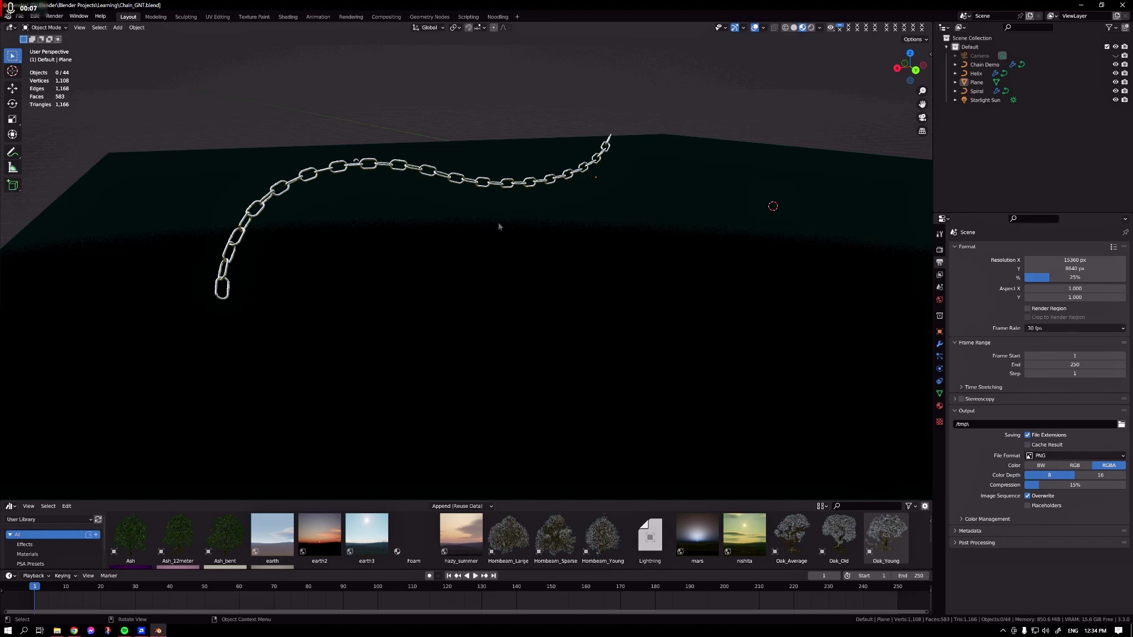
Select the Chain Demo curve and show its Curve to Chain geometry nodes modifier settings.
{"action": "left_click", "coordinate": [488, 250]}
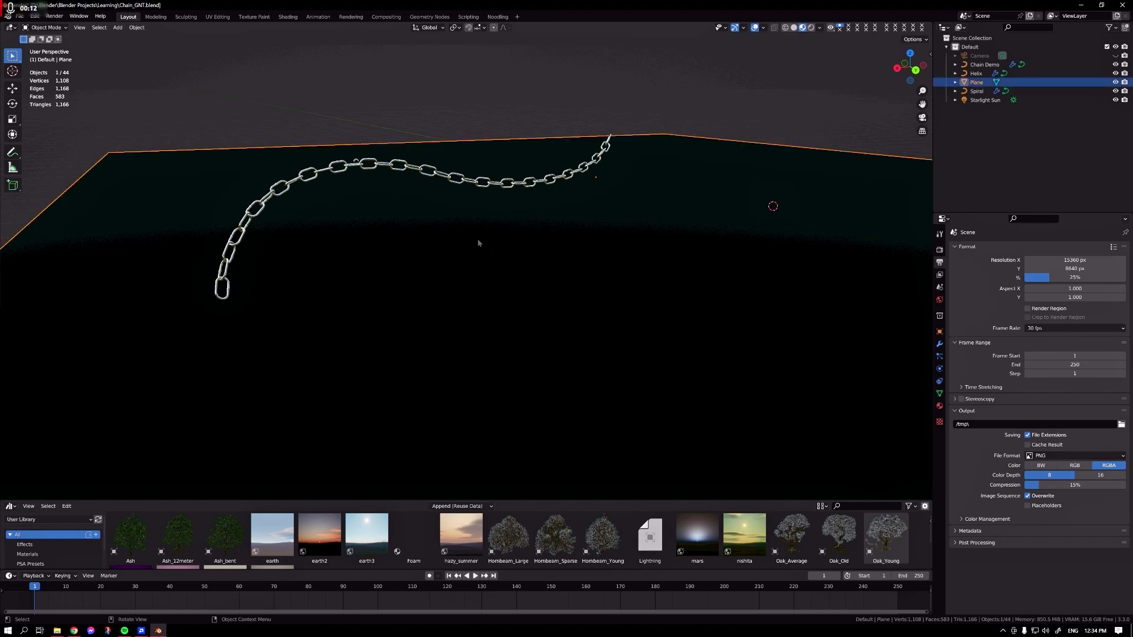
{"action": "left_click", "coordinate": [574, 175]}
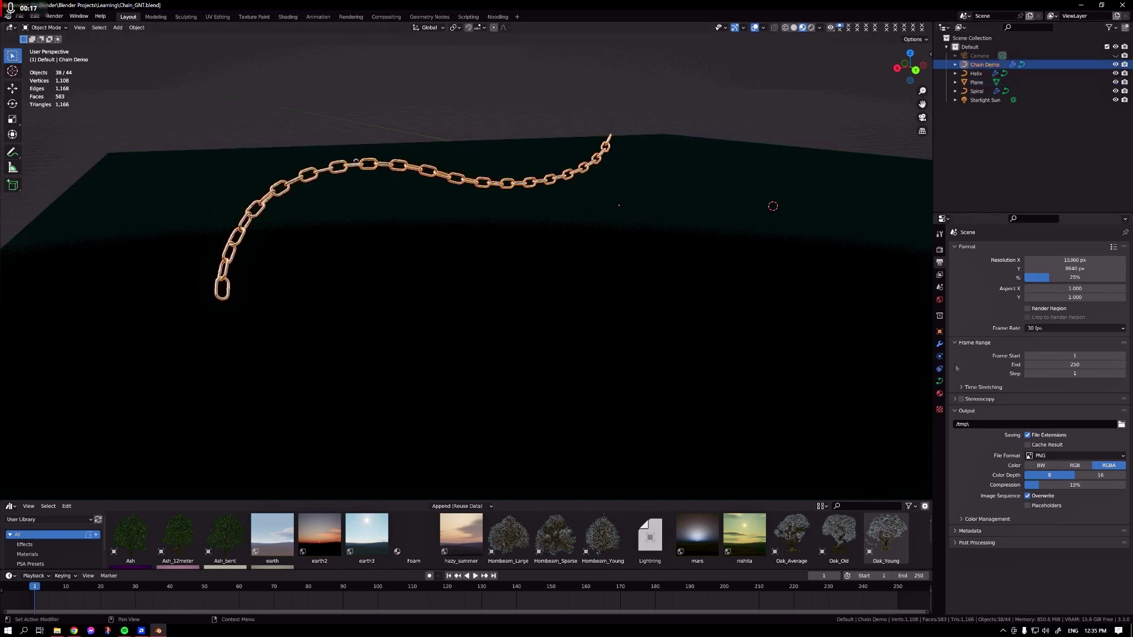
{"action": "left_click", "coordinate": [941, 345]}
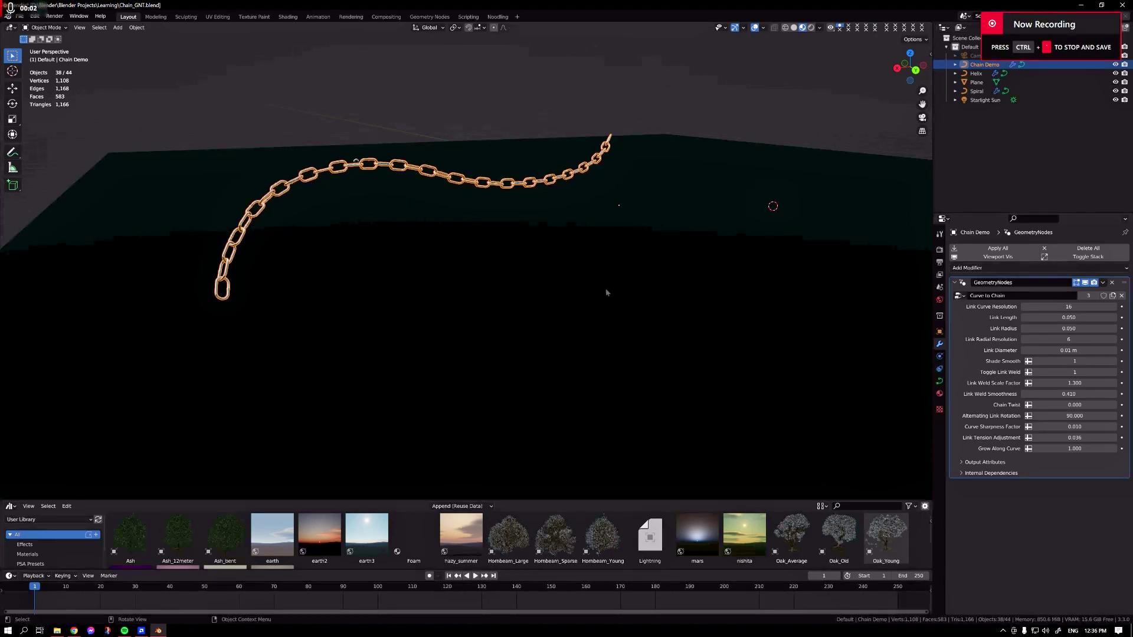
{"action": "middle_click_drag", "start_coordinate": [568, 324], "coordinate": [420, 188]}
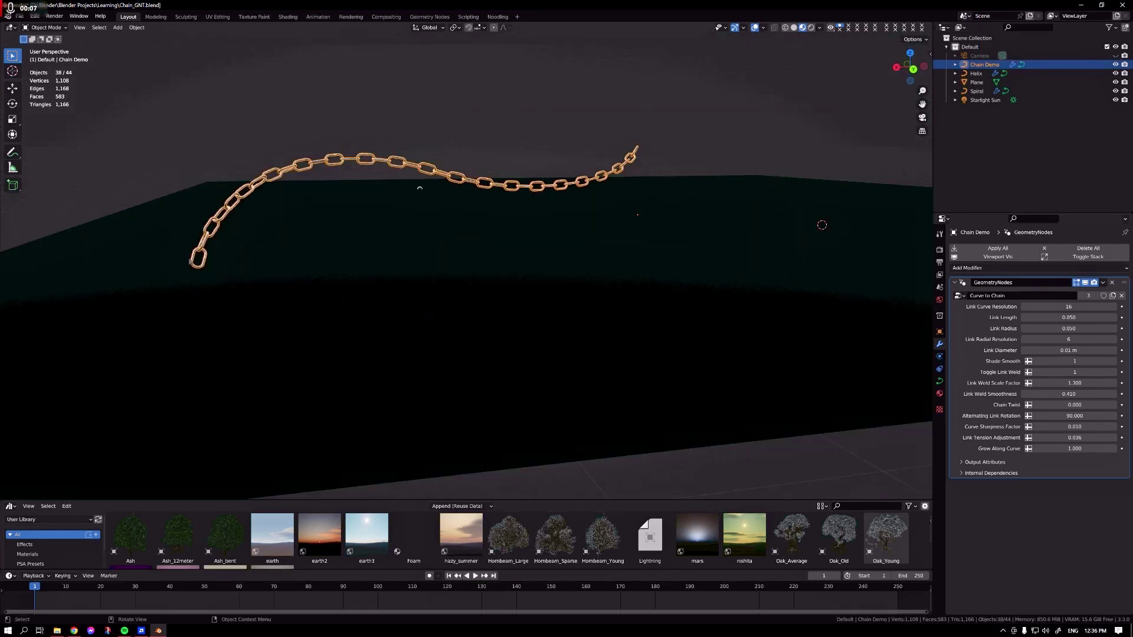
Turn the modifier's viewport display off and on again to compare the bare curve with the generated chain.
{"action": "left_click", "coordinate": [1084, 282]}
{"action": "middle_click_drag", "start_coordinate": [765, 183], "coordinate": [850, 92]}
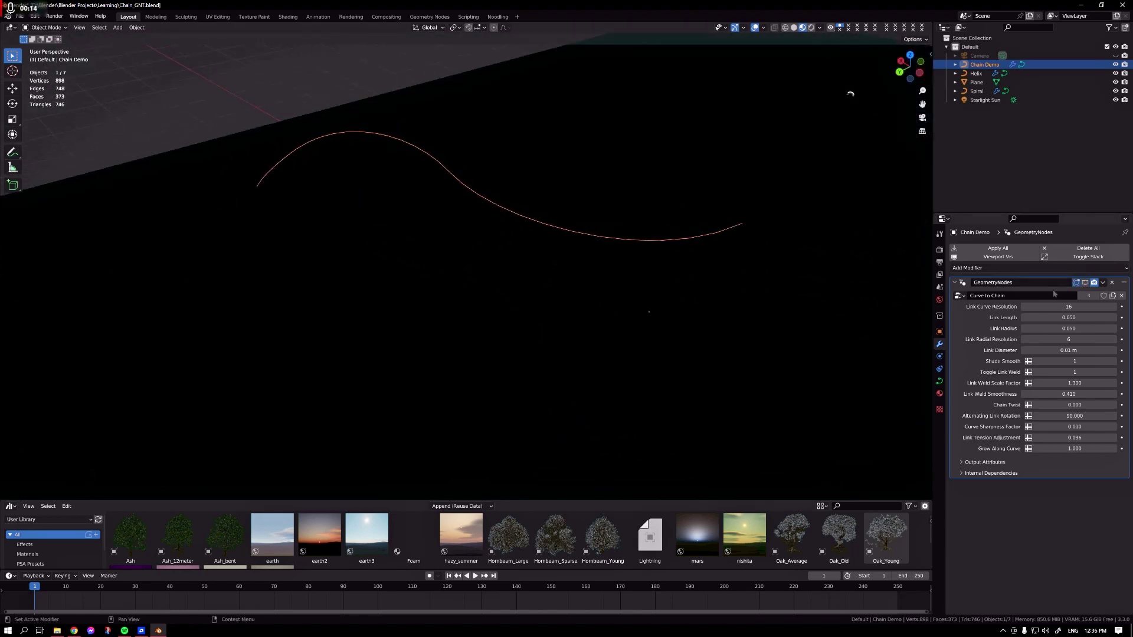
{"action": "left_click", "coordinate": [1085, 282]}
{"action": "mouse_move", "coordinate": [673, 263]}
{"action": "middle_mouse_down"}
{"action": "mouse_move", "coordinate": [746, 317]}
{"action": "mouse_move", "coordinate": [691, 253]}
{"action": "middle_mouse_up"}
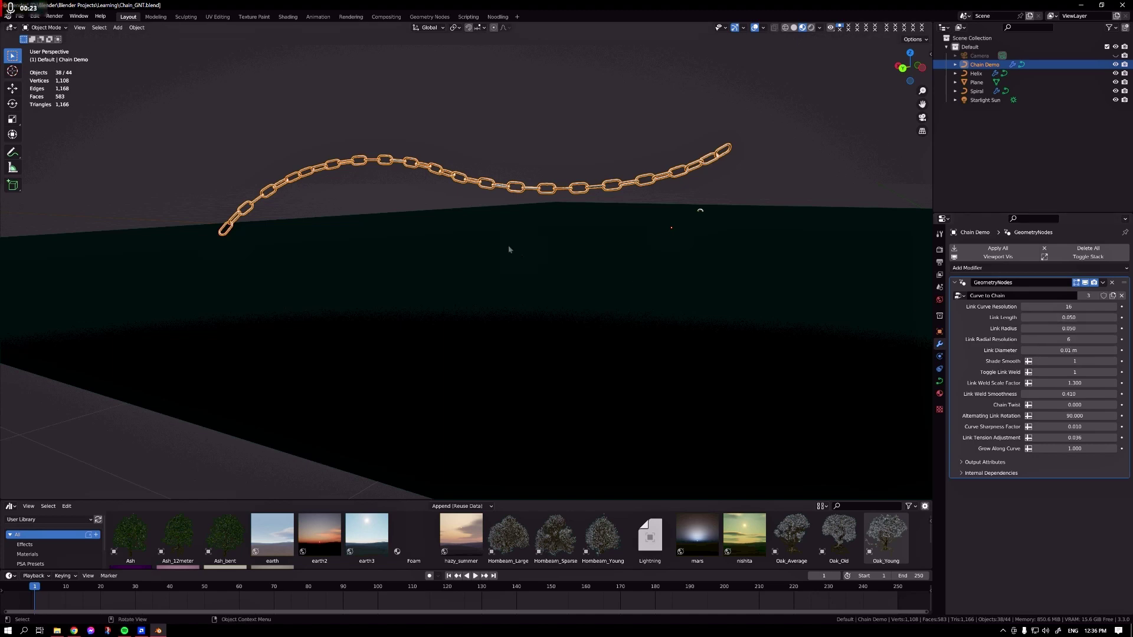
{"action": "scroll", "coordinate": [587, 159], "scroll_direction": "up", "scroll_amount": 2}
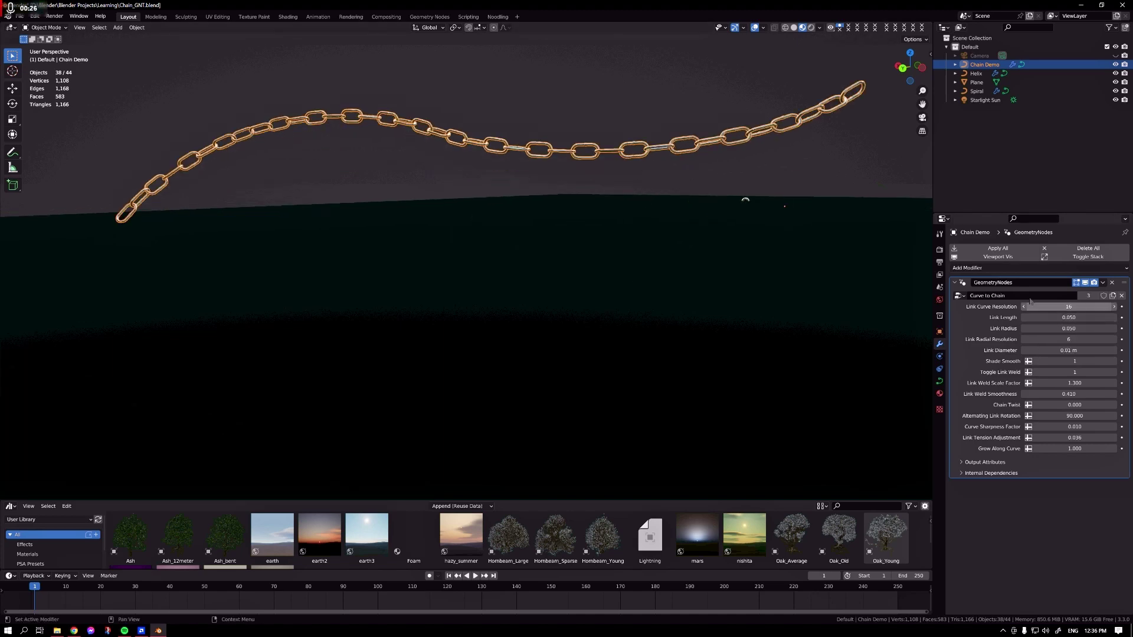
Set the chain's Link Curve Resolution to 2.
{"action": "double_click", "coordinate": [1054, 307]}
{"action": "type", "text": "2"}
{"action": "key", "text": "Return"}
{"action": "middle_click_drag", "start_coordinate": [488, 94], "coordinate": [558, 144]}
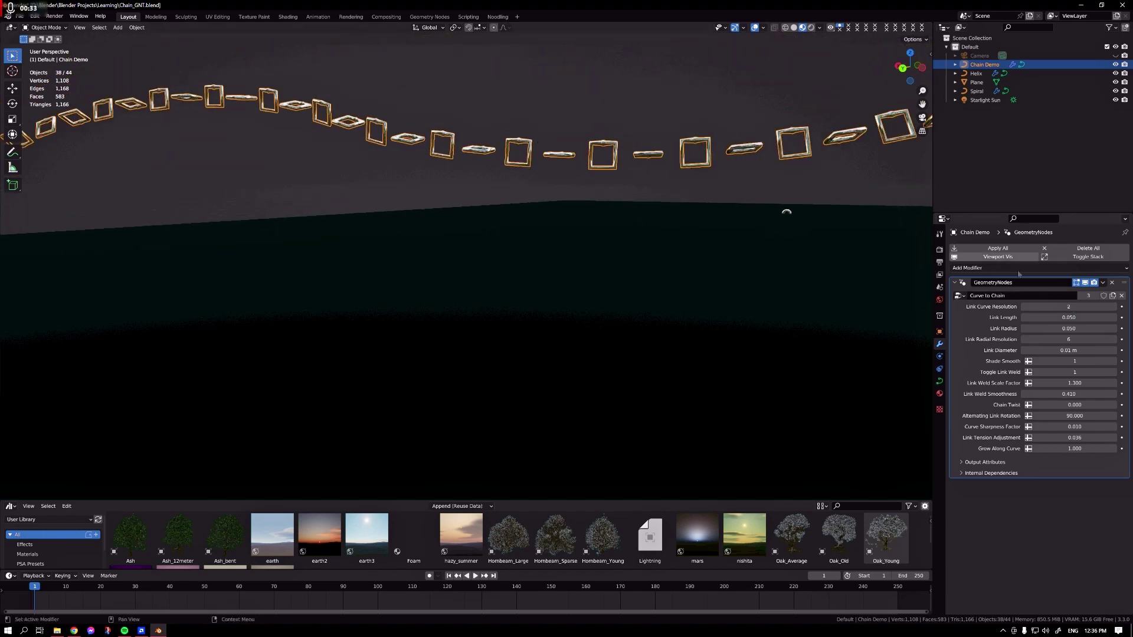
Raise the Link Curve Resolution to 16 for rounded links.
{"action": "left_click", "coordinate": [1114, 307]}
{"action": "left_click_drag", "start_coordinate": [1068, 307], "coordinate": [1110, 307]}
{"action": "left_click", "coordinate": [1069, 306]}
{"action": "type", "text": "16"}
{"action": "key", "text": "Return"}
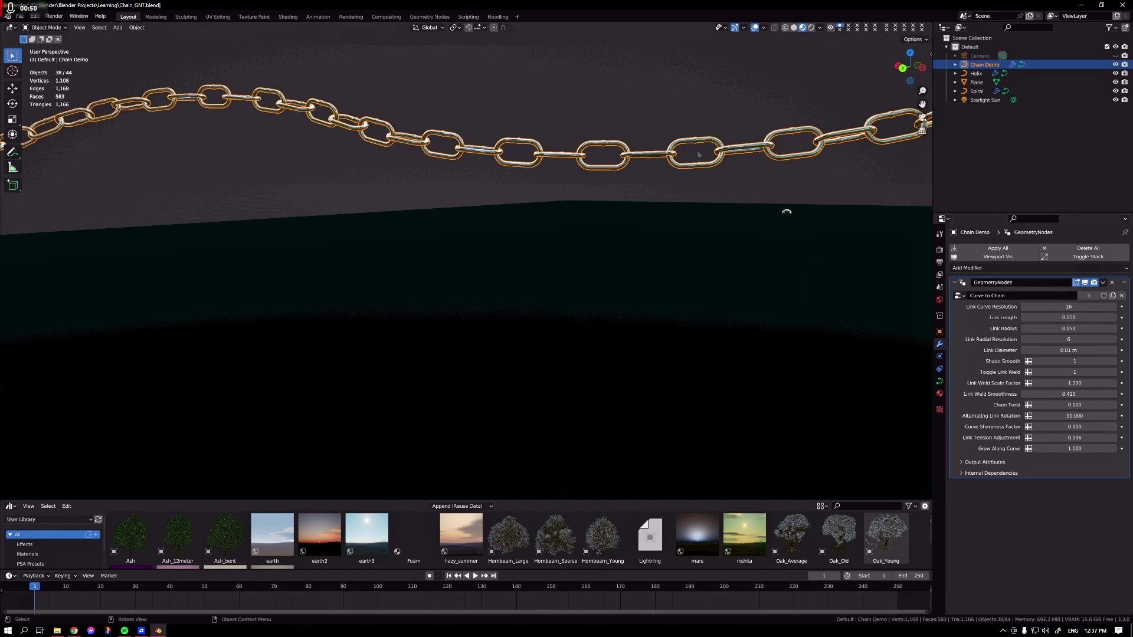
Try a longer Link Length and a length of 0, and reset it to its default of 0.050.
{"action": "left_click_drag", "start_coordinate": [1056, 318], "coordinate": [1080, 318]}
{"action": "middle_click_drag", "start_coordinate": [498, 113], "coordinate": [515, 150]}
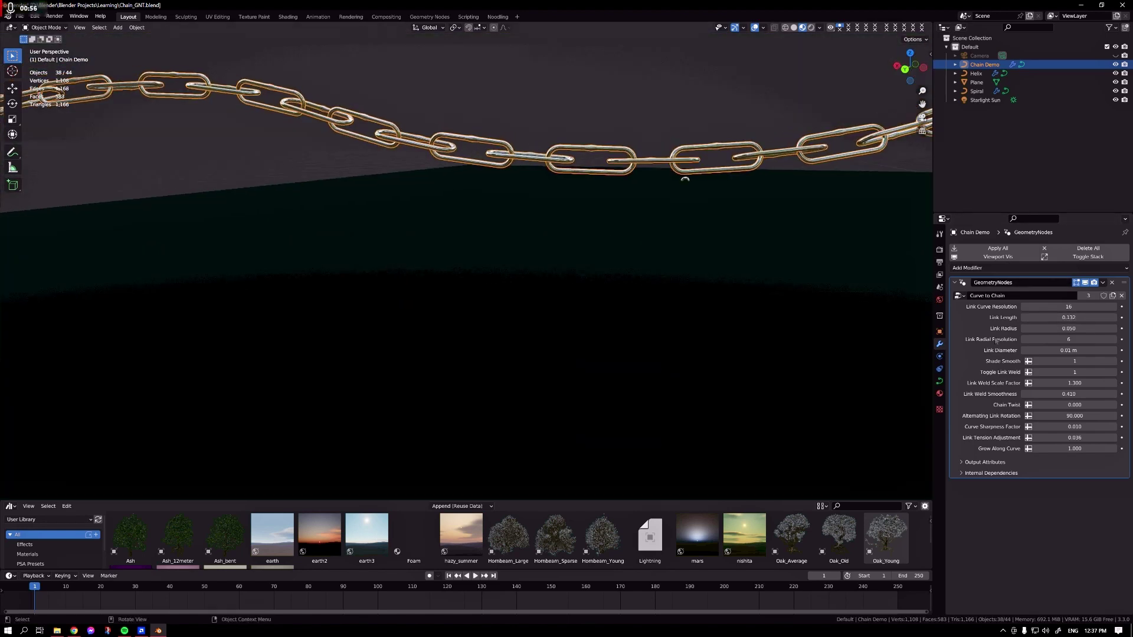
{"action": "left_click_drag", "start_coordinate": [1069, 318], "coordinate": [1021, 317]}
{"action": "middle_click_drag", "start_coordinate": [734, 171], "coordinate": [669, 204]}
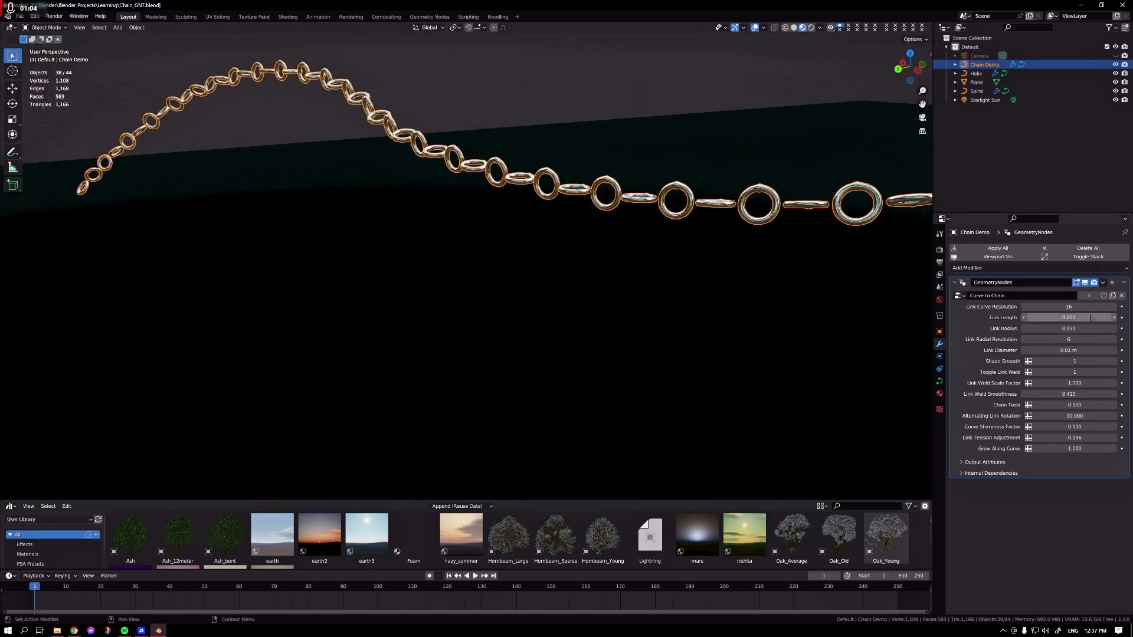
{"action": "key", "text": "BackSpace"}
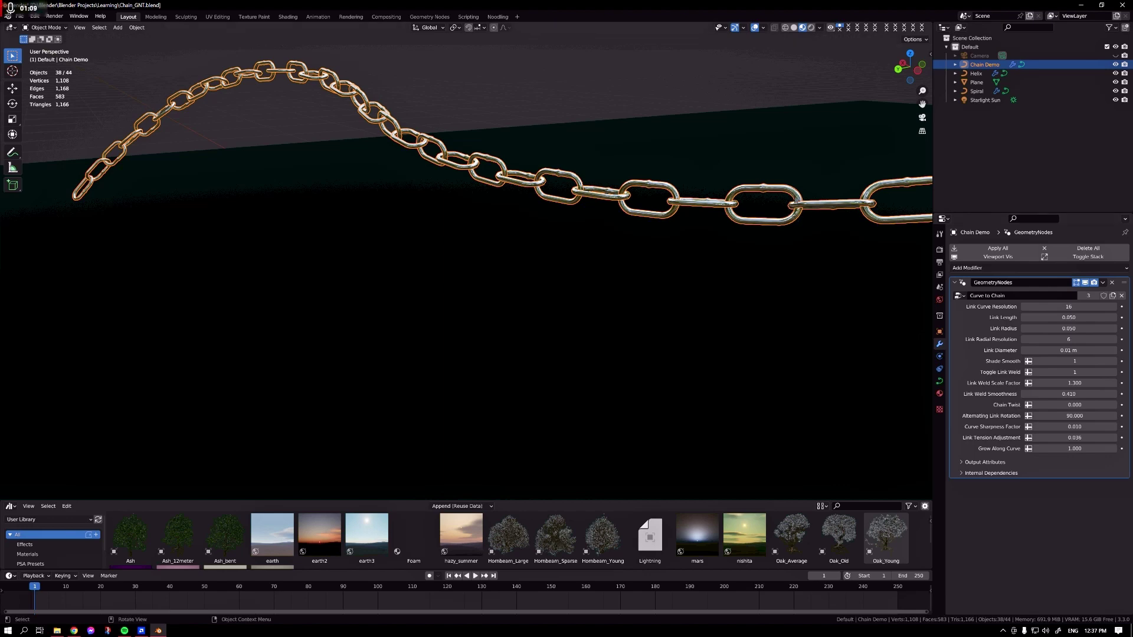
Try a Link Radius of 0.400 on the chain and reset it to its default of 0.050.
{"action": "left_click_drag", "start_coordinate": [1068, 328], "coordinate": [1104, 328]}
{"action": "mouse_move", "coordinate": [620, 193]}
{"action": "middle_mouse_down"}
{"action": "mouse_move", "coordinate": [654, 205]}
{"action": "mouse_move", "coordinate": [609, 194]}
{"action": "middle_mouse_up"}
{"action": "scroll", "coordinate": [654, 205], "scroll_direction": "down", "scroll_amount": 3}
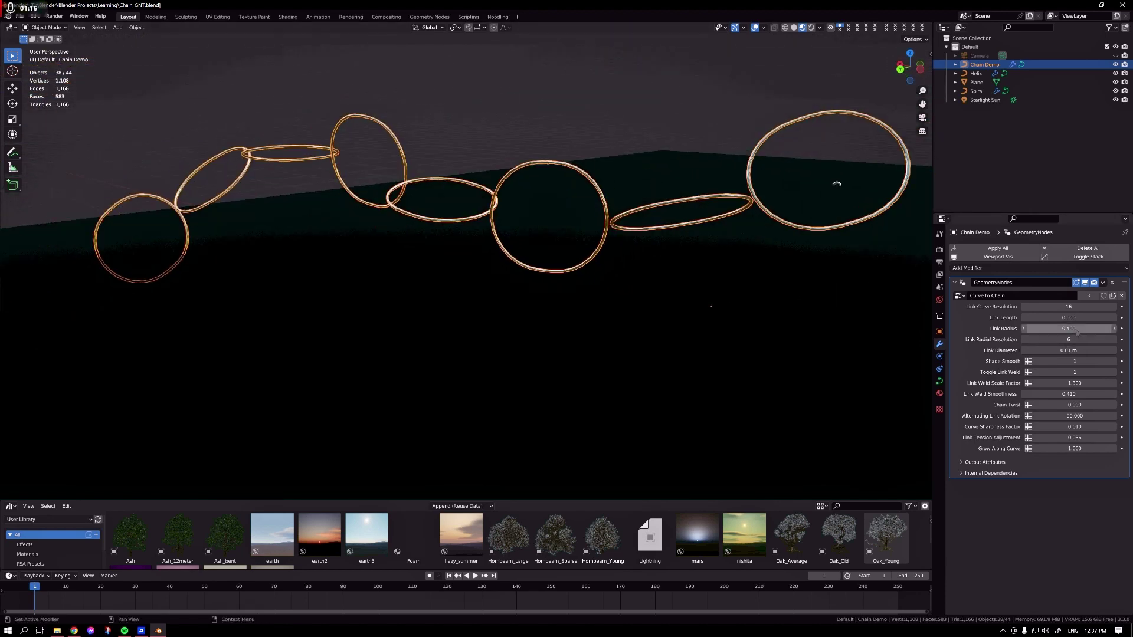
{"action": "key", "text": "BackSpace"}
{"action": "scroll", "coordinate": [885, 332], "scroll_direction": "up", "scroll_amount": 2}
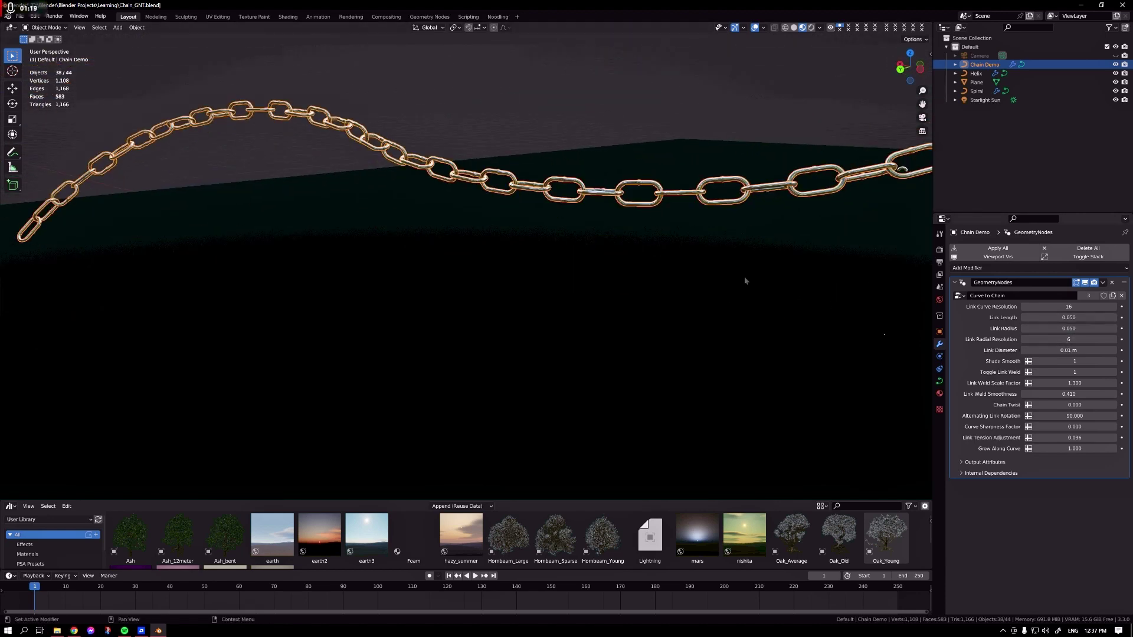
Set the Link Radial Resolution to 3 and Shade Smooth to 0, and examine the faceted links.
{"action": "scroll", "coordinate": [717, 226], "scroll_direction": "up", "scroll_amount": 3}
{"action": "middle_click_drag", "start_coordinate": [841, 221], "coordinate": [412, 121]}
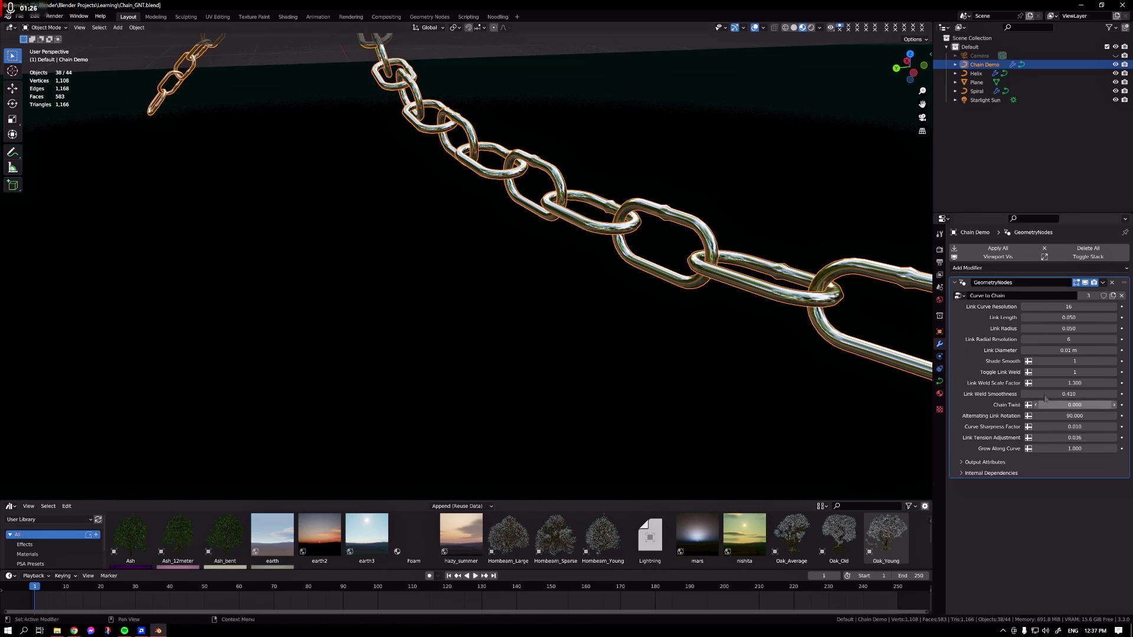
{"action": "left_click_drag", "start_coordinate": [1078, 344], "coordinate": [1056, 343]}
{"action": "middle_click_drag", "start_coordinate": [798, 281], "coordinate": [782, 283]}
{"action": "left_click_drag", "start_coordinate": [1074, 361], "coordinate": [1051, 362]}
{"action": "scroll", "coordinate": [538, 183], "scroll_direction": "up", "scroll_amount": 2}
{"action": "middle_click_drag", "start_coordinate": [525, 176], "coordinate": [506, 170]}
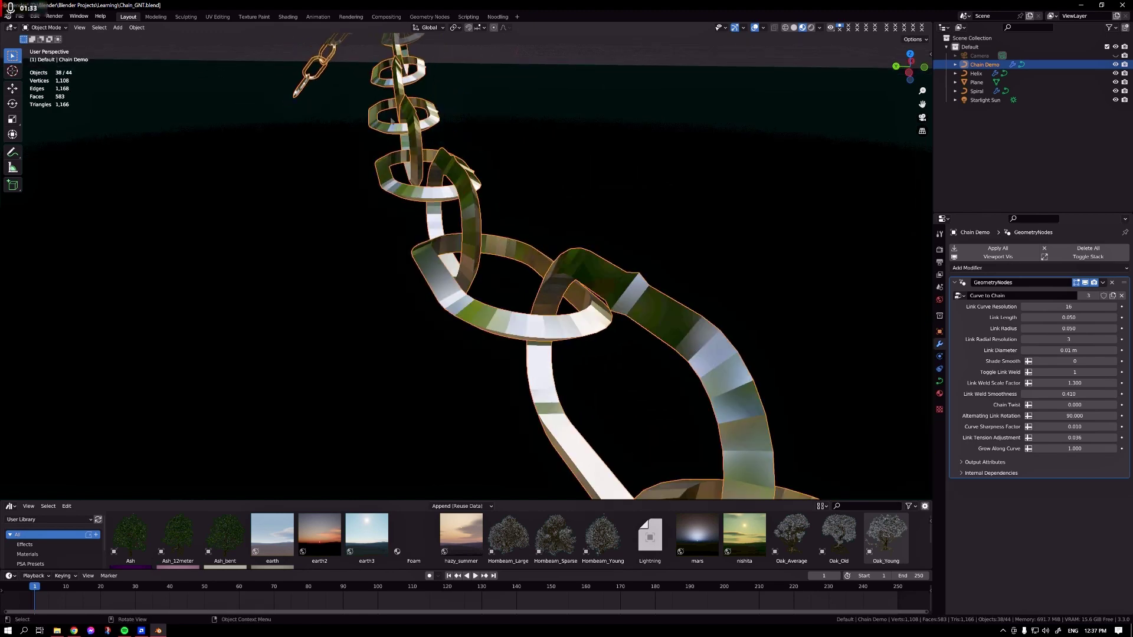
{"action": "middle_click_drag", "start_coordinate": [713, 267], "coordinate": [776, 306]}
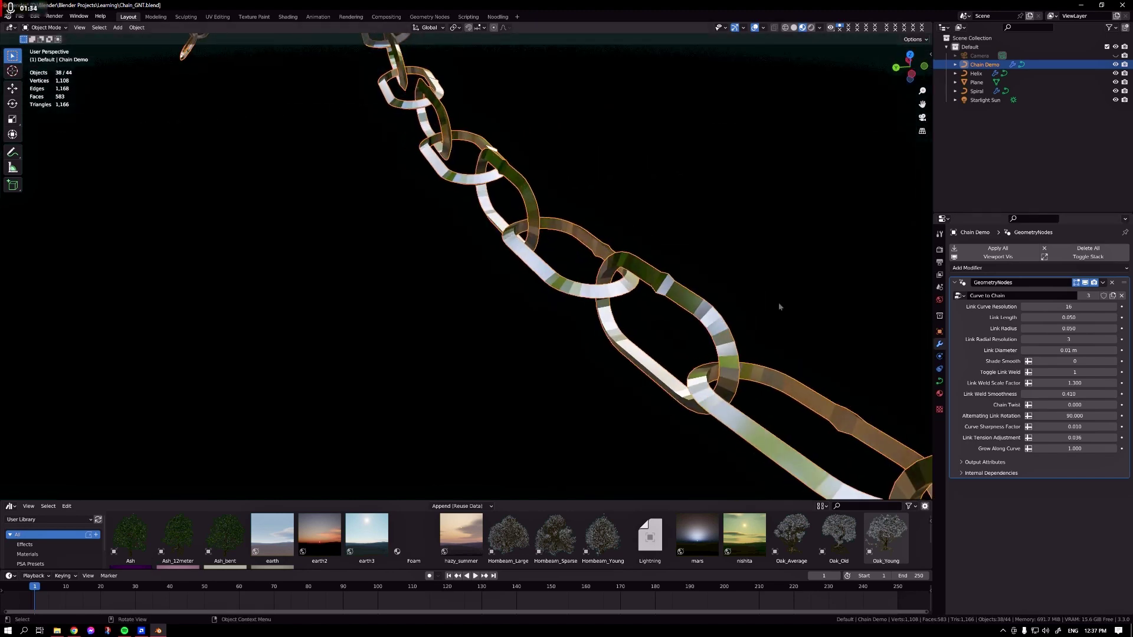
Raise the Link Radial Resolution to 6 and set Shade Smooth to 1.
{"action": "left_click", "coordinate": [1114, 339]}
{"action": "middle_click_drag", "start_coordinate": [626, 278], "coordinate": [649, 280]}
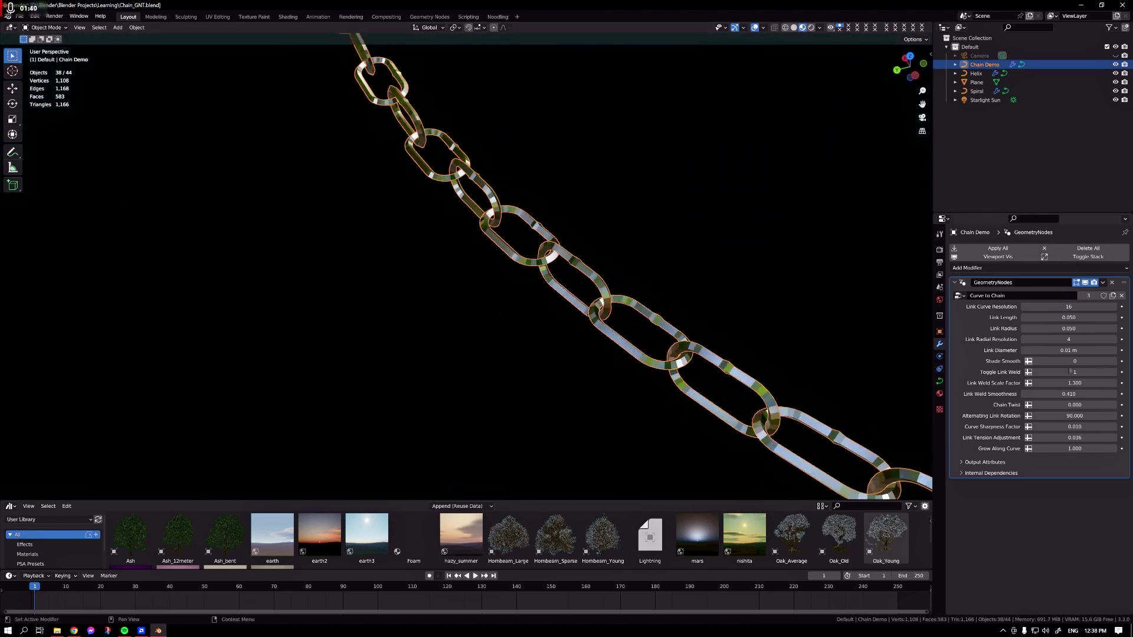
{"action": "left_click", "coordinate": [1114, 339]}
{"action": "left_click", "coordinate": [1114, 340]}
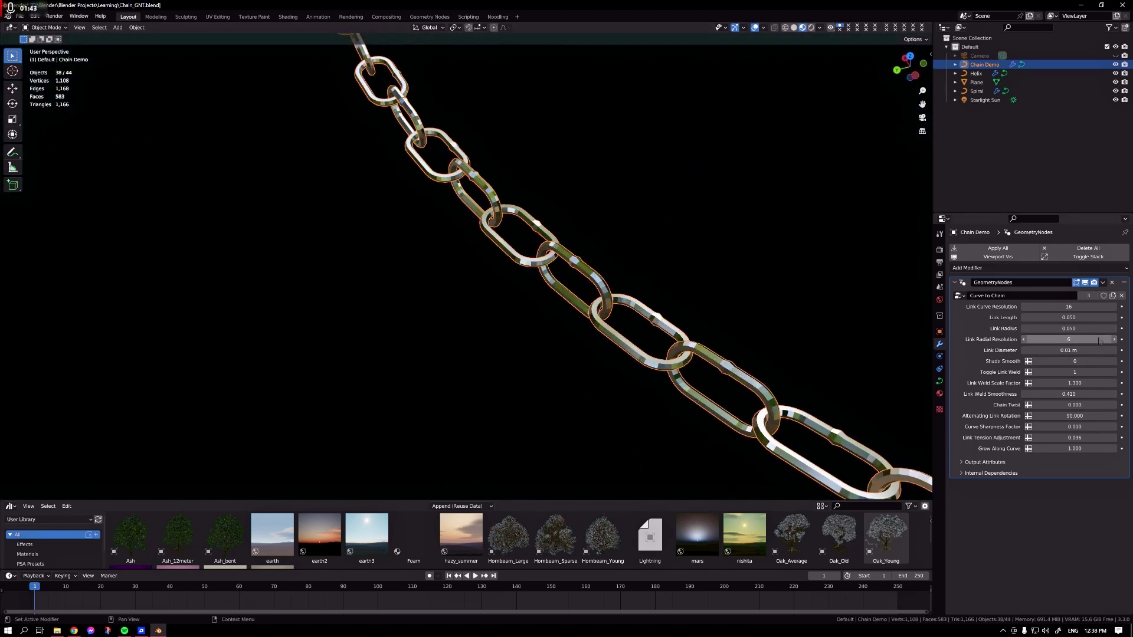
{"action": "left_click", "coordinate": [1113, 361]}
{"action": "left_click", "coordinate": [845, 361]}
{"action": "middle_click_drag", "start_coordinate": [845, 361], "coordinate": [846, 328]}
{"action": "left_click", "coordinate": [850, 227]}
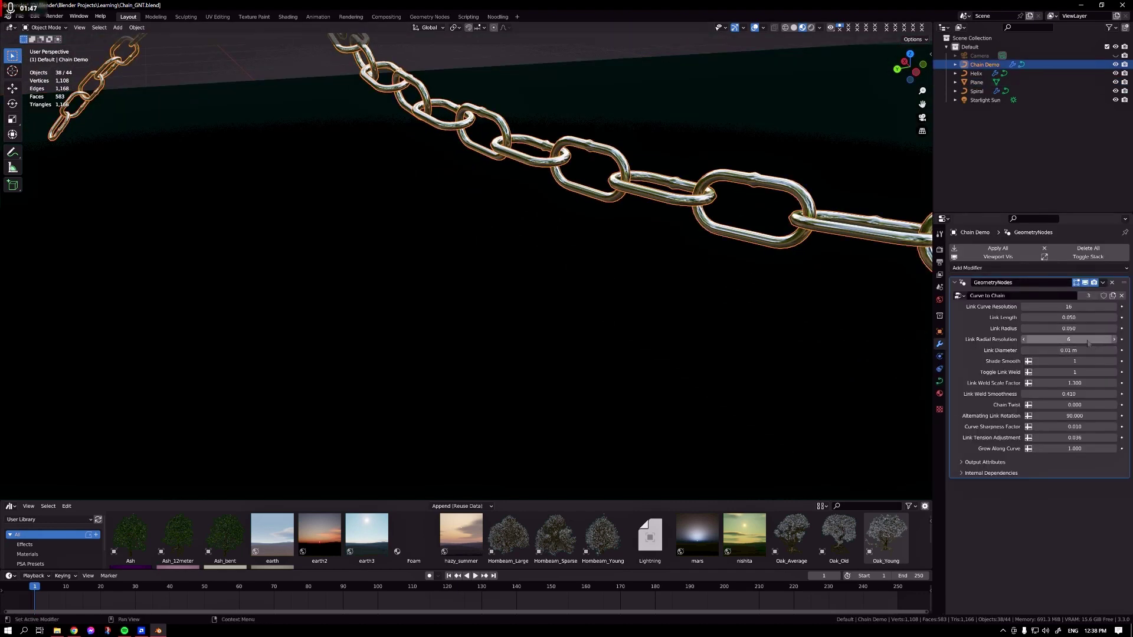
Try out the Link Diameter and Shade Smooth settings and examine the links close up.
{"action": "mouse_move", "coordinate": [1088, 351]}
{"action": "left_mouse_down"}
{"action": "mouse_move", "coordinate": [1121, 350]}
{"action": "mouse_move", "coordinate": [1071, 350]}
{"action": "left_mouse_up"}
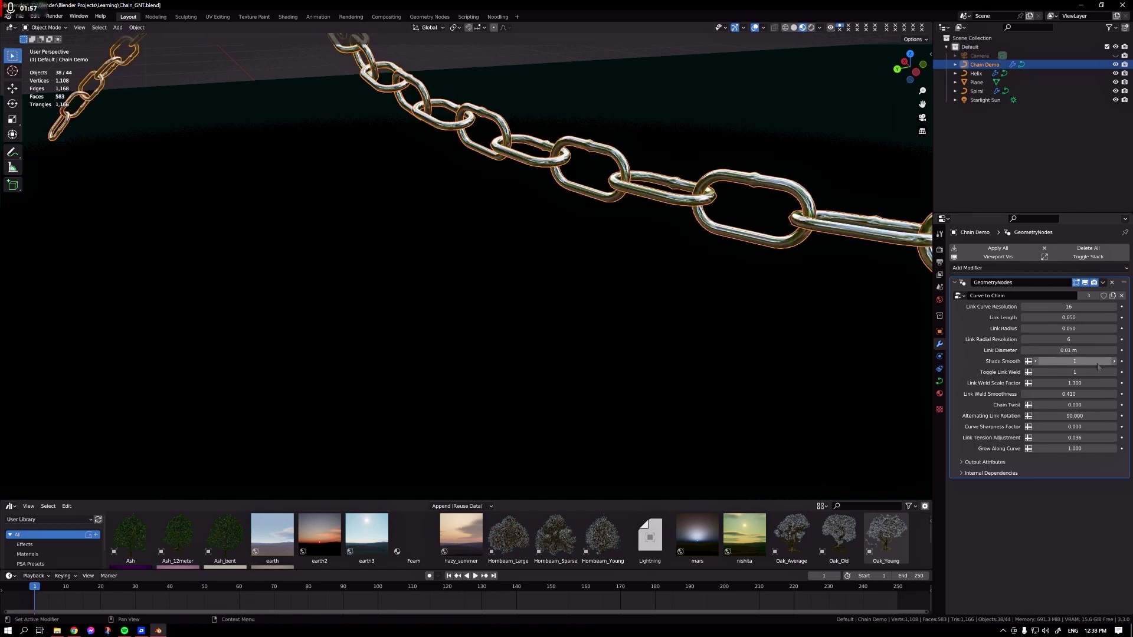
{"action": "mouse_move", "coordinate": [1097, 364]}
{"action": "left_mouse_down"}
{"action": "mouse_move", "coordinate": [1071, 365]}
{"action": "mouse_move", "coordinate": [1098, 364]}
{"action": "left_mouse_up"}
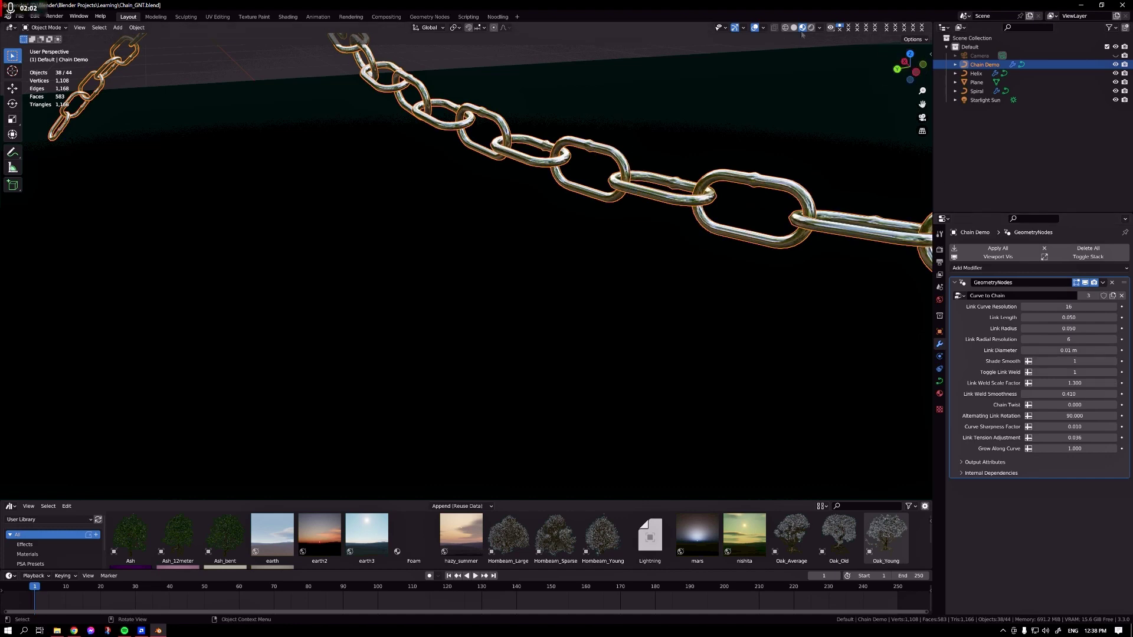
{"action": "middle_click_drag", "start_coordinate": [649, 236], "coordinate": [781, 319]}
{"action": "middle_click_drag", "start_coordinate": [678, 207], "coordinate": [571, 187]}
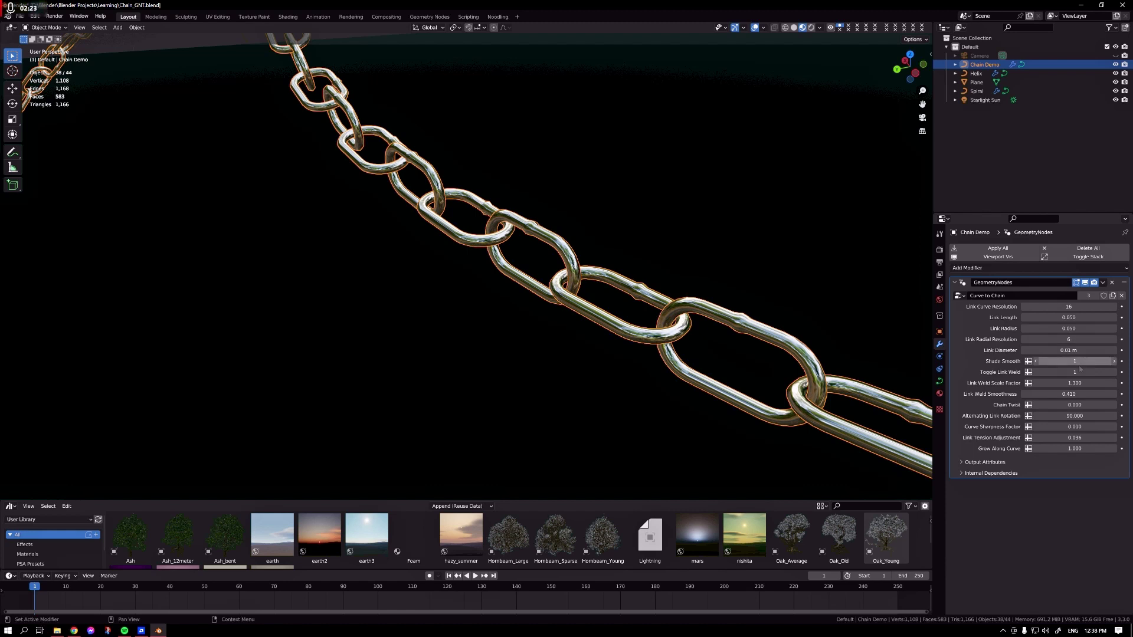
Set Toggle Link Weld to 0 and reselect the Chain Demo curve.
{"action": "left_click_drag", "start_coordinate": [1092, 375], "coordinate": [1074, 375]}
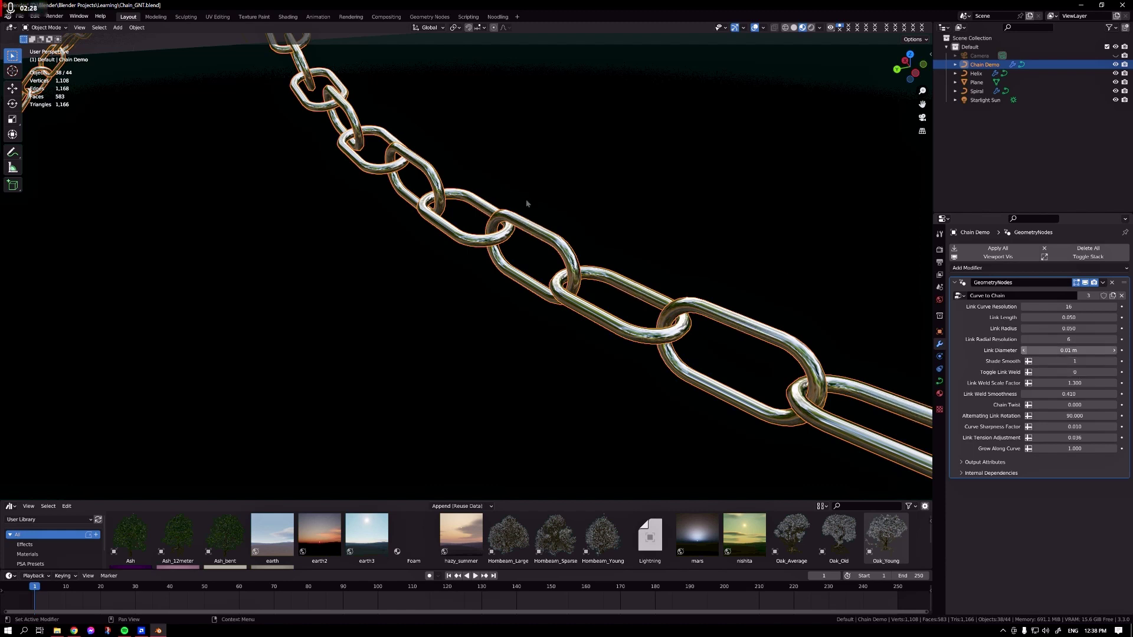
{"action": "left_click", "coordinate": [258, 192]}
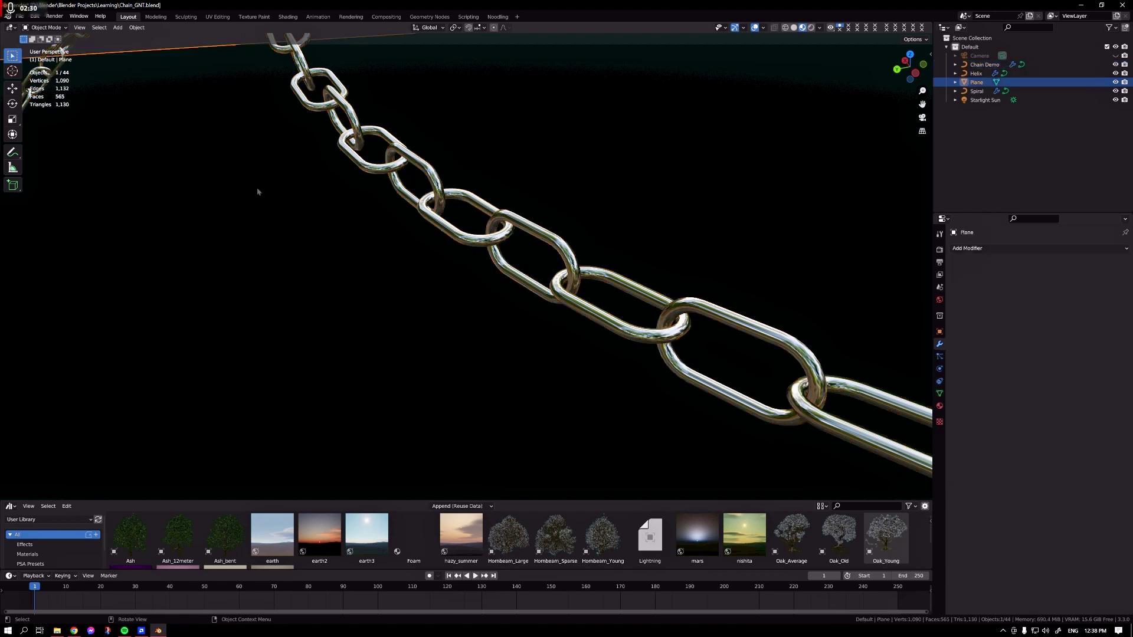
{"action": "left_click", "coordinate": [342, 144]}
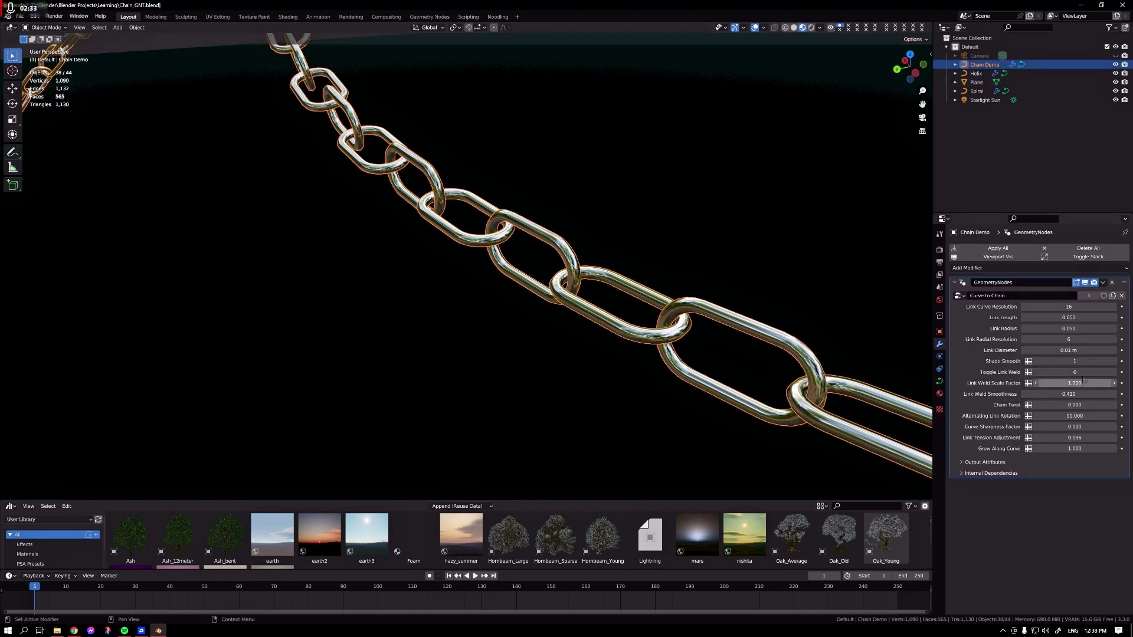
Set Toggle Link Weld to 1, try a Link Weld Scale Factor of 0.440, and reset the factor to its default.
{"action": "left_click_drag", "start_coordinate": [1079, 372], "coordinate": [1070, 394]}
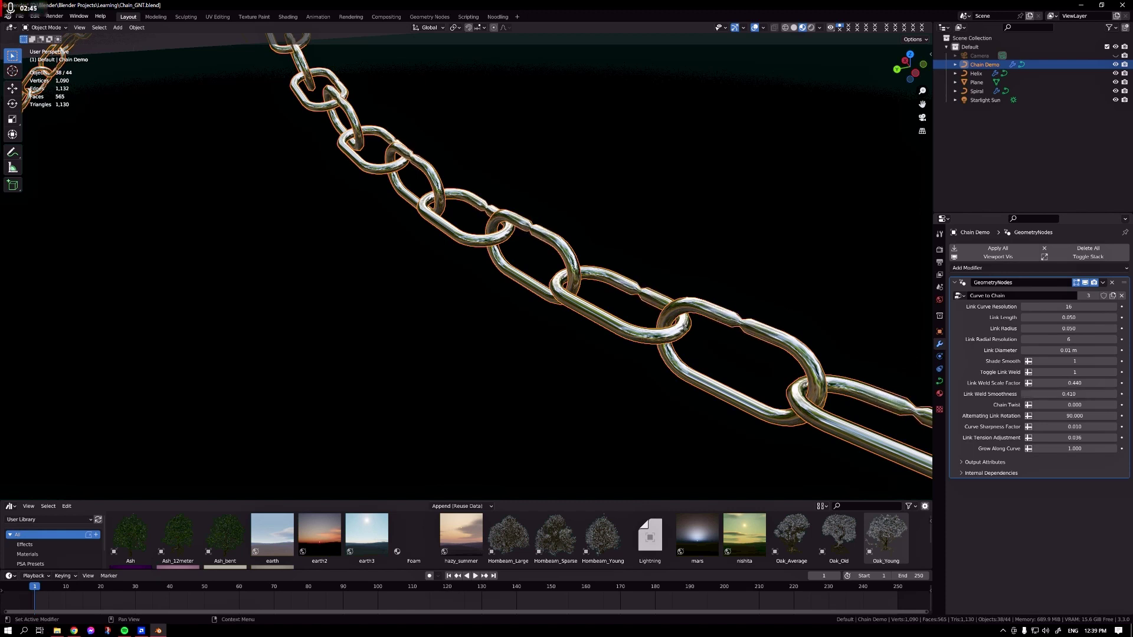
{"action": "key", "text": "BackSpace"}
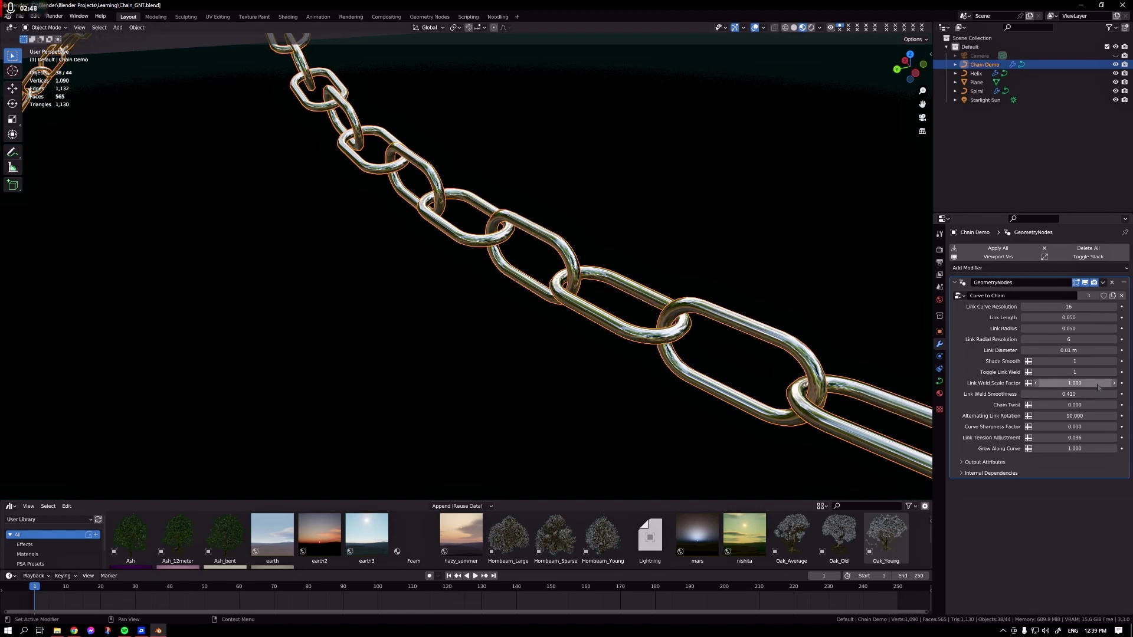
{"action": "left_click", "coordinate": [1079, 395]}
{"action": "key", "text": "Escape"}
Set the Link Weld Scale Factor to 1.3.
{"action": "double_click", "coordinate": [1094, 384]}
{"action": "type", "text": "1.3"}
{"action": "key", "text": "Return"}
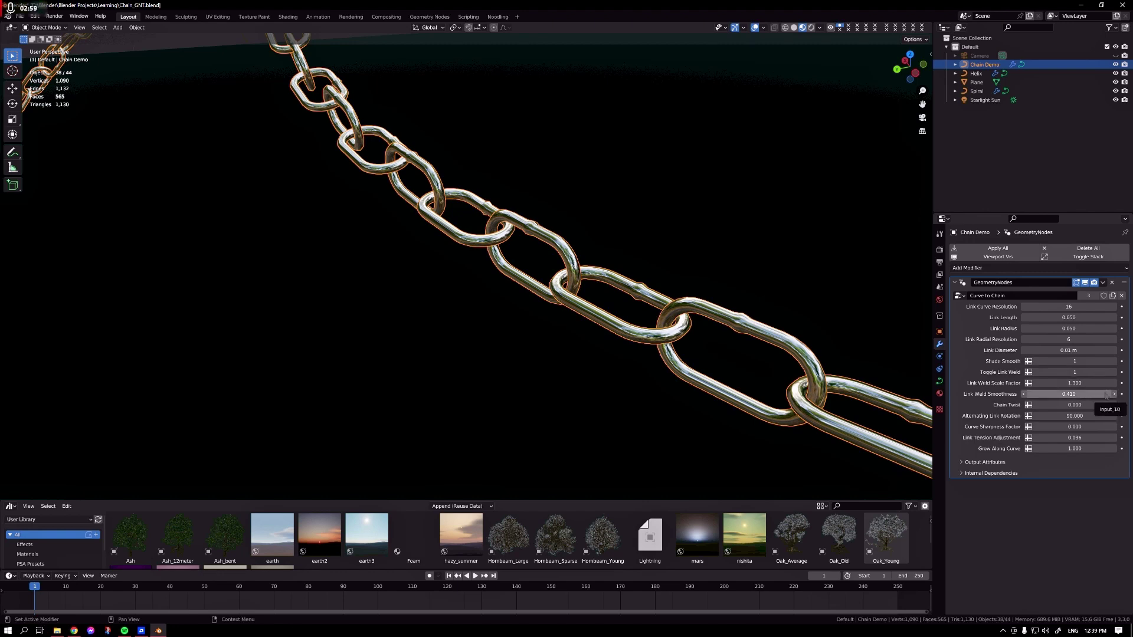
Try increasing Chain Twist values up to about 13.7 on the whole chain, and reset the twist to 0.
{"action": "scroll", "coordinate": [752, 370], "scroll_direction": "down", "scroll_amount": 6}
{"action": "middle_click_drag", "start_coordinate": [748, 370], "coordinate": [727, 372]}
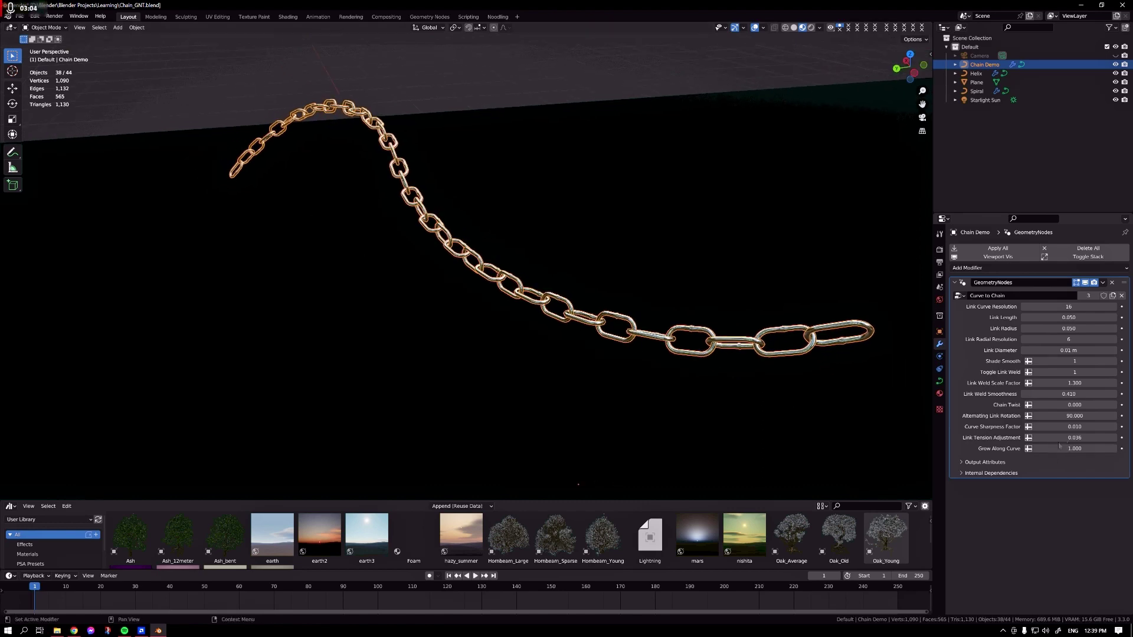
{"action": "left_click_drag", "start_coordinate": [1075, 405], "coordinate": [1131, 405]}
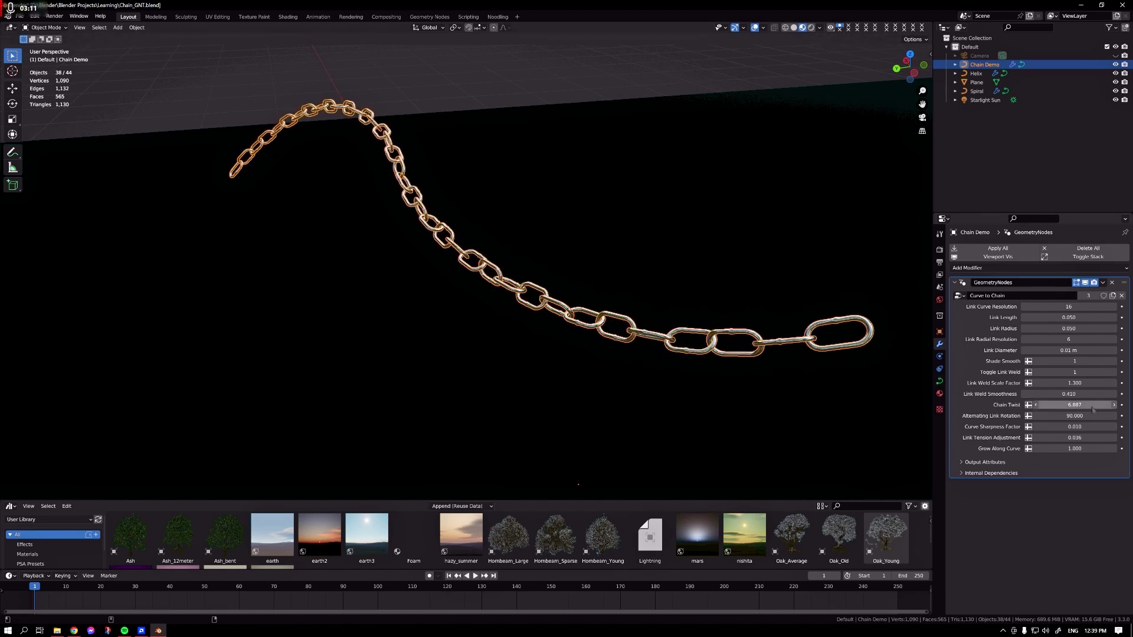
{"action": "mouse_move", "coordinate": [1075, 404]}
{"action": "left_mouse_down"}
{"action": "mouse_move", "coordinate": [1110, 405]}
{"action": "mouse_move", "coordinate": [1091, 405]}
{"action": "left_mouse_up"}
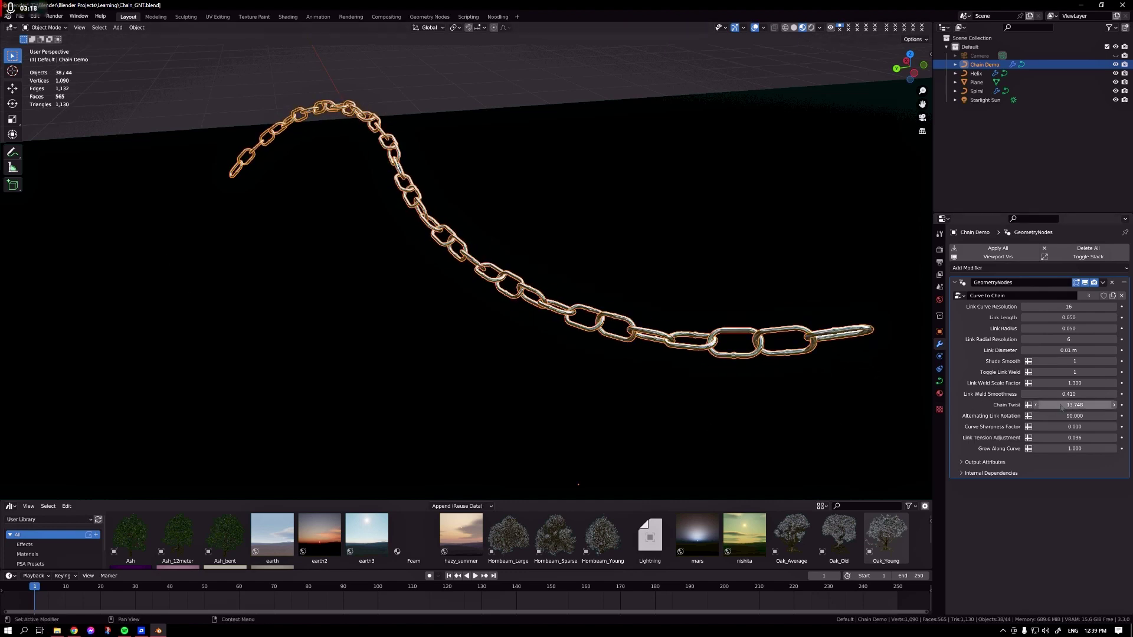
{"action": "key", "text": "BackSpace"}
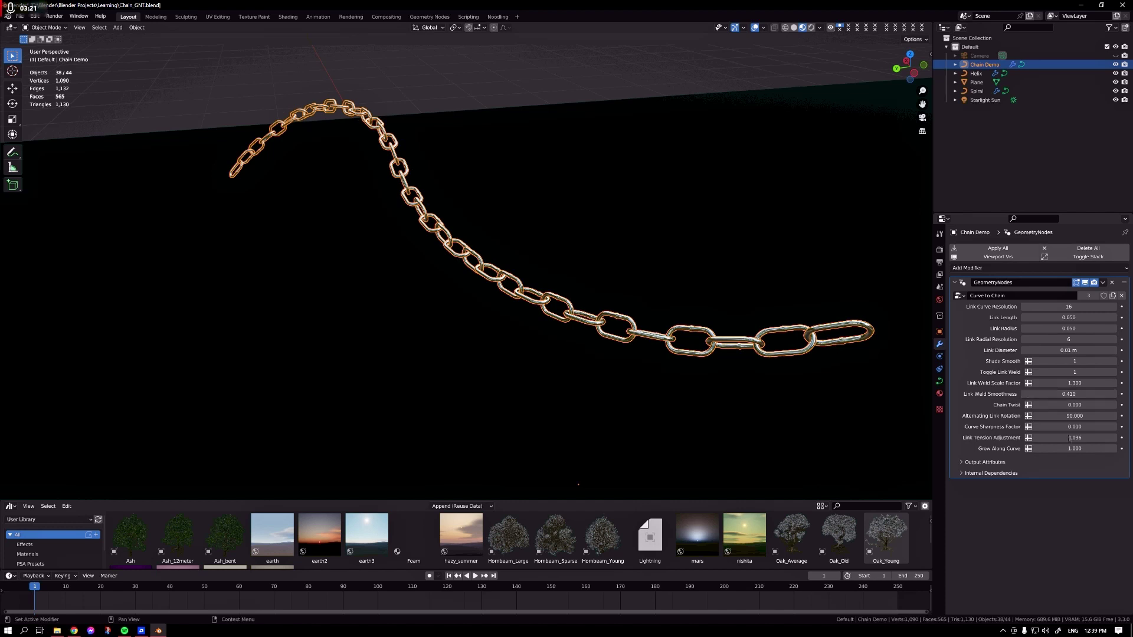
Try a different Alternating Link Rotation on the chain and undo the change.
{"action": "mouse_move", "coordinate": [1075, 416]}
{"action": "left_mouse_down"}
{"action": "mouse_move", "coordinate": [1086, 416]}
{"action": "mouse_move", "coordinate": [1001, 416]}
{"action": "mouse_move", "coordinate": [1086, 421]}
{"action": "left_mouse_up"}
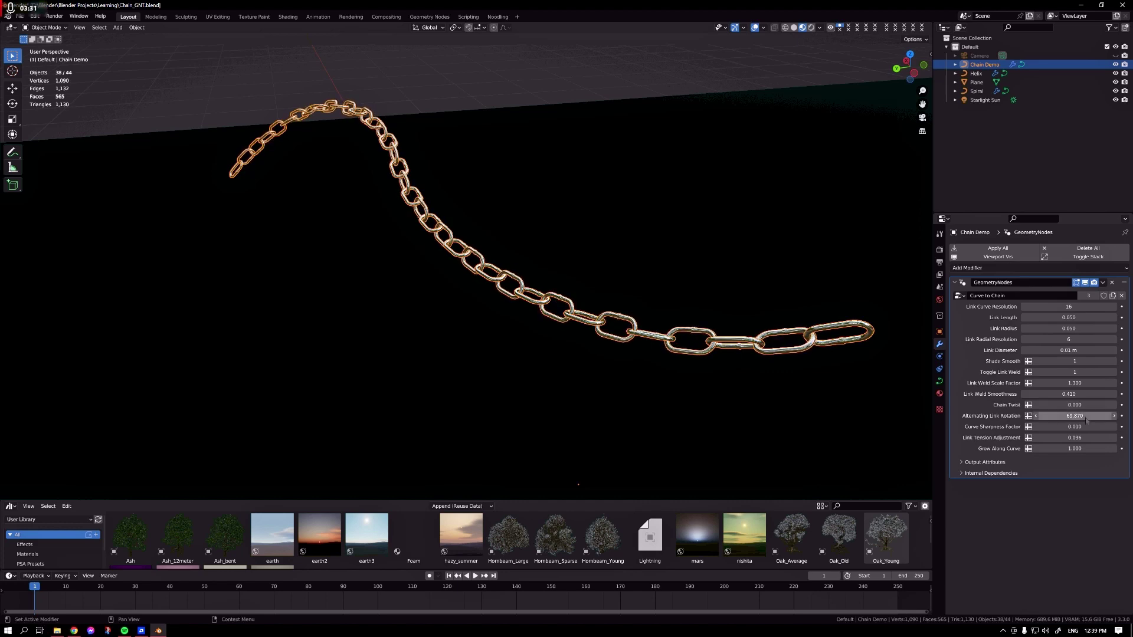
{"action": "key", "text": "ctrl+z"}
{"action": "middle_click_drag", "start_coordinate": [649, 253], "coordinate": [501, 260]}
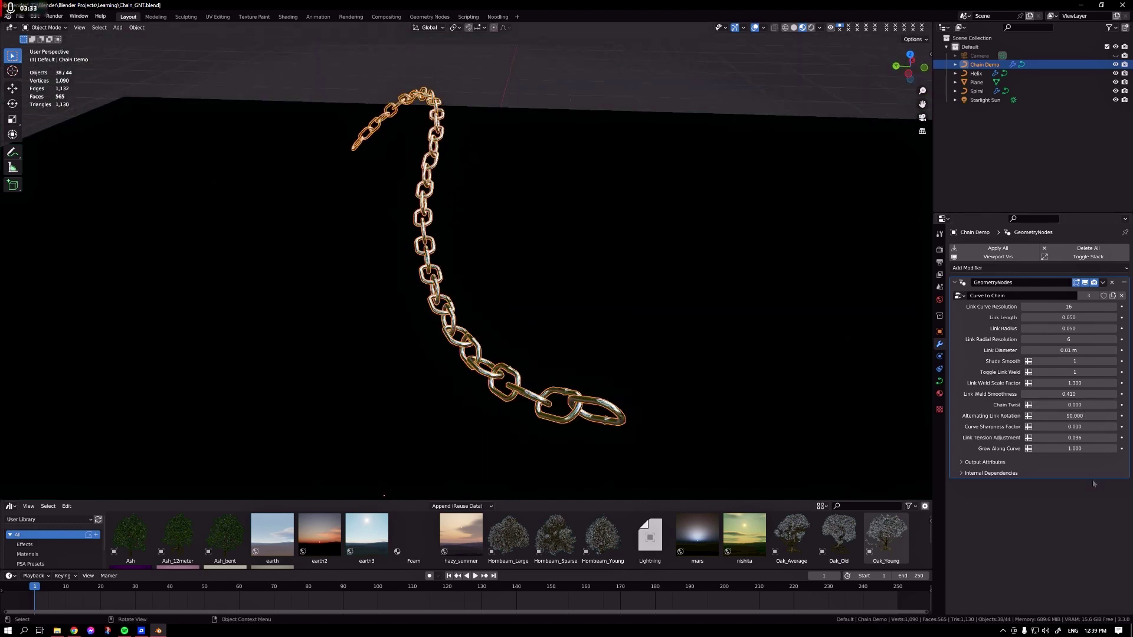
Try an Alternating Link Rotation of about 27.5 on the chain, and set it back to 90.
{"action": "left_click_drag", "start_coordinate": [1079, 415], "coordinate": [997, 416]}
{"action": "middle_click_drag", "start_coordinate": [437, 315], "coordinate": [389, 261]}
{"action": "scroll", "coordinate": [384, 335], "scroll_direction": "up", "scroll_amount": 3}
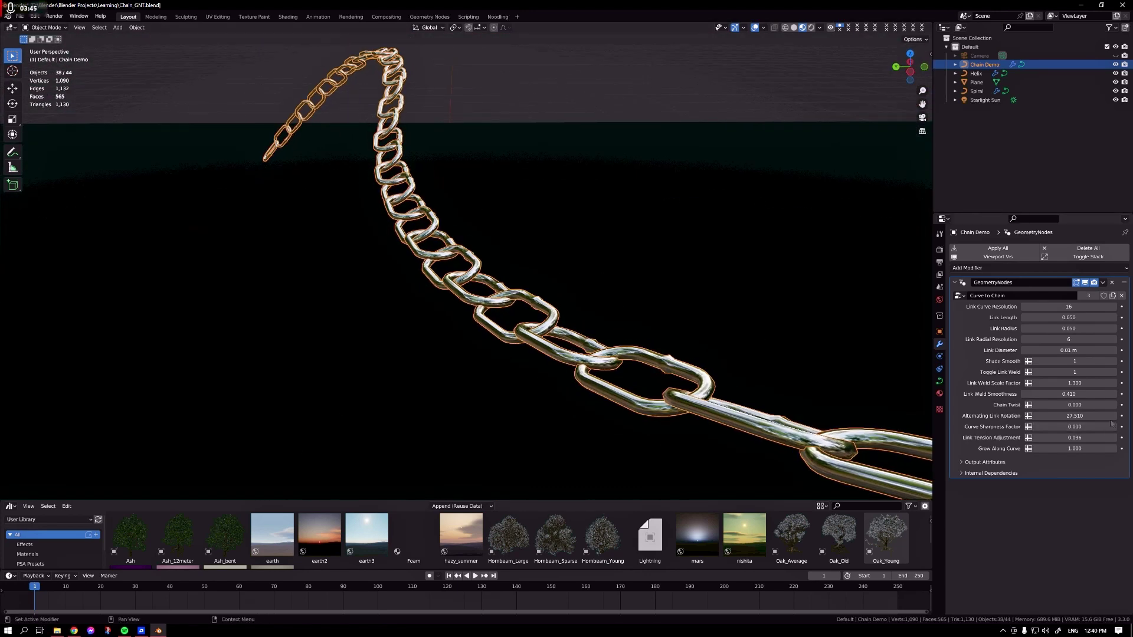
{"action": "double_click", "coordinate": [1069, 416]}
{"action": "type", "text": "90"}
{"action": "key", "text": "Return"}
{"action": "scroll", "coordinate": [614, 336], "scroll_direction": "down", "scroll_amount": 5}
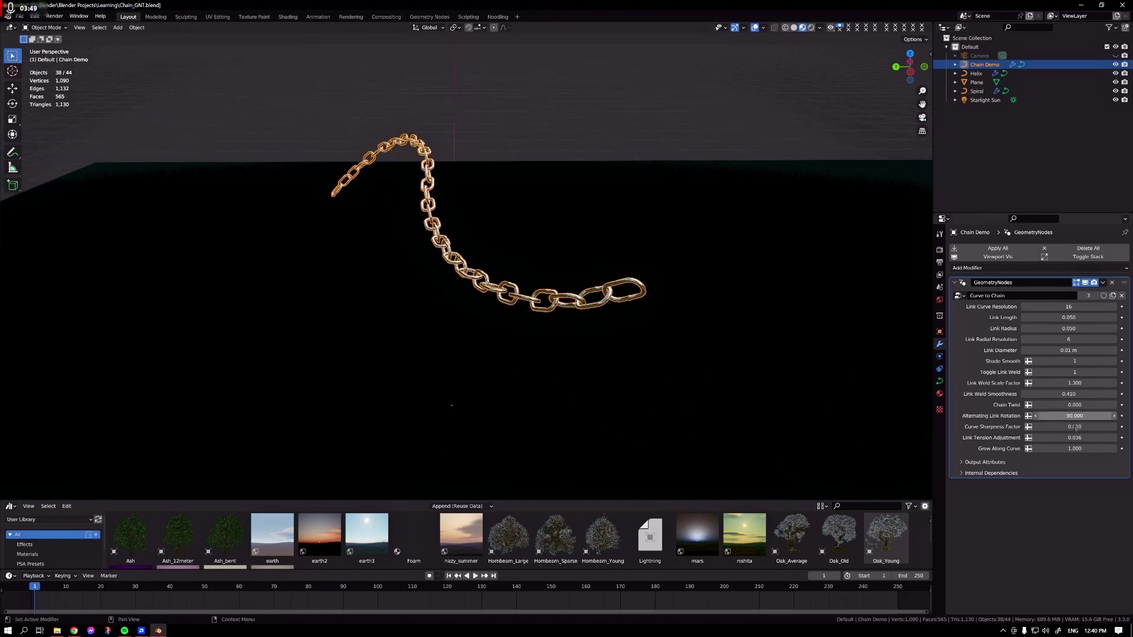
Try a Curve Sharpness Factor of 5.000 on the chain, and bring it back to 0.010.
{"action": "middle_click_drag", "start_coordinate": [625, 311], "coordinate": [860, 166]}
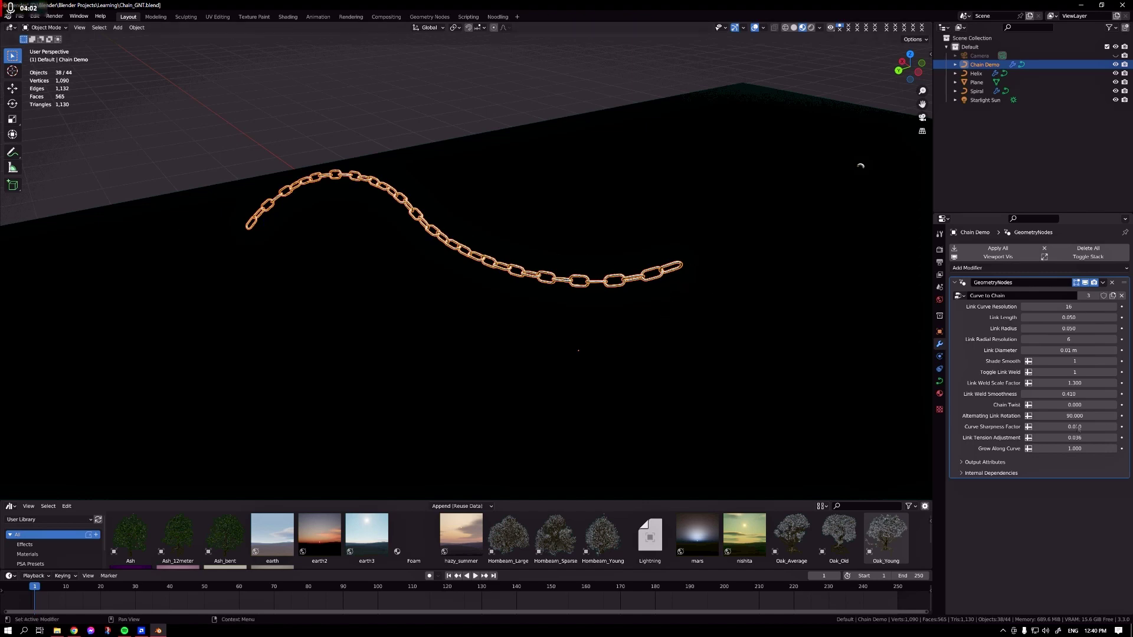
{"action": "left_click_drag", "start_coordinate": [1060, 428], "coordinate": [1131, 427]}
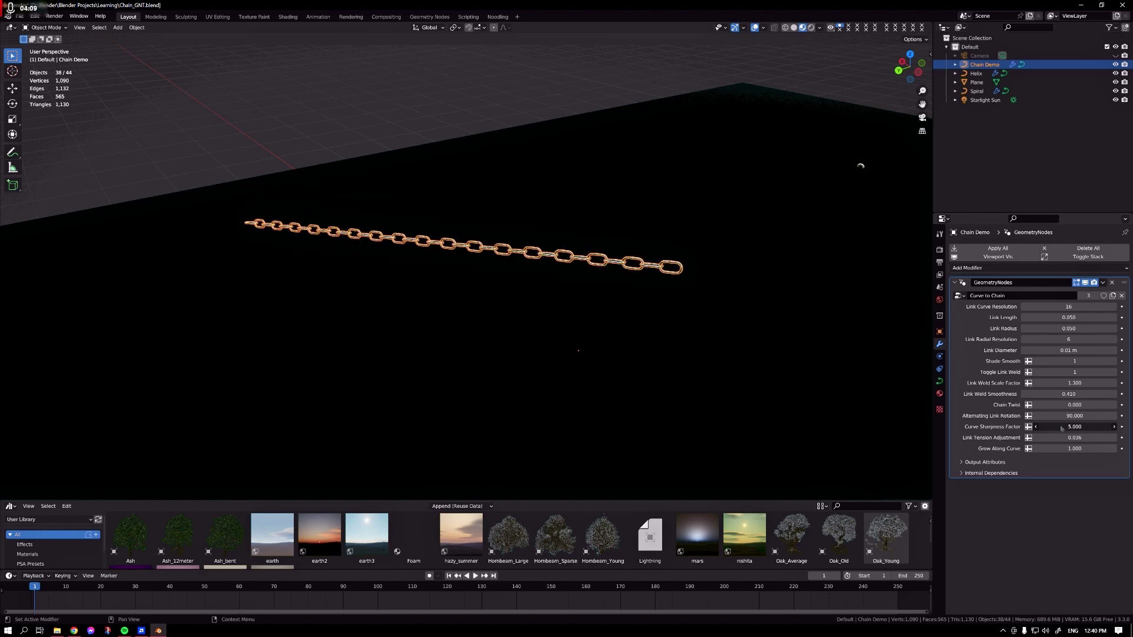
{"action": "middle_click_drag", "start_coordinate": [525, 285], "coordinate": [903, 442]}
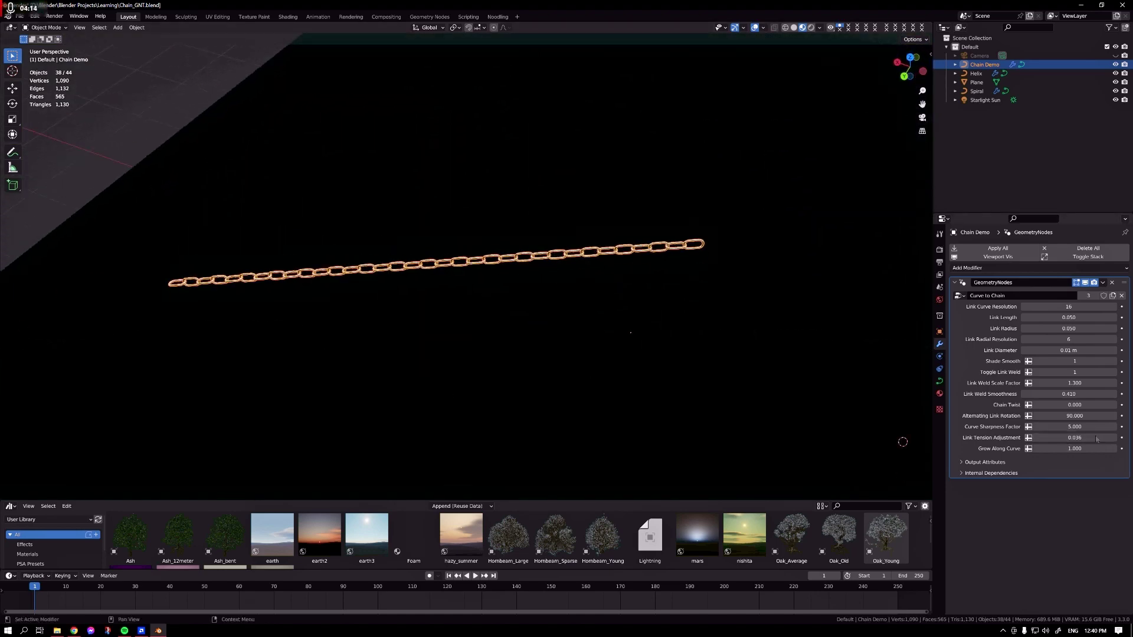
{"action": "left_click_drag", "start_coordinate": [1095, 432], "coordinate": [1039, 432]}
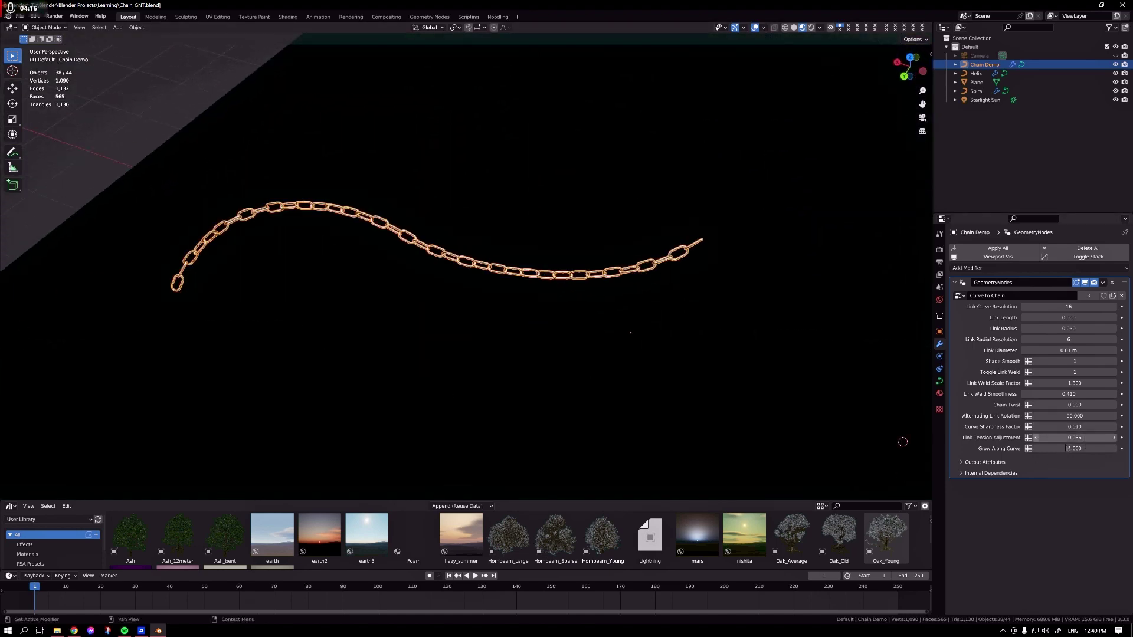
Try Link Tension Adjustment values of 0 and 0.043 on the links, and return it to 0.036.
{"action": "scroll", "coordinate": [539, 272], "scroll_direction": "up", "scroll_amount": 5}
{"action": "middle_click_drag", "start_coordinate": [540, 272], "coordinate": [571, 277]}
{"action": "scroll", "coordinate": [534, 230], "scroll_direction": "up", "scroll_amount": 3}
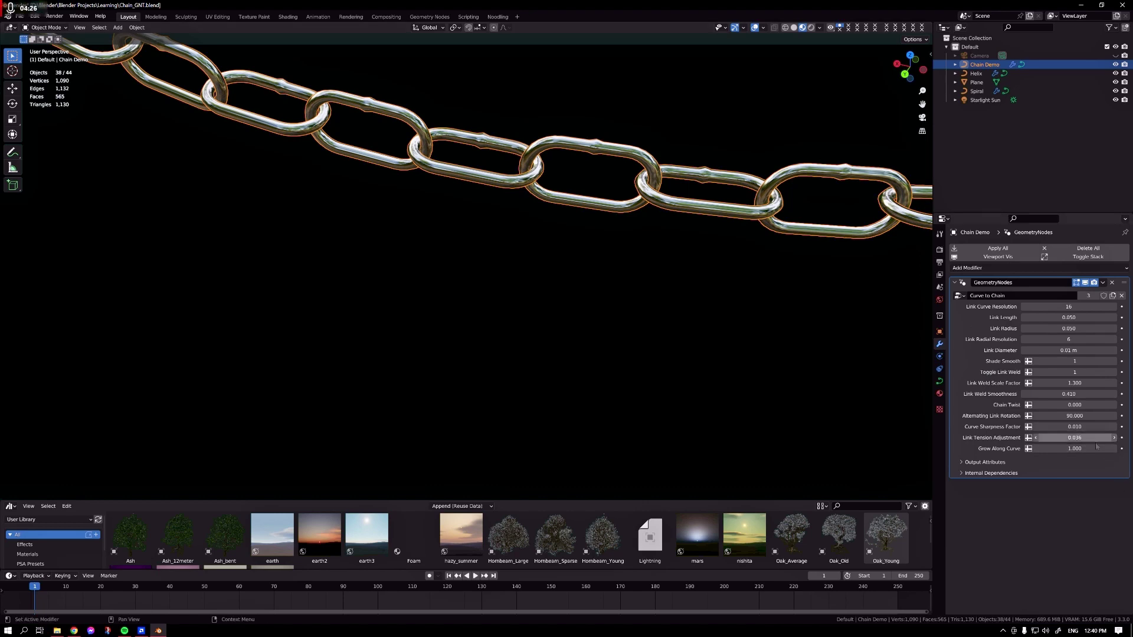
{"action": "left_click_drag", "start_coordinate": [1074, 437], "coordinate": [1039, 438]}
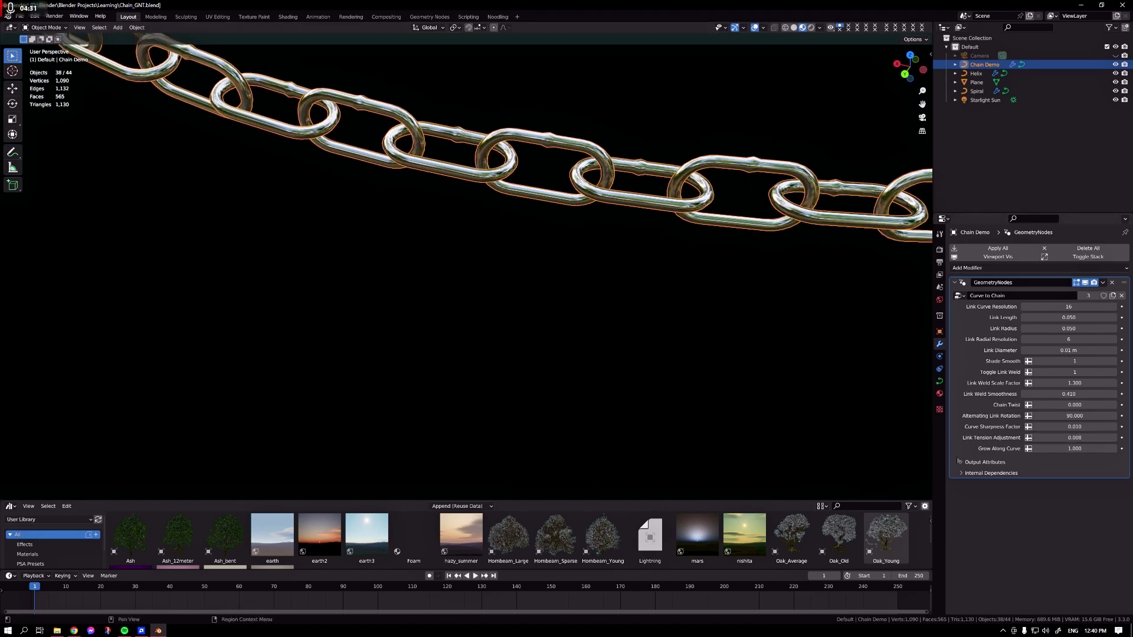
{"action": "left_click_drag", "start_coordinate": [1075, 439], "coordinate": [1118, 439]}
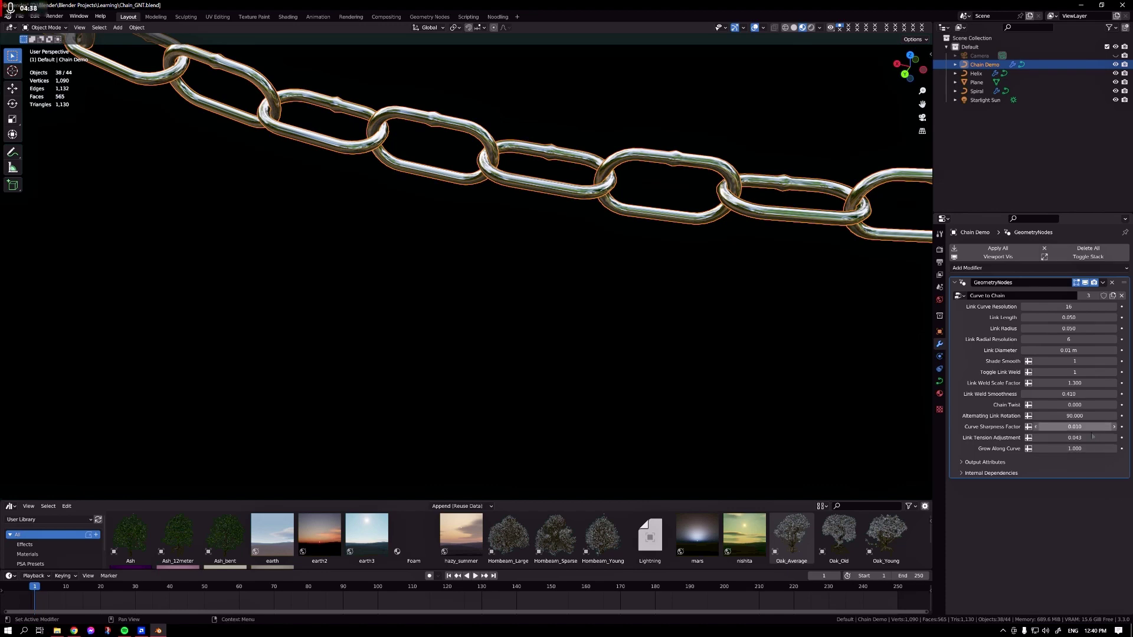
{"action": "key", "text": "BackSpace"}
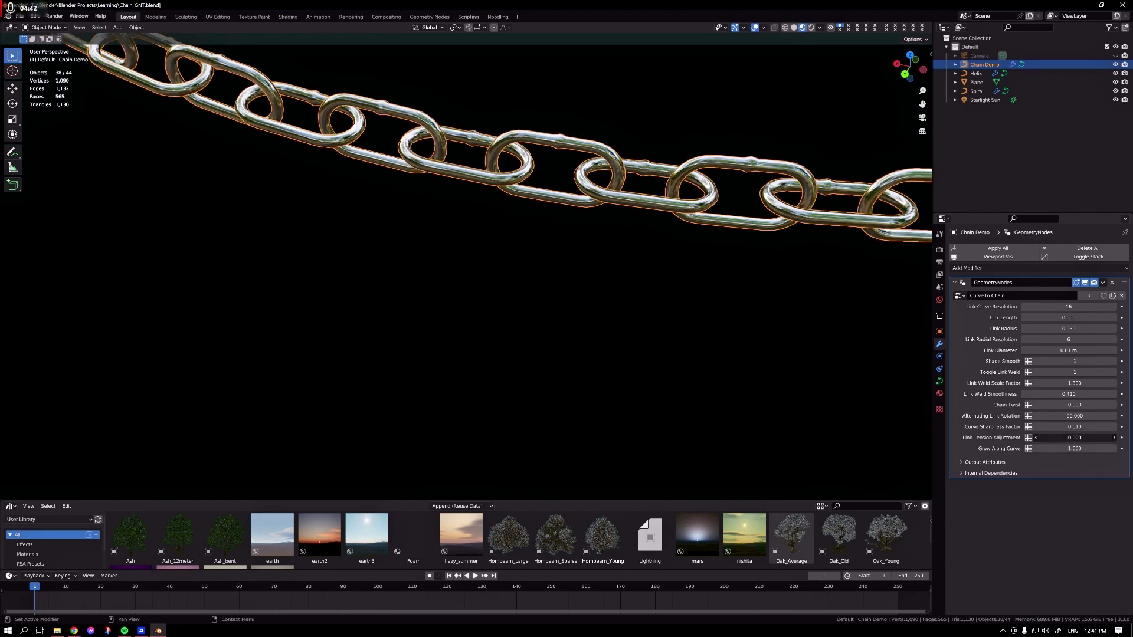
{"action": "mouse_move", "coordinate": [1075, 438]}
{"action": "left_mouse_down"}
{"action": "mouse_move", "coordinate": [1099, 437]}
{"action": "mouse_move", "coordinate": [1090, 438]}
{"action": "left_mouse_up"}
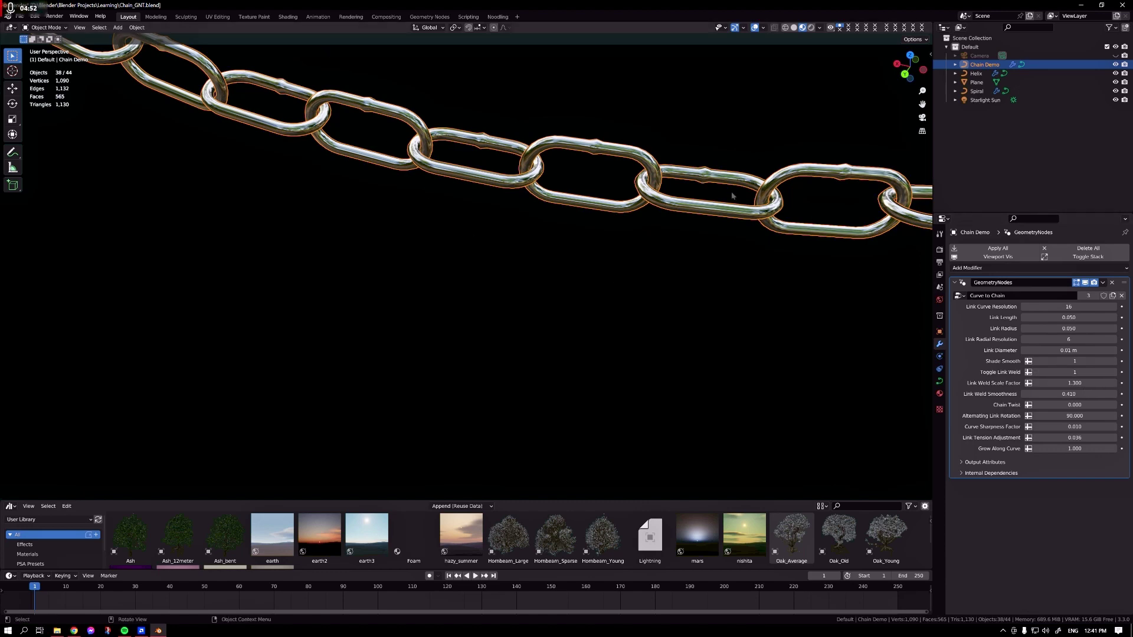
Try a reduced Grow Along Curve of about 0.062 on the Chain Demo curve, and restore it to 1.
{"action": "left_click", "coordinate": [608, 173]}
{"action": "scroll", "coordinate": [652, 258], "scroll_direction": "down", "scroll_amount": 5}
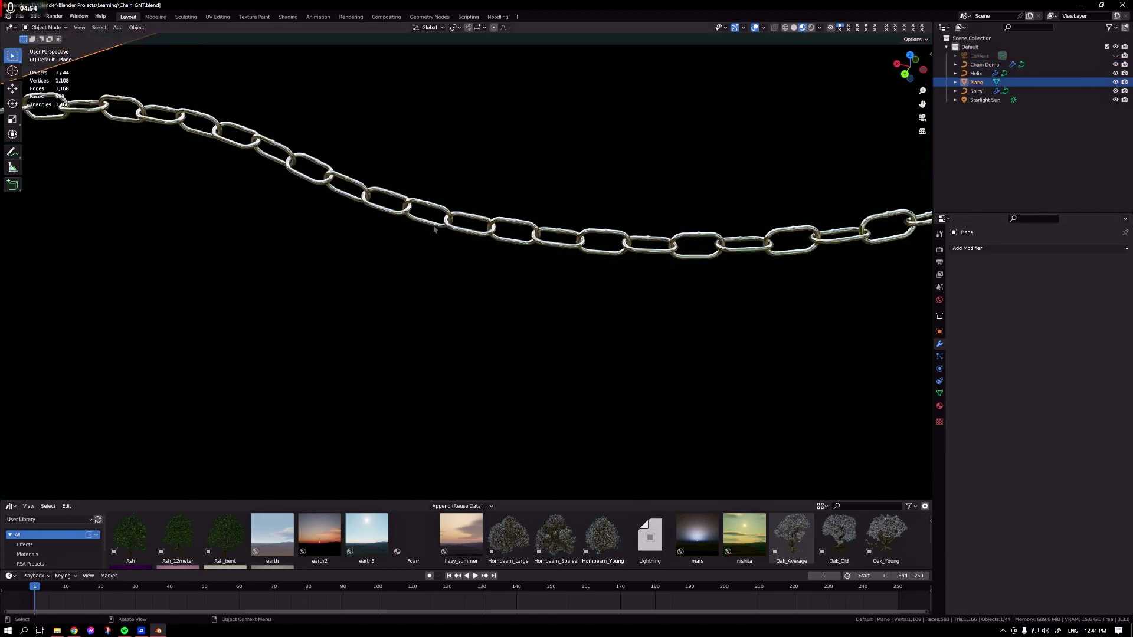
{"action": "left_click", "coordinate": [433, 209]}
{"action": "scroll", "coordinate": [433, 209], "scroll_direction": "down", "scroll_amount": 5}
{"action": "middle_click_drag", "start_coordinate": [512, 235], "coordinate": [521, 236]}
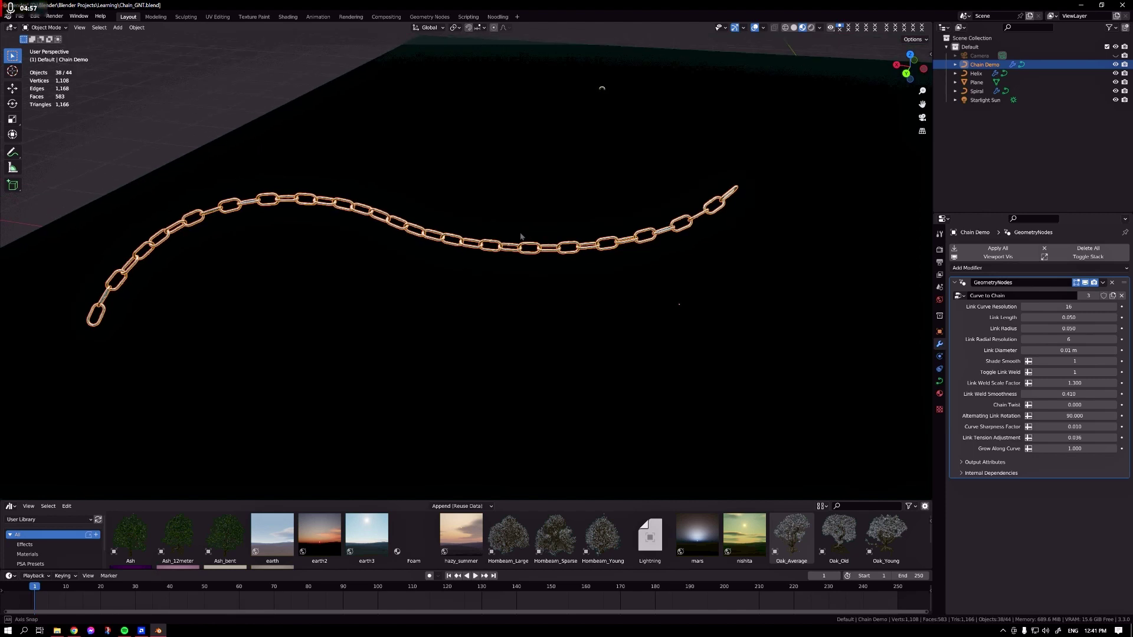
{"action": "left_click_drag", "start_coordinate": [1089, 450], "coordinate": [1051, 450]}
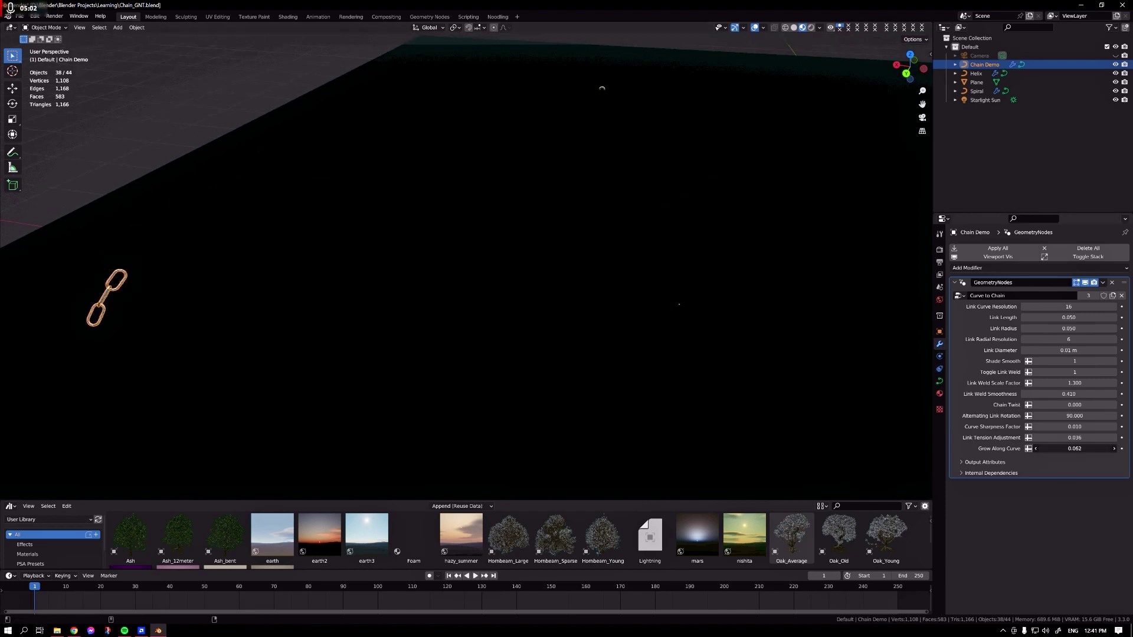
{"action": "left_click_drag", "start_coordinate": [1047, 449], "coordinate": [1098, 449]}
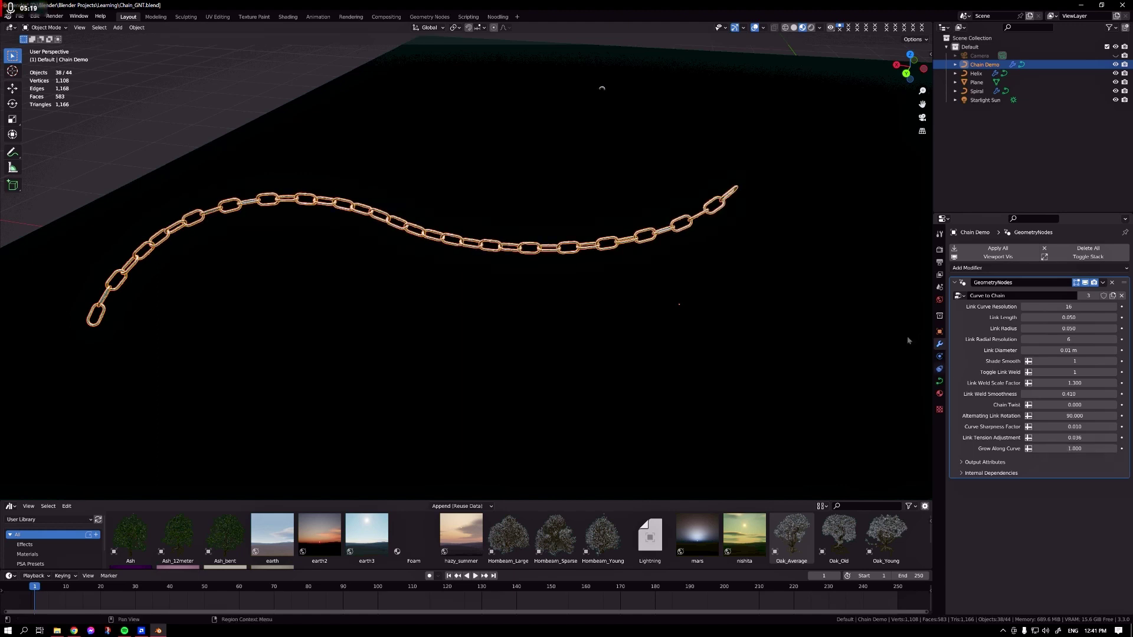
Set Grow Along Curve to 1 on the Spiral object.
{"action": "scroll", "coordinate": [674, 364], "scroll_direction": "down", "scroll_amount": 3}
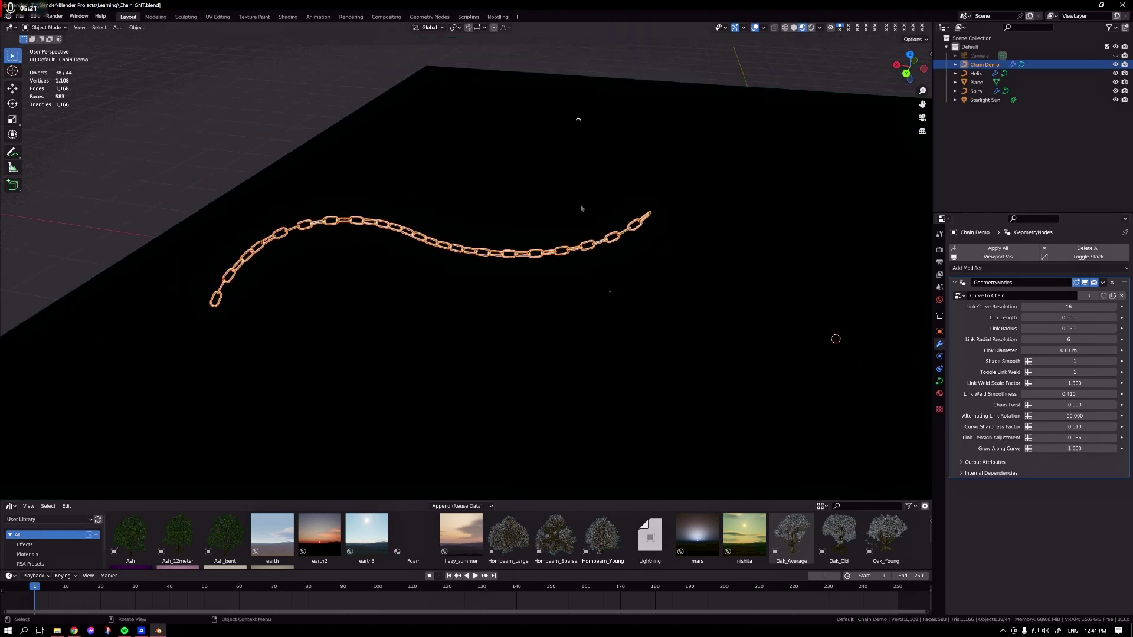
{"action": "left_click", "coordinate": [976, 82]}
{"action": "left_click", "coordinate": [977, 73]}
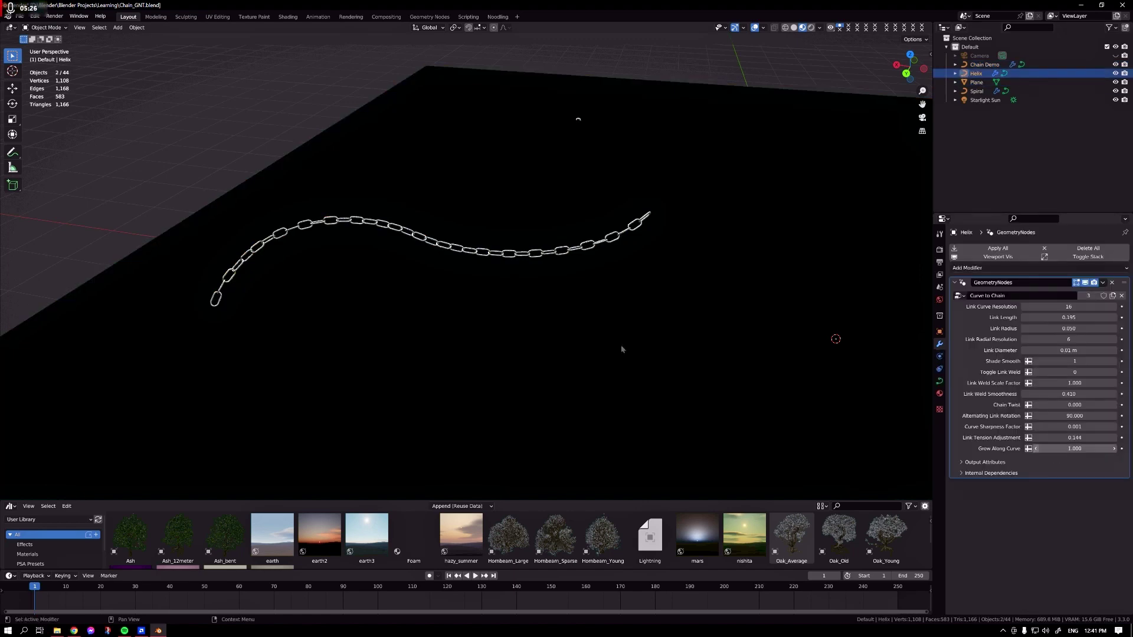
{"action": "scroll", "coordinate": [639, 359], "scroll_direction": "down", "scroll_amount": 2}
{"action": "middle_click_drag", "start_coordinate": [696, 345], "coordinate": [324, 300], "text": "shift"}
{"action": "middle_click_drag", "start_coordinate": [452, 267], "coordinate": [465, 238]}
{"action": "left_click", "coordinate": [814, 163]}
{"action": "left_click", "coordinate": [625, 163]}
{"action": "key", "text": "Tab"}
{"action": "key", "text": "Tab"}
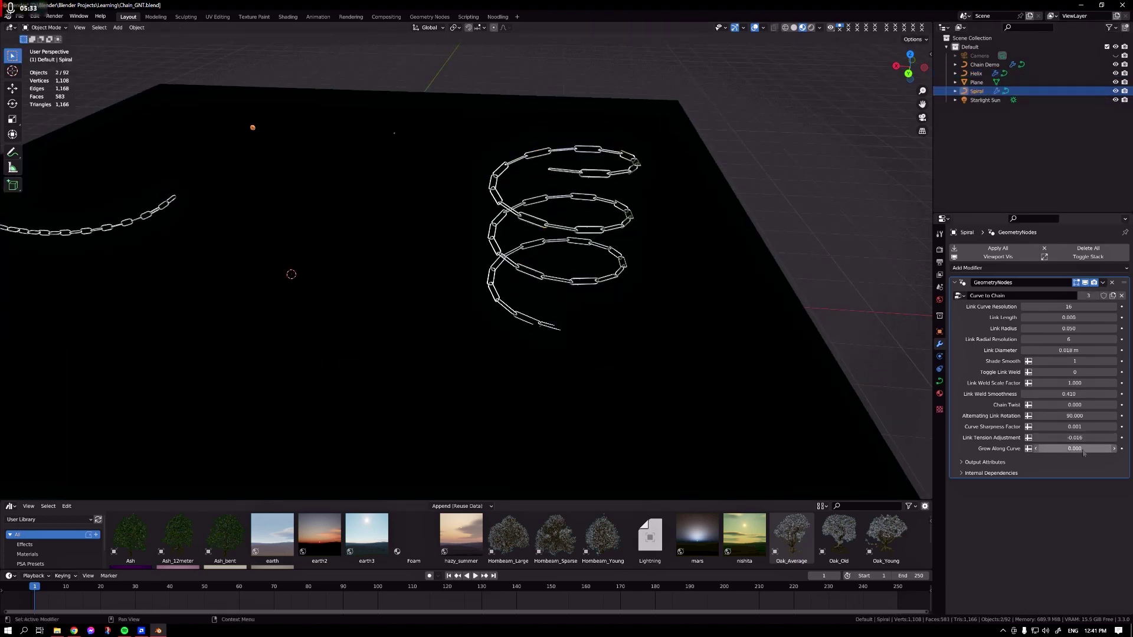
{"action": "left_click_drag", "start_coordinate": [1074, 448], "coordinate": [1122, 449]}
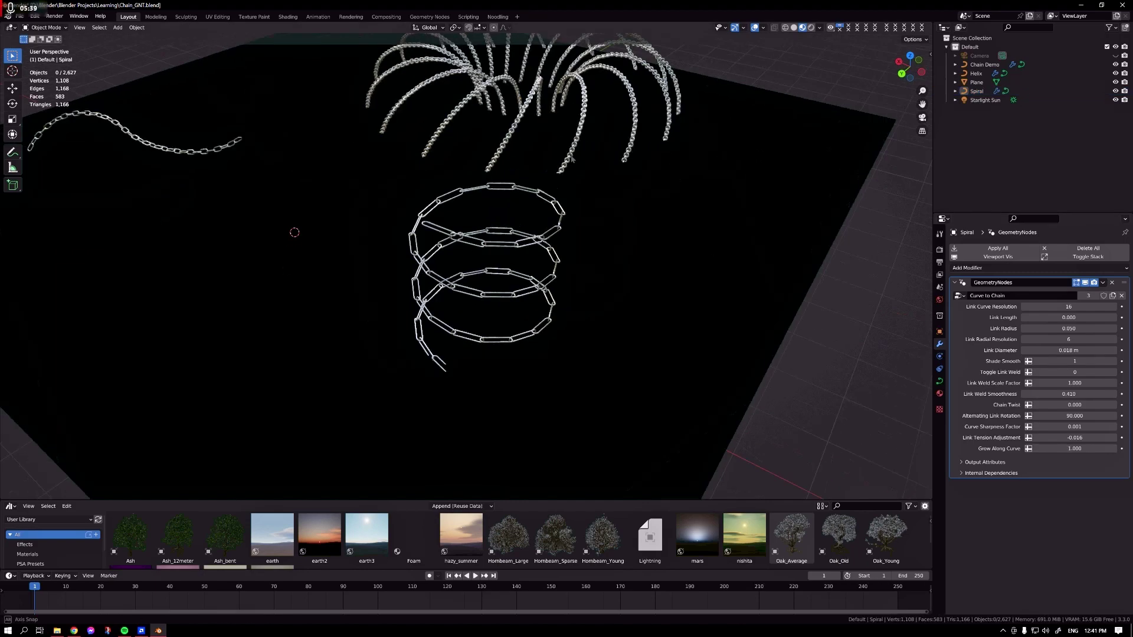
Raise the Spiral chain along the Z axis so it sits above the plane.
{"action": "middle_click_drag", "start_coordinate": [571, 159], "coordinate": [472, 154]}
{"action": "left_click", "coordinate": [747, 235]}
{"action": "scroll", "coordinate": [747, 235], "scroll_direction": "down", "scroll_amount": 1}
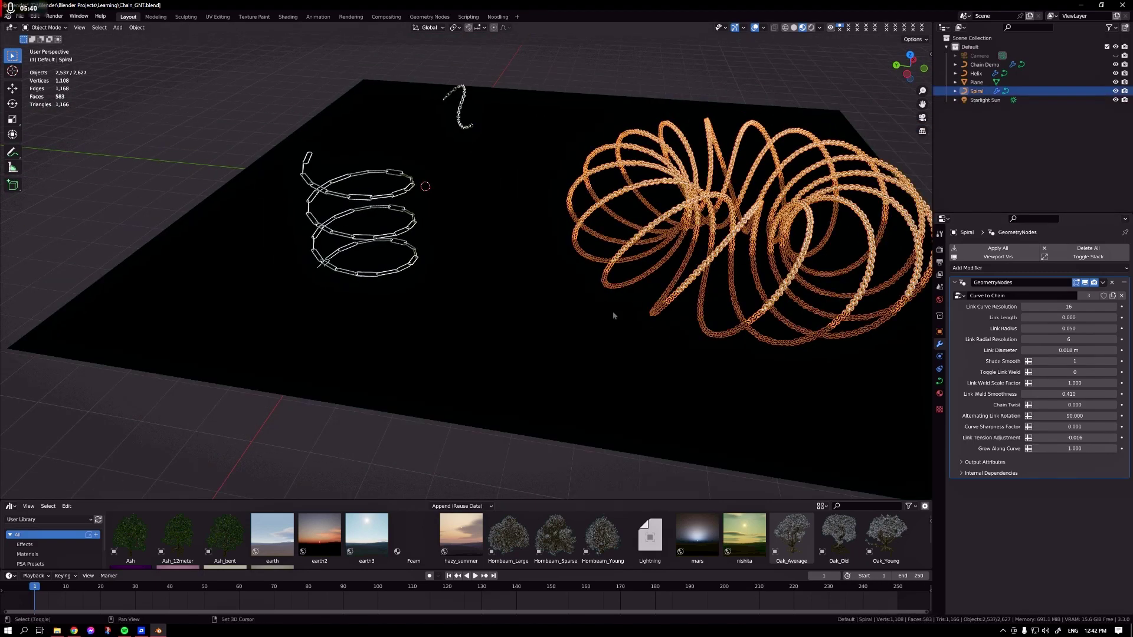
{"action": "key", "text": "g"}
{"action": "key", "text": "z"}
{"action": "left_click", "coordinate": [705, 458]}
Draw several freehand strokes around the scene in Edit Mode of the Chain Demo curve to generate more chains.
{"action": "left_click", "coordinate": [442, 98]}
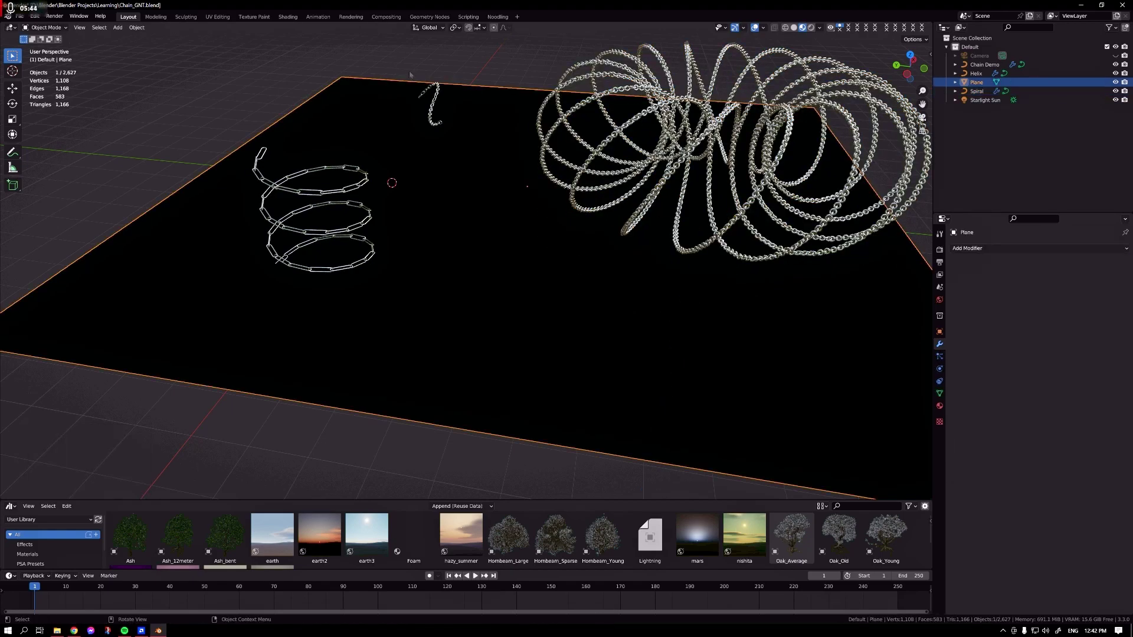
{"action": "left_click", "coordinate": [437, 101]}
{"action": "scroll", "coordinate": [395, 189], "scroll_direction": "down", "scroll_amount": 3}
{"action": "middle_click_drag", "start_coordinate": [394, 189], "coordinate": [411, 174]}
{"action": "key", "text": "Tab"}
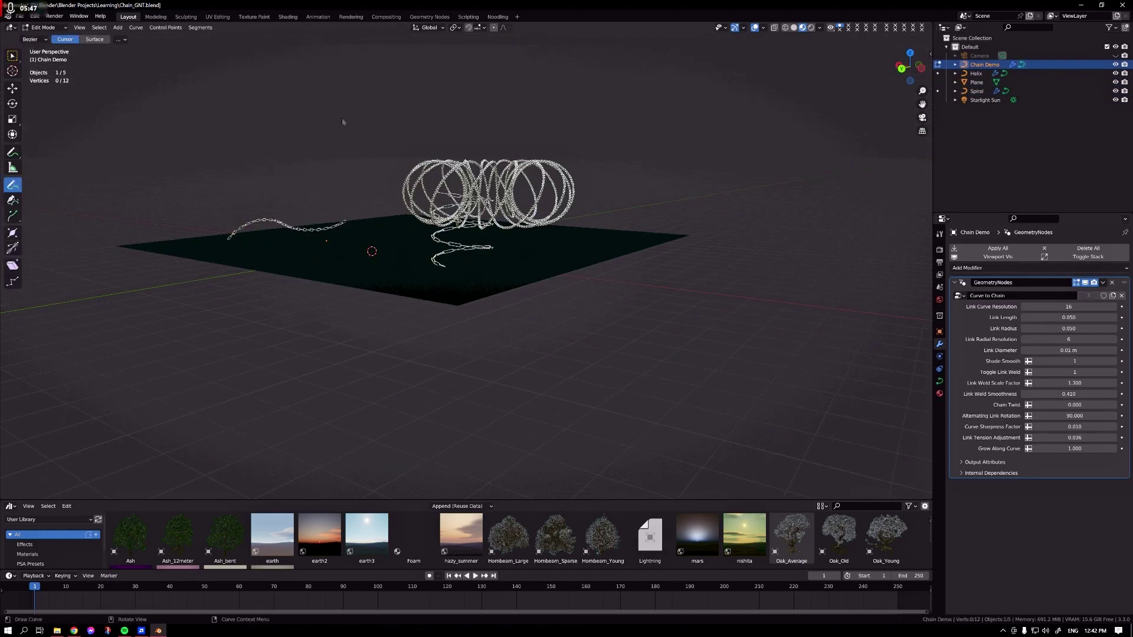
{"action": "left_click_drag", "start_coordinate": [241, 102], "coordinate": [9, 406]}
{"action": "mouse_move", "coordinate": [288, 397]}
{"action": "left_mouse_down"}
{"action": "mouse_move", "coordinate": [756, 246]}
{"action": "mouse_move", "coordinate": [287, 426]}
{"action": "mouse_move", "coordinate": [316, 308]}
{"action": "left_mouse_up"}
{"action": "mouse_move", "coordinate": [648, 380]}
{"action": "left_mouse_down"}
{"action": "mouse_move", "coordinate": [550, 362]}
{"action": "mouse_move", "coordinate": [752, 45]}
{"action": "mouse_move", "coordinate": [472, 248]}
{"action": "left_mouse_up"}
{"action": "middle_click_drag", "start_coordinate": [472, 248], "coordinate": [274, 319]}
{"action": "mouse_move", "coordinate": [408, 200]}
{"action": "left_mouse_down"}
{"action": "mouse_move", "coordinate": [697, 240]}
{"action": "mouse_move", "coordinate": [585, 437]}
{"action": "left_mouse_up"}
{"action": "middle_click_drag", "start_coordinate": [584, 437], "coordinate": [416, 285]}
{"action": "mouse_move", "coordinate": [416, 285]}
{"action": "left_mouse_down"}
{"action": "mouse_move", "coordinate": [384, 312]}
{"action": "mouse_move", "coordinate": [446, 181]}
{"action": "left_mouse_up"}
{"action": "left_click_drag", "start_coordinate": [560, 217], "coordinate": [697, 236]}
{"action": "middle_click_drag", "start_coordinate": [696, 236], "coordinate": [649, 247]}
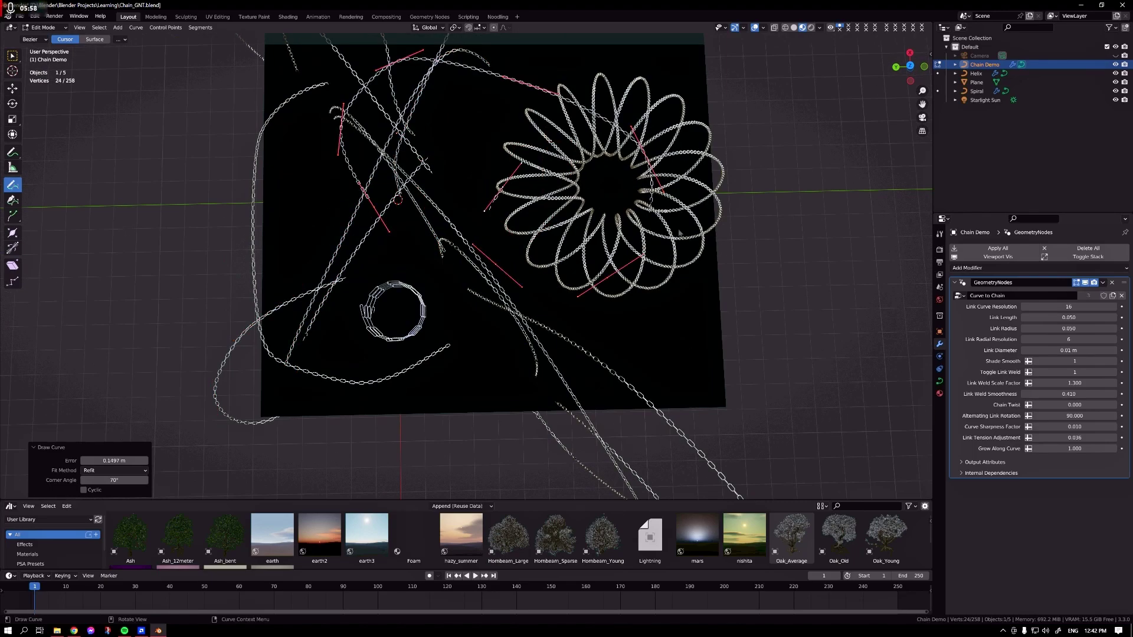
{"action": "middle_click_drag", "start_coordinate": [680, 233], "coordinate": [546, 223], "text": "shift"}
{"action": "mouse_move", "coordinate": [696, 121]}
{"action": "left_mouse_down"}
{"action": "mouse_move", "coordinate": [822, 286]}
{"action": "mouse_move", "coordinate": [663, 282]}
{"action": "left_mouse_up"}
{"action": "mouse_move", "coordinate": [698, 352]}
{"action": "middle_mouse_down"}
{"action": "mouse_move", "coordinate": [601, 255]}
{"action": "mouse_move", "coordinate": [611, 178]}
{"action": "mouse_move", "coordinate": [632, 186]}
{"action": "mouse_move", "coordinate": [60, 85]}
{"action": "middle_mouse_up"}
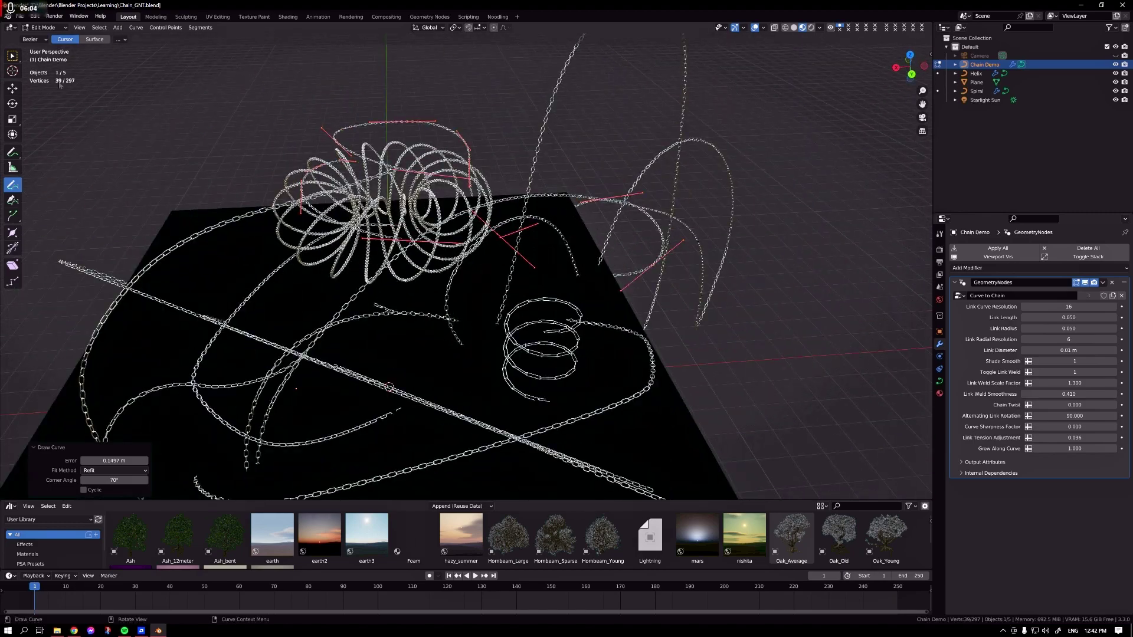
{"action": "left_click_drag", "start_coordinate": [300, 128], "coordinate": [329, 77]}
Remove the freehand strokes from the Chain Demo curve, keep its original chain, and return to Object Mode.
{"action": "key", "text": "Tab"}
{"action": "left_click", "coordinate": [271, 119]}
{"action": "left_click", "coordinate": [248, 152]}
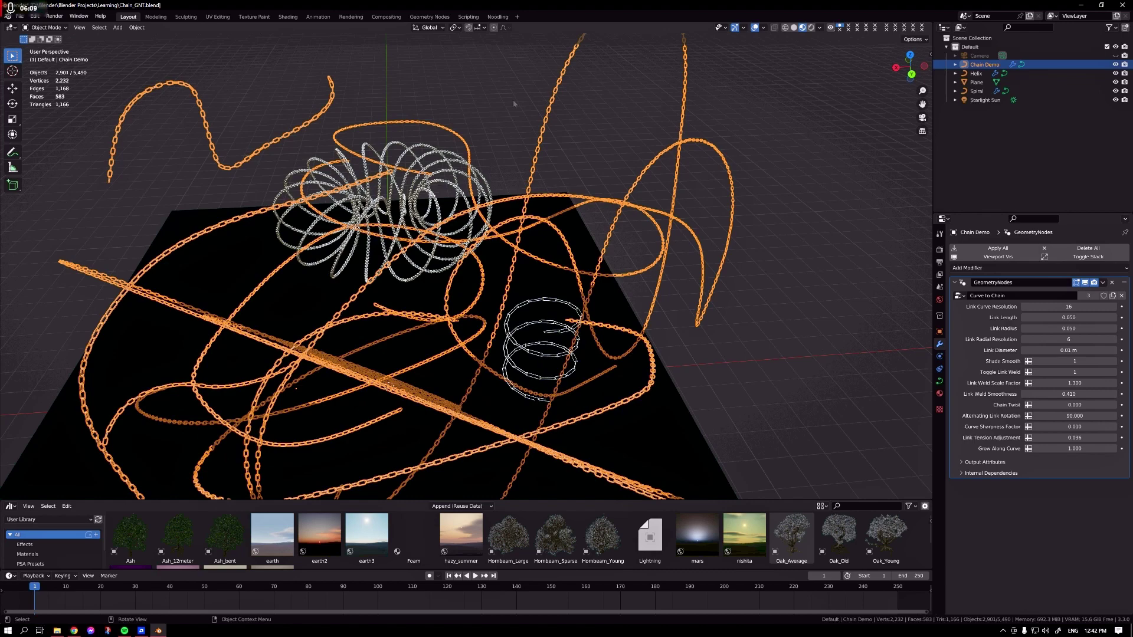
{"action": "key", "text": "Tab"}
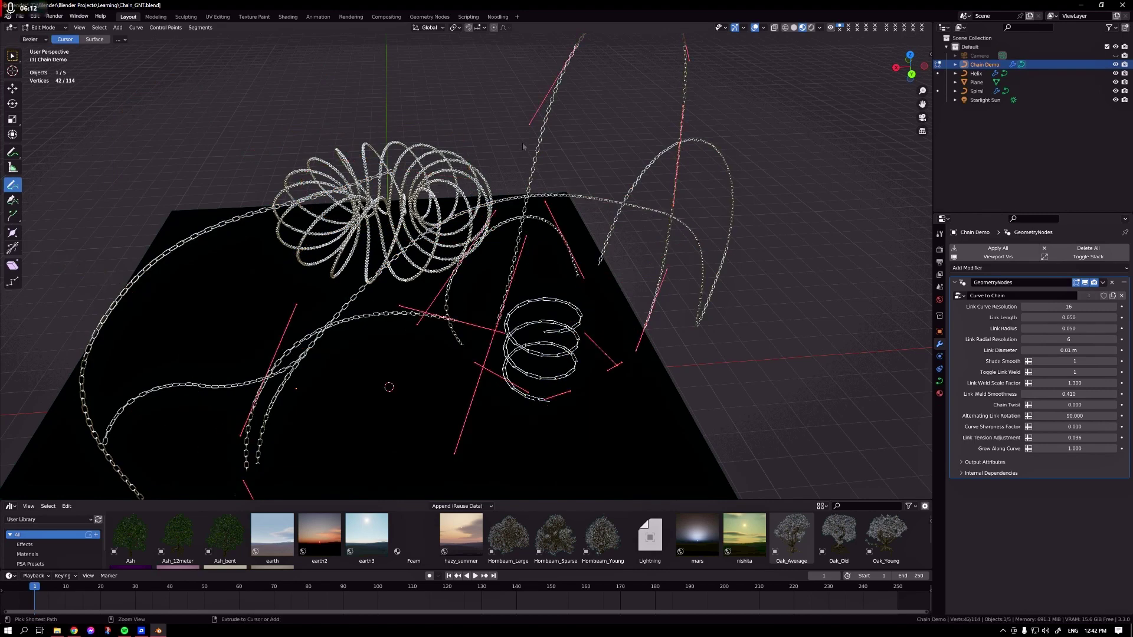
{"action": "key", "text": "Delete"}
{"action": "key", "text": "Tab"}
Hide the Spiral and Helix objects in the viewport.
{"action": "left_click", "coordinate": [677, 172]}
{"action": "left_click", "coordinate": [488, 183]}
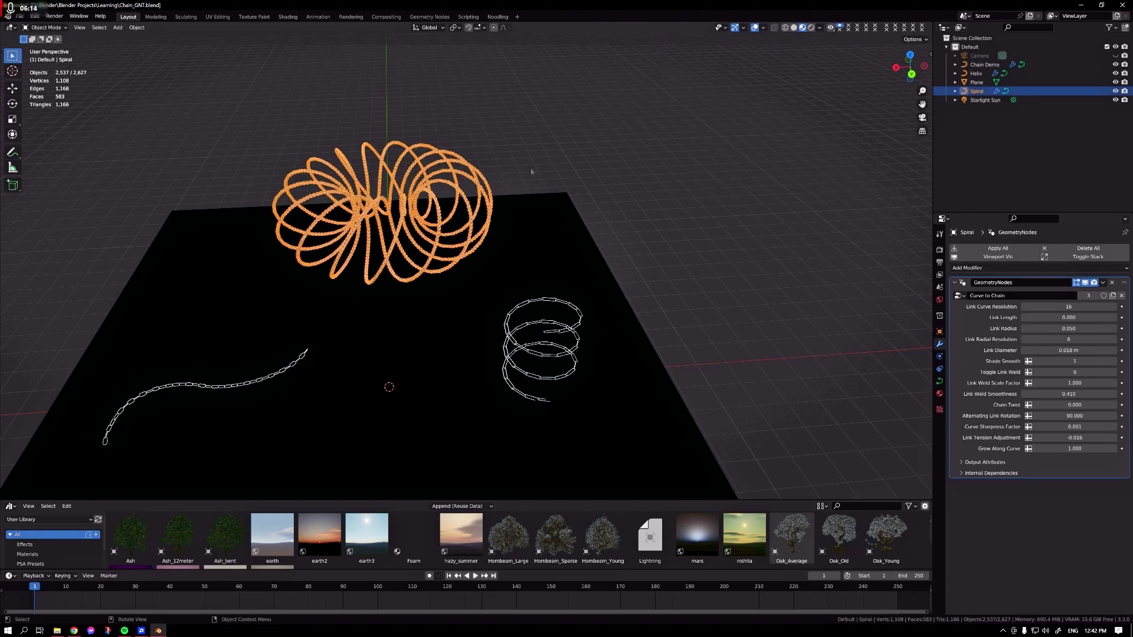
{"action": "left_click", "coordinate": [1116, 91]}
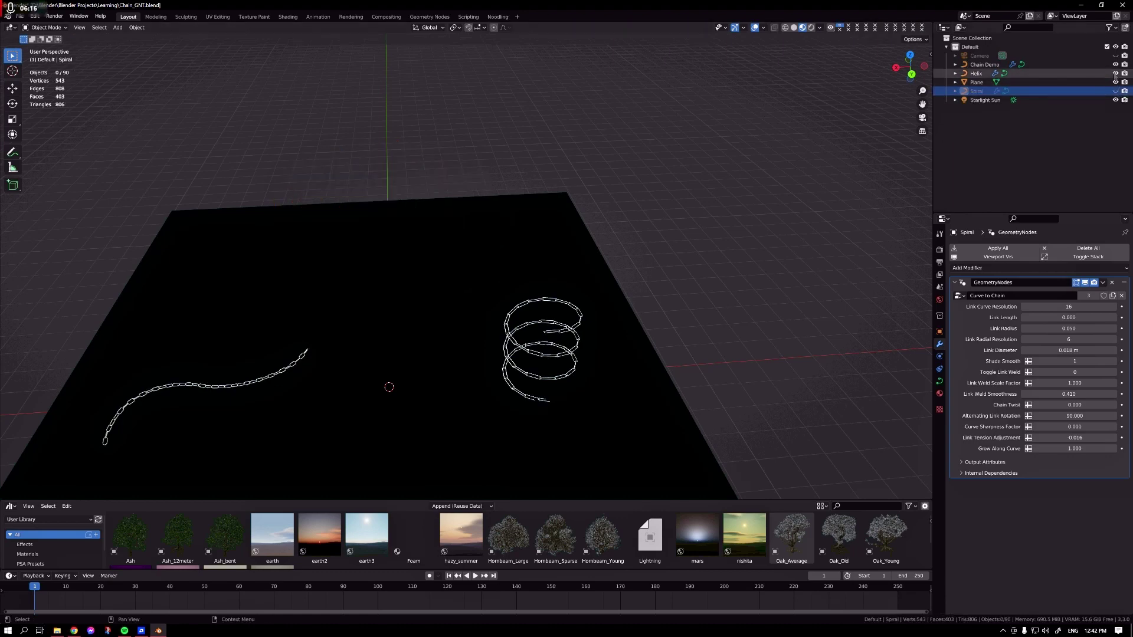
{"action": "left_click", "coordinate": [1116, 73]}
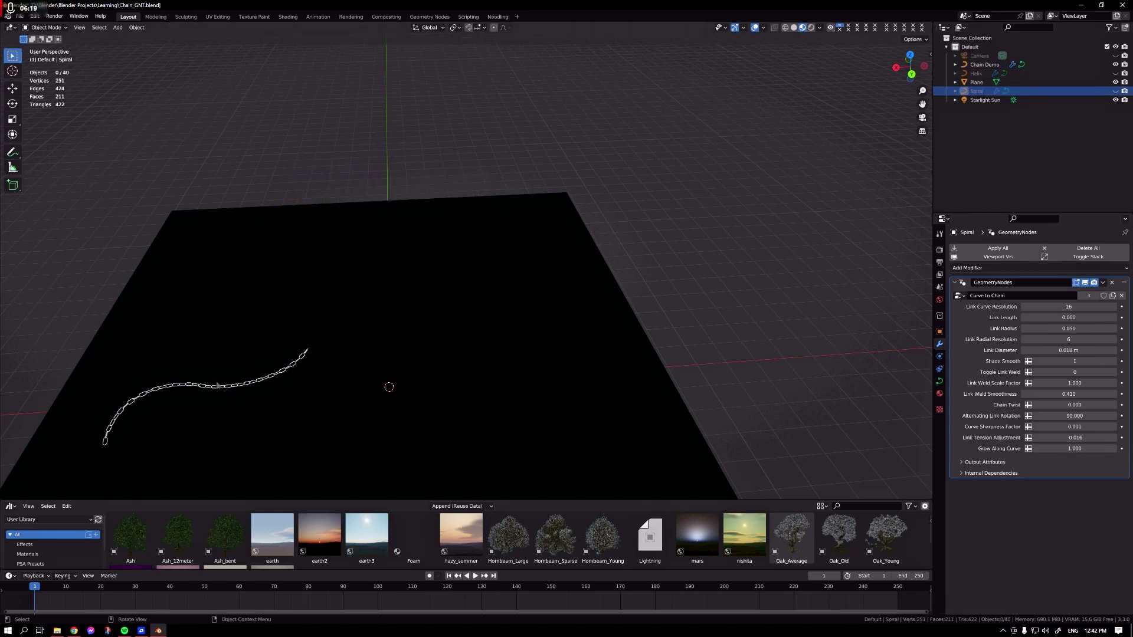
Add a Simple Curve circle with a 1 m radius at the 3D cursor.
{"action": "left_click", "coordinate": [277, 375]}
{"action": "middle_click_drag", "start_coordinate": [277, 374], "coordinate": [466, 151]}
{"action": "left_click", "coordinate": [466, 152]}
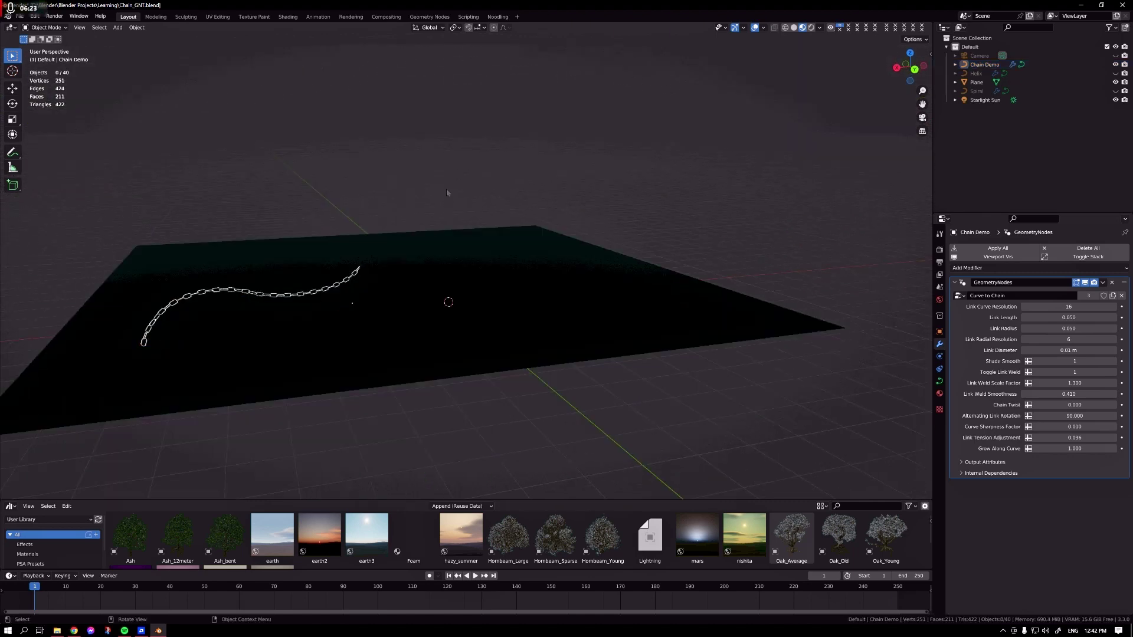
{"action": "key", "text": "shift+a"}
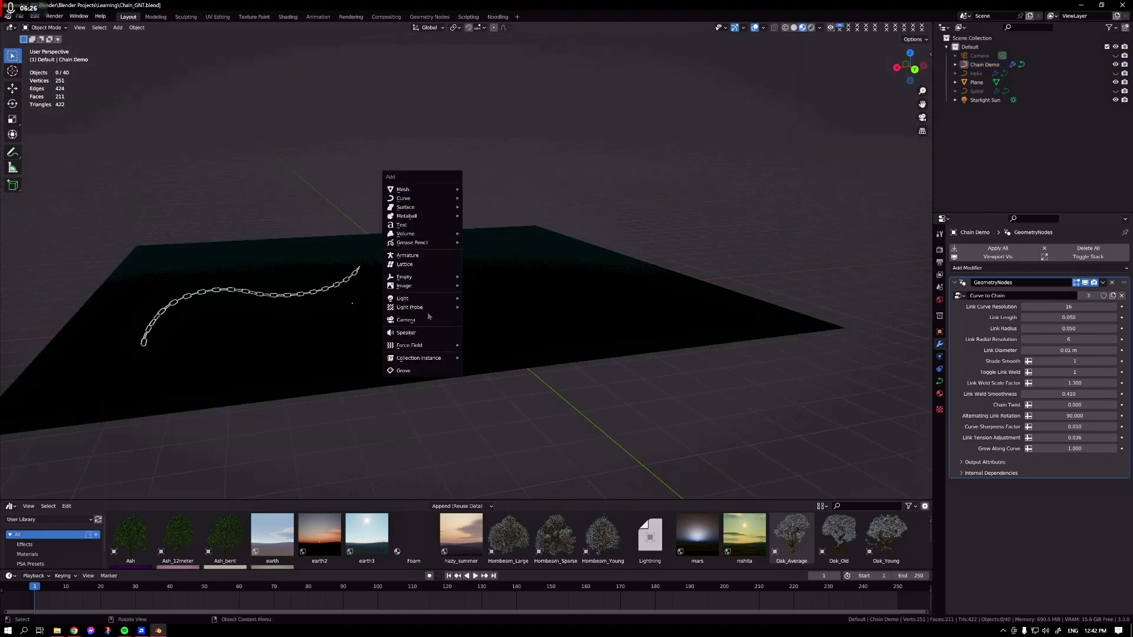
{"action": "mouse_move", "coordinate": [417, 198]}
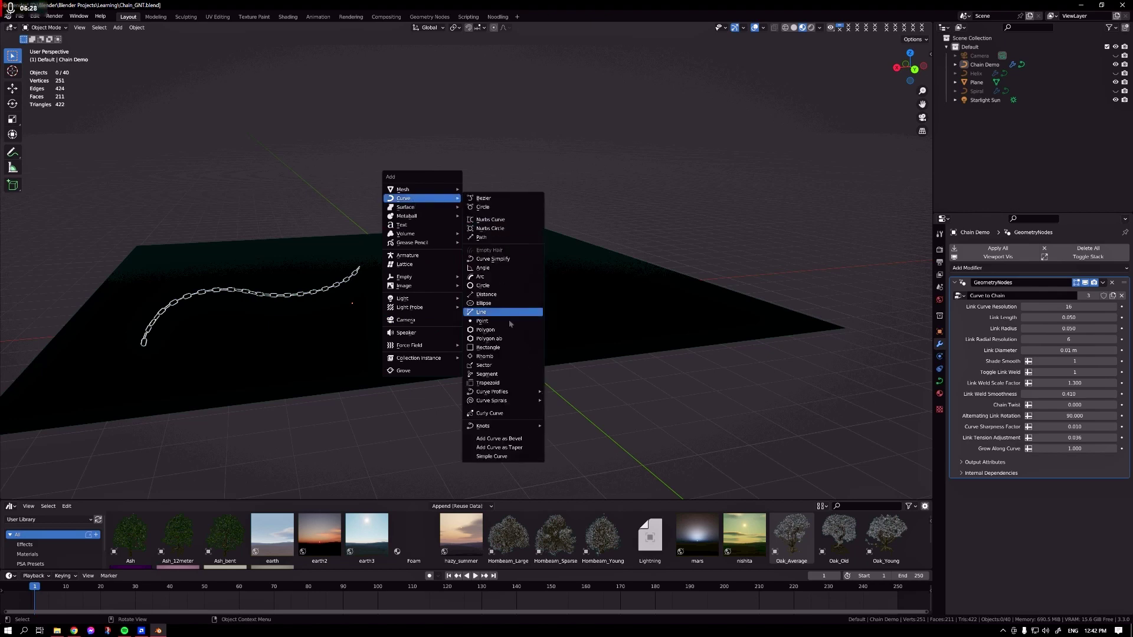
{"action": "left_click", "coordinate": [503, 286]}
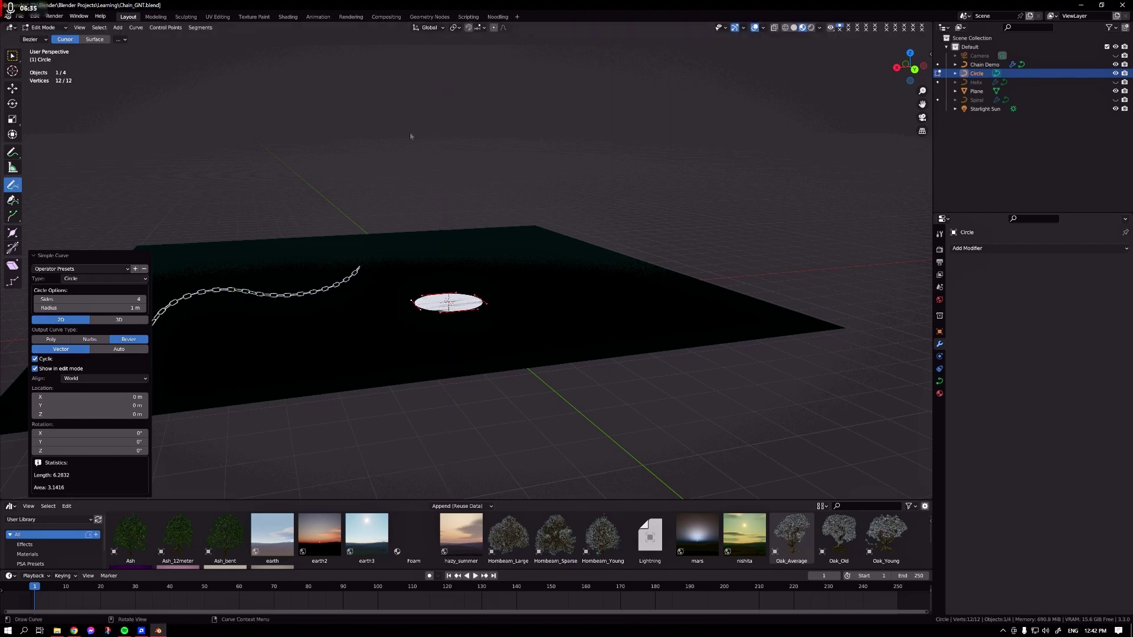
Leave Edit Mode and raise the new circle about 3.59 m along the Z axis.
{"action": "key", "text": "Tab"}
{"action": "key", "text": "g"}
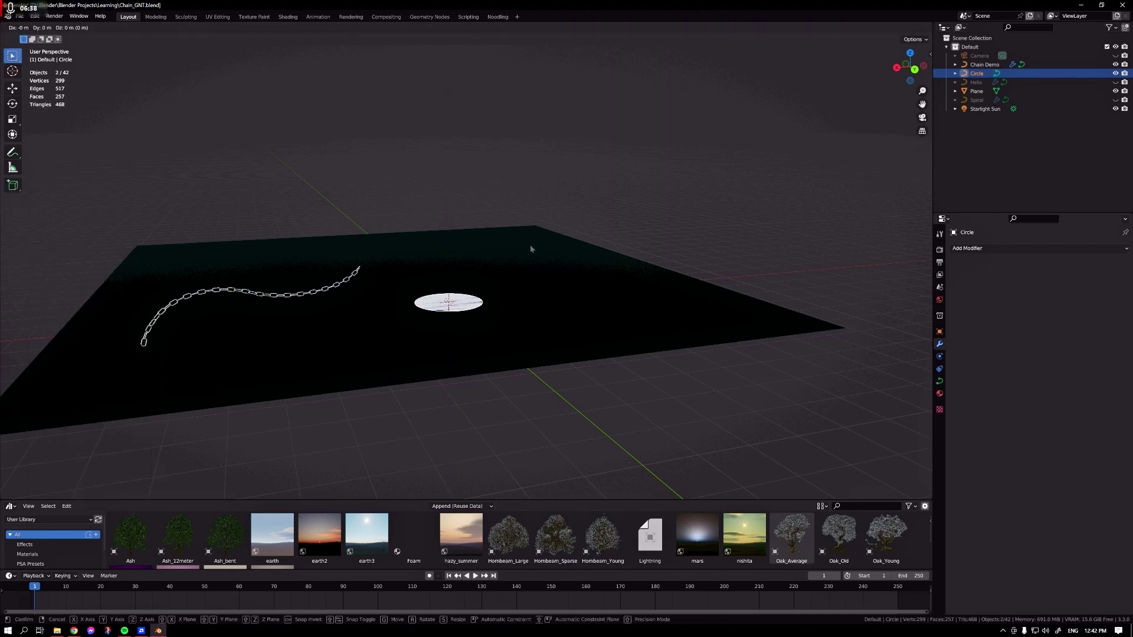
{"action": "key", "text": "z"}
{"action": "left_click", "coordinate": [540, 122]}
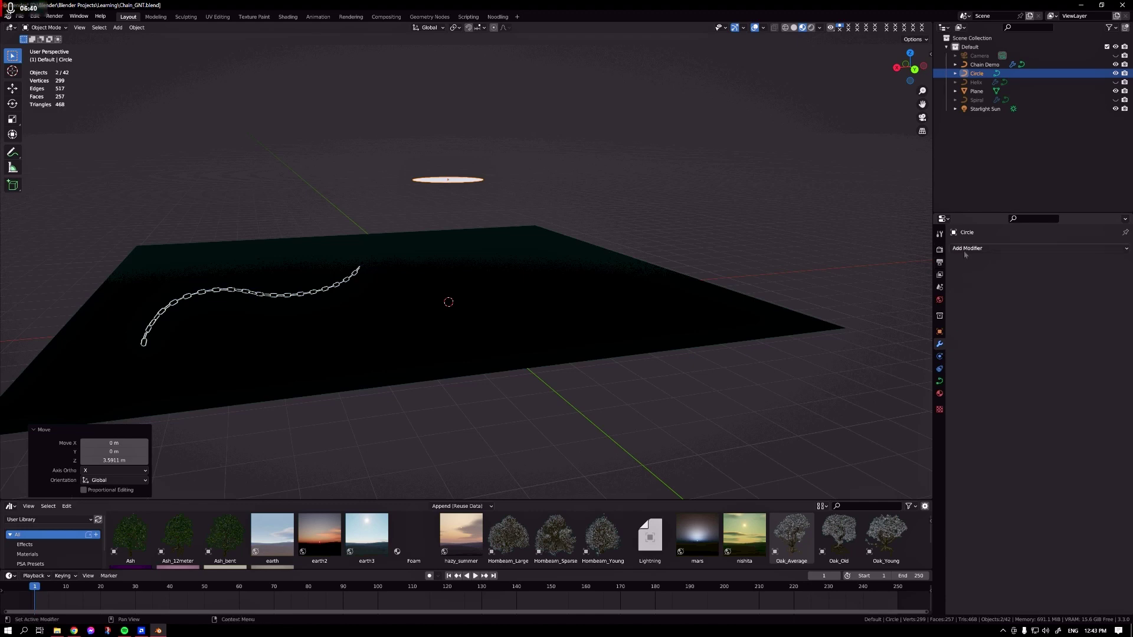
Add the Curve to Chain geometry nodes modifier to the circle and inspect the resulting chain ring from above.
{"action": "left_click", "coordinate": [966, 251]}
{"action": "left_click", "coordinate": [980, 322]}
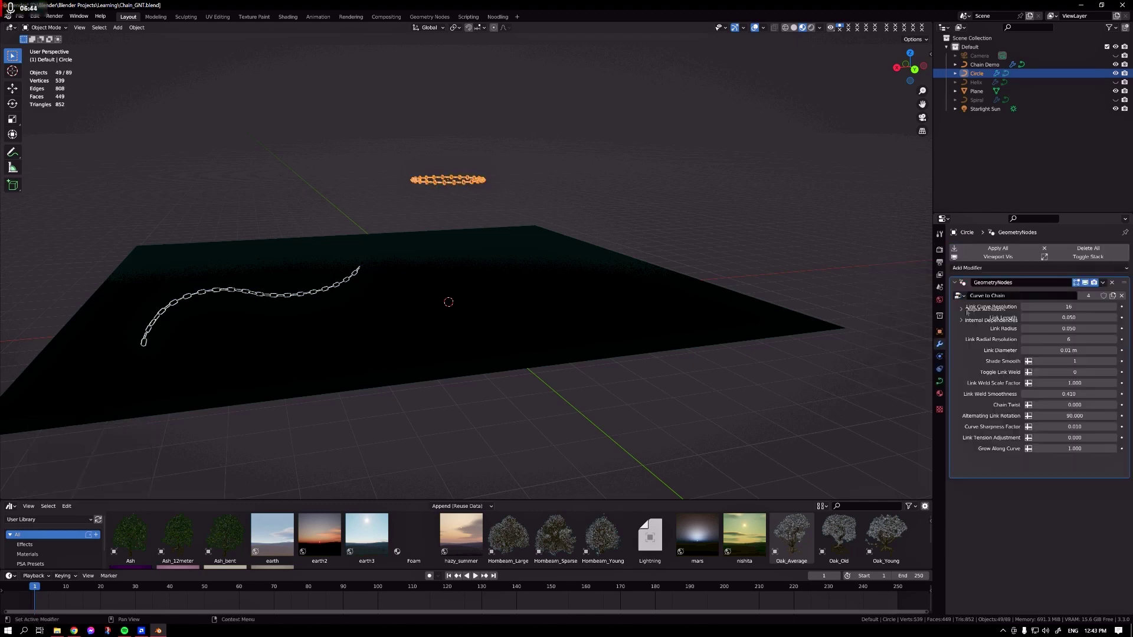
{"action": "left_click", "coordinate": [658, 134]}
{"action": "middle_click_drag", "start_coordinate": [658, 134], "coordinate": [559, 213]}
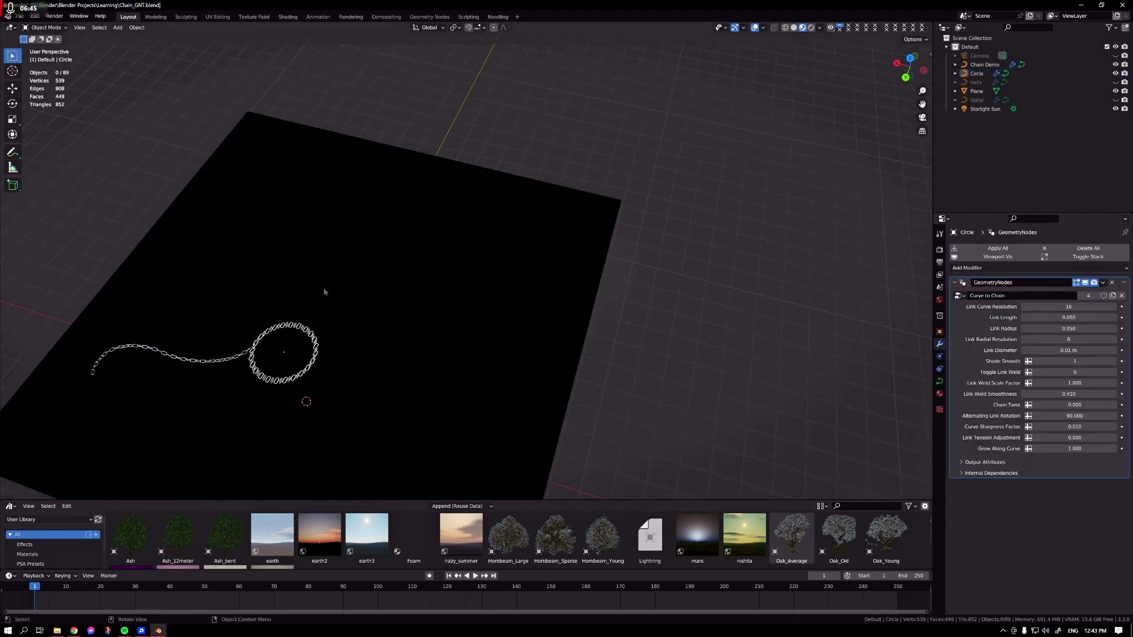
{"action": "scroll", "coordinate": [269, 326], "scroll_direction": "up", "scroll_amount": 3}
{"action": "middle_click_drag", "start_coordinate": [269, 324], "coordinate": [473, 228], "text": "shift"}
Undo the latest changes, including the chain modifier on the circle.
{"action": "key", "text": "ctrl+z"}
{"action": "key", "text": "ctrl+z"}
{"action": "key", "text": "ctrl+z"}
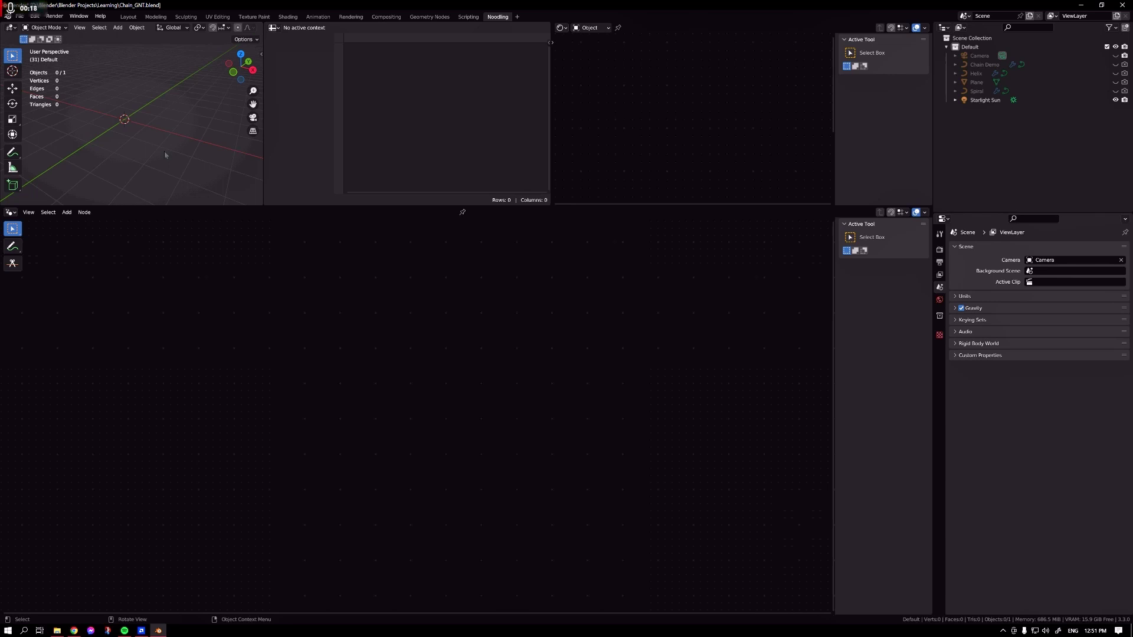
Add a Bezier curve at the 3D cursor and create a new geometry node tree for it.
{"action": "mouse_move", "coordinate": [164, 156]}
{"action": "middle_mouse_down", "text": "shift"}
{"action": "mouse_move", "coordinate": [196, 181]}
{"action": "mouse_move", "coordinate": [175, 161]}
{"action": "middle_mouse_up", "text": "shift"}
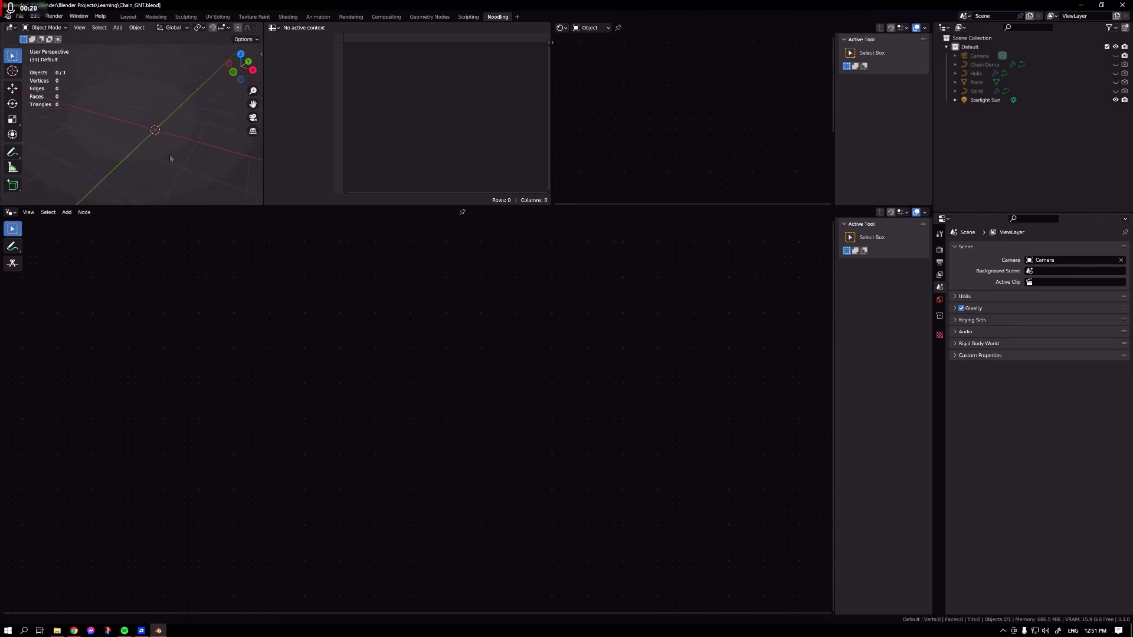
{"action": "key", "text": "shift+a"}
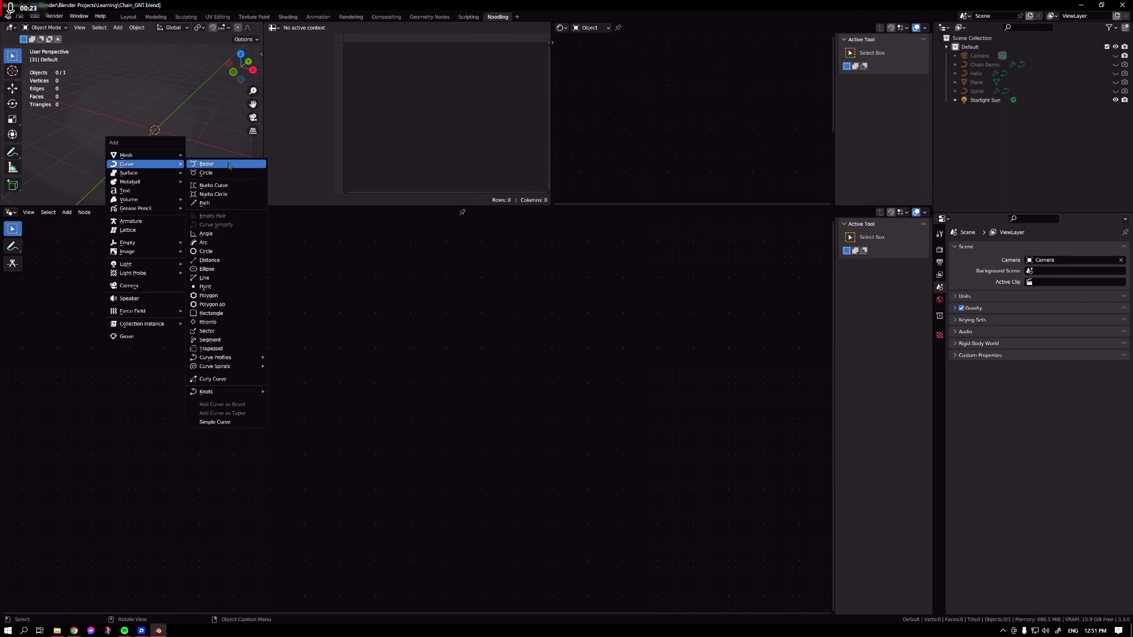
{"action": "left_click", "coordinate": [227, 164]}
{"action": "middle_click_drag", "start_coordinate": [154, 156], "coordinate": [159, 132]}
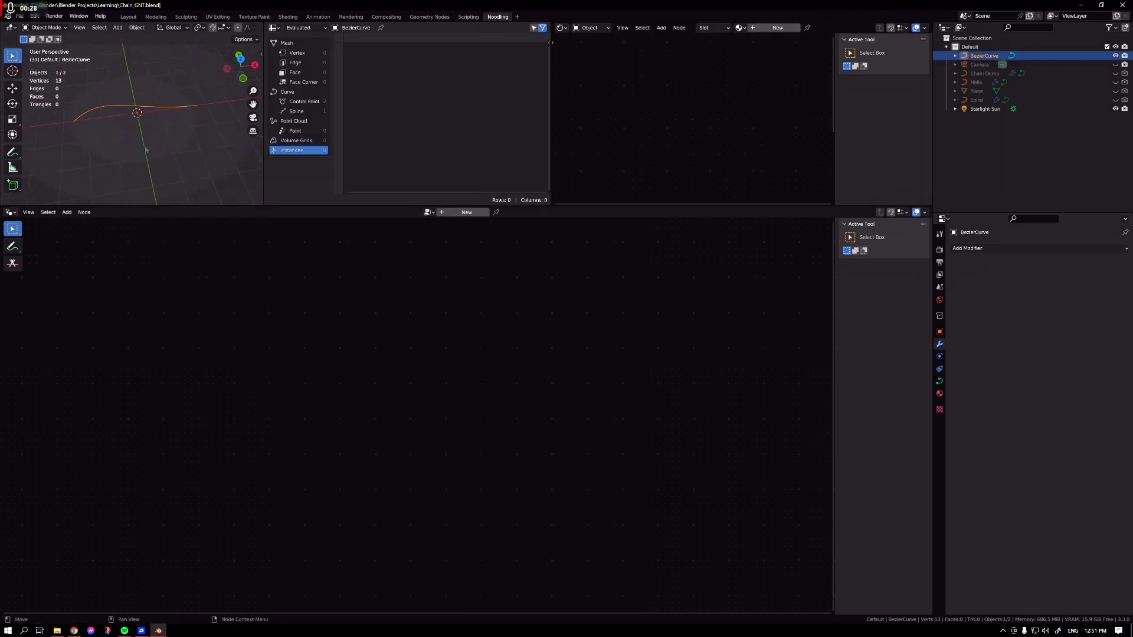
{"action": "left_click", "coordinate": [460, 213]}
{"action": "middle_click_drag", "start_coordinate": [417, 480], "coordinate": [274, 532]}
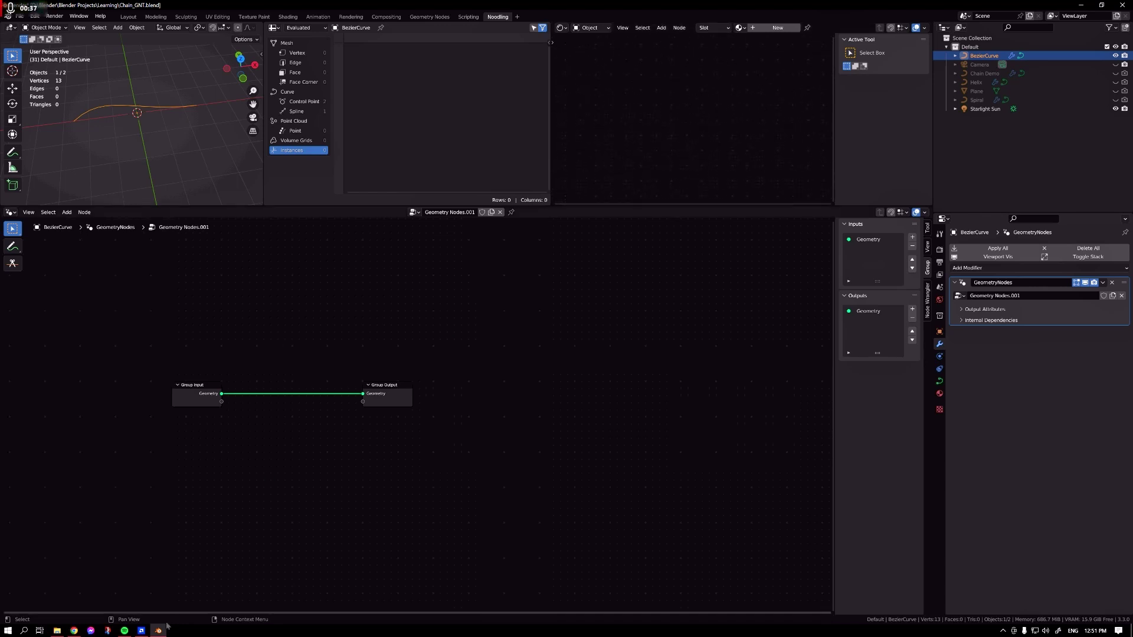
Cut the link between Group Input and Group Output and move the Group Input node out of the way.
{"action": "left_click_drag", "start_coordinate": [220, 404], "coordinate": [232, 396]}
{"action": "right_click_drag", "start_coordinate": [284, 372], "coordinate": [247, 401], "text": "ctrl"}
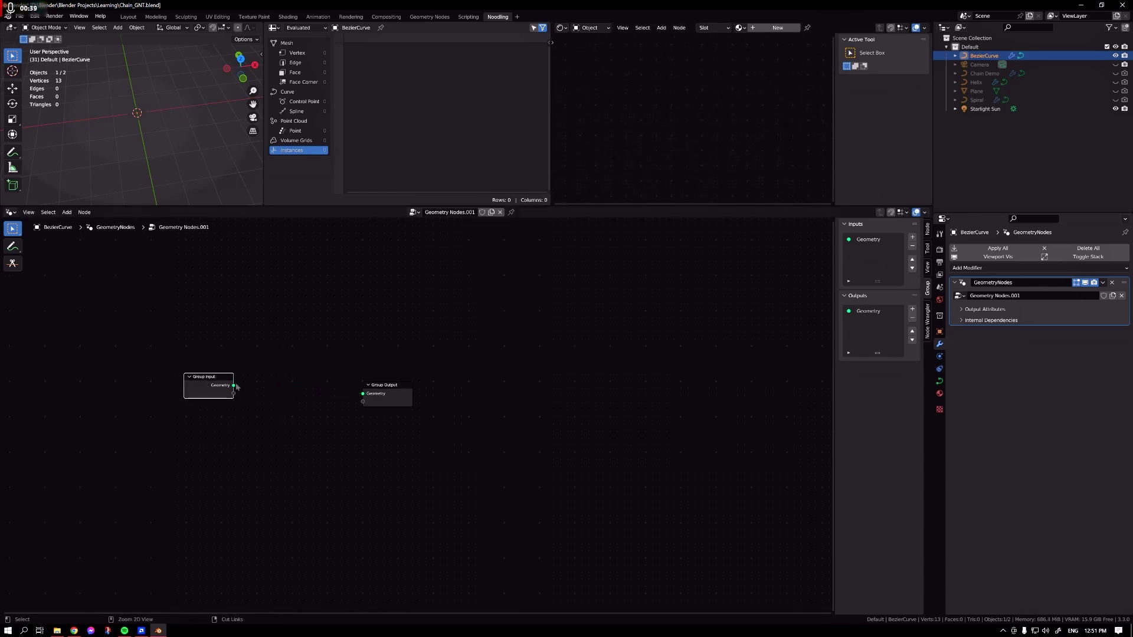
{"action": "left_click_drag", "start_coordinate": [215, 377], "coordinate": [113, 301]}
{"action": "scroll", "coordinate": [197, 407], "scroll_direction": "up", "scroll_amount": 3}
{"action": "middle_click_drag", "start_coordinate": [197, 407], "coordinate": [343, 432]}
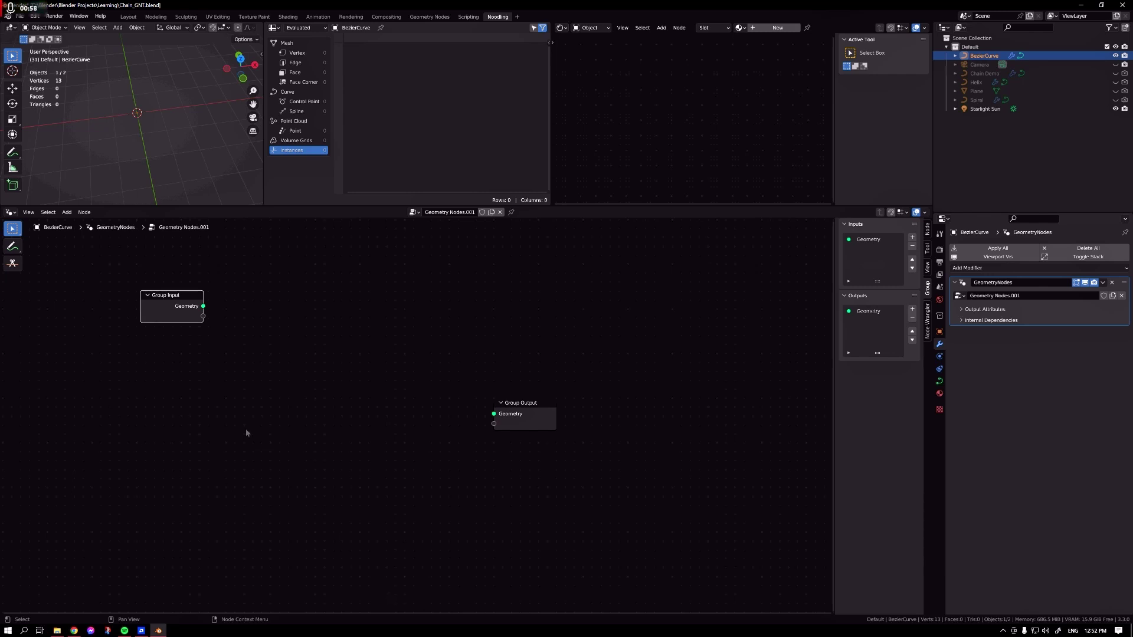
{"action": "scroll", "coordinate": [271, 470], "scroll_direction": "up", "scroll_amount": 2}
{"action": "middle_click_drag", "start_coordinate": [294, 473], "coordinate": [455, 481]}
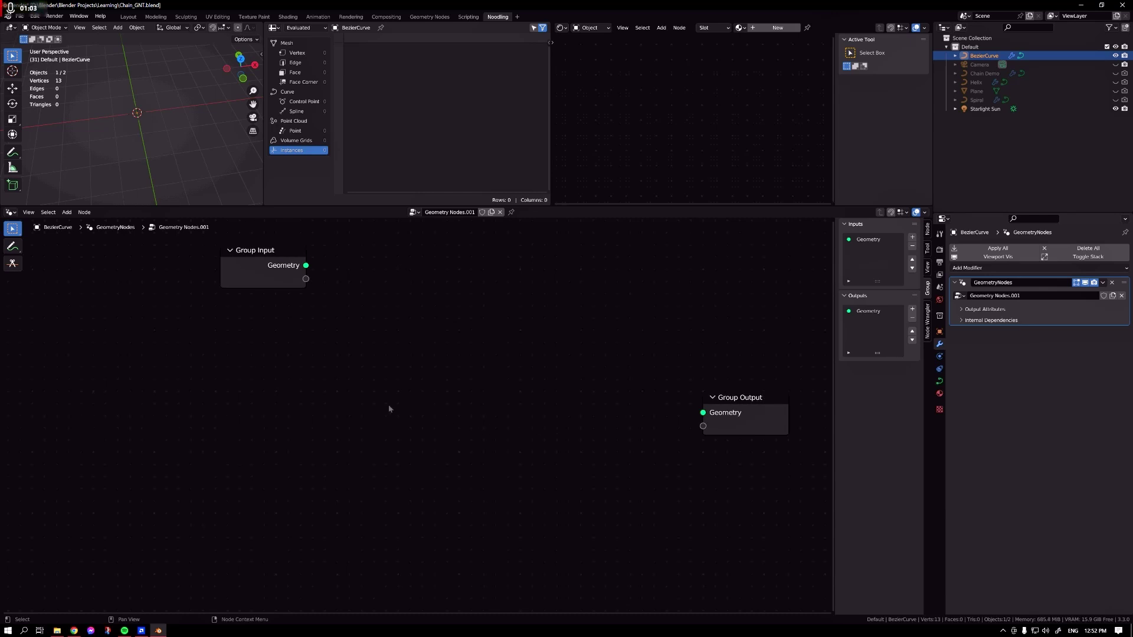
Add an Arc curve primitive node feeding the Group Output's Geometry and set its sweep angle to 180°.
{"action": "key", "text": "shift+a"}
{"action": "key", "text": "shift+a"}
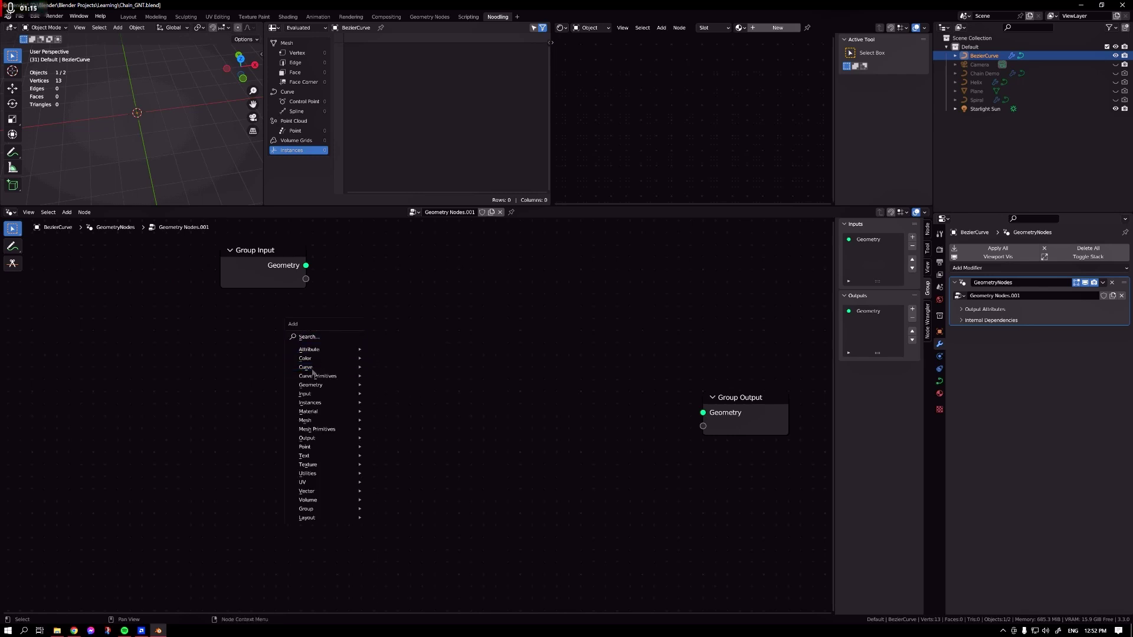
{"action": "mouse_move", "coordinate": [311, 377]}
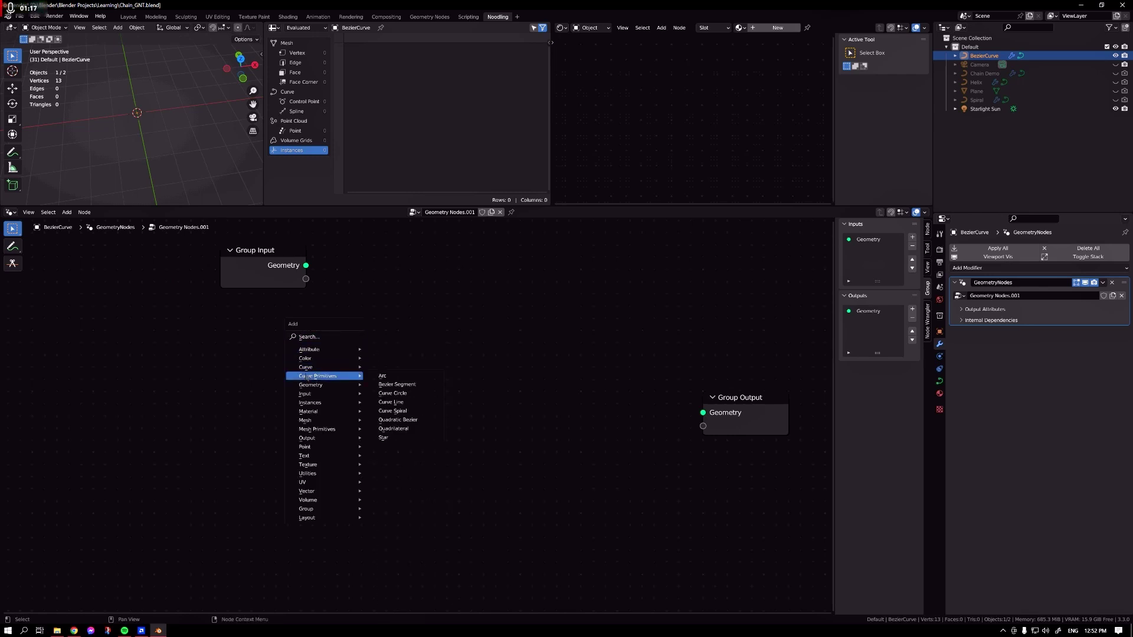
{"action": "left_click", "coordinate": [383, 376]}
{"action": "left_click_drag", "start_coordinate": [390, 365], "coordinate": [703, 412]}
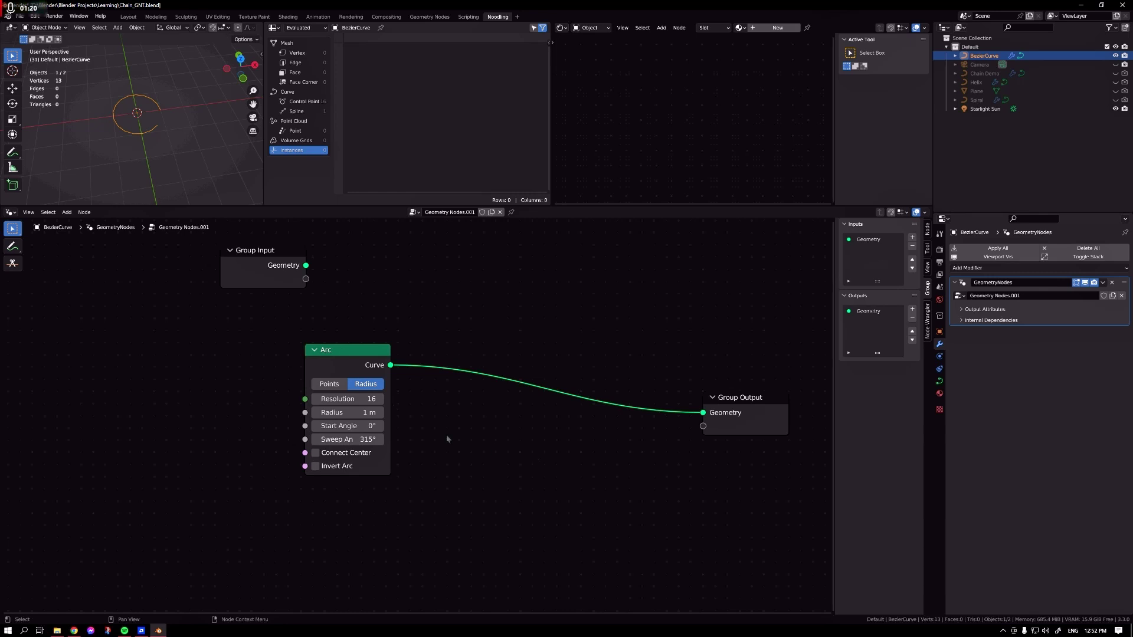
{"action": "left_click", "coordinate": [346, 440]}
{"action": "type", "text": "180"}
{"action": "key", "text": "Return"}
Toggle the Arc node's Invert Arc option to compare both half circles, leaving it off.
{"action": "left_click_drag", "start_coordinate": [314, 459], "coordinate": [334, 434]}
{"action": "left_click", "coordinate": [334, 440]}
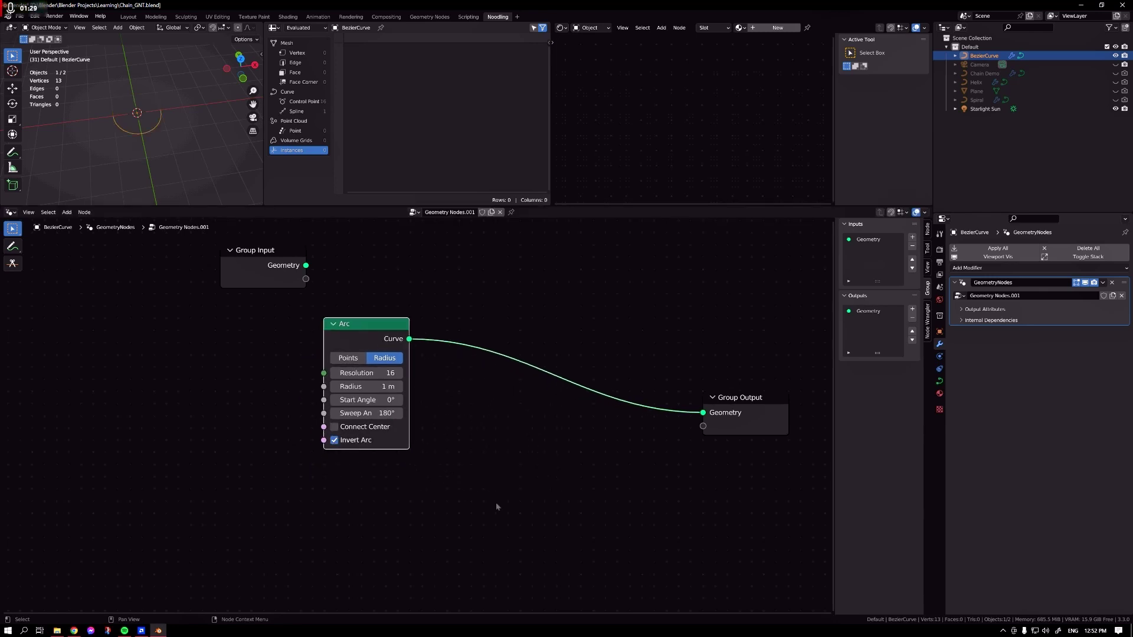
{"action": "left_click", "coordinate": [334, 440]}
{"action": "left_click", "coordinate": [335, 440]}
{"action": "left_click", "coordinate": [335, 441]}
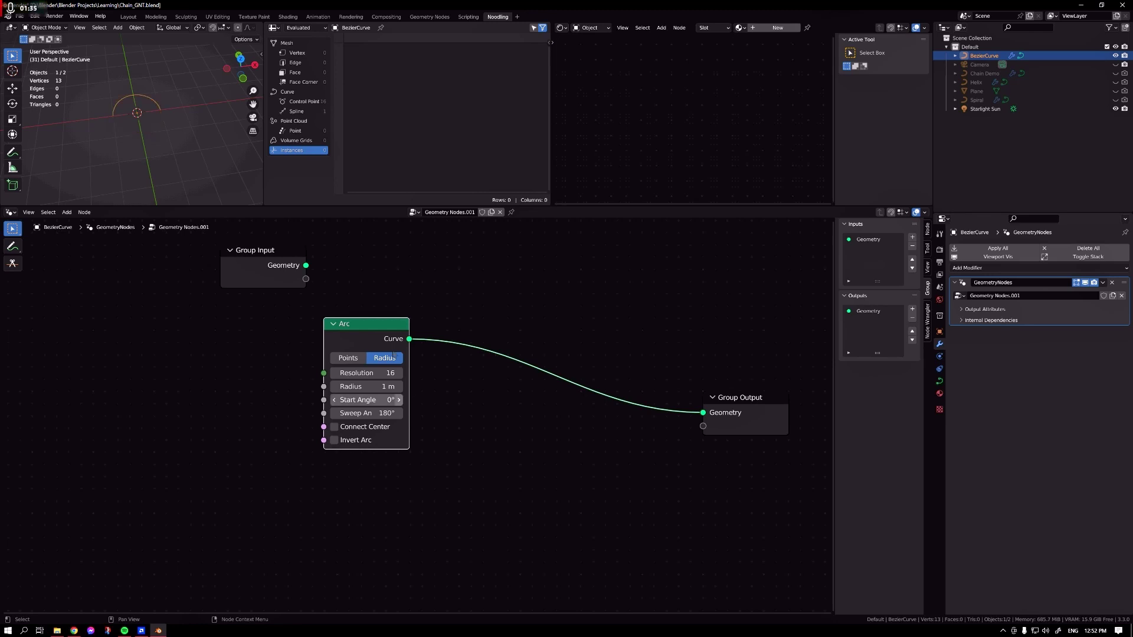
Rearrange the Arc and Group Output nodes to leave room between them.
{"action": "left_click_drag", "start_coordinate": [372, 328], "coordinate": [392, 283]}
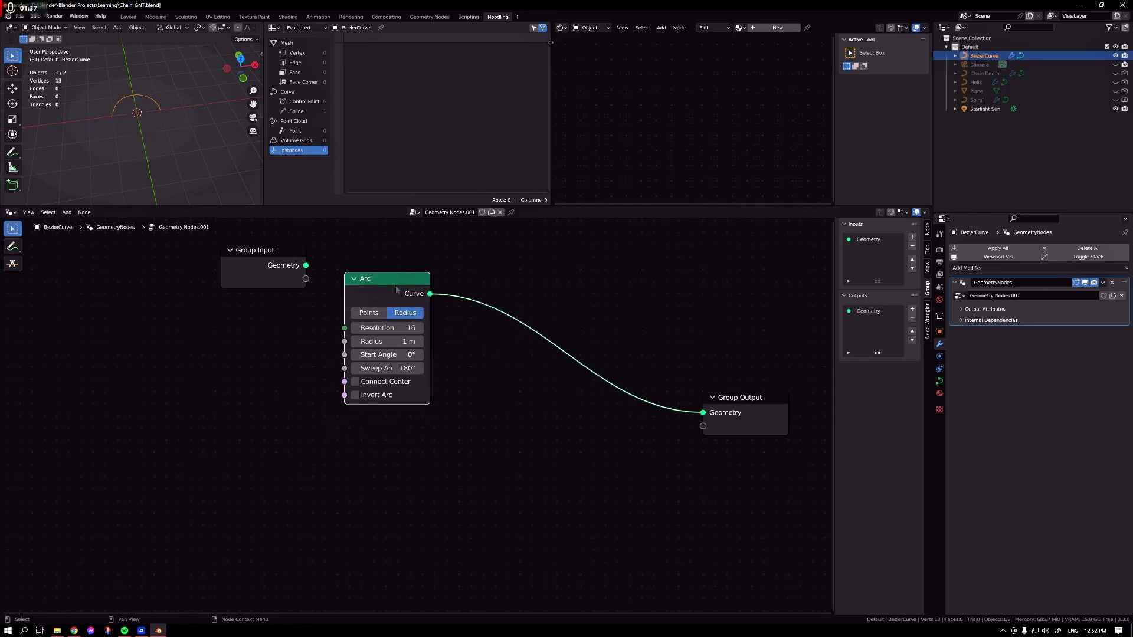
{"action": "key", "text": "ctrl+z"}
{"action": "key", "text": "ctrl+z"}
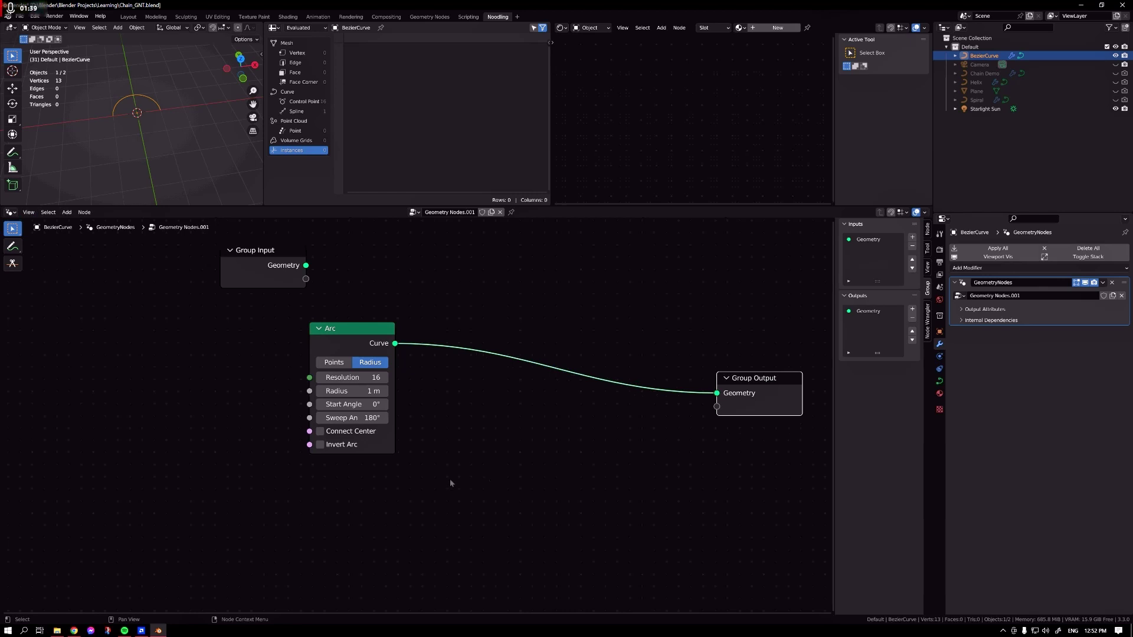
{"action": "key", "text": "ctrl+z"}
Insert a Join Geometry node into the link between the Arc and the Group Output.
{"action": "left_click", "coordinate": [543, 455]}
{"action": "key", "text": "shift+a"}
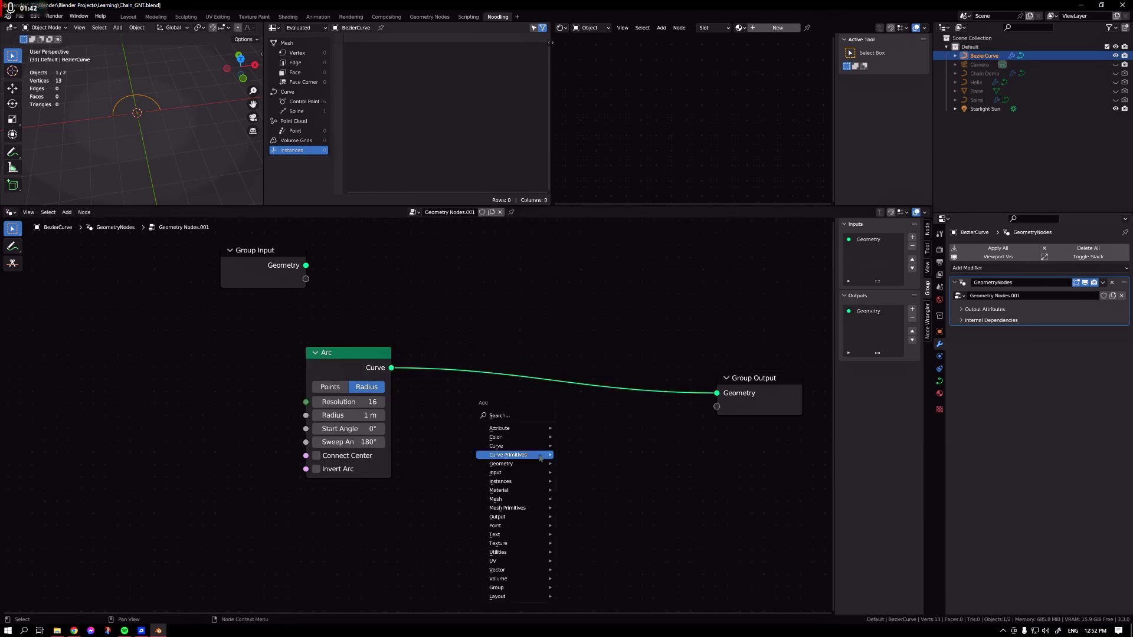
{"action": "left_click", "coordinate": [522, 416]}
{"action": "type", "text": "join"}
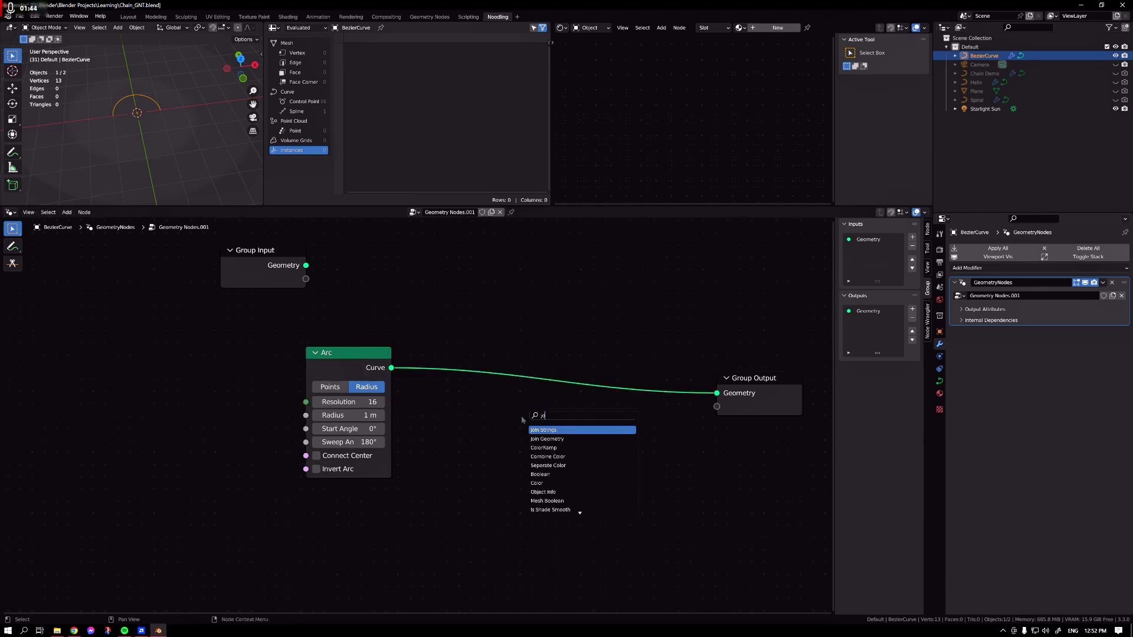
{"action": "key", "text": "Return"}
{"action": "left_click", "coordinate": [559, 381]}
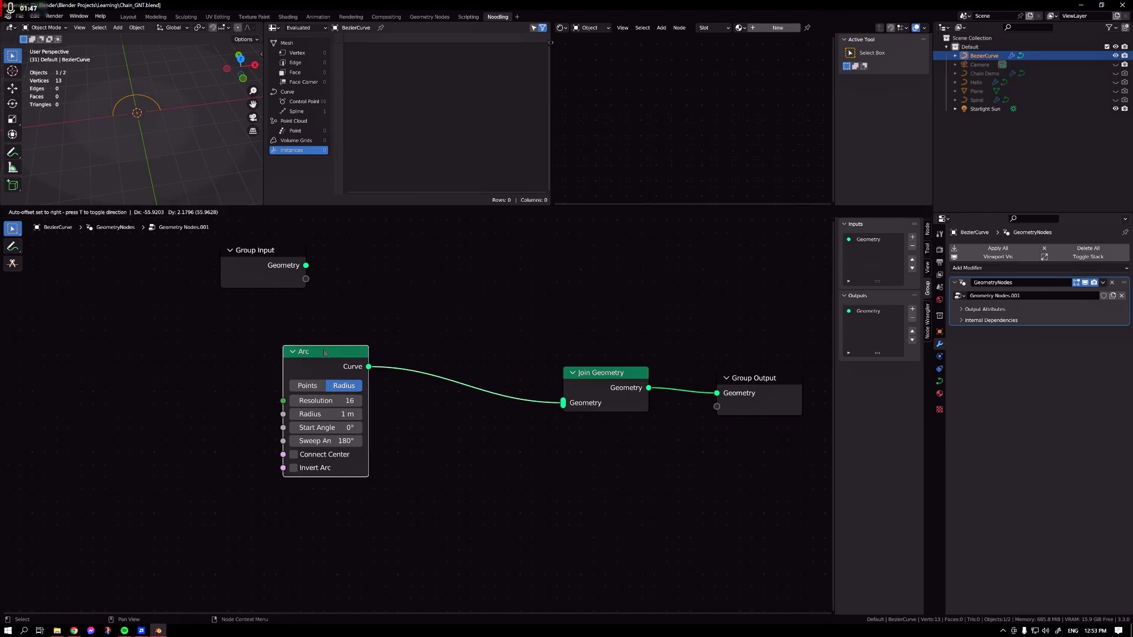
Insert a Transform node between the Arc and Join Geometry nodes and leave it expanded.
{"action": "key", "text": "shift+a"}
{"action": "left_click", "coordinate": [292, 350]}
{"action": "type", "text": "tr"}
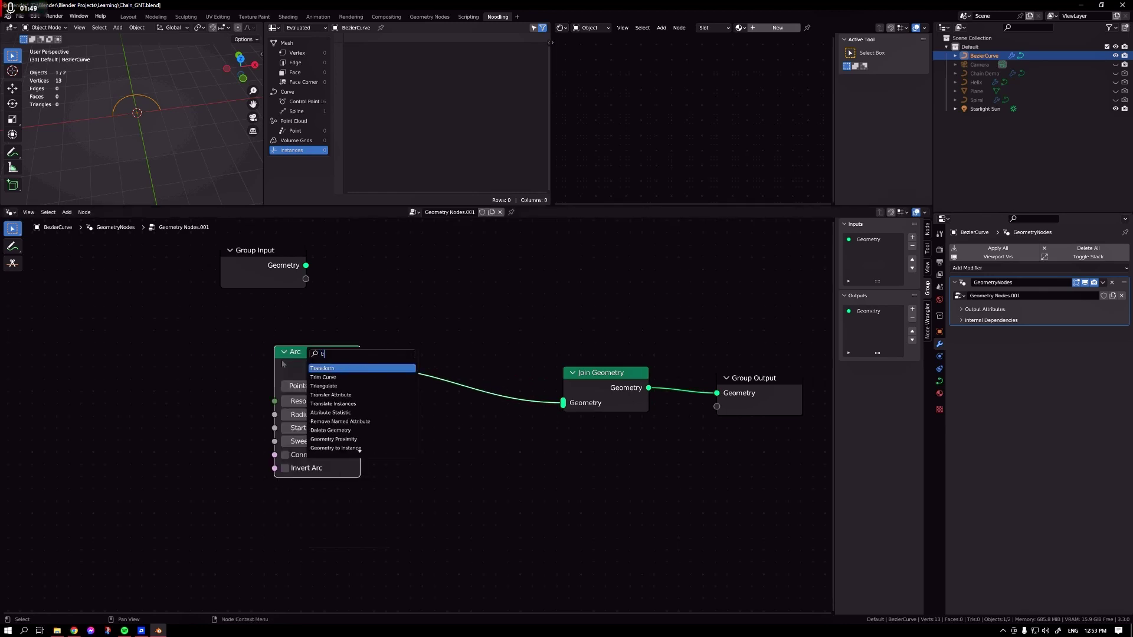
{"action": "key", "text": "Return"}
{"action": "left_click", "coordinate": [379, 343]}
{"action": "key", "text": "h"}
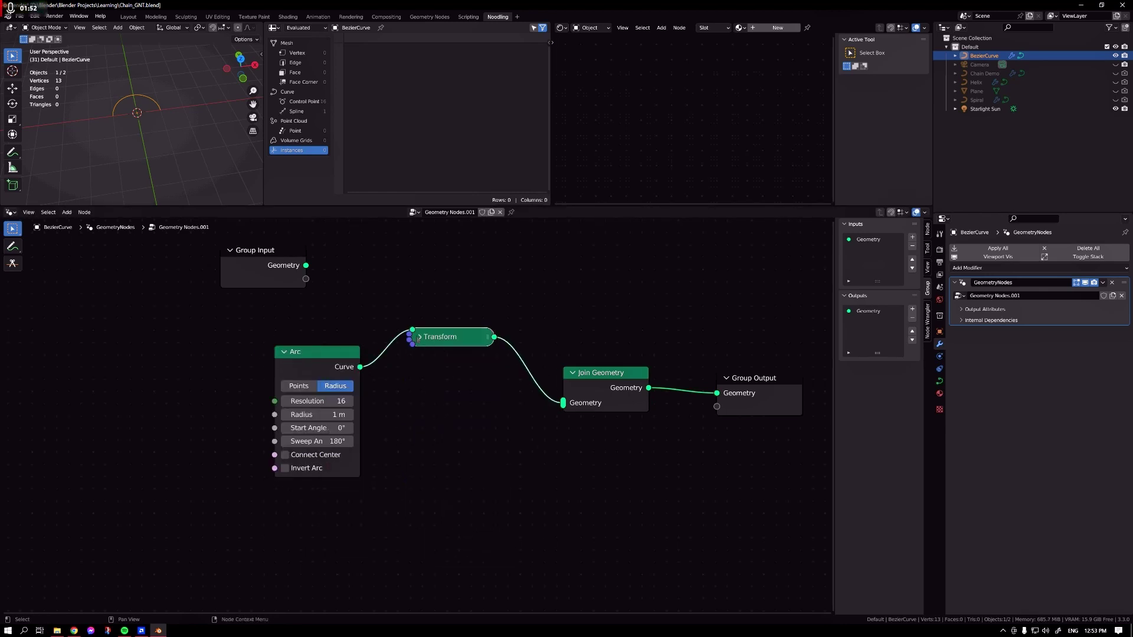
{"action": "left_click", "coordinate": [420, 338]}
Duplicate the Transform node and wire the copy from the Arc's Curve output into Join Geometry.
{"action": "key", "text": "shift+d"}
{"action": "left_click", "coordinate": [420, 542]}
{"action": "middle_click_drag", "start_coordinate": [419, 542], "coordinate": [408, 390]}
{"action": "middle_click_drag", "start_coordinate": [353, 285], "coordinate": [355, 311]}
{"action": "left_click_drag", "start_coordinate": [348, 240], "coordinate": [396, 444]}
{"action": "left_click_drag", "start_coordinate": [481, 429], "coordinate": [552, 276]}
Set the second Transform node's Z rotation to 180° and move the Arc node farther from the Transform nodes.
{"action": "middle_click_drag", "start_coordinate": [506, 539], "coordinate": [534, 420]}
{"action": "left_click", "coordinate": [464, 425]}
{"action": "key", "text": "Return"}
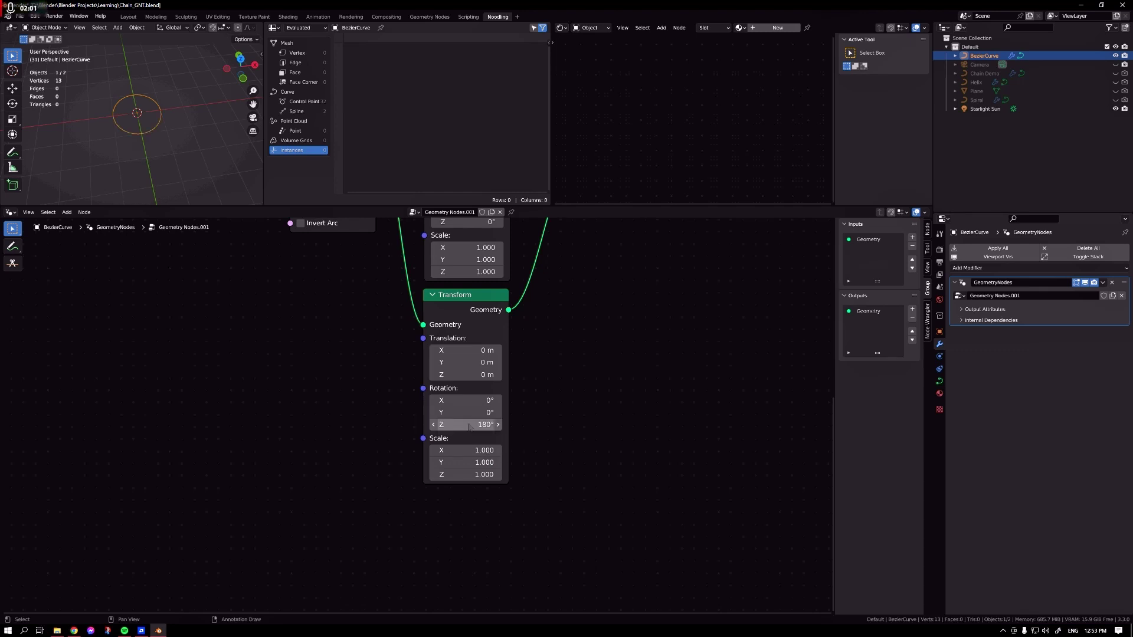
{"action": "middle_click_drag", "start_coordinate": [327, 330], "coordinate": [285, 449]}
{"action": "left_click_drag", "start_coordinate": [265, 241], "coordinate": [192, 296]}
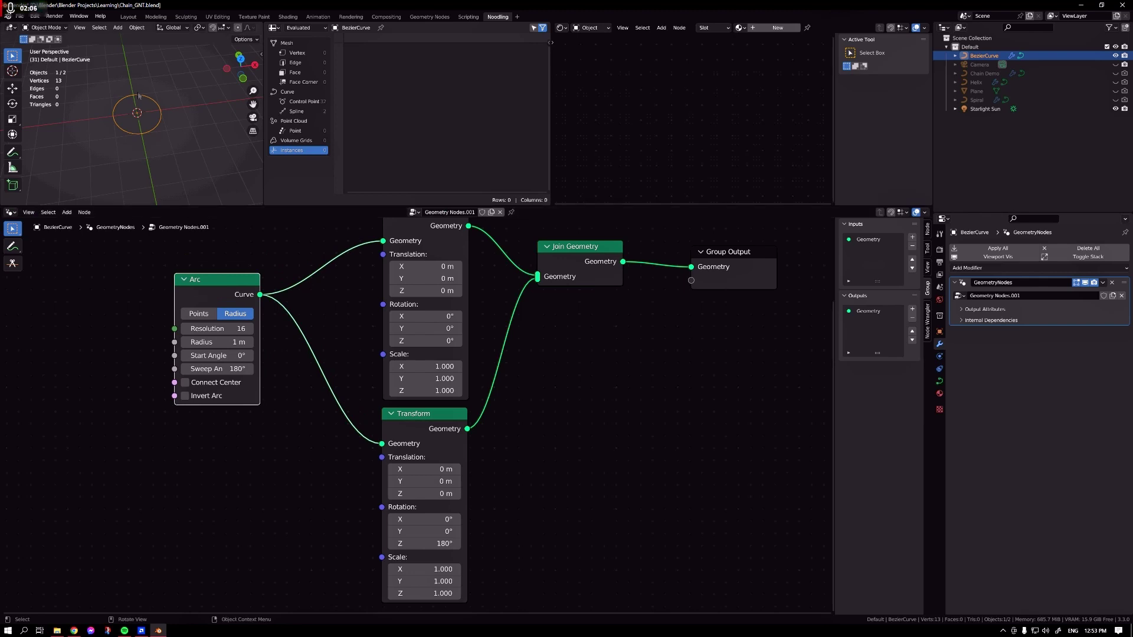
Try changing the first Transform node's X translation and reset it to 0 m.
{"action": "left_click", "coordinate": [188, 452]}
{"action": "mouse_move", "coordinate": [430, 266]}
{"action": "left_mouse_down"}
{"action": "mouse_move", "coordinate": [501, 266]}
{"action": "mouse_move", "coordinate": [433, 266]}
{"action": "left_mouse_up"}
{"action": "left_click", "coordinate": [417, 266]}
{"action": "type", "text": "0"}
{"action": "key", "text": "Return"}
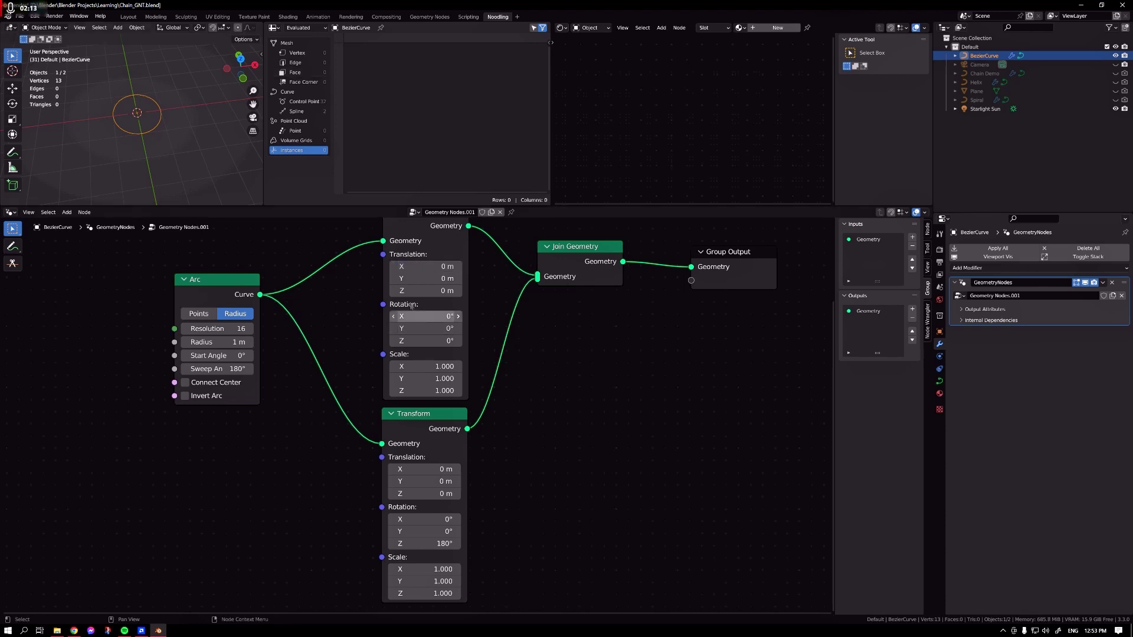
Set the Y translation to 1 m on the first Transform node and -1 m on the second.
{"action": "left_click", "coordinate": [423, 279]}
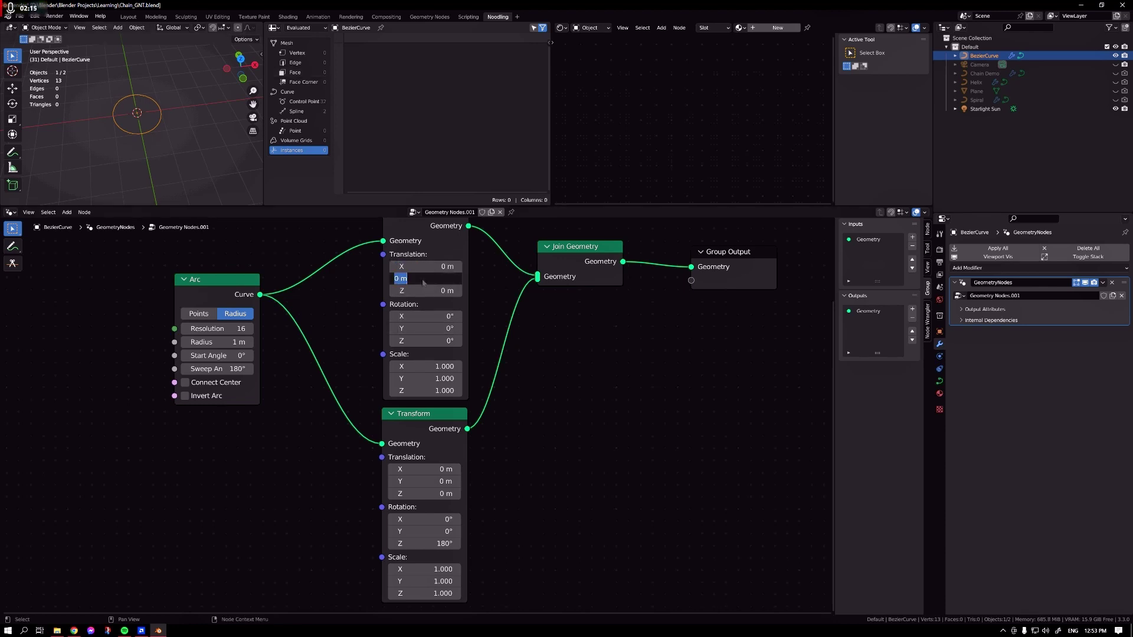
{"action": "type", "text": "1"}
{"action": "key", "text": "Return"}
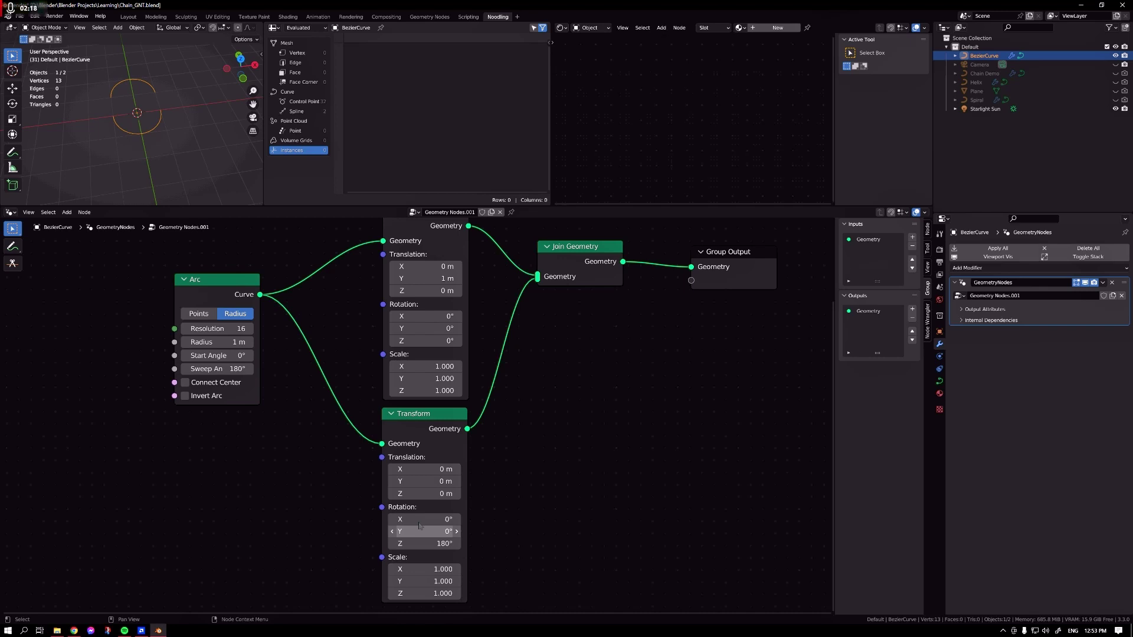
{"action": "double_click", "coordinate": [416, 483]}
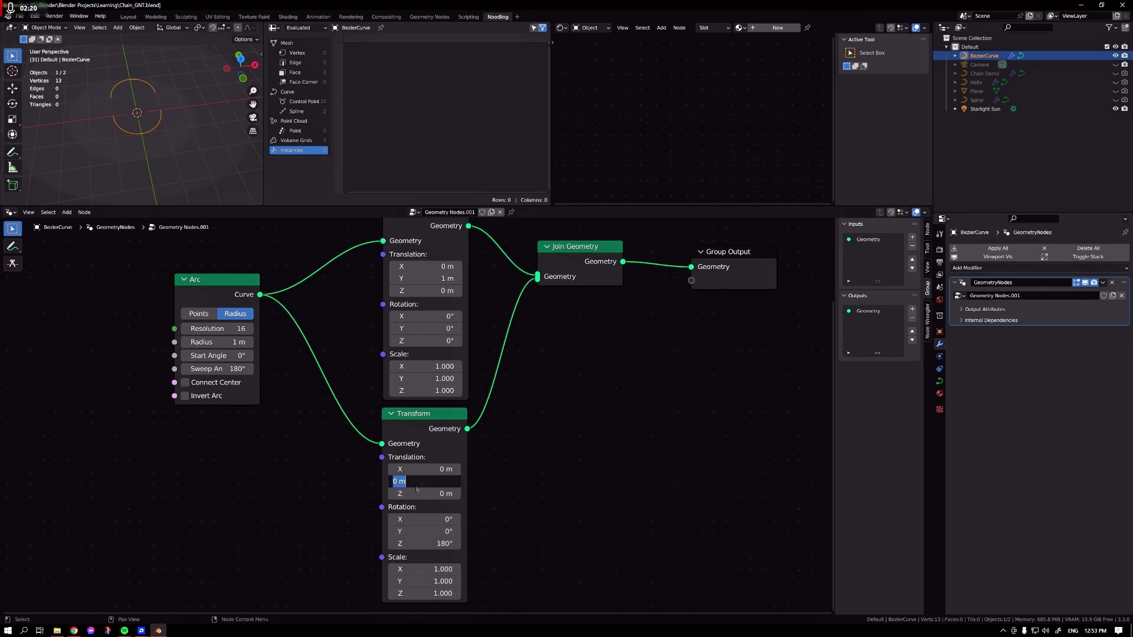
{"action": "type", "text": "-1"}
{"action": "key", "text": "Return"}
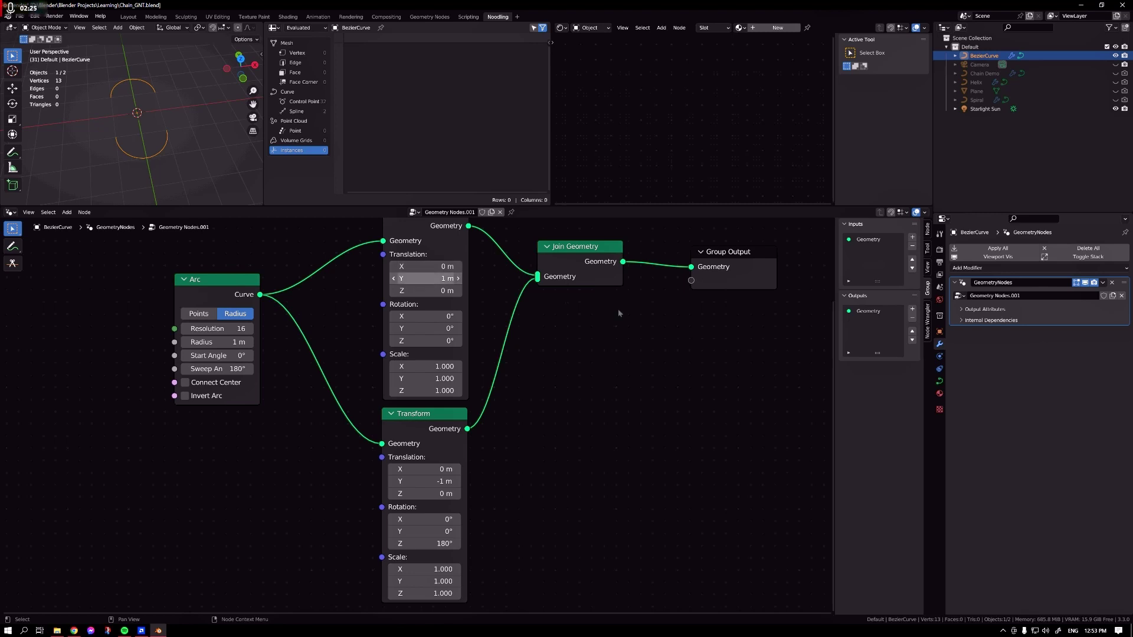
Try a larger Arc radius of about 1.31 m and reset it to 1 m.
{"action": "left_click_drag", "start_coordinate": [221, 285], "coordinate": [195, 285]}
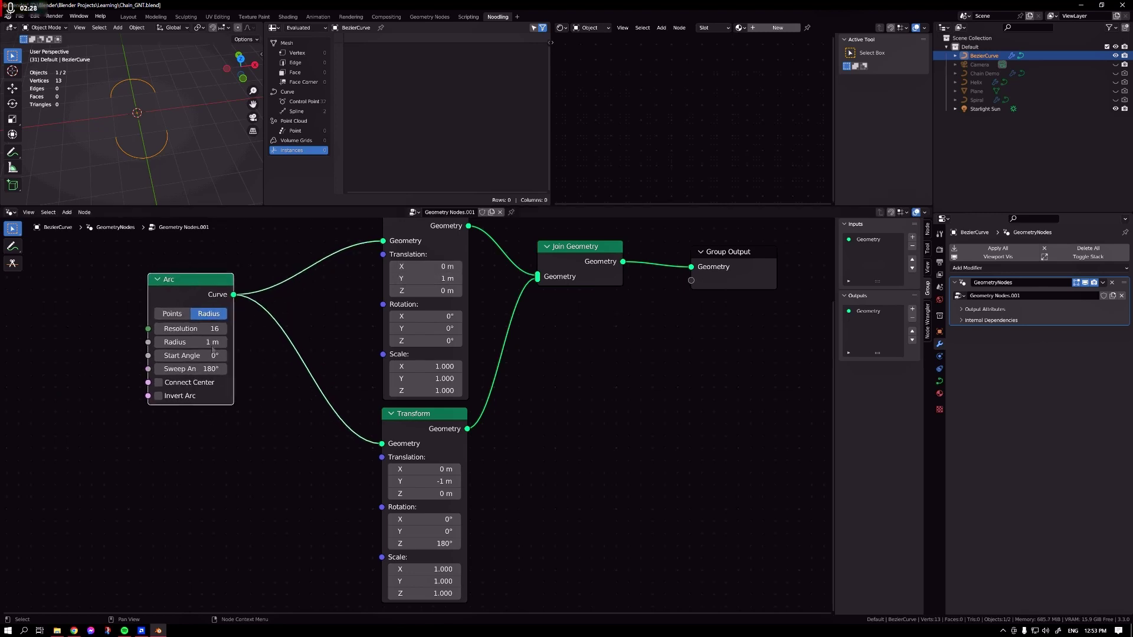
{"action": "scroll", "coordinate": [333, 413], "scroll_direction": "down", "scroll_amount": 2}
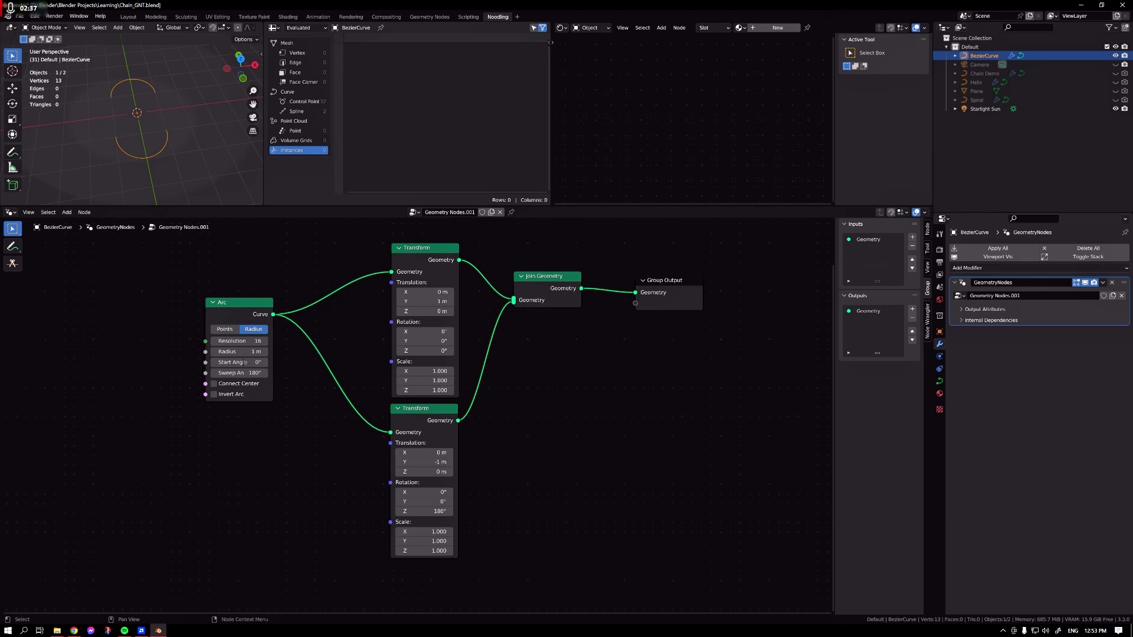
{"action": "mouse_move", "coordinate": [231, 317]}
{"action": "left_mouse_down"}
{"action": "mouse_move", "coordinate": [241, 265]}
{"action": "mouse_move", "coordinate": [246, 302]}
{"action": "left_mouse_up"}
{"action": "mouse_move", "coordinate": [272, 339]}
{"action": "left_mouse_down"}
{"action": "mouse_move", "coordinate": [307, 339]}
{"action": "mouse_move", "coordinate": [249, 339]}
{"action": "left_mouse_up"}
{"action": "left_click", "coordinate": [250, 340]}
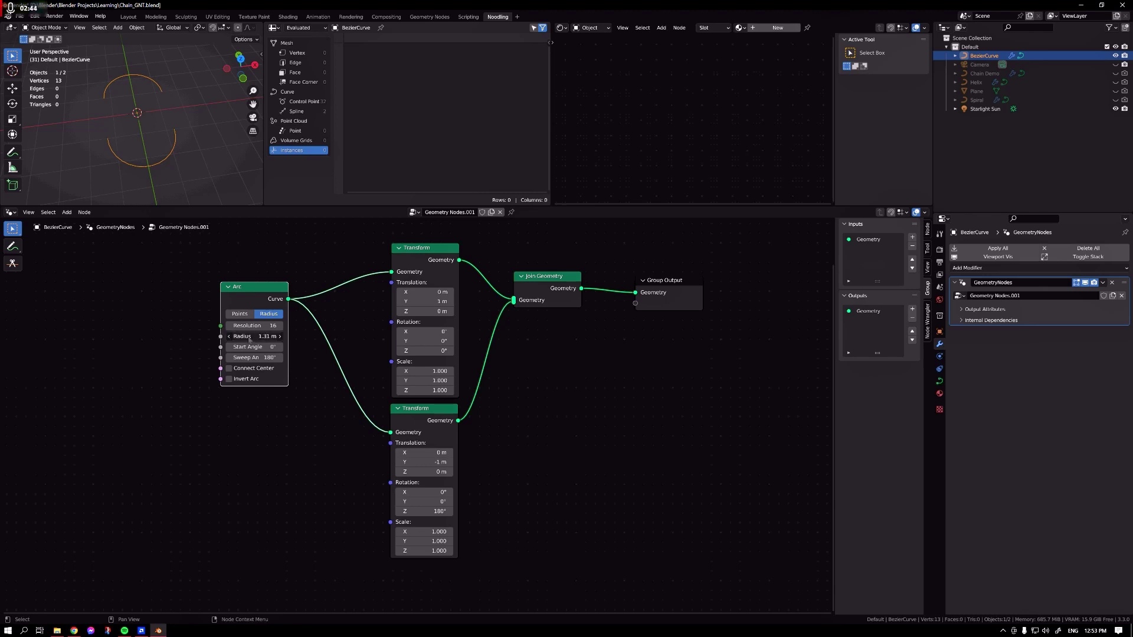
{"action": "type", "text": "1"}
{"action": "key", "text": "Return"}
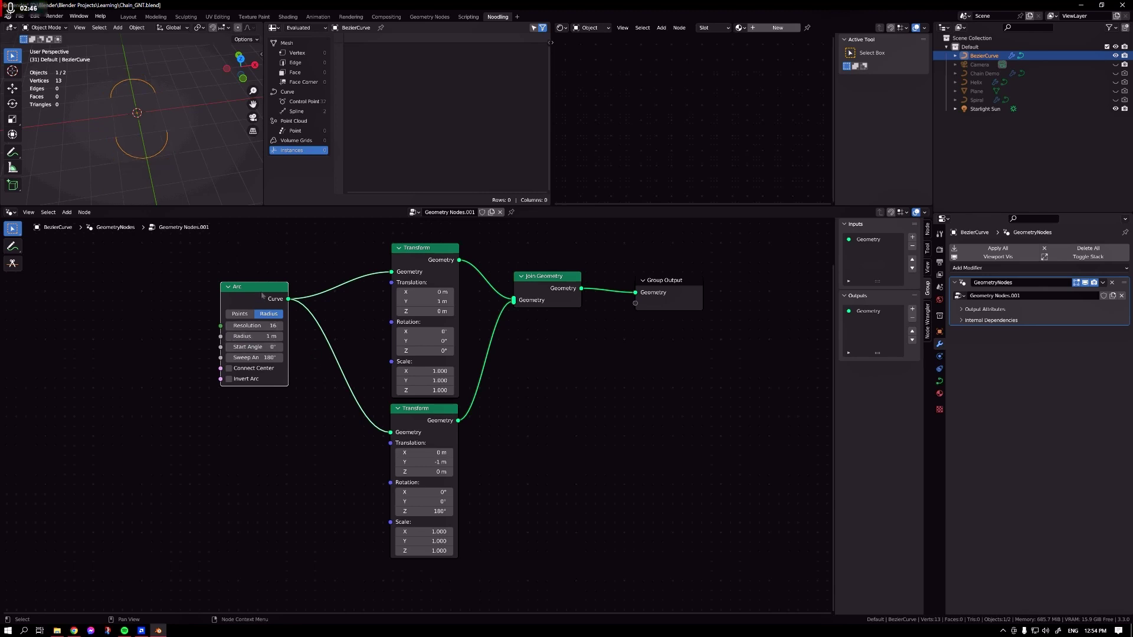
Add a Combine XYZ node and place it below the Arc node.
{"action": "left_click", "coordinate": [284, 439]}
{"action": "key", "text": "shift+a"}
{"action": "key", "text": "shift+a"}
{"action": "type", "text": "com"}
{"action": "key", "text": "Down"}
{"action": "key", "text": "Return"}
{"action": "left_click", "coordinate": [234, 445]}
{"action": "scroll", "coordinate": [195, 438], "scroll_direction": "down", "scroll_amount": 3}
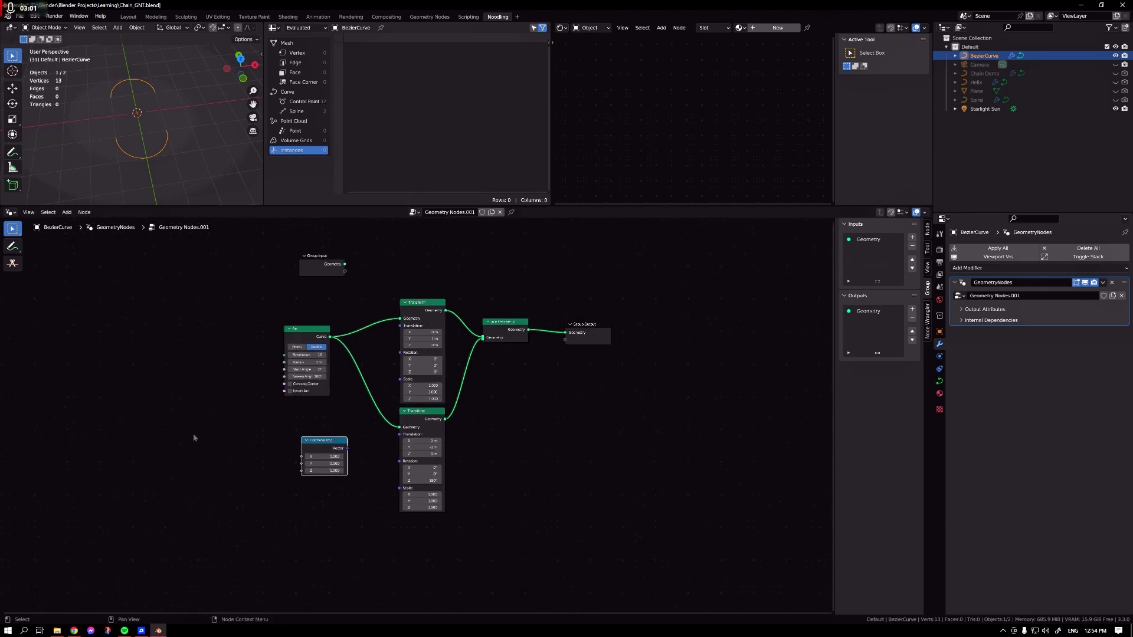
Move the Group Input next to Combine XYZ, set that node's Y to 1 and expose Y as a group input.
{"action": "left_click_drag", "start_coordinate": [324, 256], "coordinate": [205, 412]}
{"action": "scroll", "coordinate": [296, 466], "scroll_direction": "up", "scroll_amount": 2}
{"action": "left_click", "coordinate": [277, 484]}
{"action": "type", "text": "1"}
{"action": "key", "text": "Return"}
{"action": "left_click_drag", "start_coordinate": [259, 481], "coordinate": [160, 436]}
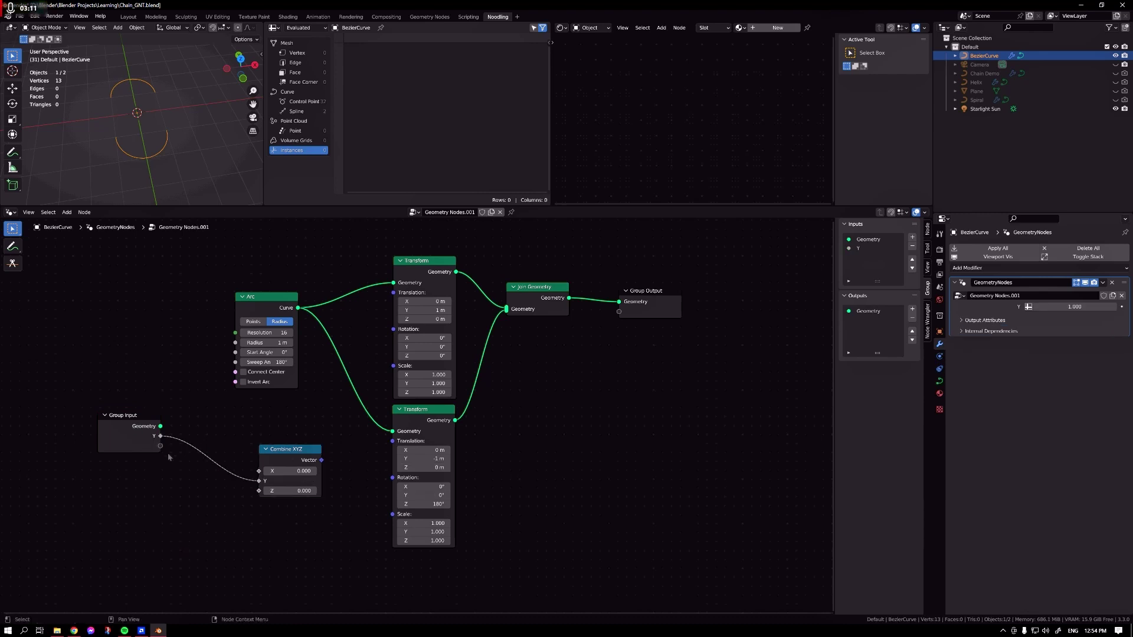
Connect the Combine XYZ vector to the Translation of both Transform nodes and move Combine XYZ closer to the Group Input.
{"action": "left_click_drag", "start_coordinate": [321, 461], "coordinate": [394, 292]}
{"action": "left_click_drag", "start_coordinate": [322, 460], "coordinate": [392, 441]}
{"action": "left_click_drag", "start_coordinate": [301, 462], "coordinate": [249, 432]}
Try a slightly lower Y value in the modifier and reset it to 1.
{"action": "mouse_move", "coordinate": [1047, 308]}
{"action": "left_mouse_down"}
{"action": "mouse_move", "coordinate": [1081, 308]}
{"action": "mouse_move", "coordinate": [938, 309]}
{"action": "mouse_move", "coordinate": [1043, 308]}
{"action": "left_mouse_up"}
{"action": "left_click", "coordinate": [1062, 309]}
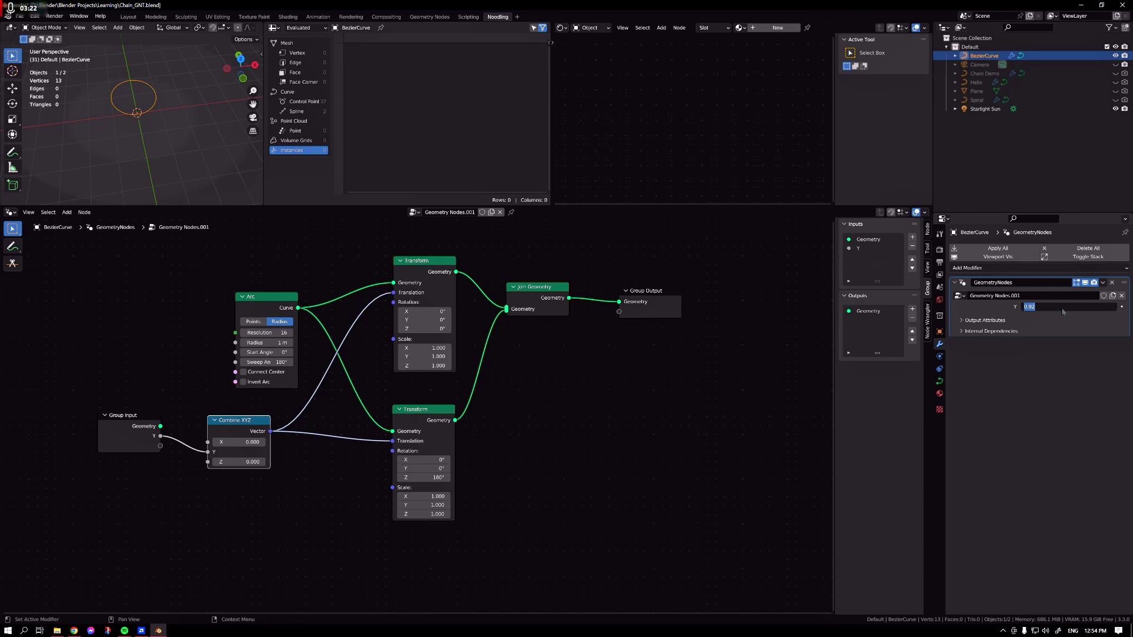
{"action": "type", "text": "1"}
{"action": "key", "text": "Return"}
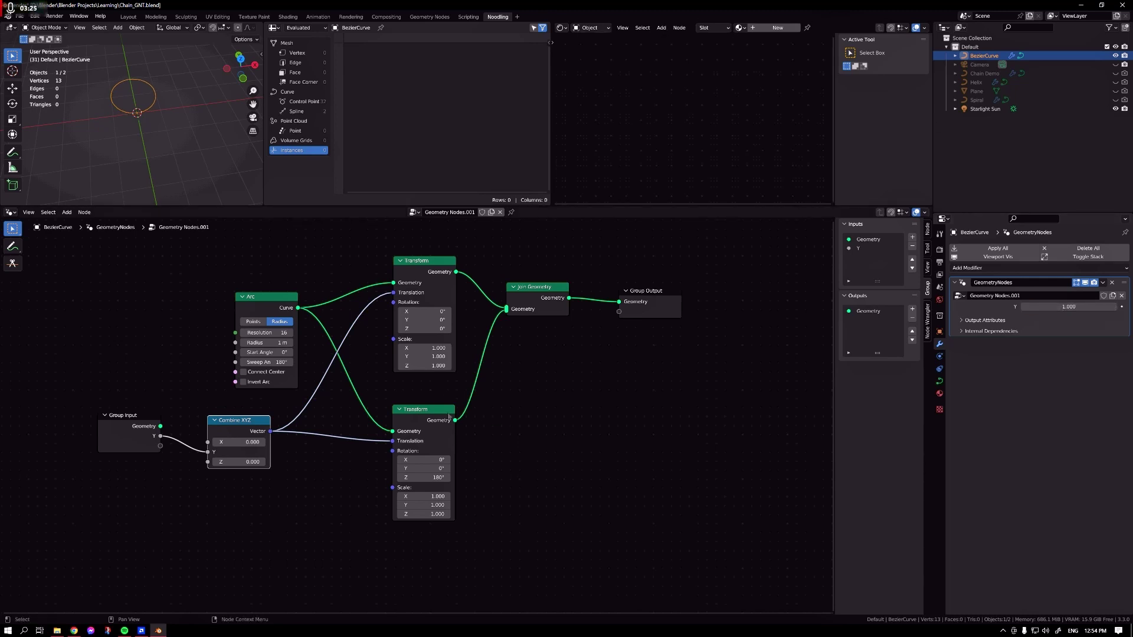
Duplicate the Combine XYZ node below the original and connect the copy's vector to the lower Transform's Translation.
{"action": "left_click_drag", "start_coordinate": [436, 410], "coordinate": [463, 409]}
{"action": "key", "text": "shift+a"}
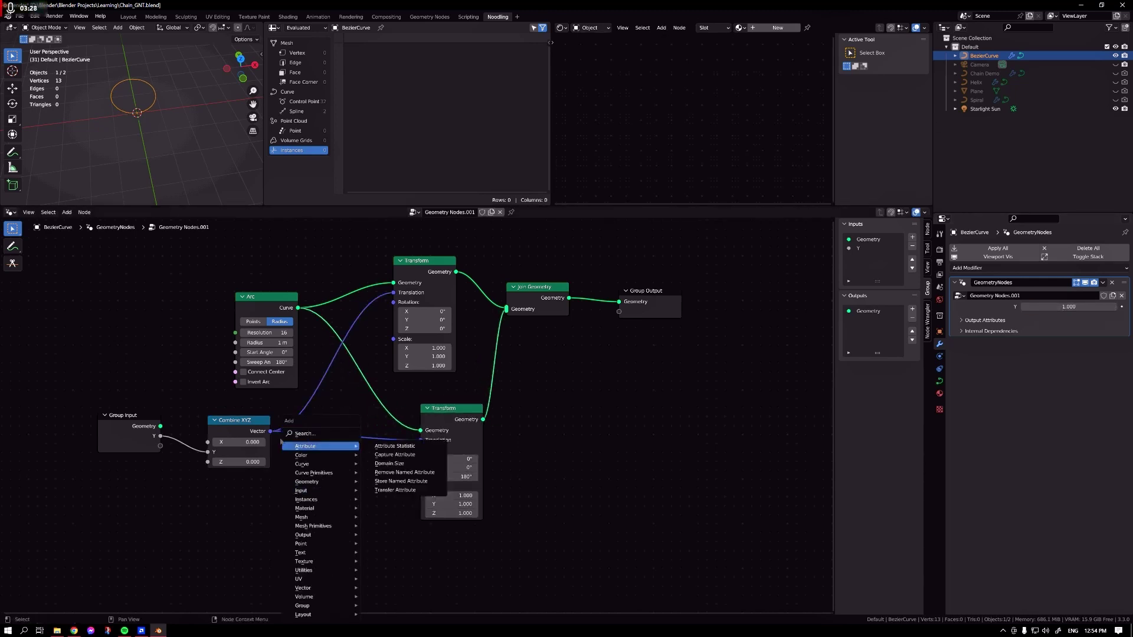
{"action": "left_click_drag", "start_coordinate": [148, 419], "coordinate": [125, 410]}
{"action": "left_click", "coordinate": [263, 455]}
{"action": "key", "text": "shift+d"}
{"action": "left_click", "coordinate": [260, 531]}
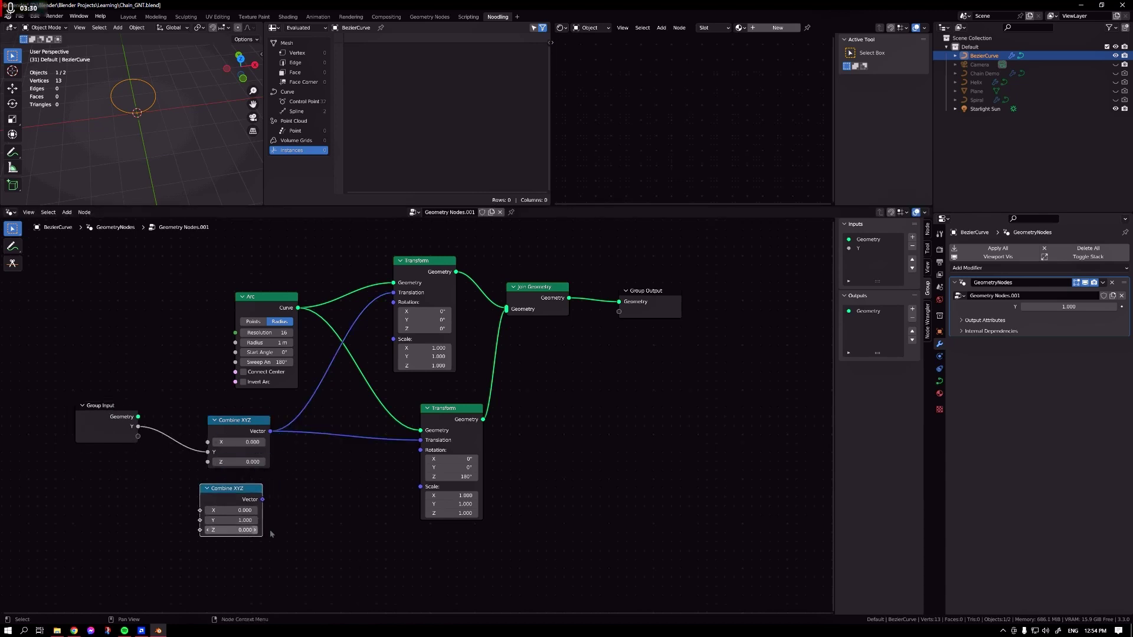
{"action": "left_click_drag", "start_coordinate": [263, 499], "coordinate": [420, 440]}
{"action": "key", "text": "g"}
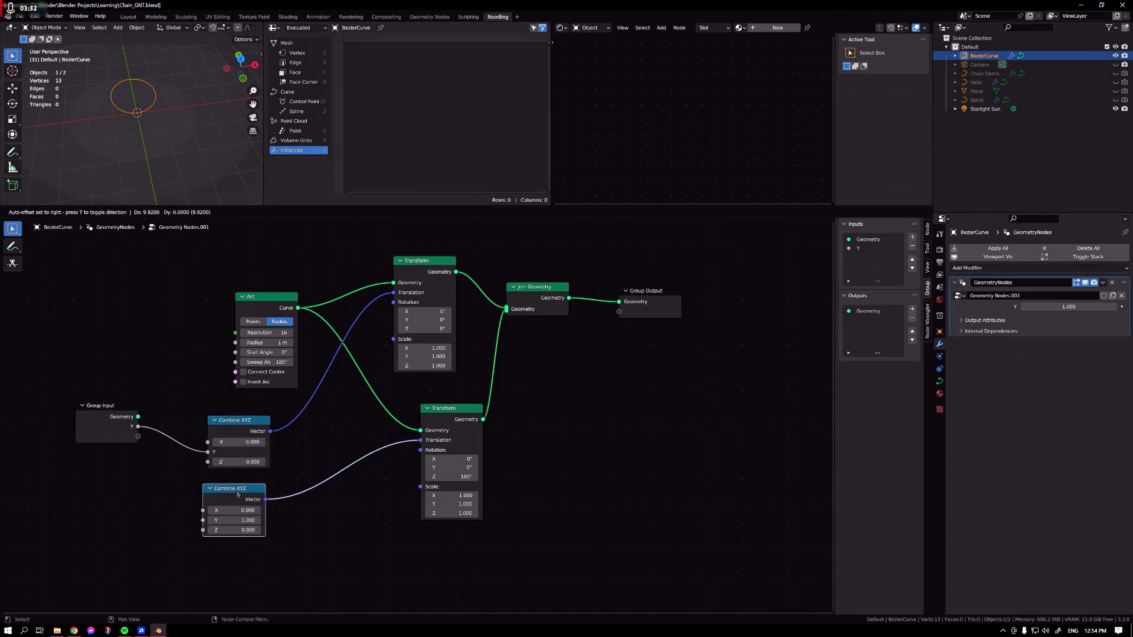
{"action": "left_click", "coordinate": [247, 527]}
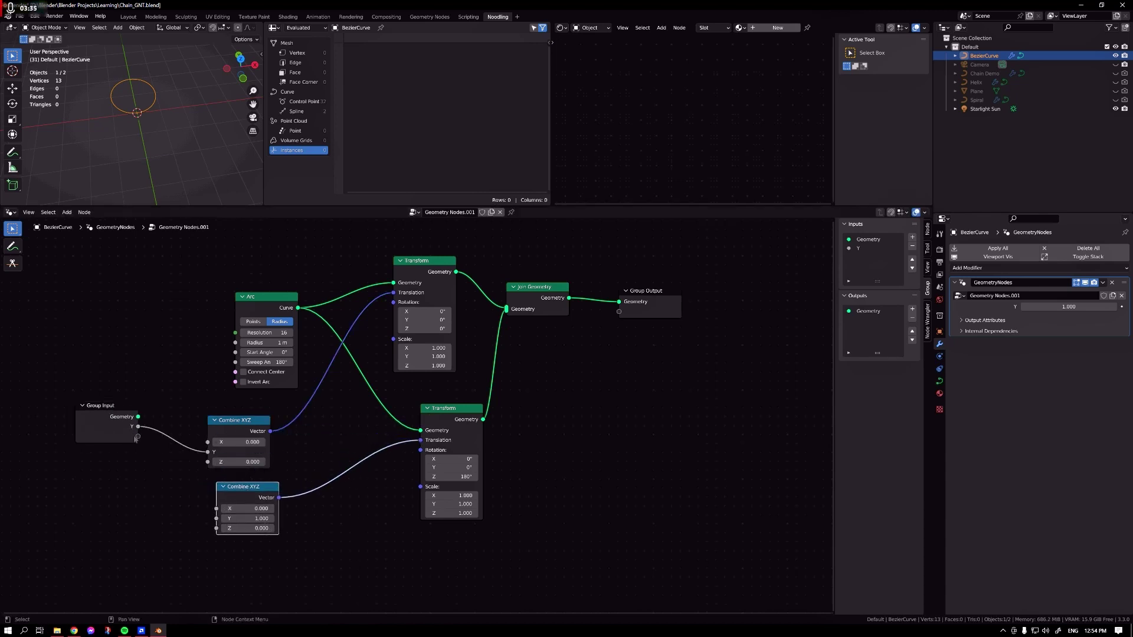
Add a Math node beside the lower Combine XYZ and set its second value to -1.
{"action": "key", "text": "shift+a"}
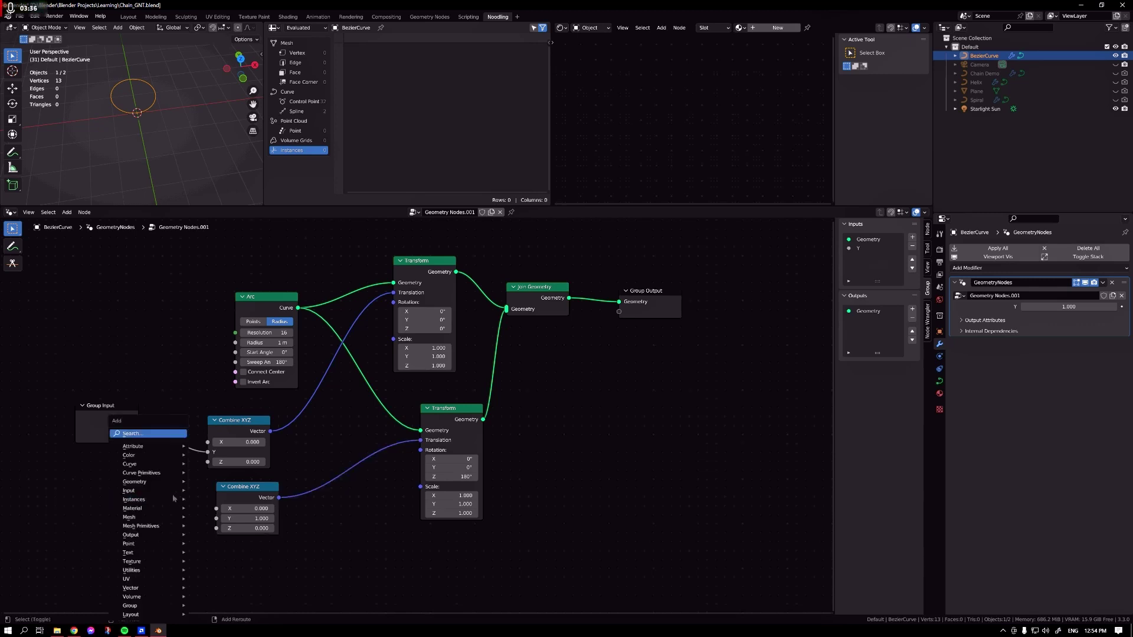
{"action": "left_click", "coordinate": [135, 433]}
{"action": "type", "text": "ma"}
{"action": "key", "text": "Return"}
{"action": "left_click", "coordinate": [140, 524]}
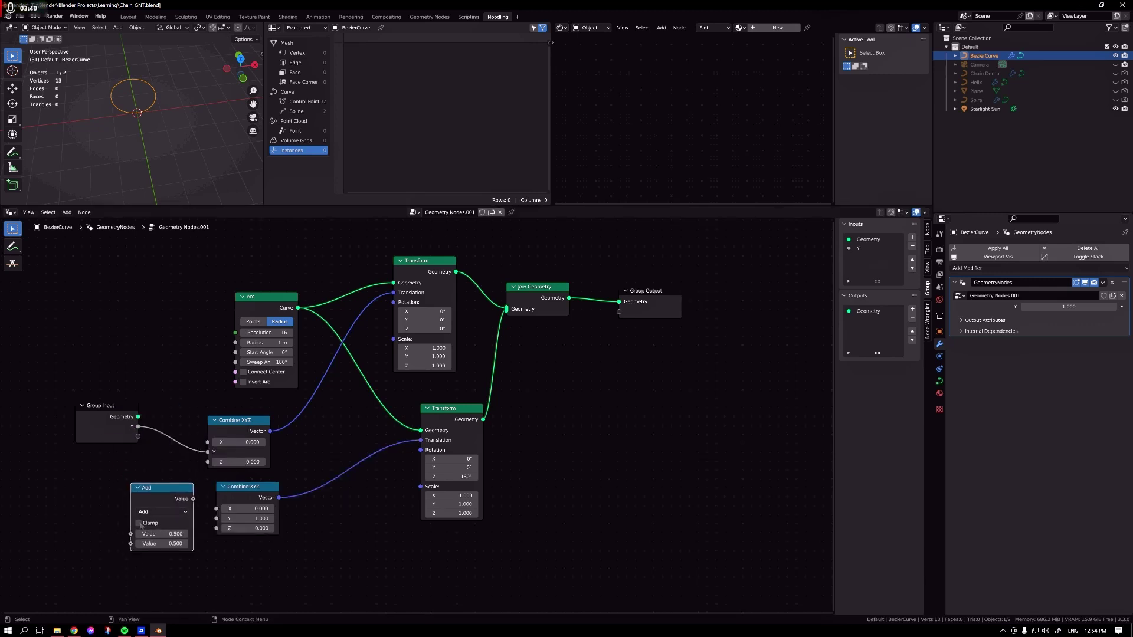
{"action": "left_click", "coordinate": [154, 543]}
{"action": "type", "text": "-1"}
{"action": "key", "text": "Return"}
Connect the Group Input's Y to the Math node's first value and its result to the lower Combine XYZ's Y.
{"action": "left_click_drag", "start_coordinate": [137, 427], "coordinate": [131, 534]}
{"action": "left_click", "coordinate": [139, 427]}
{"action": "right_click", "coordinate": [193, 500]}
{"action": "left_click", "coordinate": [194, 499]}
{"action": "left_click_drag", "start_coordinate": [192, 500], "coordinate": [216, 519]}
{"action": "middle_click_drag", "start_coordinate": [65, 109], "coordinate": [25, 93]}
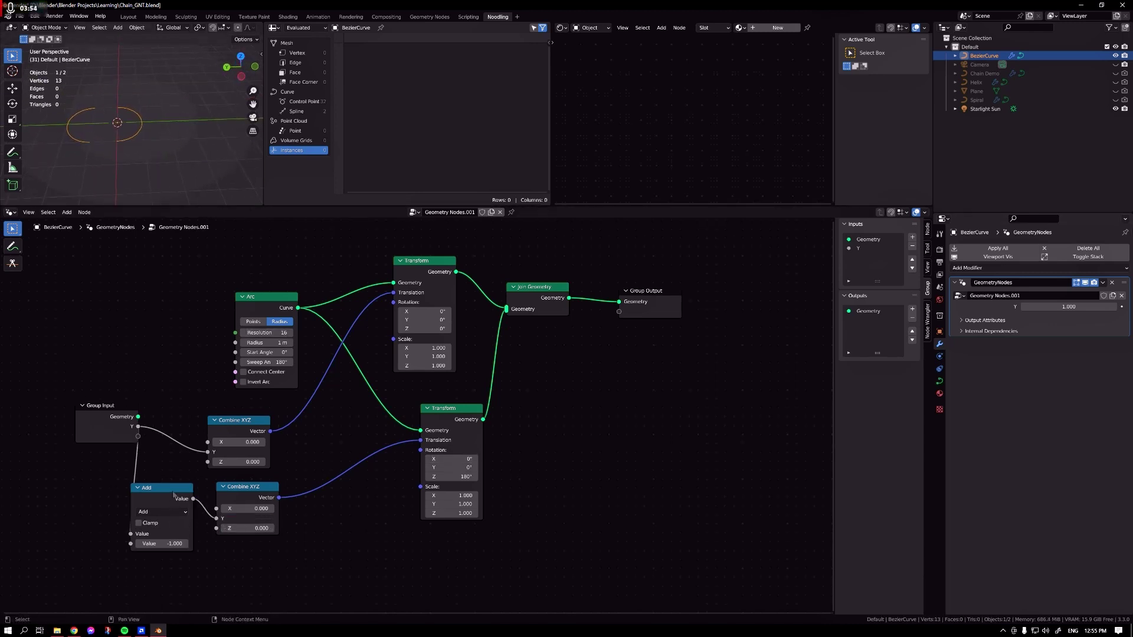
Set the Math node's operation to Multiply and move the Group Input further away to make room.
{"action": "left_click_drag", "start_coordinate": [174, 494], "coordinate": [199, 488]}
{"action": "left_click", "coordinate": [187, 506]}
{"action": "left_click", "coordinate": [188, 402]}
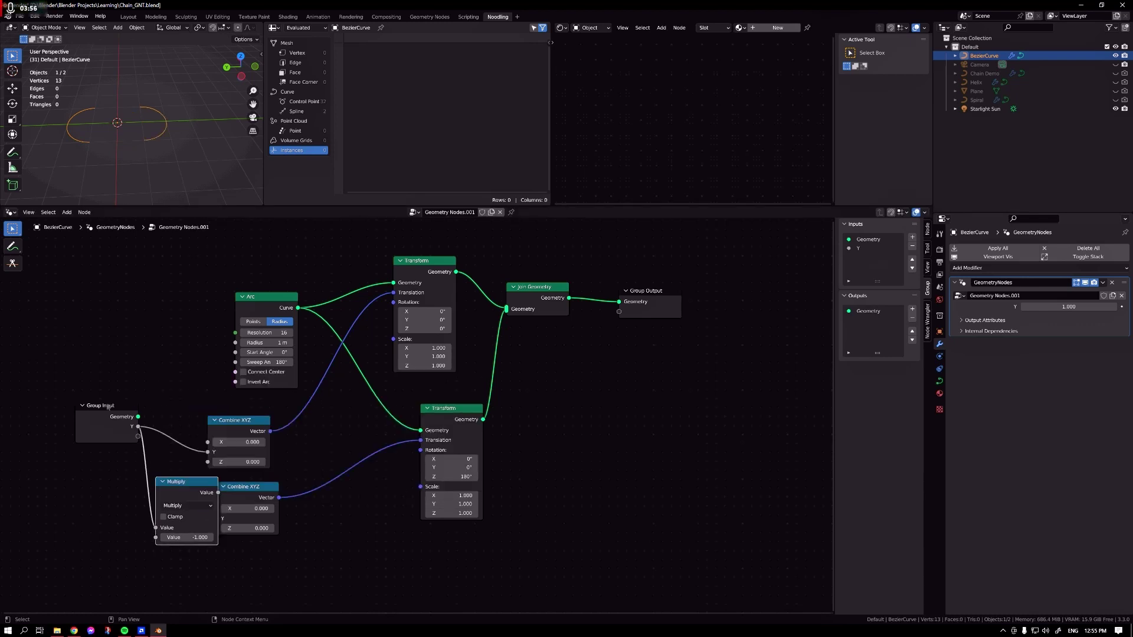
{"action": "left_click_drag", "start_coordinate": [109, 407], "coordinate": [80, 416]}
Test the spacing of the two arcs by varying the modifier's Y value, and set it back to 1.
{"action": "mouse_move", "coordinate": [1062, 306]}
{"action": "left_mouse_down"}
{"action": "mouse_move", "coordinate": [1109, 306]}
{"action": "mouse_move", "coordinate": [886, 306]}
{"action": "mouse_move", "coordinate": [1086, 306]}
{"action": "mouse_move", "coordinate": [1075, 307]}
{"action": "left_mouse_up"}
{"action": "left_click", "coordinate": [1075, 307]}
{"action": "type", "text": "1"}
{"action": "key", "text": "Return"}
{"action": "left_click", "coordinate": [618, 513]}
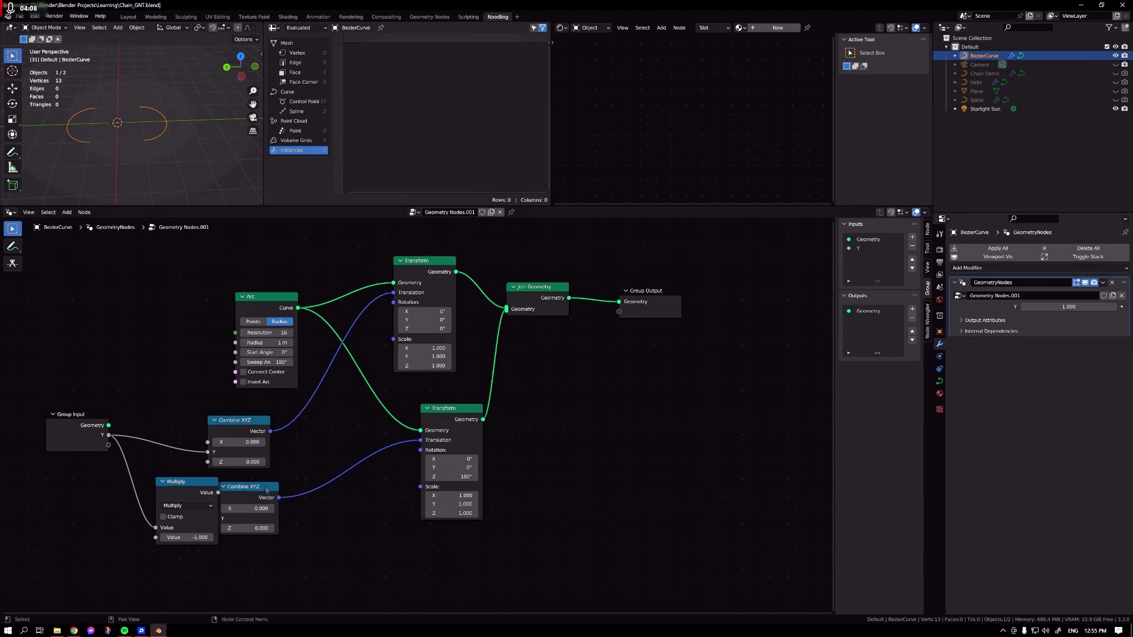
Space both Combine XYZ nodes away from the Multiply node, and collapse and re-expand the lower Transform.
{"action": "left_click_drag", "start_coordinate": [251, 487], "coordinate": [277, 495]}
{"action": "left_click_drag", "start_coordinate": [249, 429], "coordinate": [291, 433]}
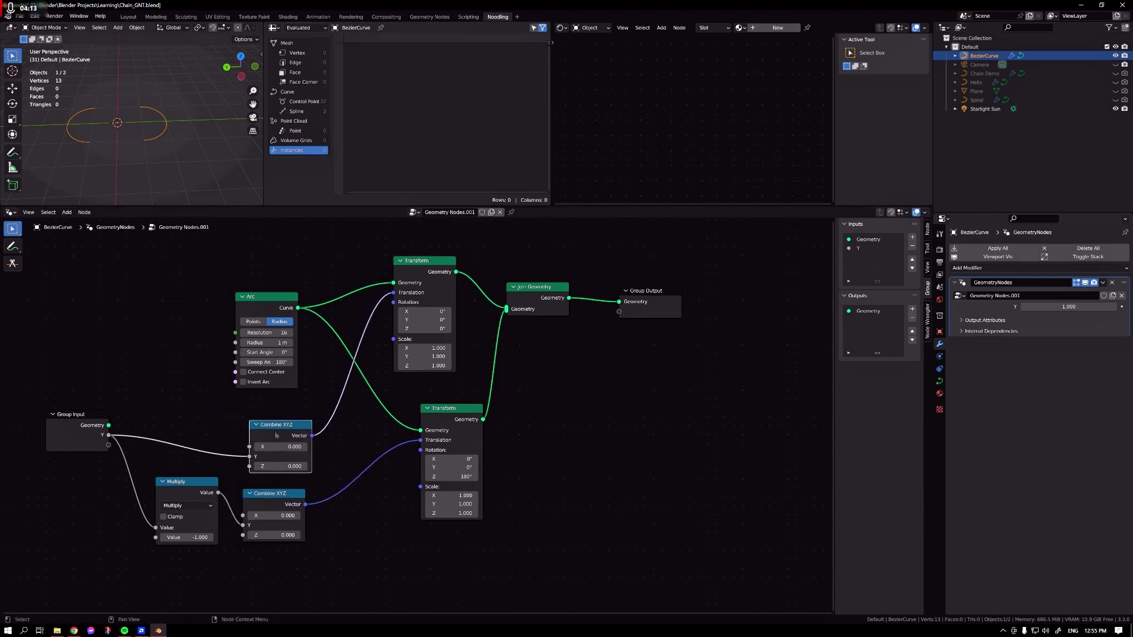
{"action": "left_click_drag", "start_coordinate": [439, 400], "coordinate": [420, 408]}
{"action": "key", "text": "h"}
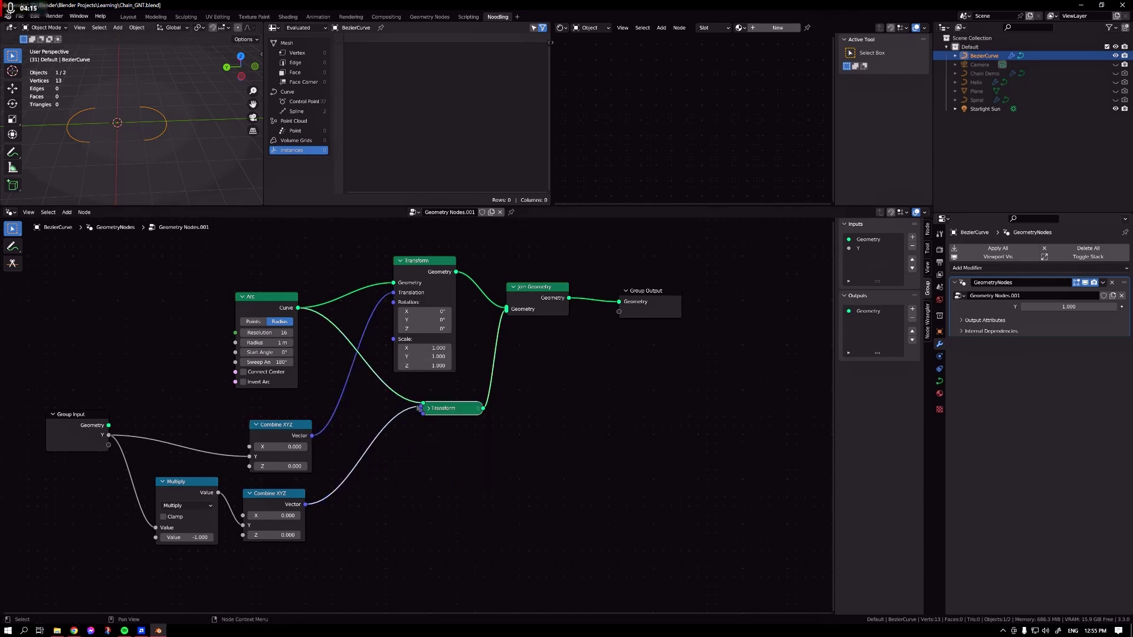
{"action": "left_click", "coordinate": [428, 408]}
{"action": "left_click", "coordinate": [577, 493]}
{"action": "middle_click_drag", "start_coordinate": [577, 493], "coordinate": [561, 413]}
{"action": "key", "text": "shift+a"}
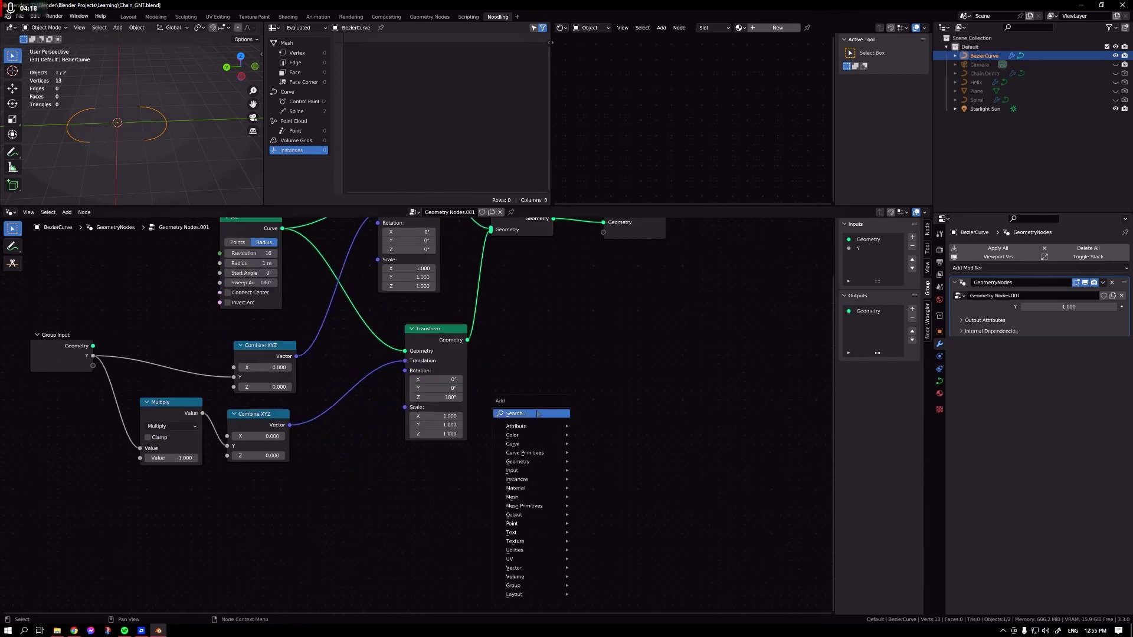
{"action": "left_click", "coordinate": [530, 412]}
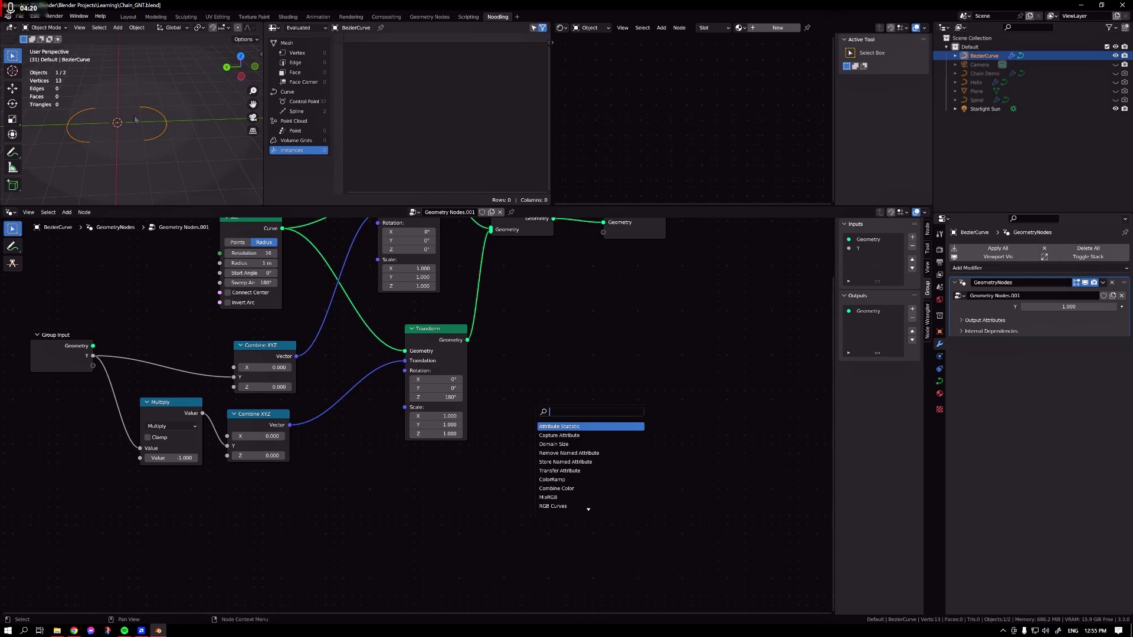
{"action": "key", "text": "Escape"}
Hide the toolbar in the 3D viewport.
{"action": "key", "text": "b"}
{"action": "mouse_move", "coordinate": [112, 155]}
{"action": "middle_mouse_down"}
{"action": "mouse_move", "coordinate": [159, 157]}
{"action": "mouse_move", "coordinate": [101, 151]}
{"action": "middle_mouse_up"}
{"action": "key", "text": "t"}
{"action": "left_click", "coordinate": [132, 157]}
{"action": "left_click", "coordinate": [66, 135]}
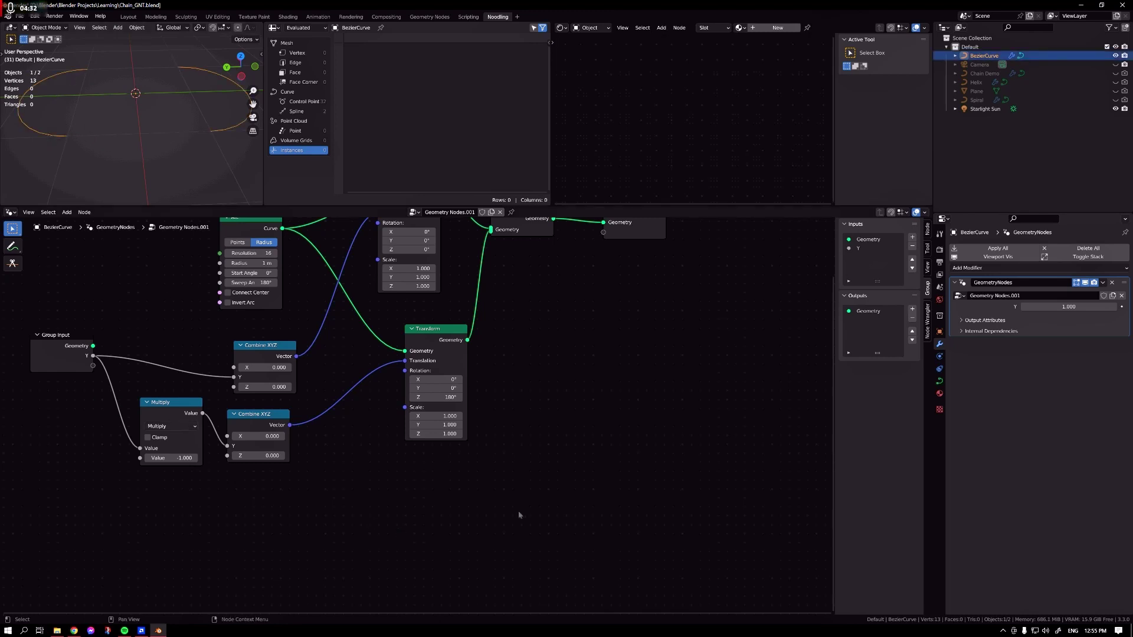
Add a Curve Line node below the lower Transform node.
{"action": "key", "text": "shift+a"}
{"action": "left_click", "coordinate": [478, 437]}
{"action": "type", "text": "cur"}
{"action": "key", "text": "Down"}
{"action": "key", "text": "Down"}
{"action": "key", "text": "Down"}
{"action": "key", "text": "Down"}
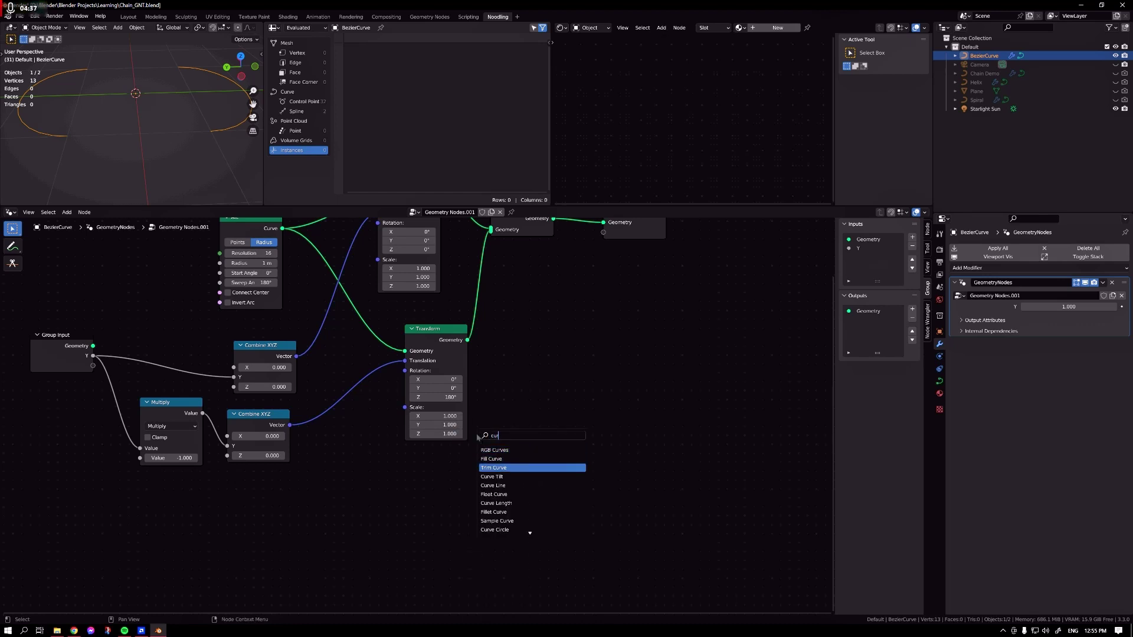
{"action": "key", "text": "Return"}
{"action": "left_click", "coordinate": [485, 497]}
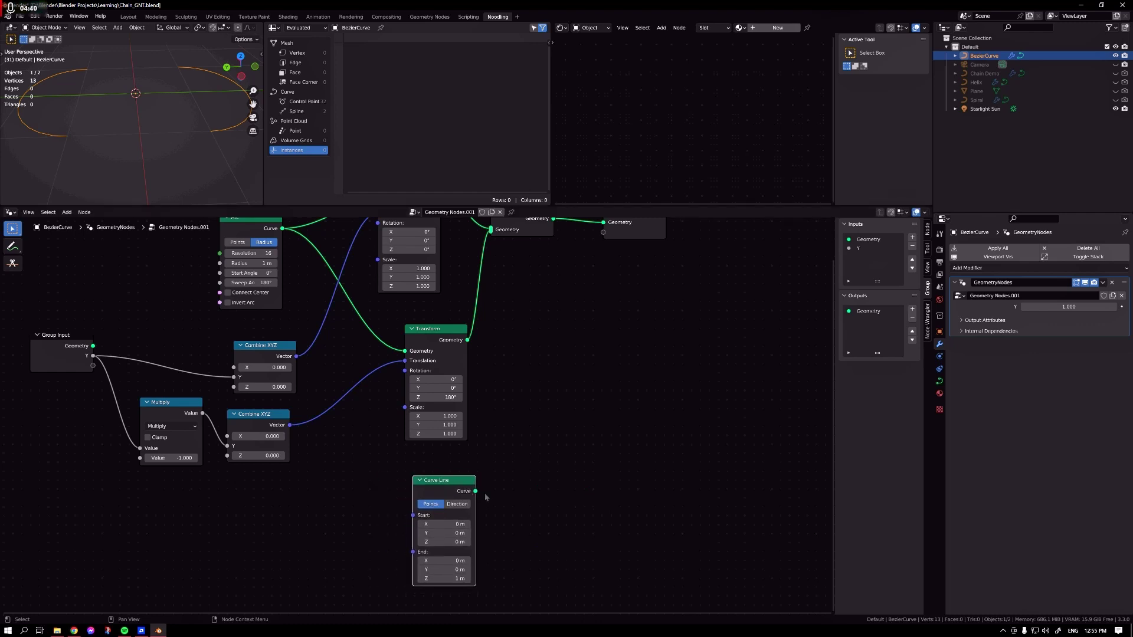
Connect the upper Combine XYZ vector to the Curve Line's Start and the lower one to its End.
{"action": "left_click", "coordinate": [420, 501]}
{"action": "left_click", "coordinate": [275, 414]}
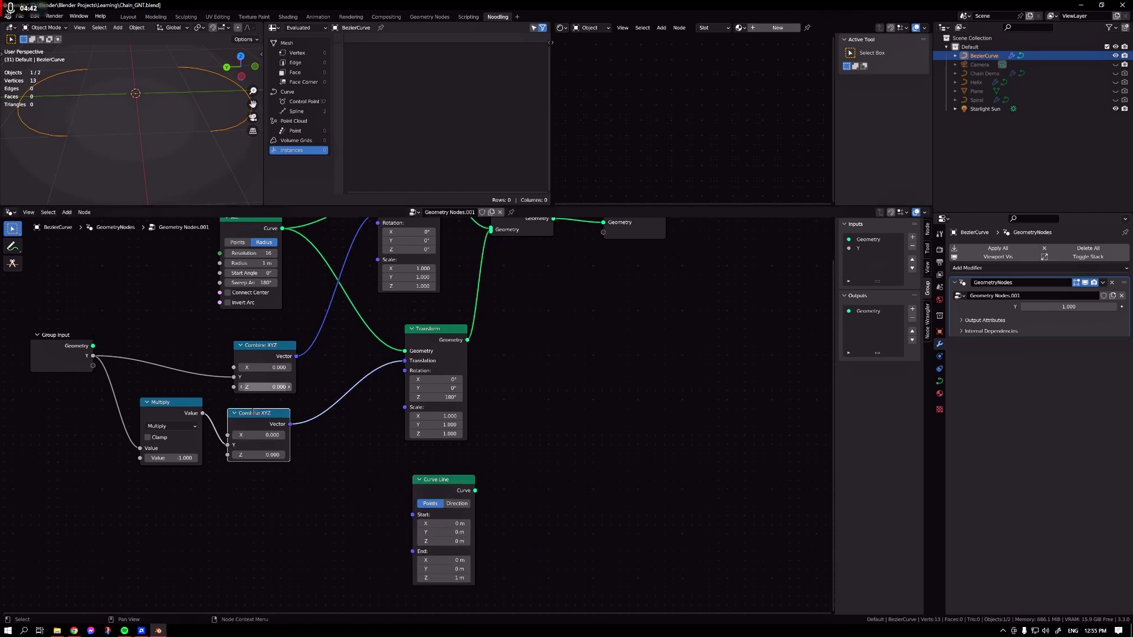
{"action": "left_click_drag", "start_coordinate": [254, 412], "coordinate": [259, 414]}
{"action": "left_click_drag", "start_coordinate": [296, 356], "coordinate": [412, 515]}
{"action": "left_click_drag", "start_coordinate": [296, 426], "coordinate": [412, 525]}
{"action": "left_click", "coordinate": [341, 507]}
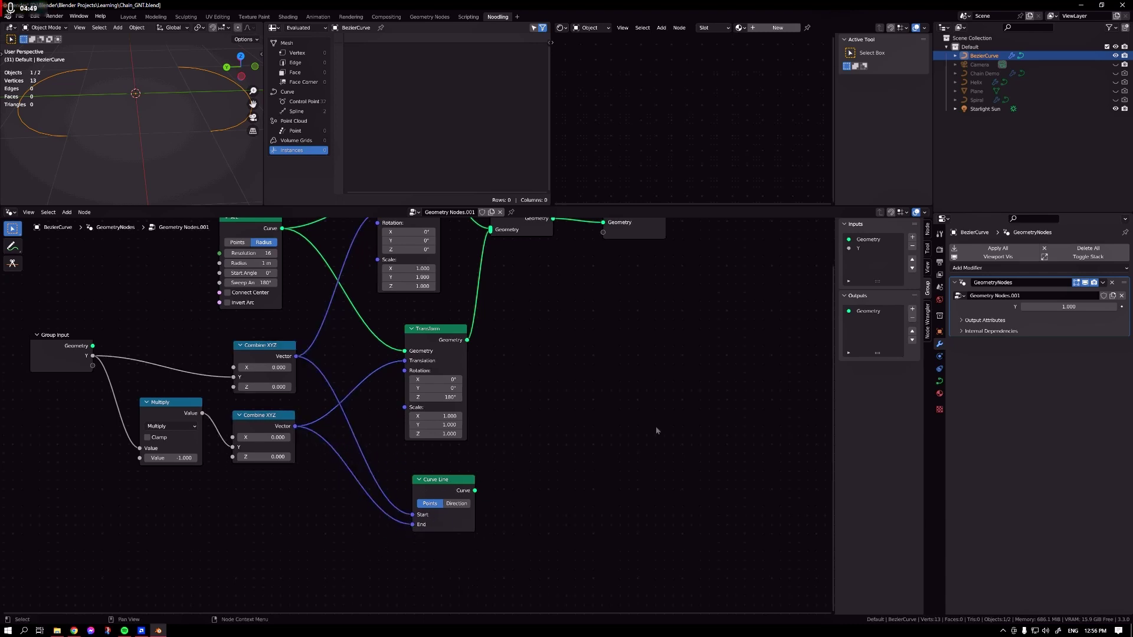
Duplicate Join Geometry twice, placing one copy before the Group Output and using the other to feed the Curve Line into it.
{"action": "middle_click_drag", "start_coordinate": [658, 430], "coordinate": [631, 445]}
{"action": "left_click", "coordinate": [514, 235]}
{"action": "key", "text": "shift+d"}
{"action": "left_click", "coordinate": [613, 239]}
{"action": "key", "text": "shift+d"}
{"action": "left_click", "coordinate": [544, 337]}
{"action": "left_click_drag", "start_coordinate": [448, 506], "coordinate": [561, 249]}
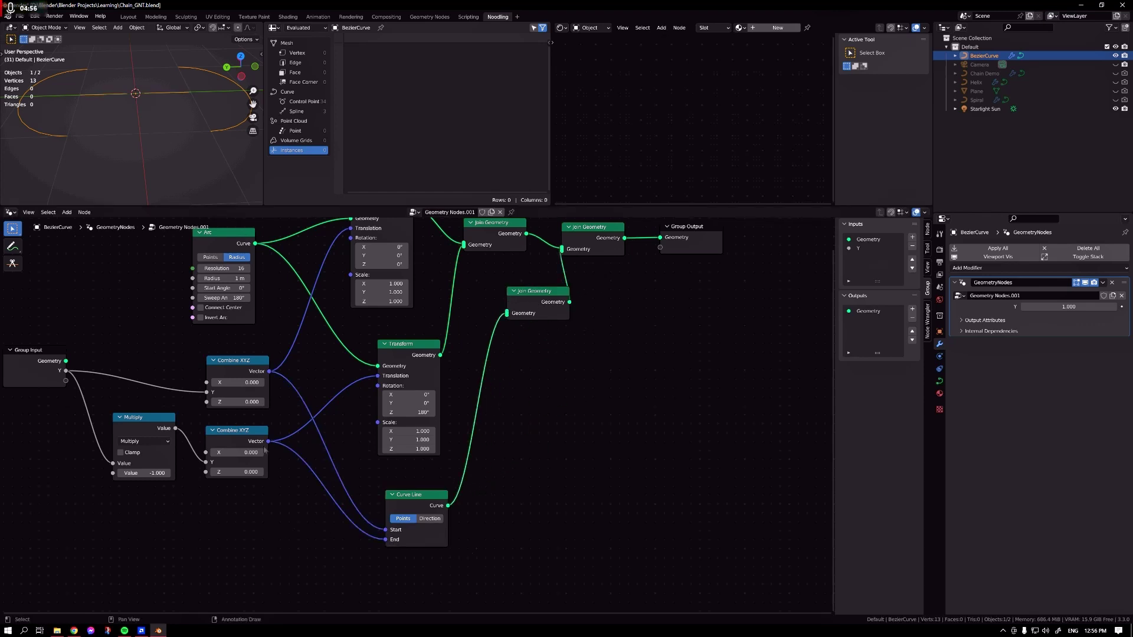
Test how the line follows the arcs by varying the modifier's Y value, and set it back to 1.
{"action": "mouse_move", "coordinate": [1055, 308]}
{"action": "left_mouse_down"}
{"action": "mouse_move", "coordinate": [1068, 307]}
{"action": "mouse_move", "coordinate": [1042, 307]}
{"action": "mouse_move", "coordinate": [1083, 307]}
{"action": "mouse_move", "coordinate": [1062, 313]}
{"action": "left_mouse_up"}
{"action": "left_click", "coordinate": [1037, 305]}
{"action": "type", "text": "1"}
{"action": "key", "text": "Return"}
{"action": "middle_click_drag", "start_coordinate": [178, 88], "coordinate": [191, 158]}
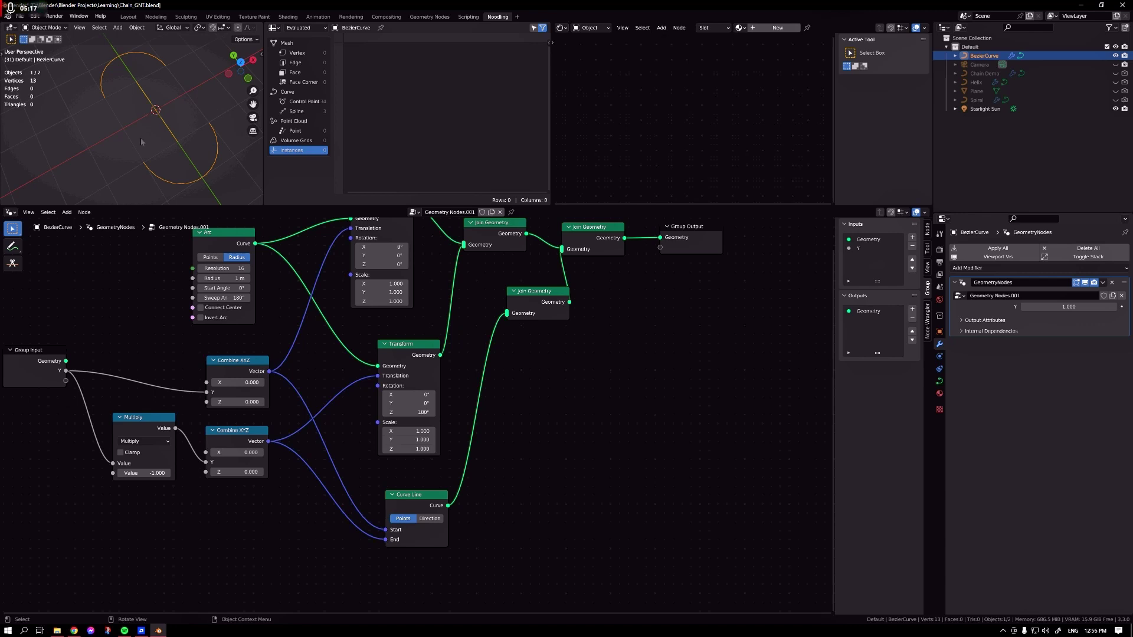
Duplicate the lower Transform node and insert the copy between the Curve Line and its Join Geometry.
{"action": "left_click_drag", "start_coordinate": [431, 503], "coordinate": [407, 503]}
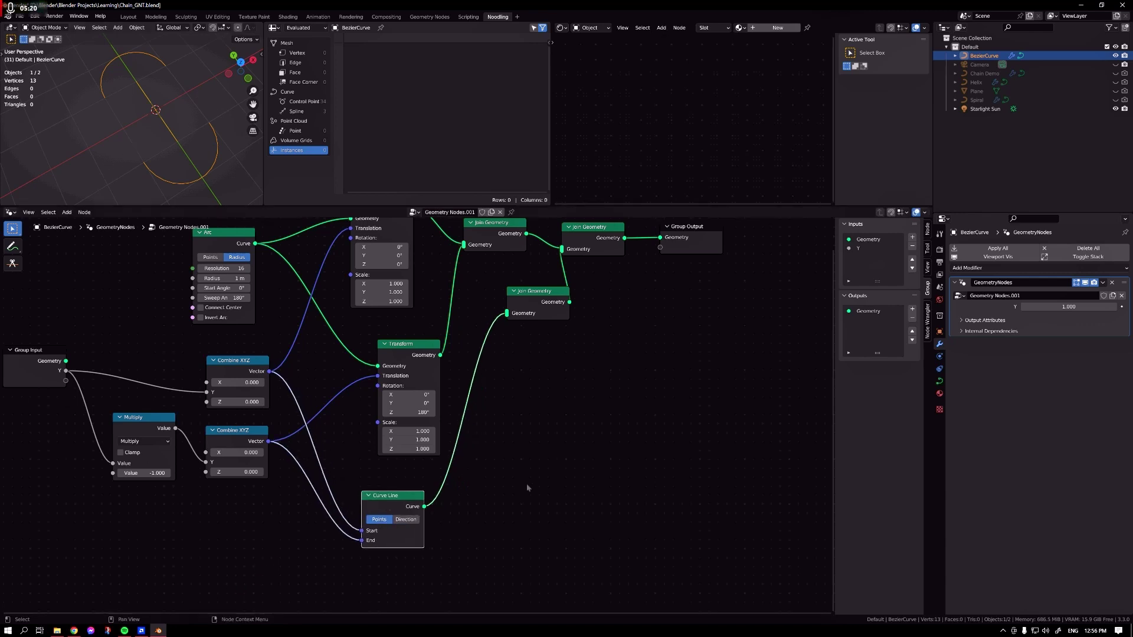
{"action": "left_click", "coordinate": [526, 491]}
{"action": "scroll", "coordinate": [413, 336], "scroll_direction": "down", "scroll_amount": 2}
{"action": "left_click", "coordinate": [430, 360]}
{"action": "key", "text": "shift+d"}
{"action": "left_click", "coordinate": [506, 402]}
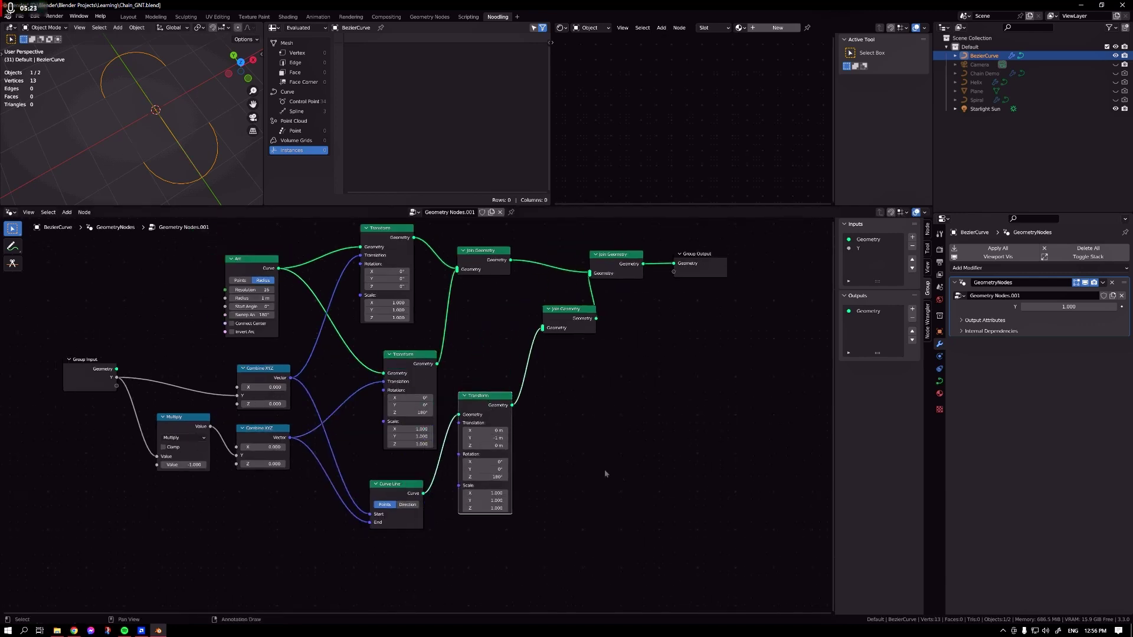
Set the Curve Line's Transform translation to -1 m in X and 0 m in Y.
{"action": "middle_click_drag", "start_coordinate": [240, 528], "coordinate": [256, 504]}
{"action": "scroll", "coordinate": [257, 504], "scroll_direction": "up", "scroll_amount": 2}
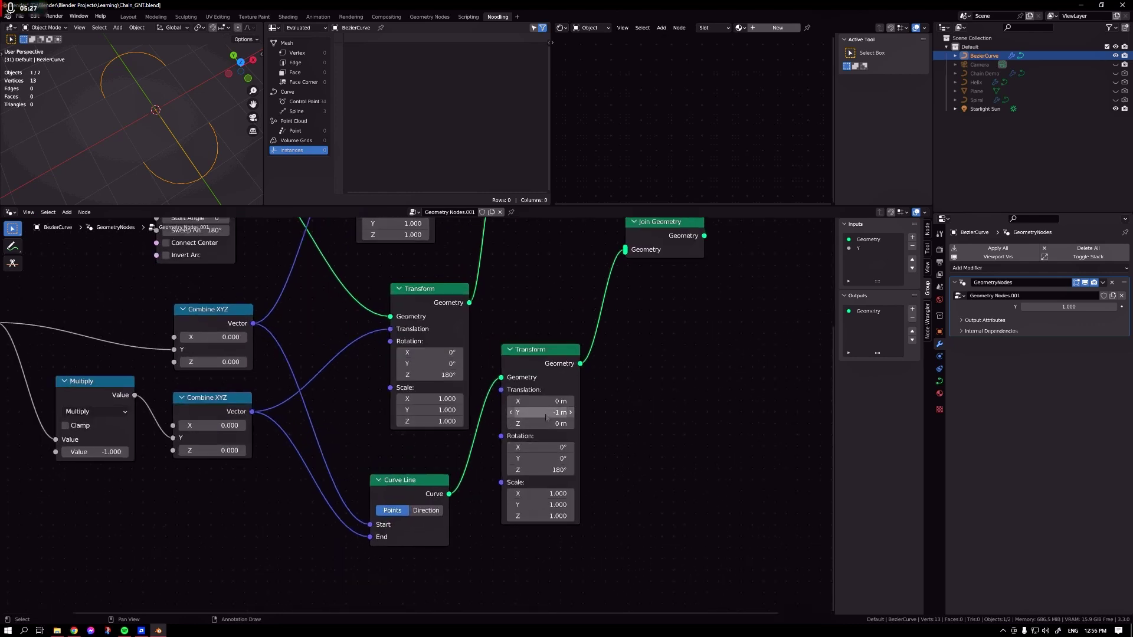
{"action": "middle_click_drag", "start_coordinate": [166, 136], "coordinate": [221, 94]}
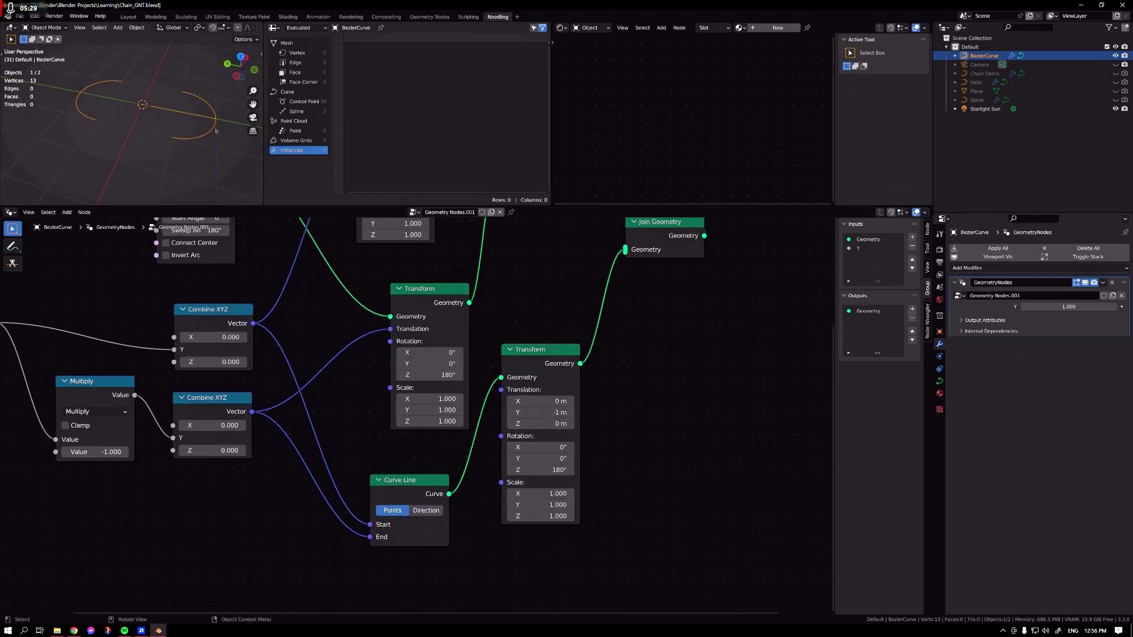
{"action": "left_click", "coordinate": [540, 405]}
{"action": "type", "text": "-1"}
{"action": "key", "text": "Return"}
{"action": "left_click", "coordinate": [543, 414]}
{"action": "type", "text": "0"}
{"action": "key", "text": "Return"}
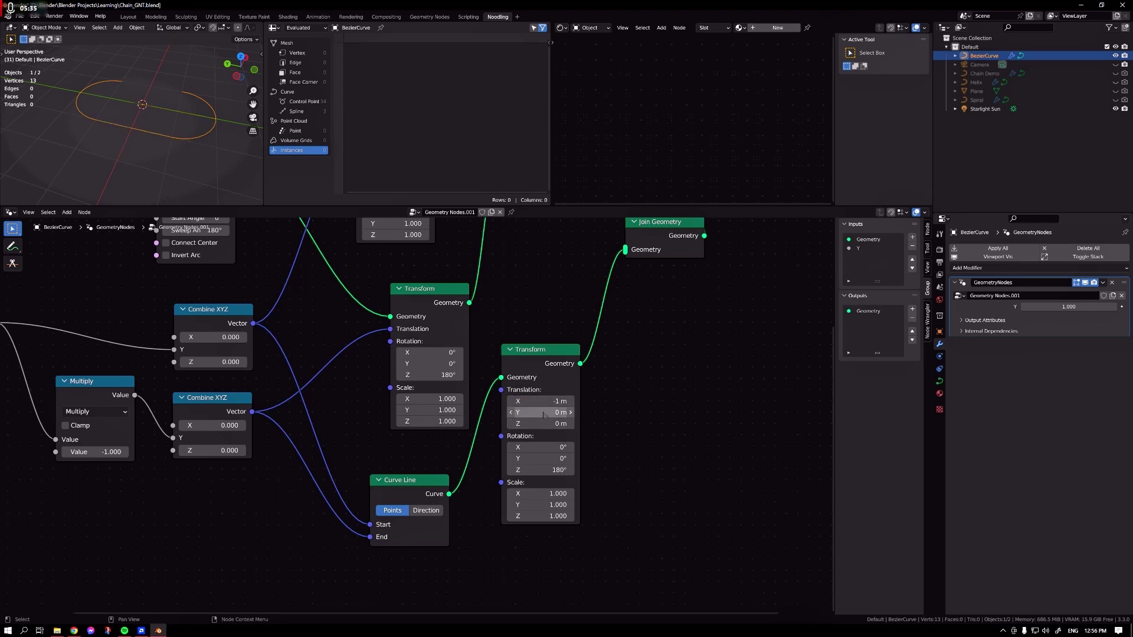
Move the Curve Line and its Transform node lower to make room in the node tree.
{"action": "left_click_drag", "start_coordinate": [530, 352], "coordinate": [540, 422]}
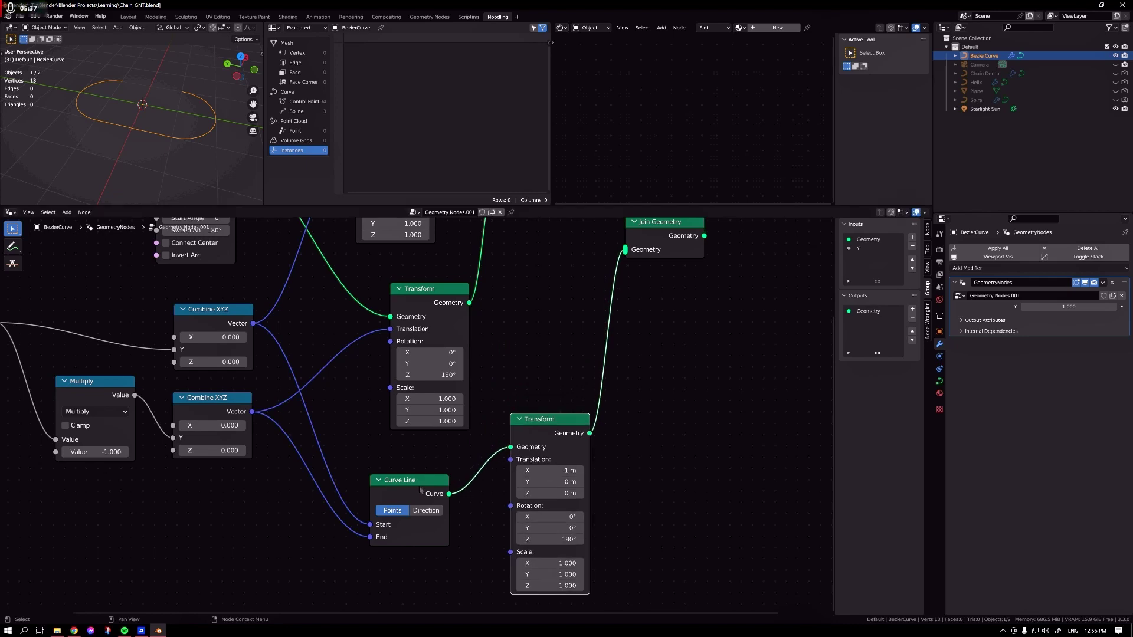
{"action": "left_click_drag", "start_coordinate": [419, 488], "coordinate": [388, 520]}
{"action": "left_click", "coordinate": [441, 448]}
{"action": "scroll", "coordinate": [442, 448], "scroll_direction": "down", "scroll_amount": 3}
{"action": "middle_click_drag", "start_coordinate": [657, 484], "coordinate": [587, 458]}
Duplicate the Curve Line's Transform and wire the copy in parallel from the Curve Line to the same Join Geometry.
{"action": "left_click", "coordinate": [451, 402]}
{"action": "key", "text": "shift+d"}
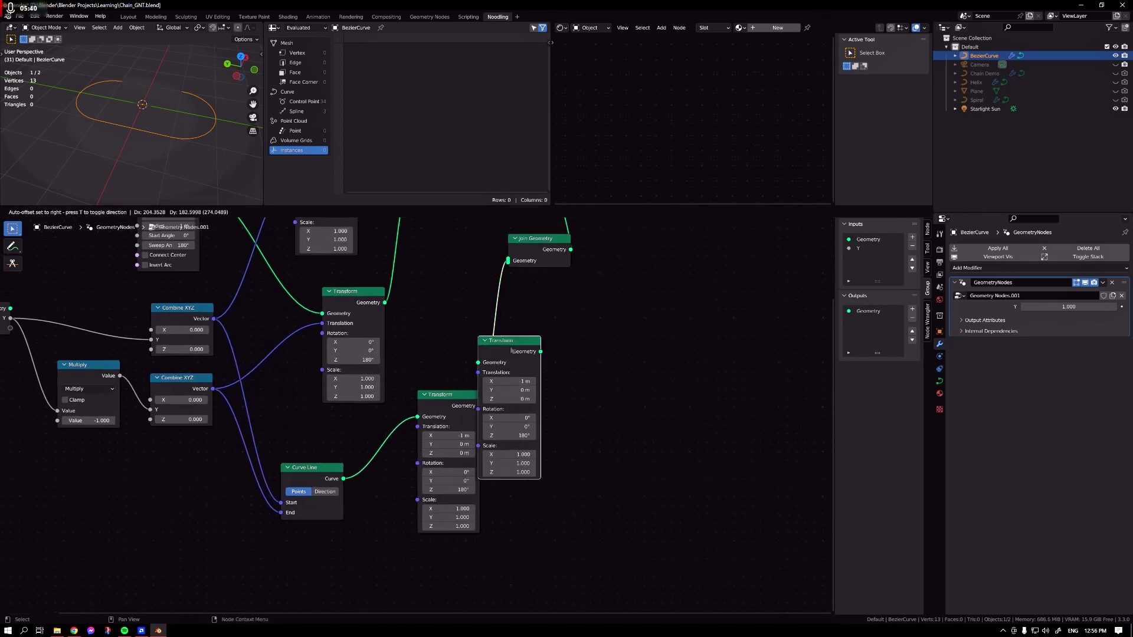
{"action": "left_click", "coordinate": [516, 392]}
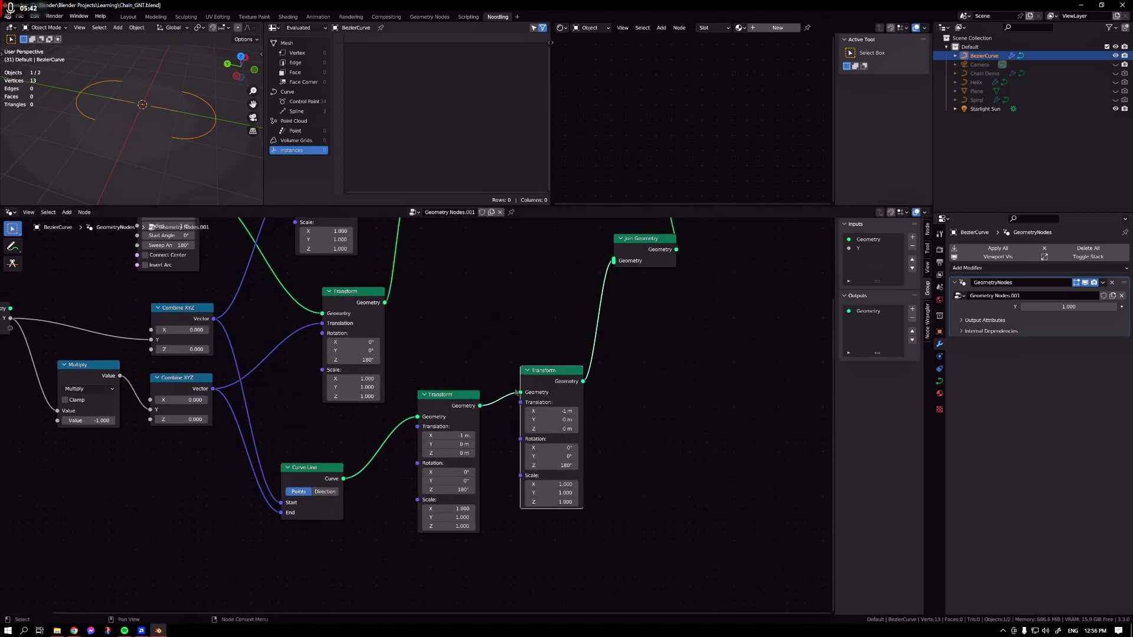
{"action": "left_click_drag", "start_coordinate": [479, 406], "coordinate": [613, 260]}
{"action": "left_click_drag", "start_coordinate": [583, 382], "coordinate": [614, 261]}
{"action": "key", "text": "g"}
{"action": "left_click_drag", "start_coordinate": [343, 478], "coordinate": [427, 575]}
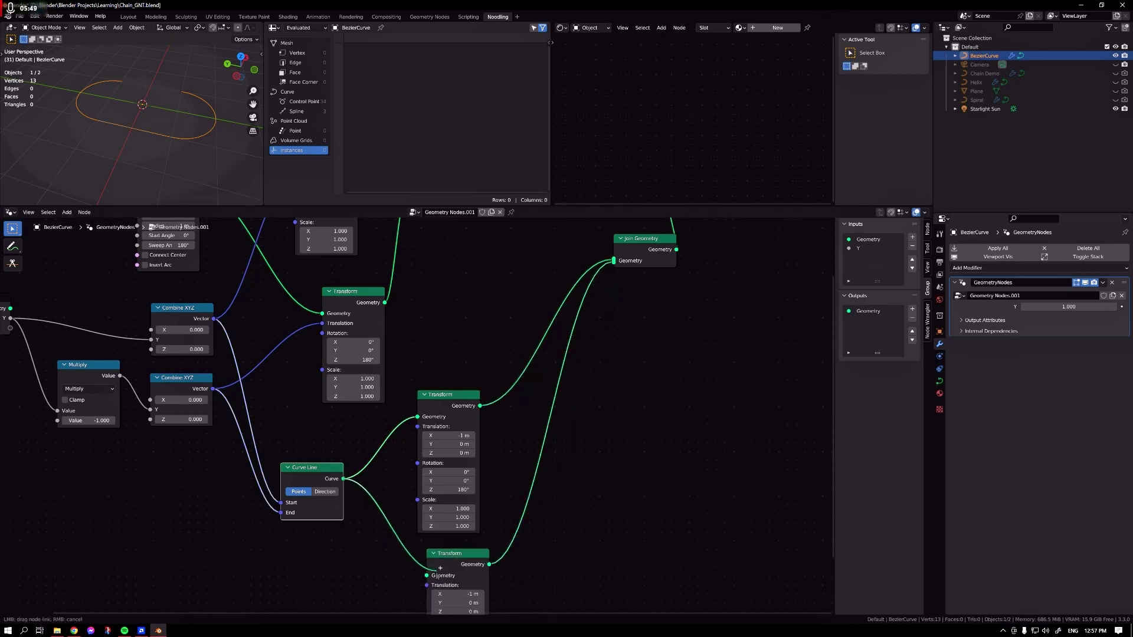
Set the X translation of the Curve Line's upper Transform to 1 m and rearrange both of its Transform nodes.
{"action": "middle_click_drag", "start_coordinate": [470, 604], "coordinate": [454, 523]}
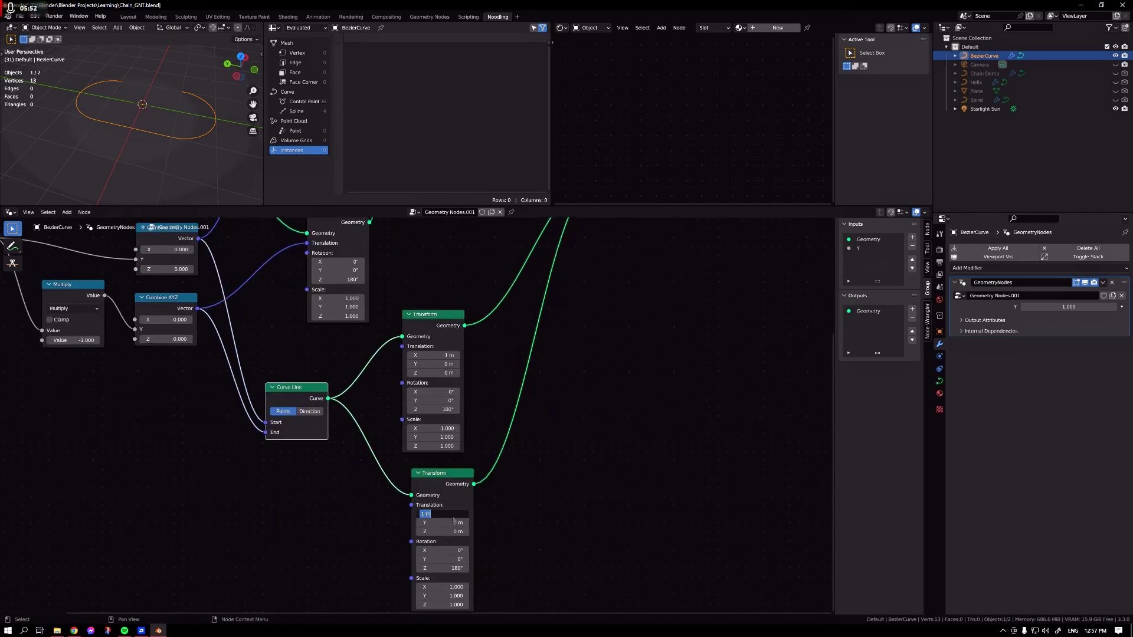
{"action": "left_click_drag", "start_coordinate": [437, 317], "coordinate": [409, 295]}
{"action": "left_click_drag", "start_coordinate": [384, 467], "coordinate": [443, 471]}
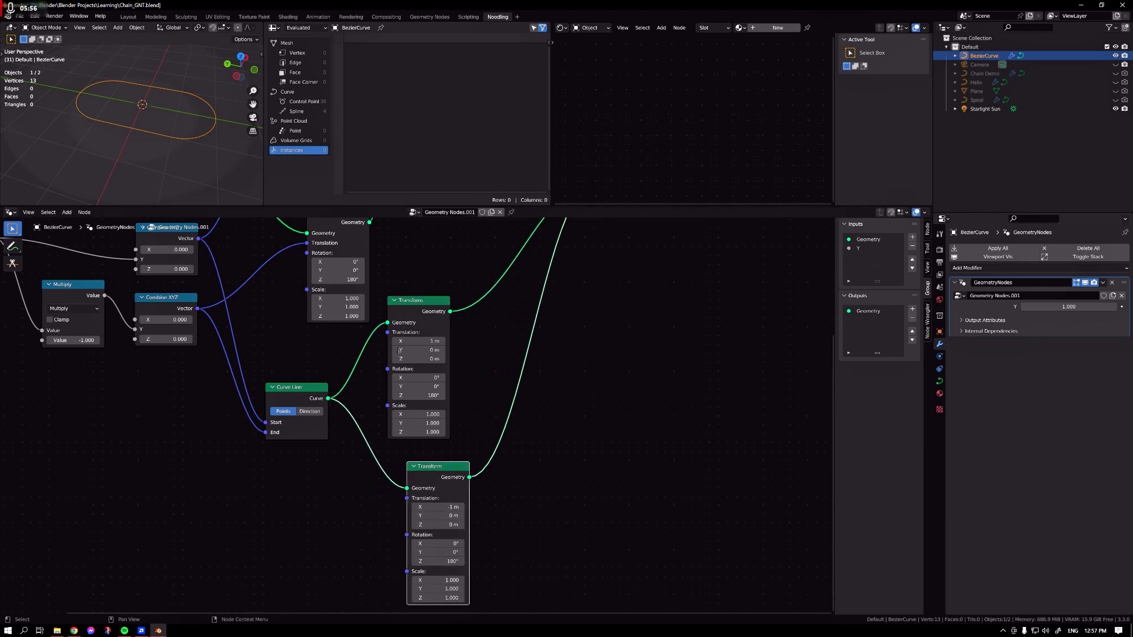
{"action": "left_click_drag", "start_coordinate": [418, 313], "coordinate": [445, 319]}
Expose the Arc's Radius as a group input and try a larger radius of about 1.9 m in the modifier.
{"action": "middle_click_drag", "start_coordinate": [76, 450], "coordinate": [335, 460]}
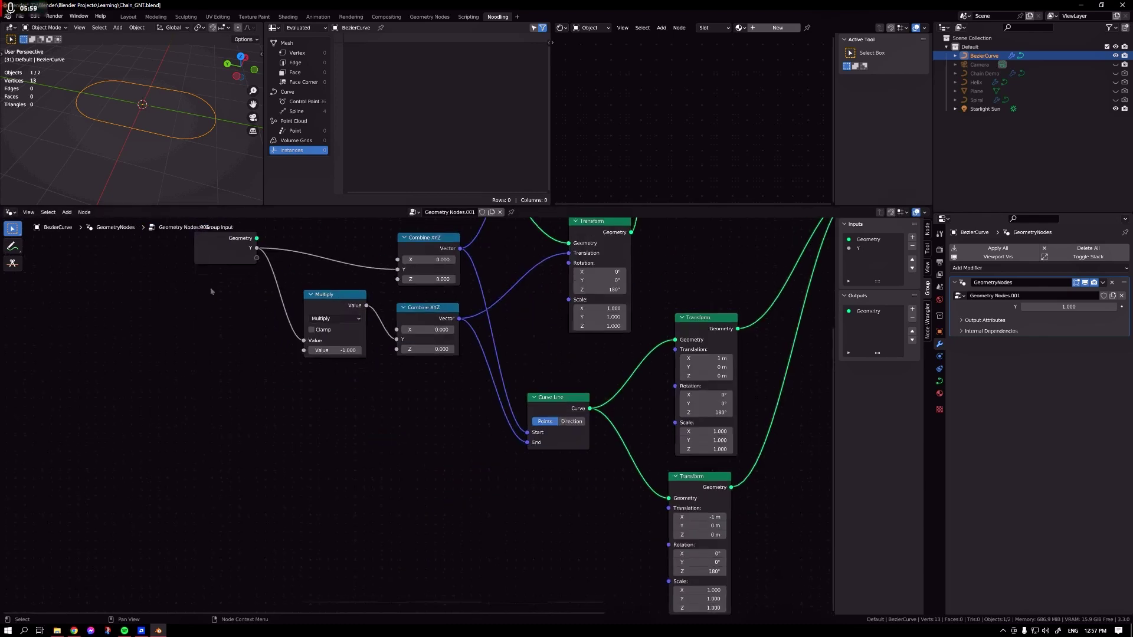
{"action": "middle_click_drag", "start_coordinate": [212, 265], "coordinate": [211, 384]}
{"action": "left_click_drag", "start_coordinate": [380, 273], "coordinate": [219, 360]}
{"action": "mouse_move", "coordinate": [1075, 322]}
{"action": "left_mouse_down"}
{"action": "mouse_move", "coordinate": [1100, 322]}
{"action": "mouse_move", "coordinate": [1070, 323]}
{"action": "left_mouse_up"}
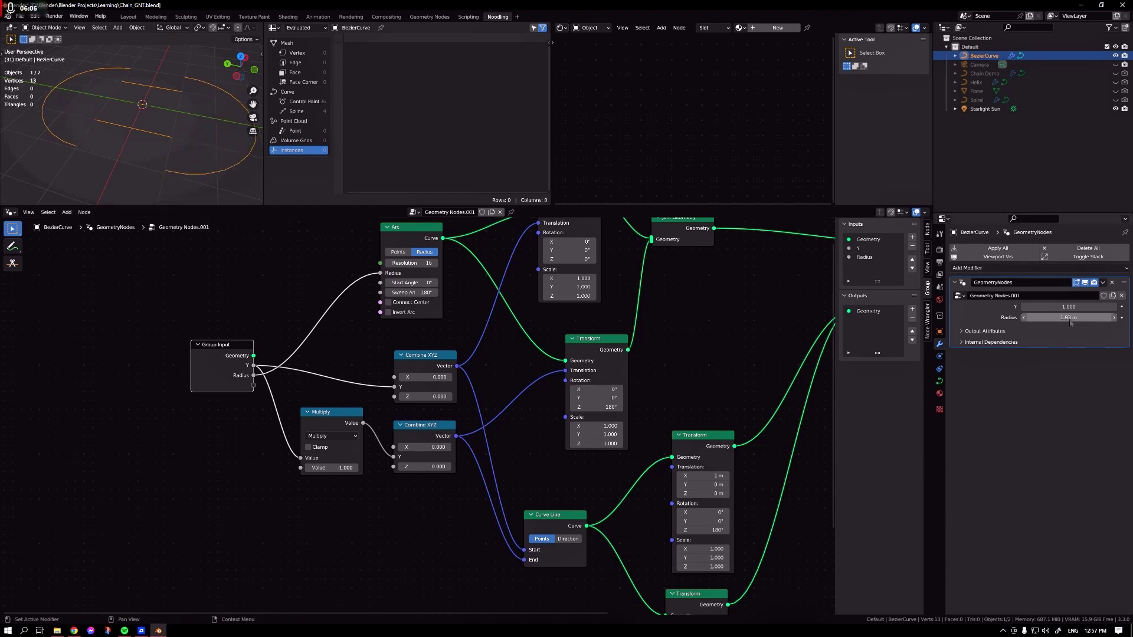
Reset the modifier's Radius to 1 m and place a copy of the Multiply and two Combine XYZ nodes below the originals.
{"action": "key", "text": "Return"}
{"action": "left_click_drag", "start_coordinate": [226, 364], "coordinate": [203, 386]}
{"action": "left_click_drag", "start_coordinate": [328, 357], "coordinate": [410, 479]}
{"action": "key", "text": "shift+d"}
{"action": "left_click", "coordinate": [406, 613]}
Wire the Radius input to X of the upper copied Combine XYZ with Y at 0, and through the copied Multiply to X of the lower one.
{"action": "middle_click_drag", "start_coordinate": [313, 442], "coordinate": [304, 383]}
{"action": "left_click_drag", "start_coordinate": [223, 300], "coordinate": [391, 464]}
{"action": "left_click", "coordinate": [435, 475]}
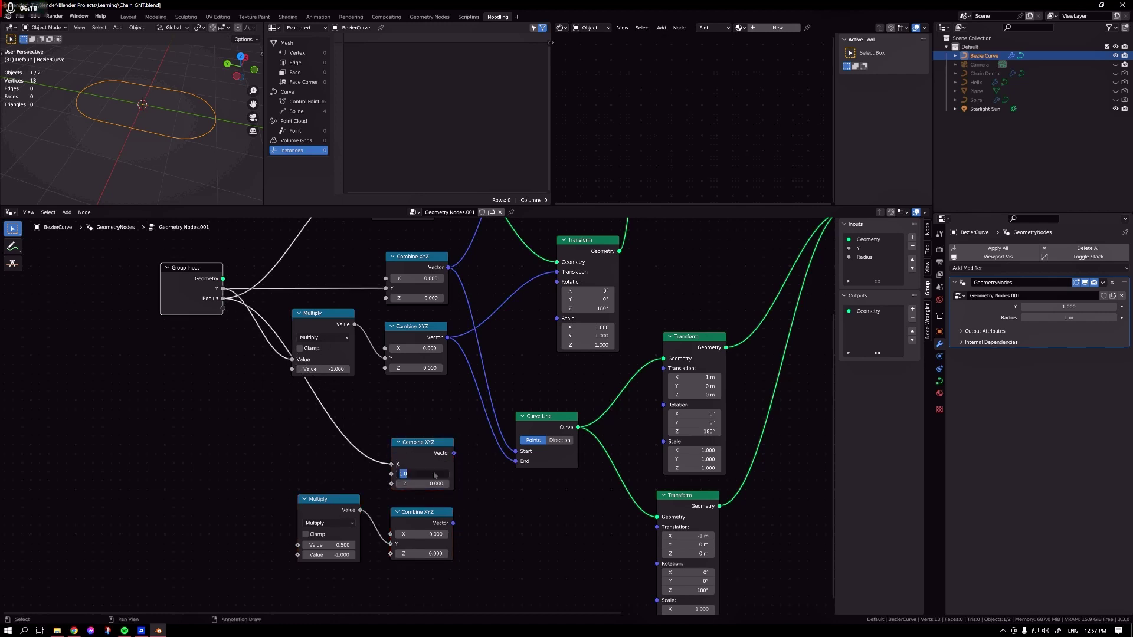
{"action": "left_click_drag", "start_coordinate": [223, 299], "coordinate": [297, 545]}
{"action": "left_click", "coordinate": [537, 595]}
{"action": "right_click", "coordinate": [537, 595]}
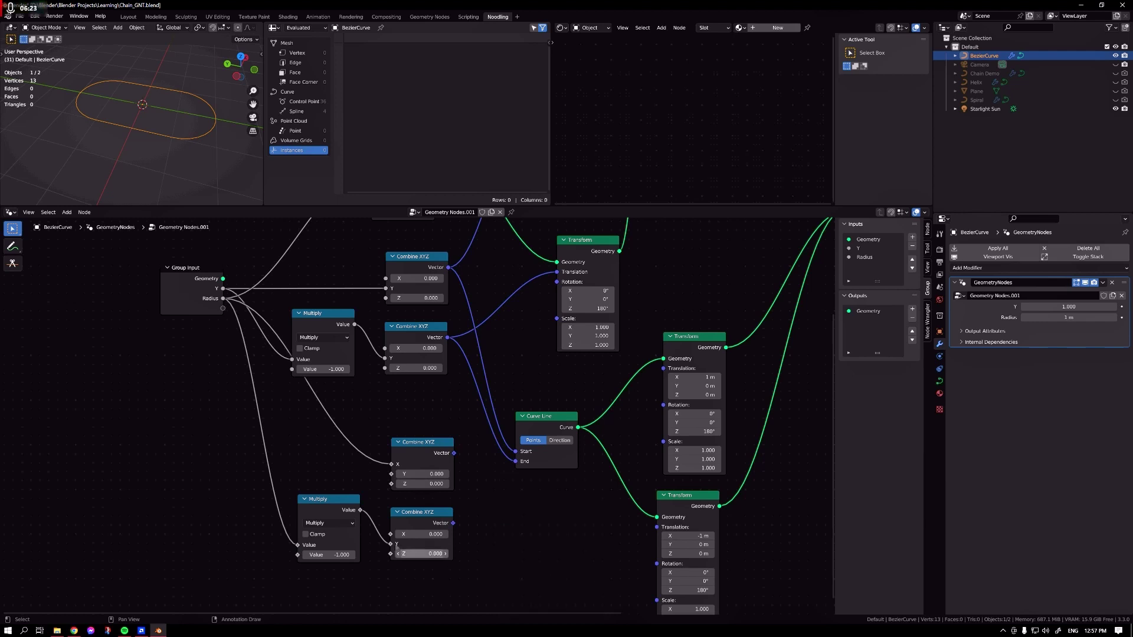
{"action": "left_click_drag", "start_coordinate": [391, 543], "coordinate": [394, 535]}
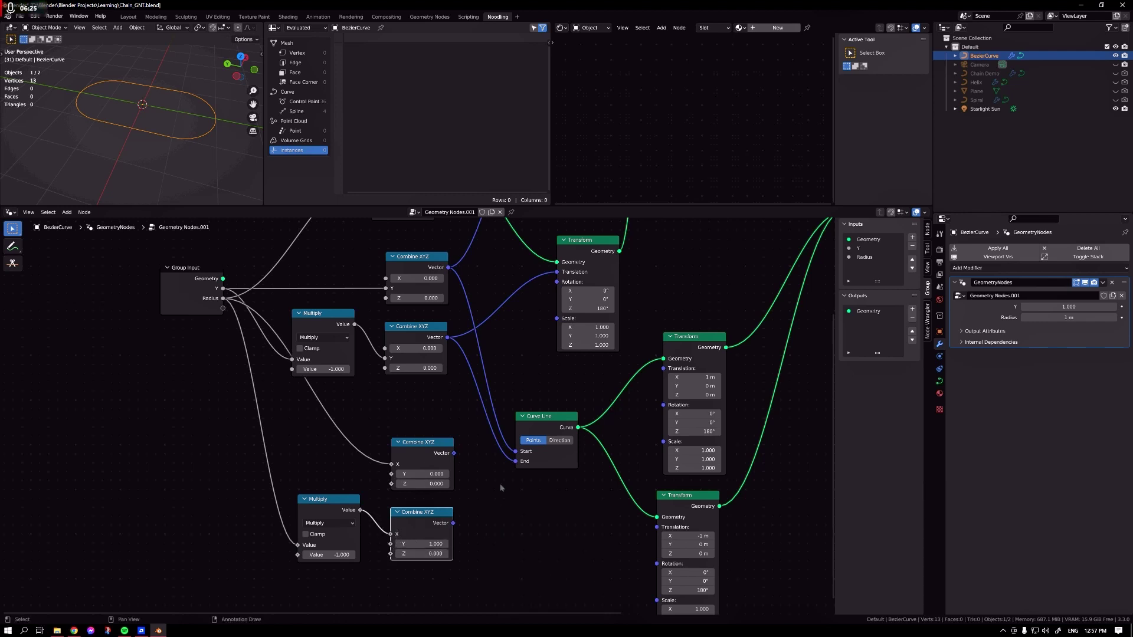
Connect the copied Combine XYZ vectors to the Translations of the Curve Line's two Transforms and set the lower Combine XYZ's Y to 0.
{"action": "left_click_drag", "start_coordinate": [453, 452], "coordinate": [664, 368]}
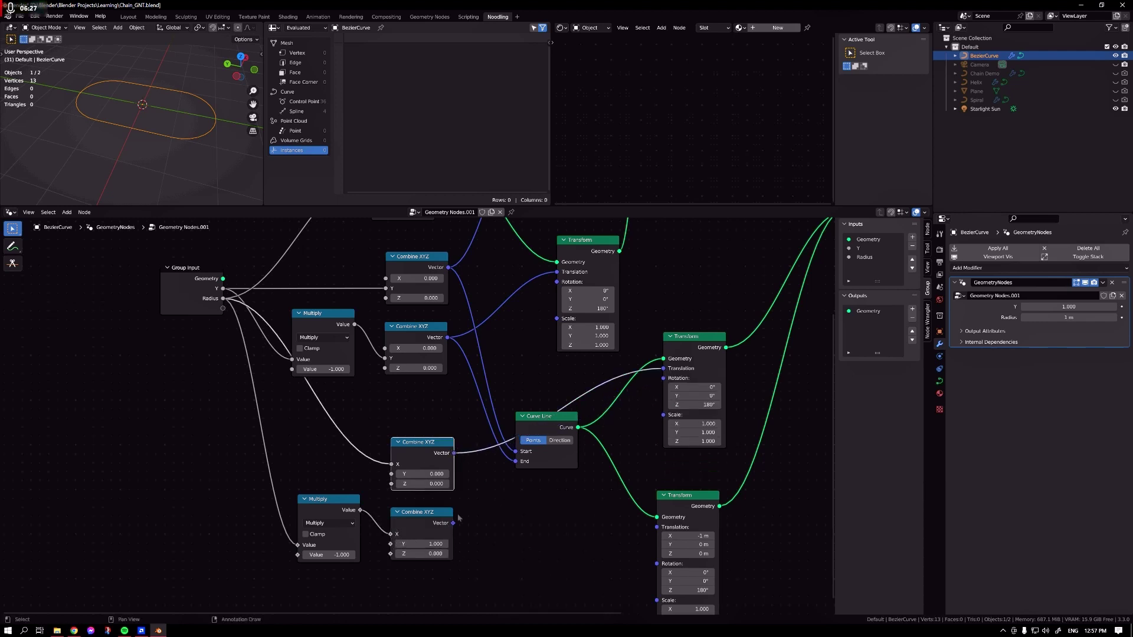
{"action": "left_click_drag", "start_coordinate": [452, 523], "coordinate": [657, 527]}
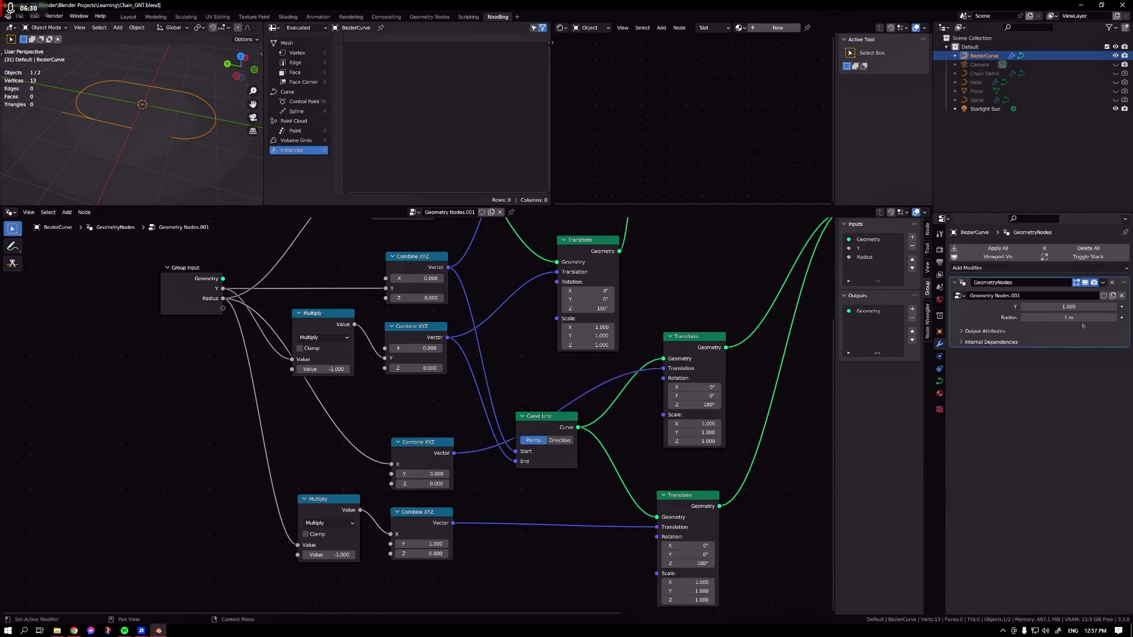
{"action": "left_click_drag", "start_coordinate": [1076, 317], "coordinate": [1097, 318]}
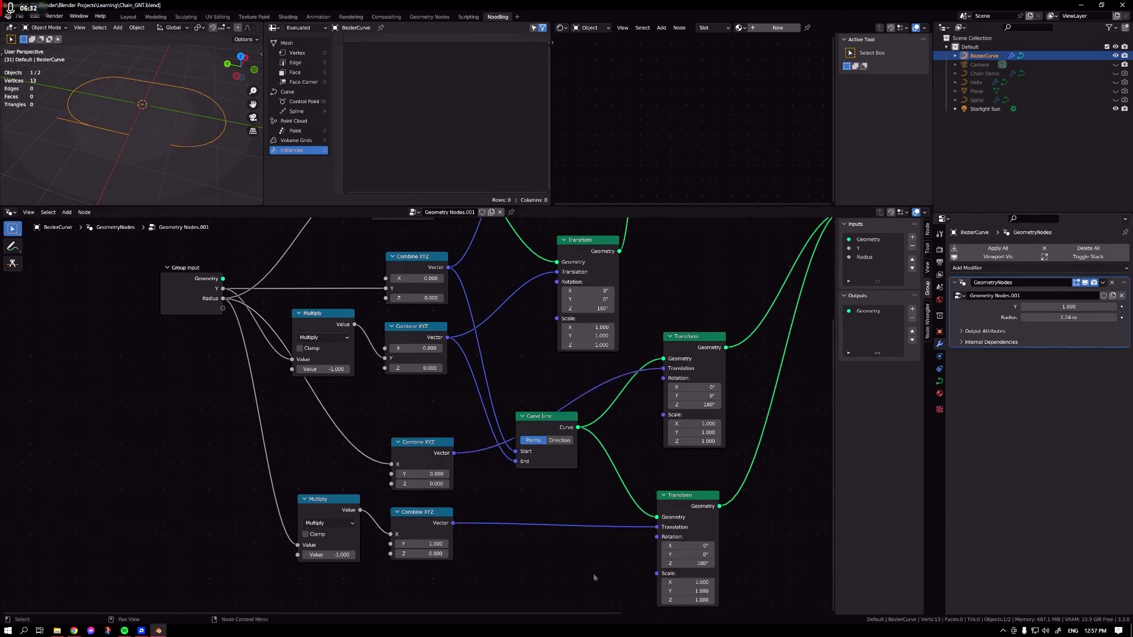
{"action": "scroll", "coordinate": [590, 559], "scroll_direction": "down", "scroll_amount": 2, "text": "shift"}
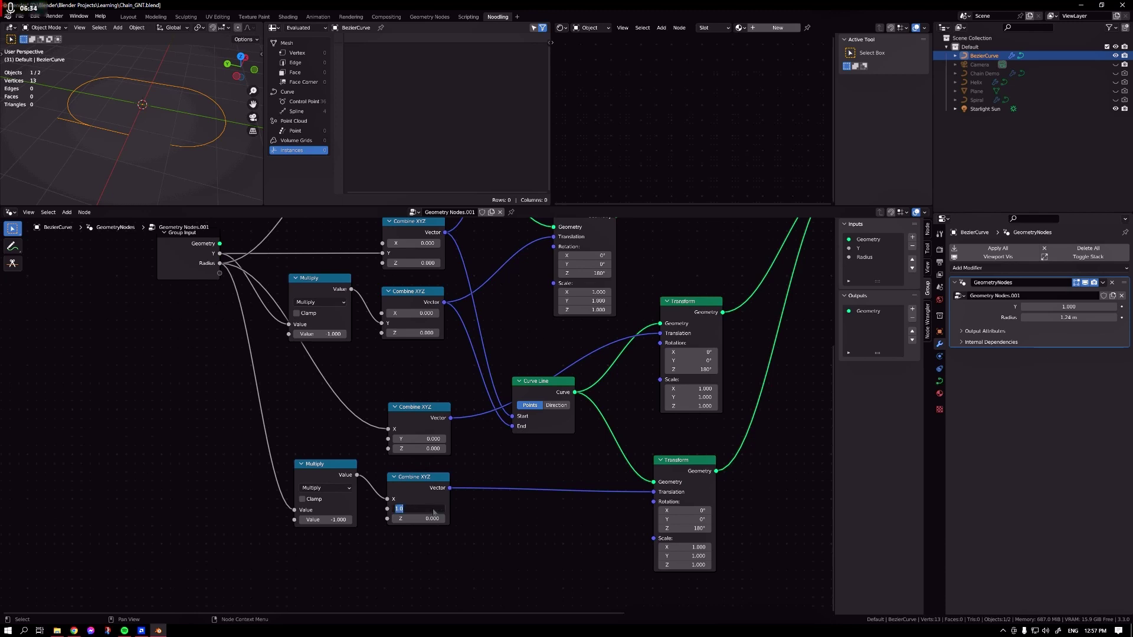
Test the link with a Radius of 0.64 m and a Y of about 1.22, and reset both modifier values to 1.
{"action": "mouse_move", "coordinate": [1075, 319]}
{"action": "left_mouse_down"}
{"action": "mouse_move", "coordinate": [1127, 319]}
{"action": "mouse_move", "coordinate": [1012, 319]}
{"action": "mouse_move", "coordinate": [1086, 306]}
{"action": "left_mouse_up"}
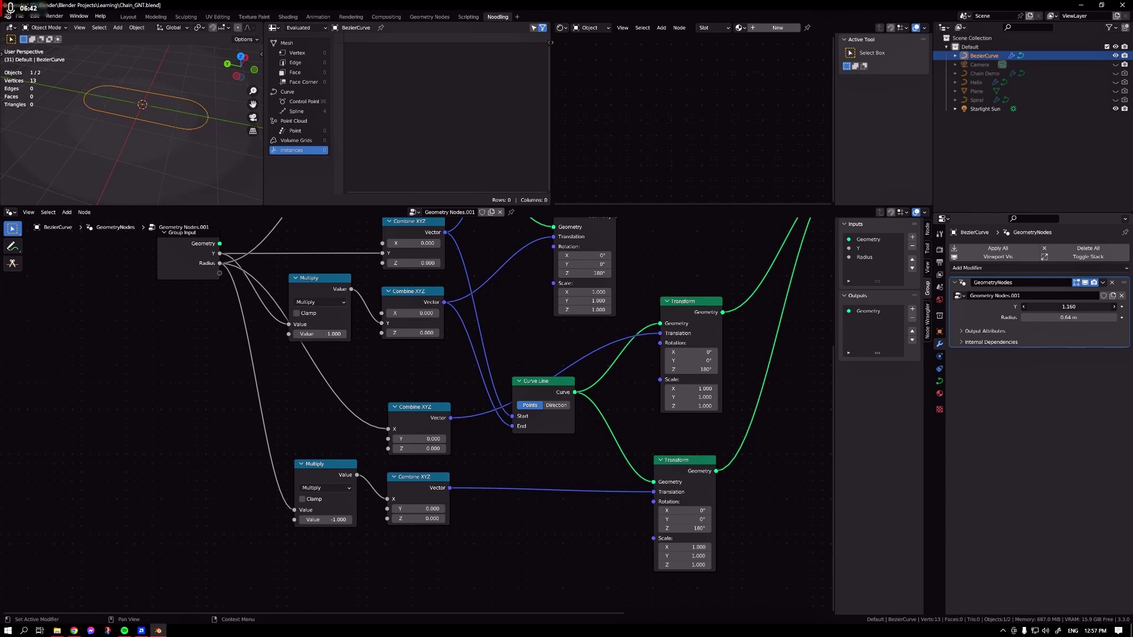
{"action": "left_click_drag", "start_coordinate": [1063, 306], "coordinate": [1079, 309]}
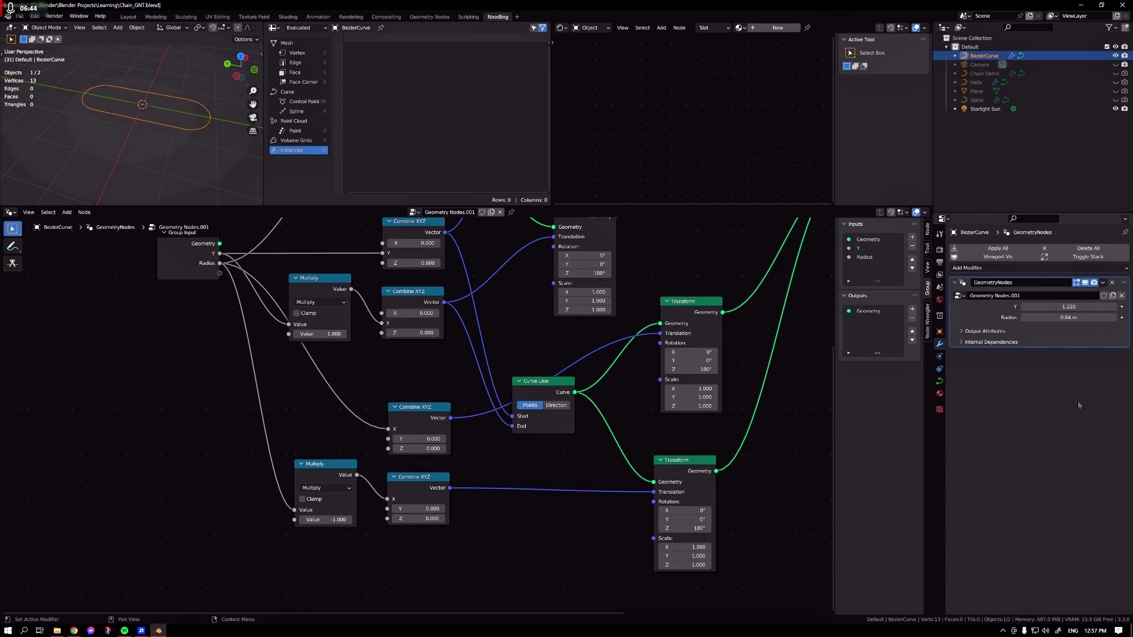
{"action": "left_click", "coordinate": [1082, 308]}
{"action": "left_click", "coordinate": [1035, 449]}
{"action": "key", "text": "Return"}
{"action": "left_click", "coordinate": [1066, 318]}
{"action": "type", "text": "1"}
{"action": "key", "text": "Return"}
Rearrange the last two Join Geometry nodes and move the Group Output farther away to make room for more nodes.
{"action": "middle_click_drag", "start_coordinate": [200, 149], "coordinate": [131, 166]}
{"action": "scroll", "coordinate": [688, 357], "scroll_direction": "down", "scroll_amount": 6}
{"action": "middle_click_drag", "start_coordinate": [688, 357], "coordinate": [291, 454]}
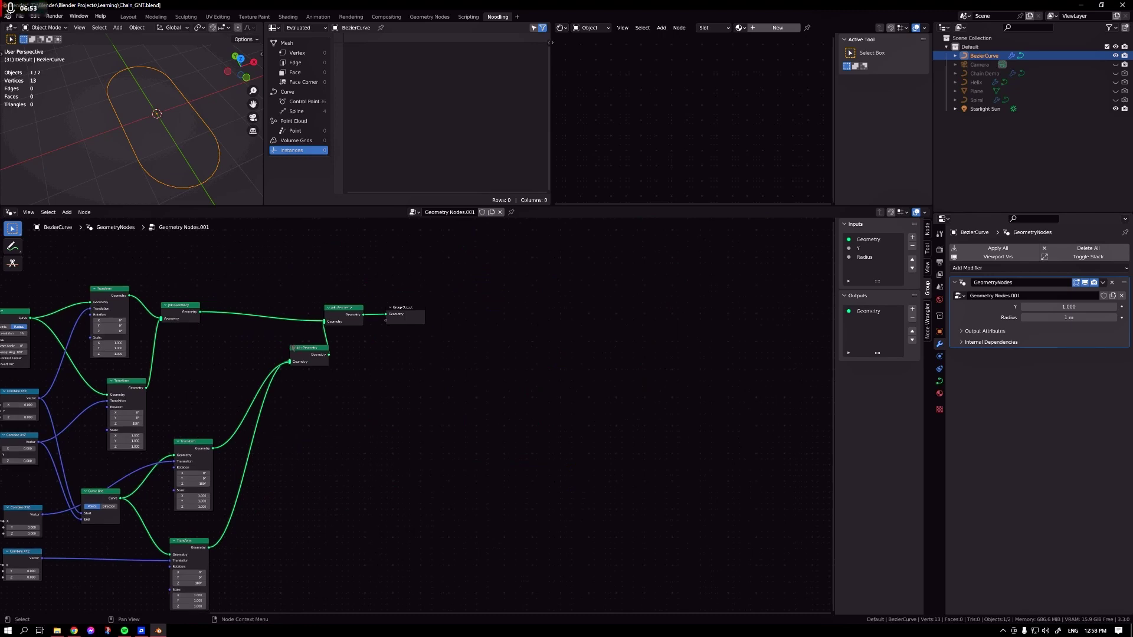
{"action": "middle_click_drag", "start_coordinate": [293, 349], "coordinate": [279, 348]}
{"action": "left_click_drag", "start_coordinate": [284, 348], "coordinate": [244, 348]}
{"action": "left_click_drag", "start_coordinate": [323, 313], "coordinate": [322, 321]}
{"action": "left_click_drag", "start_coordinate": [396, 314], "coordinate": [521, 312]}
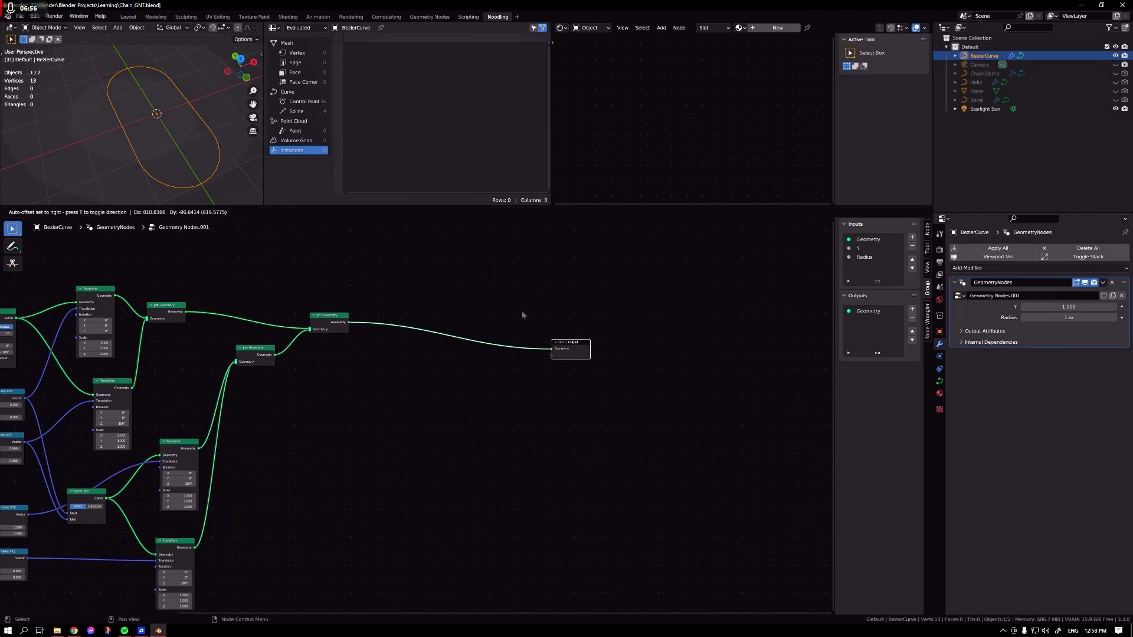
{"action": "left_click", "coordinate": [543, 311]}
Insert a Curve to Mesh node between the final Join Geometry and the Group Output.
{"action": "key", "text": "shift+a"}
{"action": "left_click", "coordinate": [416, 435]}
{"action": "type", "text": "cu"}
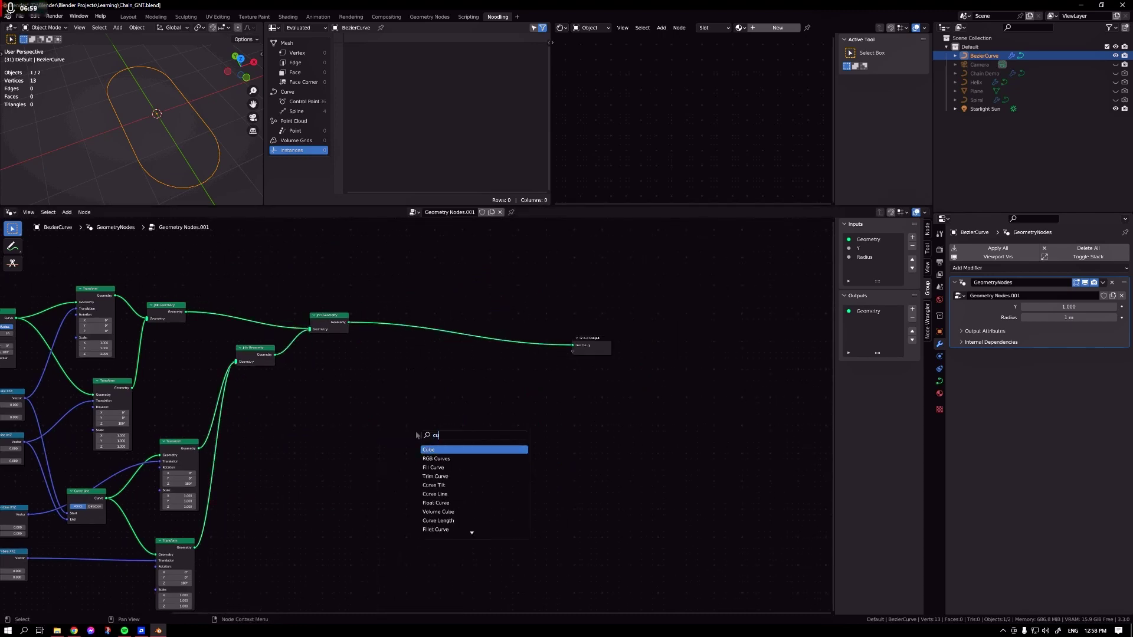
{"action": "type", "text": "rve to m"}
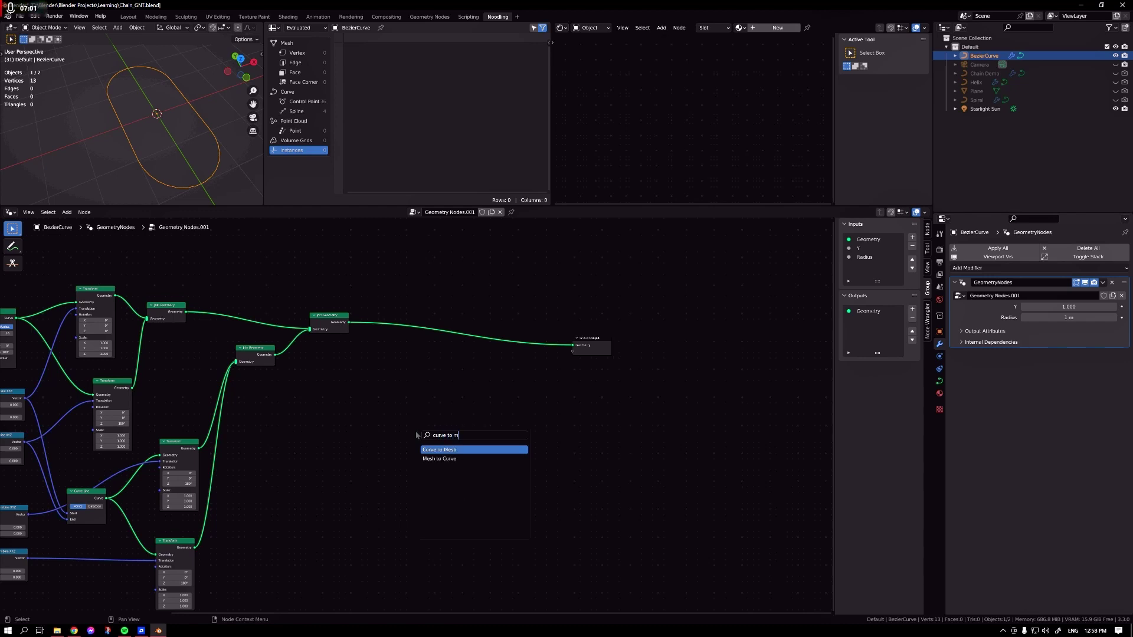
{"action": "key", "text": "Return"}
{"action": "left_click", "coordinate": [451, 338]}
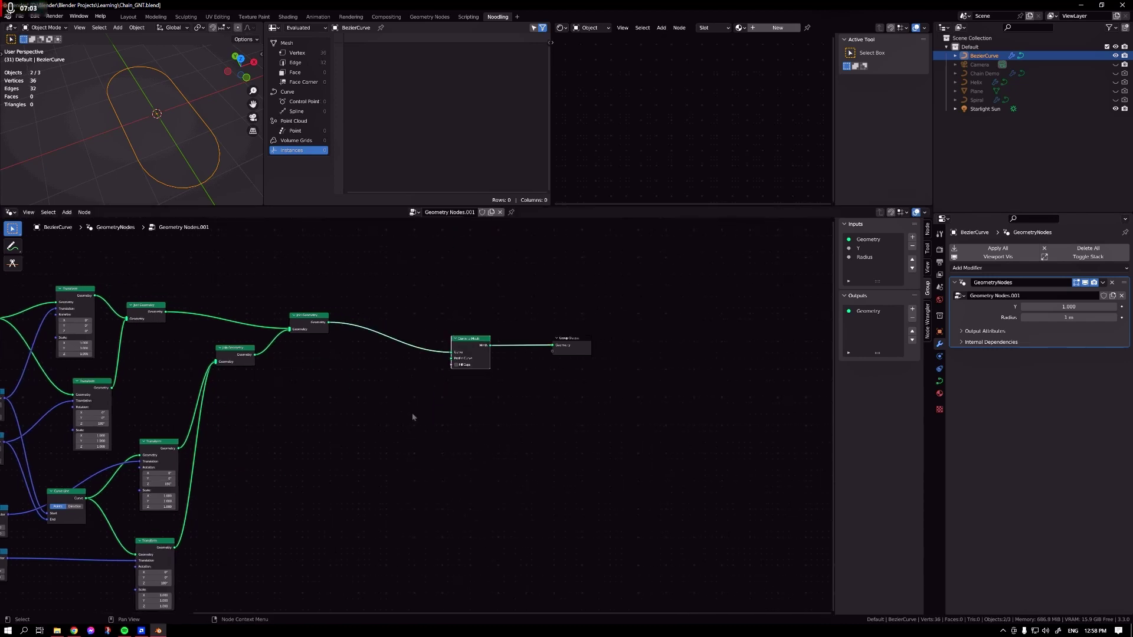
Add a Curve Circle with a radius of 0.1 m and connect it to the Curve to Mesh node's Profile Curve.
{"action": "key", "text": "shift+a"}
{"action": "left_click", "coordinate": [382, 413]}
{"action": "type", "text": "cir"}
{"action": "key", "text": "Down"}
{"action": "key", "text": "Return"}
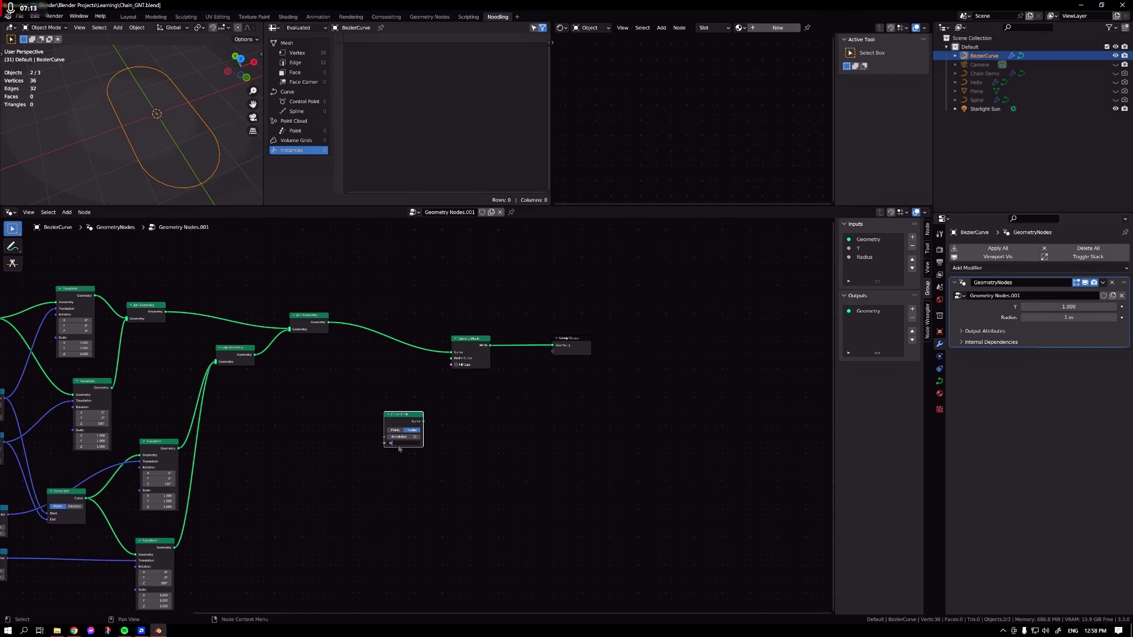
{"action": "scroll", "coordinate": [414, 440], "scroll_direction": "up", "scroll_amount": 1}
{"action": "left_click_drag", "start_coordinate": [424, 422], "coordinate": [464, 358]}
Inspect the tube's joints and insert a duplicate Curve to Mesh node, without a profile, right after the final Join Geometry.
{"action": "scroll", "coordinate": [140, 146], "scroll_direction": "up", "scroll_amount": 8}
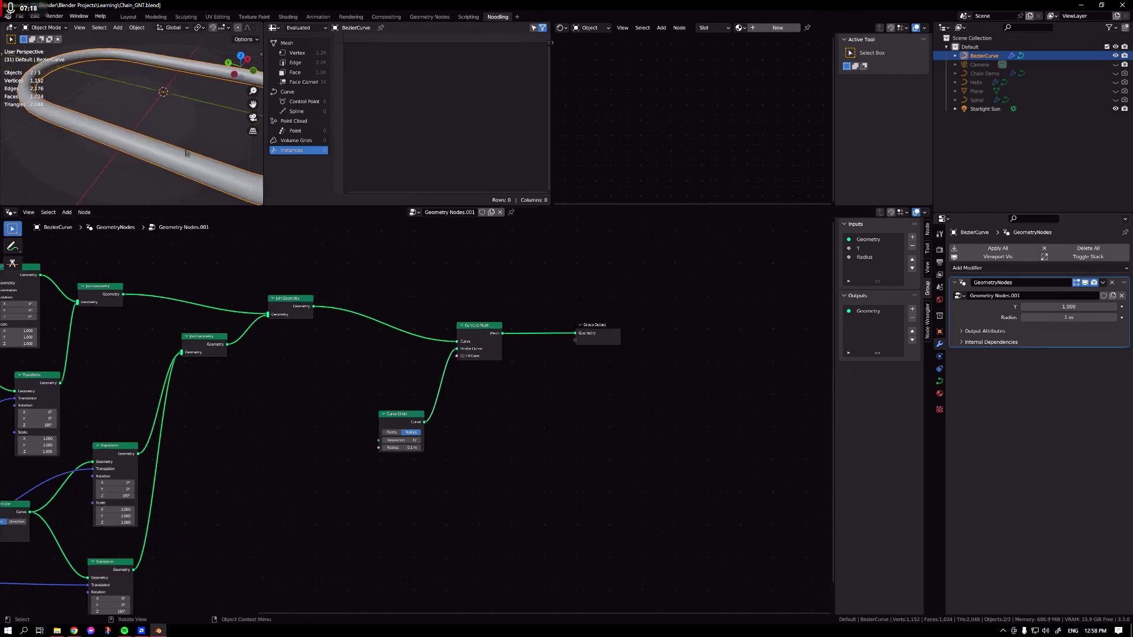
{"action": "mouse_move", "coordinate": [141, 146]}
{"action": "middle_mouse_down"}
{"action": "mouse_move", "coordinate": [149, 162]}
{"action": "mouse_move", "coordinate": [165, 149]}
{"action": "mouse_move", "coordinate": [132, 125]}
{"action": "middle_mouse_up"}
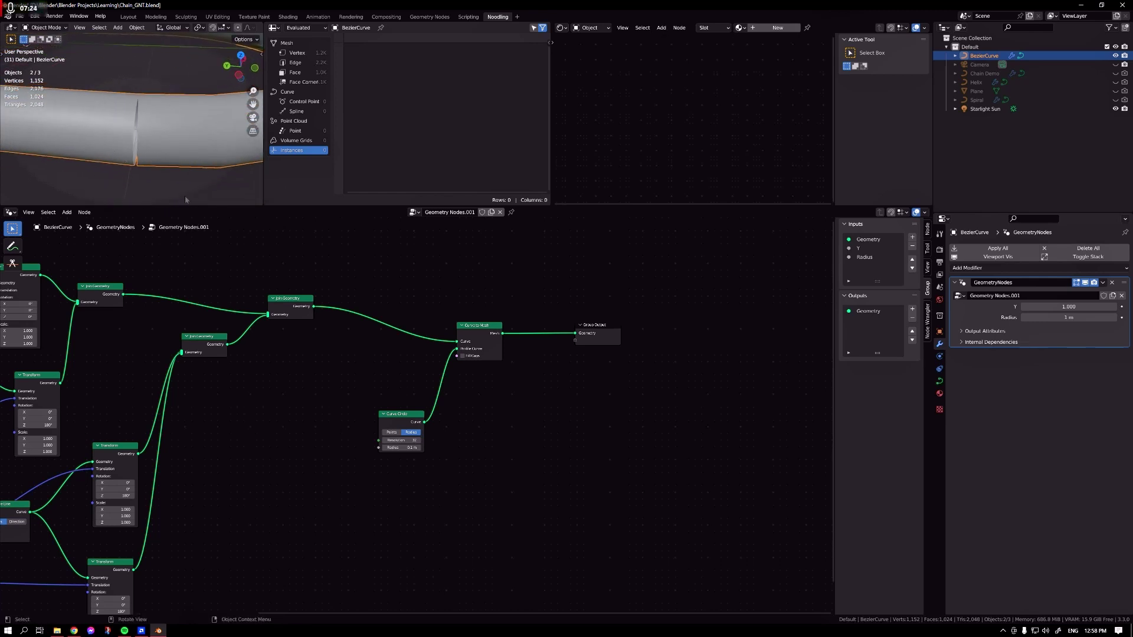
{"action": "middle_click_drag", "start_coordinate": [132, 157], "coordinate": [158, 99]}
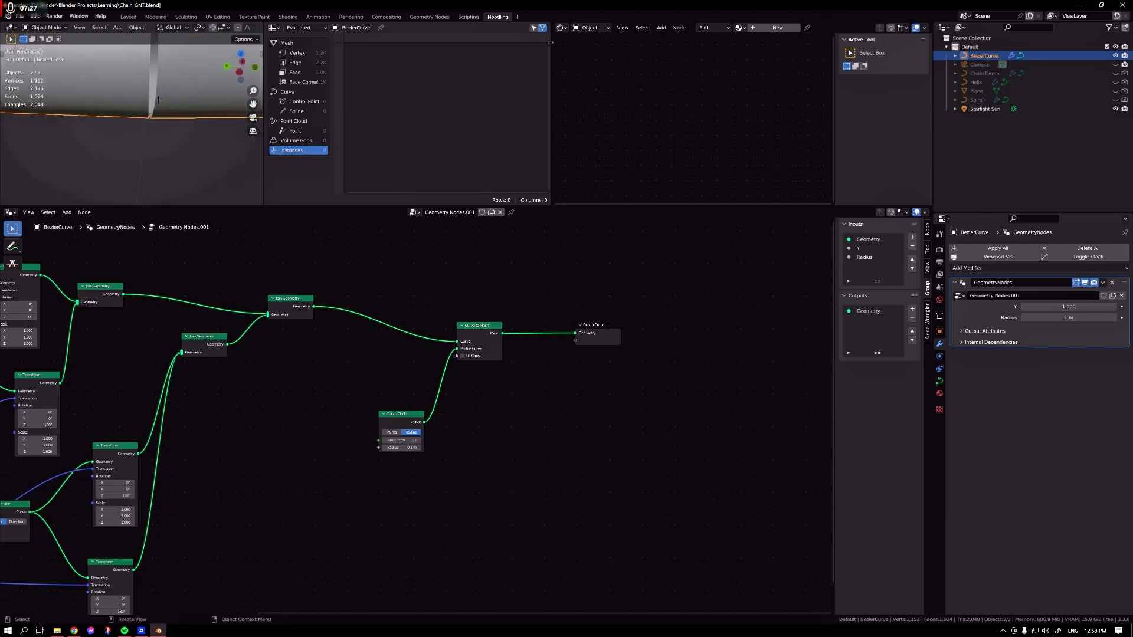
{"action": "middle_click_drag", "start_coordinate": [157, 59], "coordinate": [160, 137]}
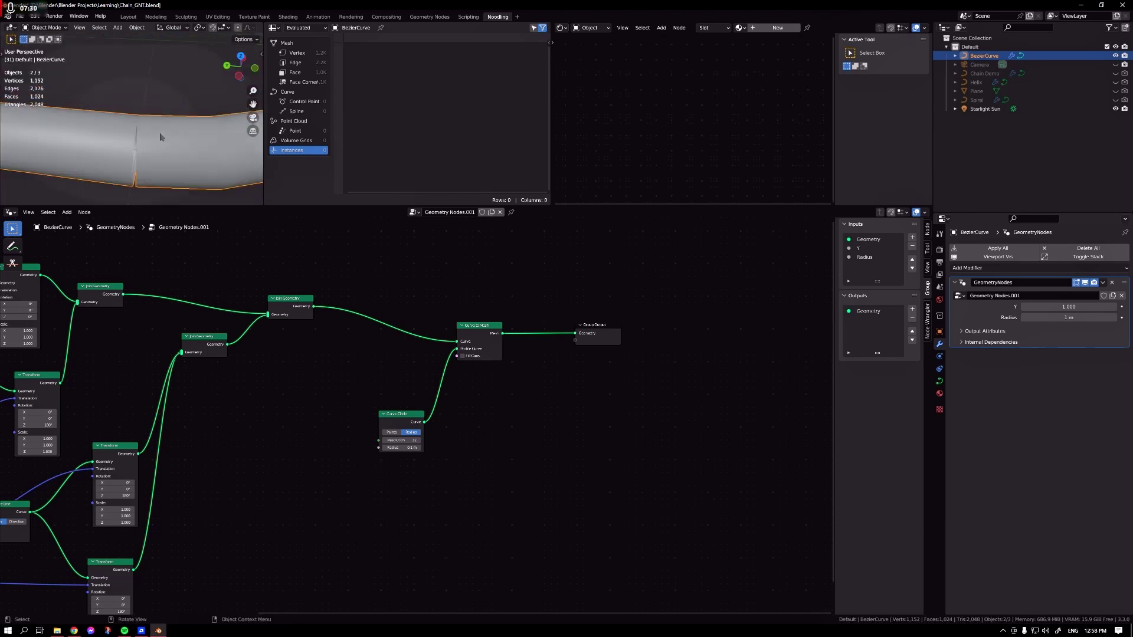
{"action": "middle_click_drag", "start_coordinate": [138, 184], "coordinate": [163, 193]}
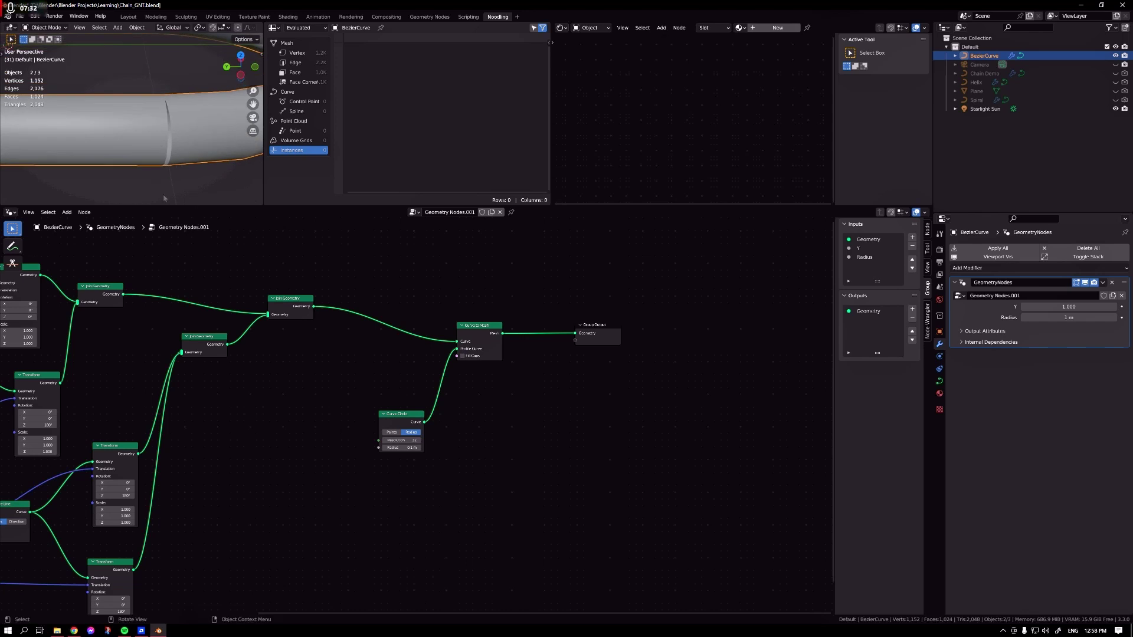
{"action": "left_click_drag", "start_coordinate": [465, 333], "coordinate": [473, 344]}
{"action": "left_click_drag", "start_coordinate": [408, 415], "coordinate": [420, 417]}
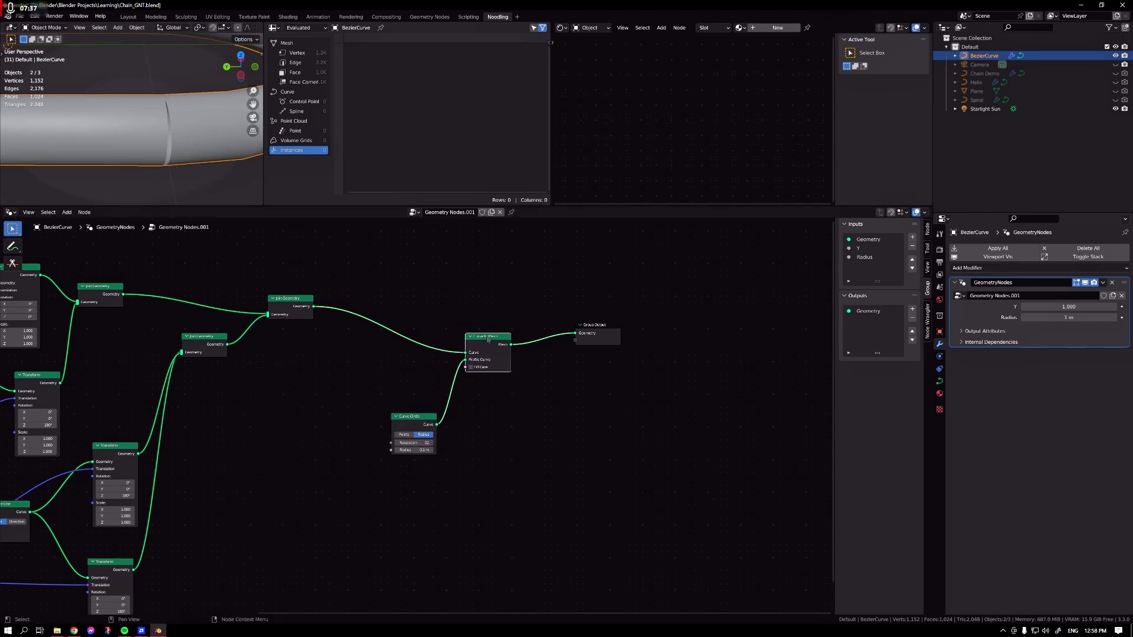
{"action": "key", "text": "shift+d"}
{"action": "left_click", "coordinate": [360, 304]}
{"action": "middle_click_drag", "start_coordinate": [465, 294], "coordinate": [436, 307]}
{"action": "key", "text": "shift+a"}
{"action": "left_click", "coordinate": [433, 308]}
{"action": "type", "text": "jo"}
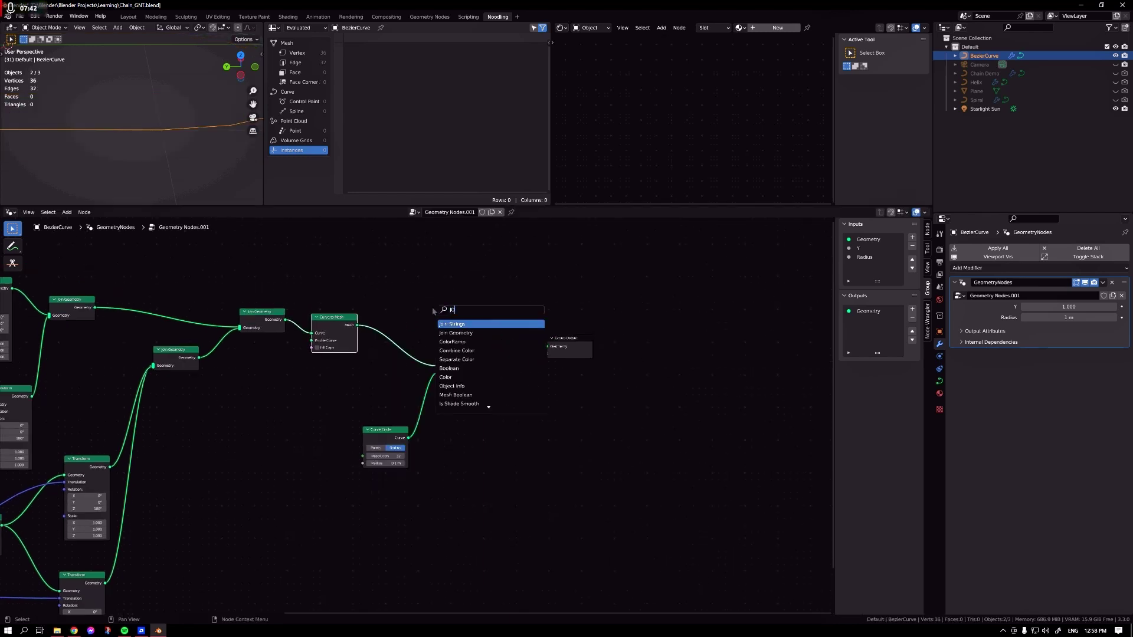
{"action": "key", "text": "Escape"}
Insert a Merge by Distance node after the first Curve to Mesh node and delete the stray copy of it.
{"action": "key", "text": "shift+a"}
{"action": "left_click", "coordinate": [447, 301]}
{"action": "type", "text": "ME"}
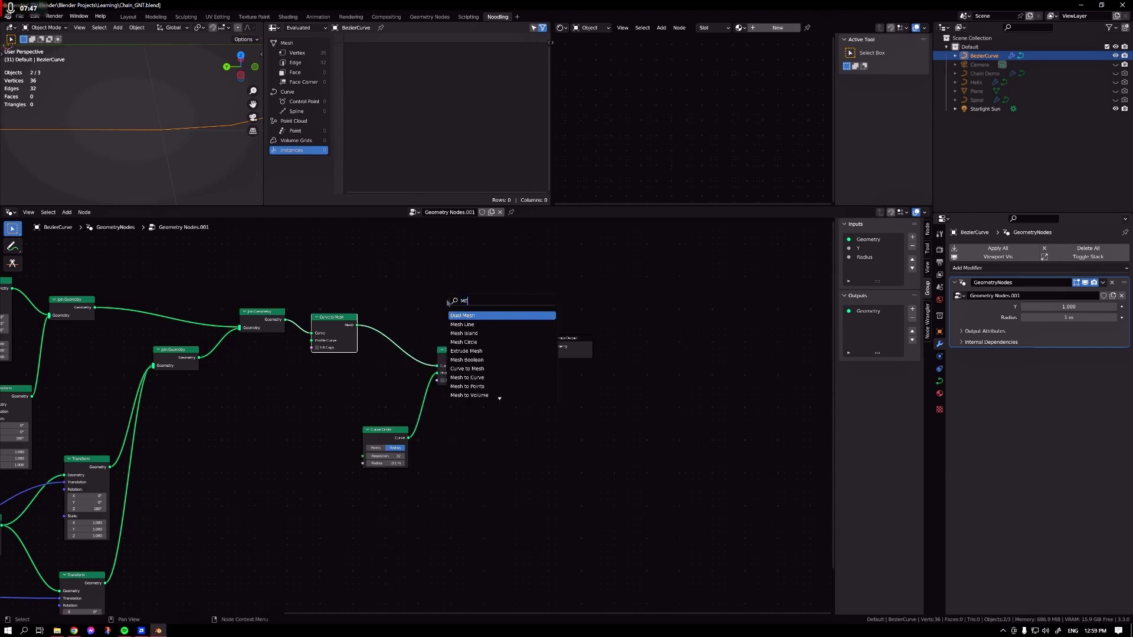
{"action": "key", "text": "BackSpace"}
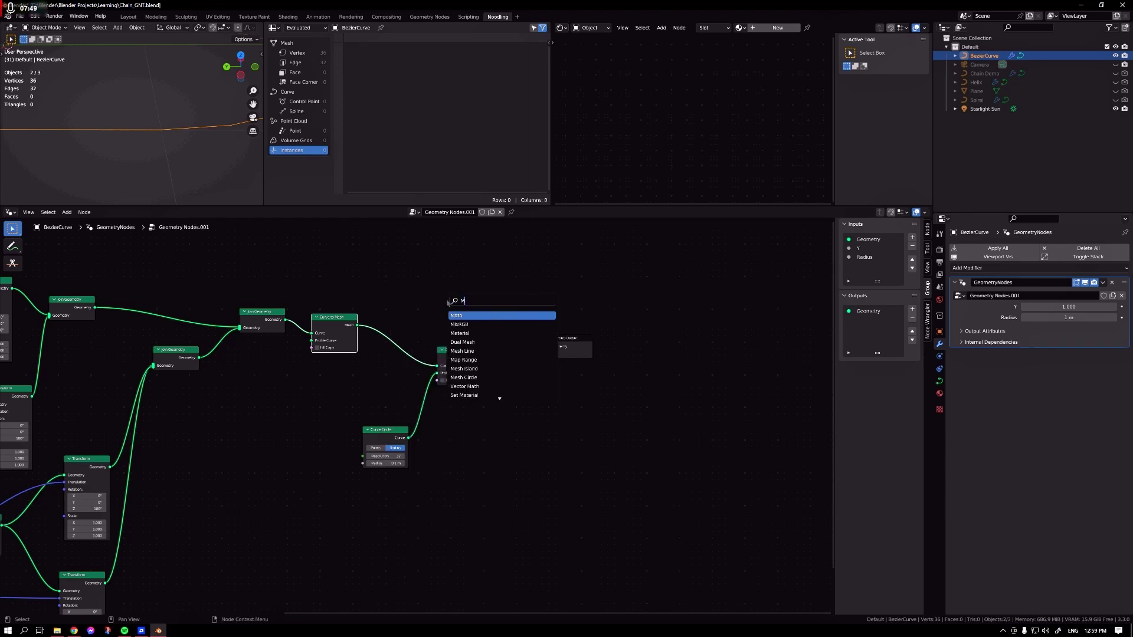
{"action": "type", "text": "erge"}
{"action": "key", "text": "Return"}
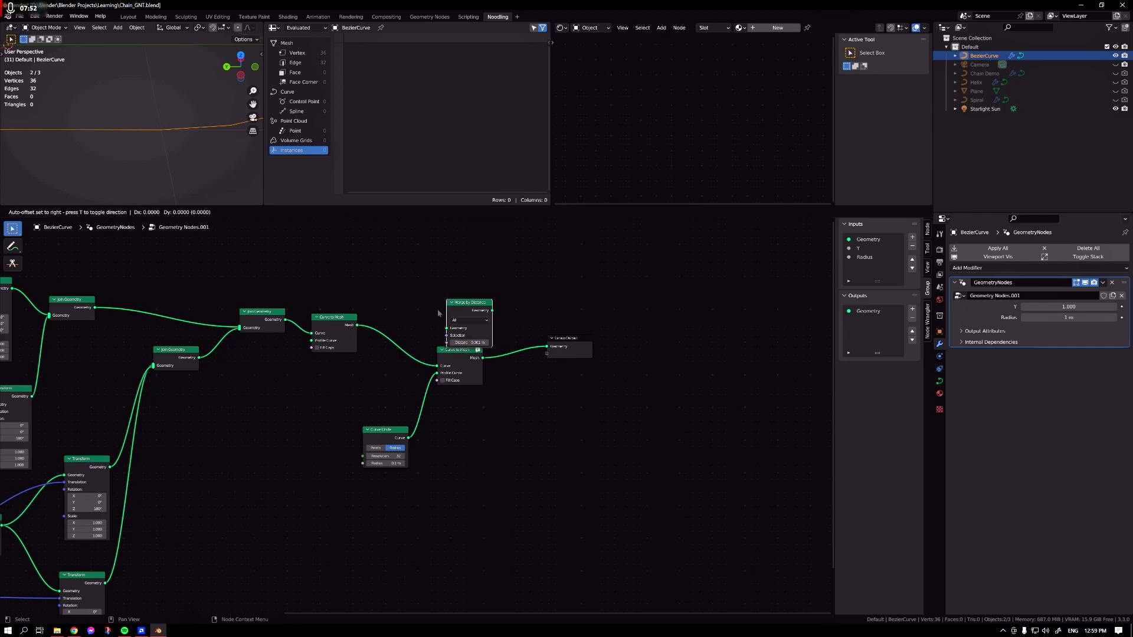
{"action": "left_click", "coordinate": [350, 316]}
{"action": "right_click", "coordinate": [375, 316]}
{"action": "left_click", "coordinate": [387, 314]}
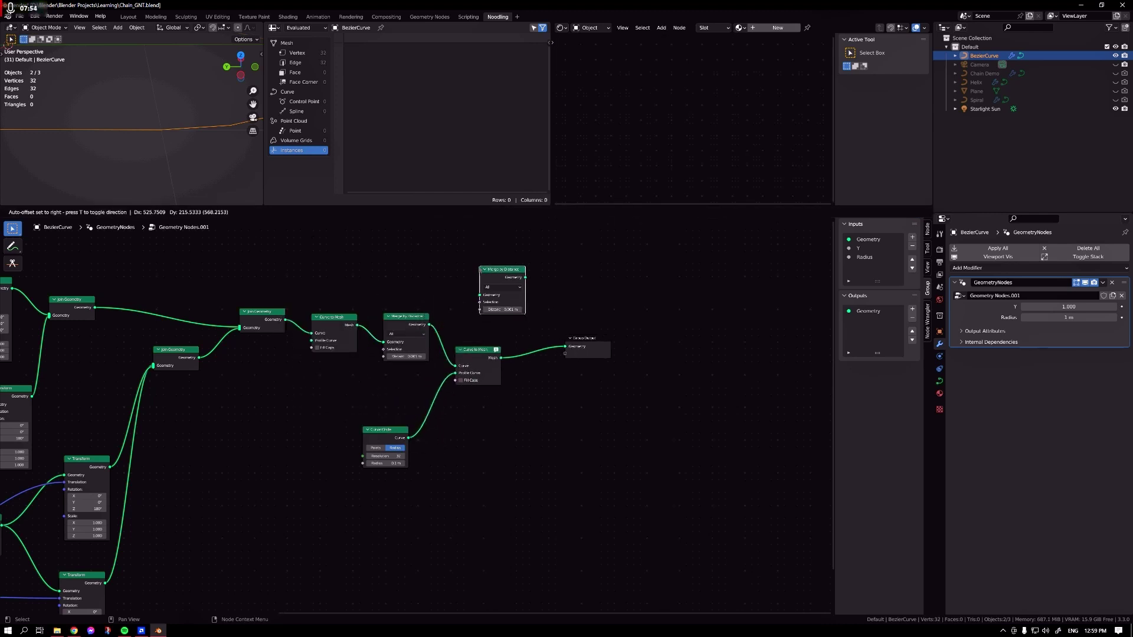
{"action": "left_click", "coordinate": [490, 271]}
{"action": "key", "text": "x"}
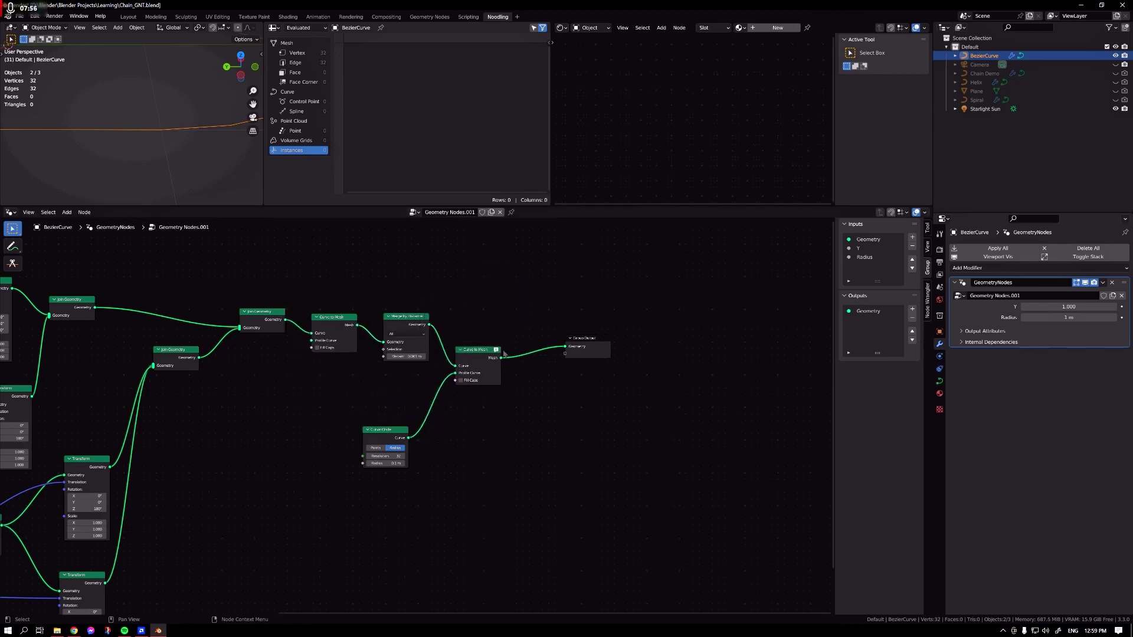
{"action": "key", "text": "shift+a"}
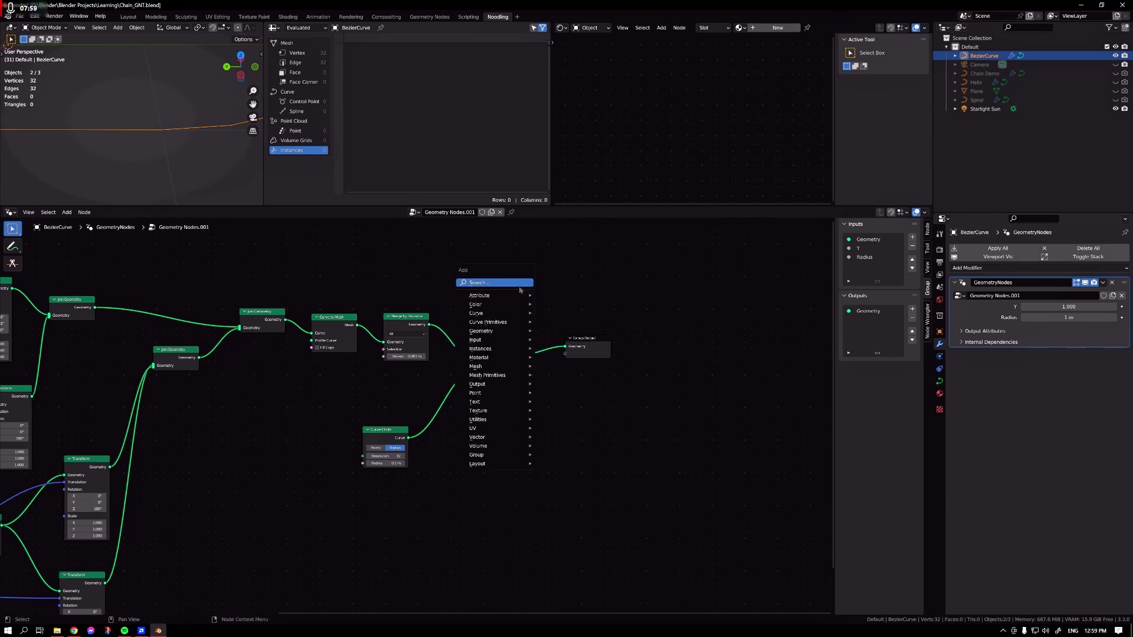
{"action": "type", "text": "curve to m"}
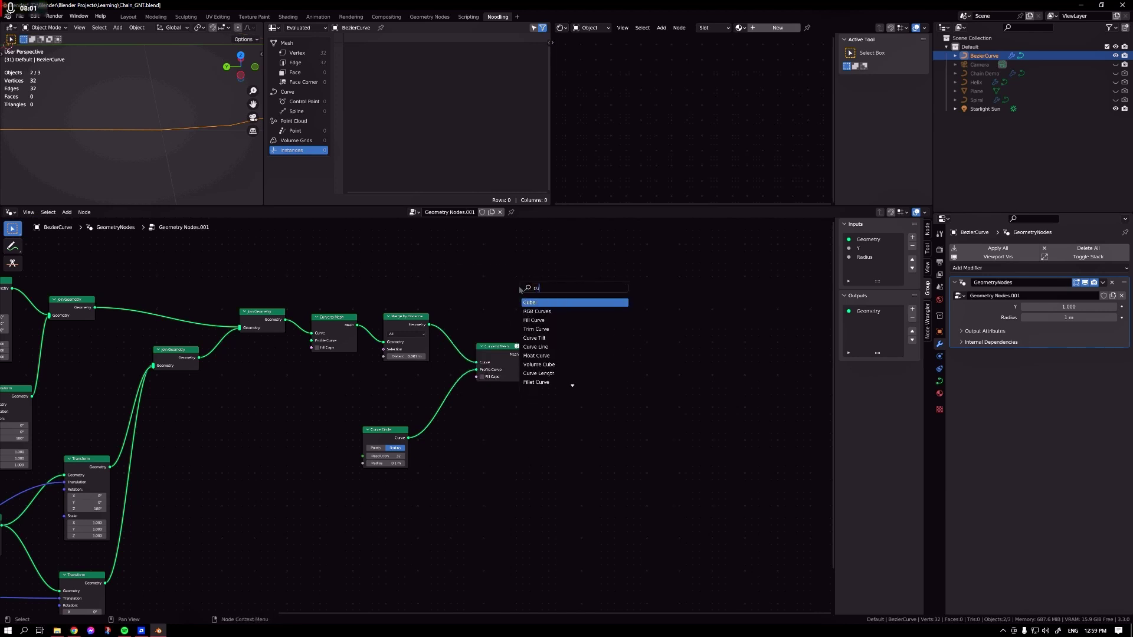
{"action": "key", "text": "Return"}
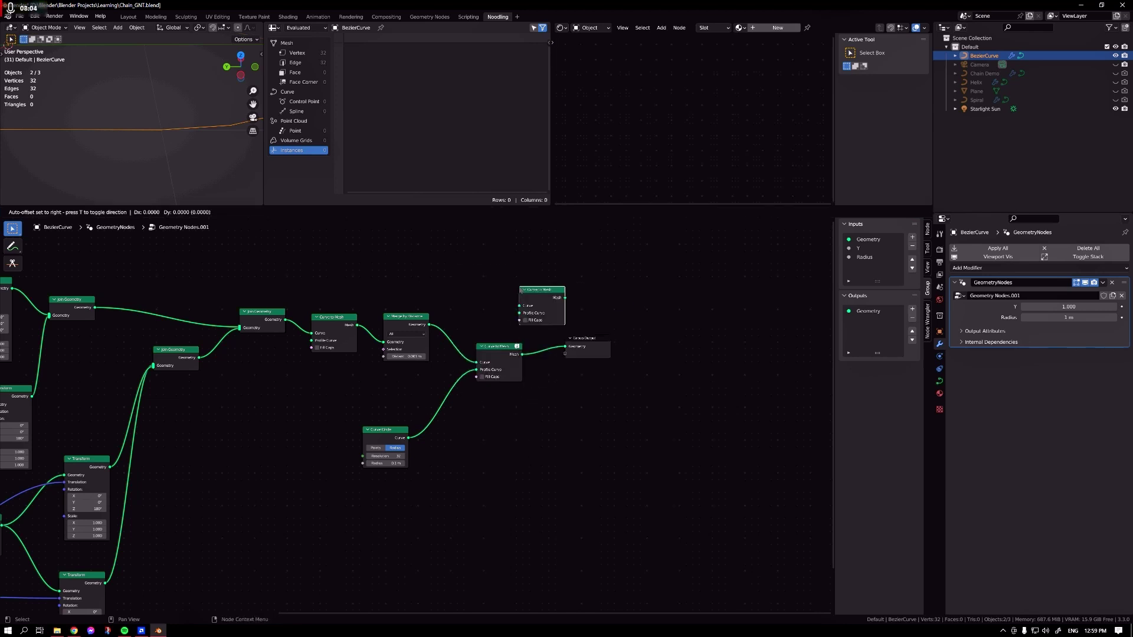
{"action": "right_click", "coordinate": [520, 290]}
Insert a Mesh to Curve node between Merge by Distance and the final Curve to Mesh, and check the tube's joint.
{"action": "key", "text": "shift+a"}
{"action": "left_click", "coordinate": [489, 272]}
{"action": "type", "text": "mesh to ve"}
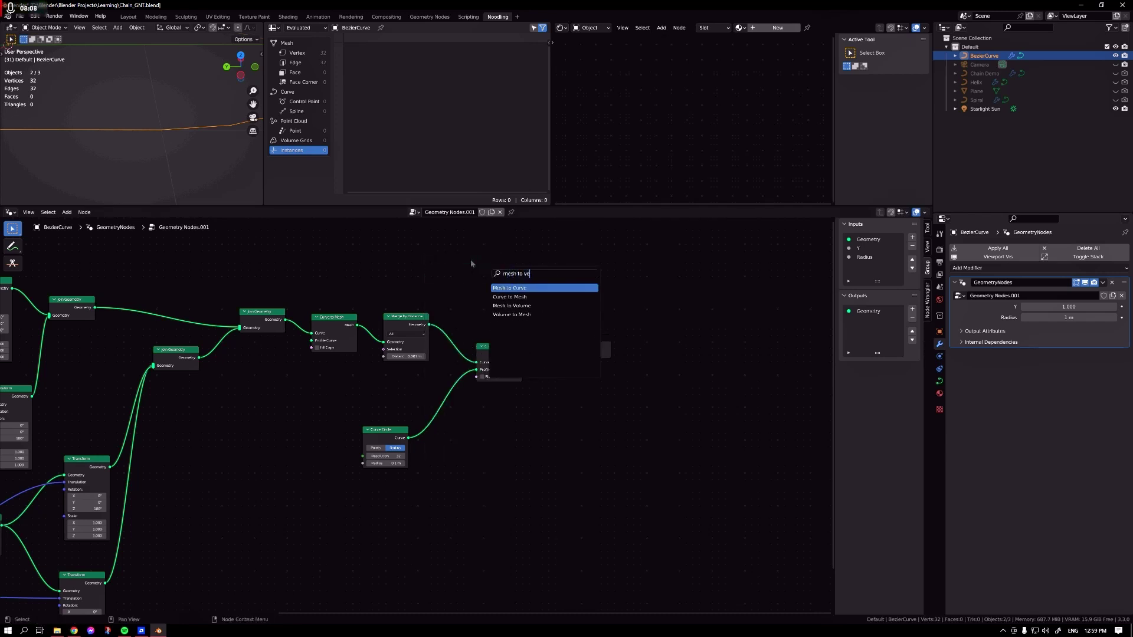
{"action": "key", "text": "Return"}
{"action": "left_click", "coordinate": [478, 354]}
{"action": "middle_click_drag", "start_coordinate": [189, 160], "coordinate": [87, 189]}
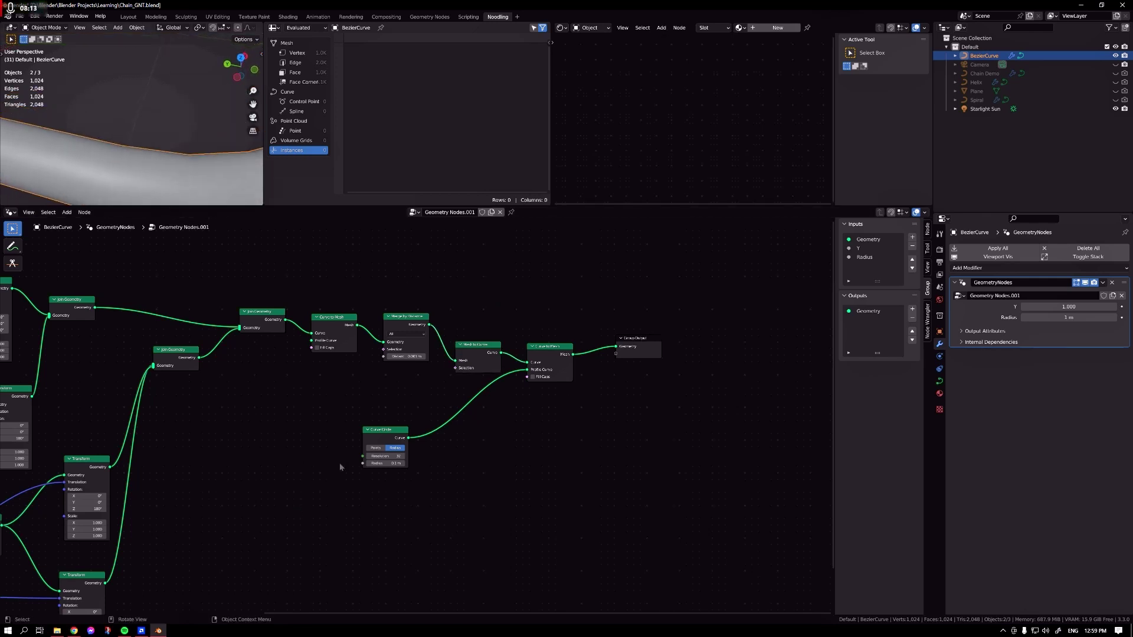
Move the Curve Circle closer beneath the final Curve to Mesh and shift the Group Output farther away.
{"action": "left_click_drag", "start_coordinate": [384, 429], "coordinate": [468, 422]}
{"action": "scroll", "coordinate": [161, 132], "scroll_direction": "down", "scroll_amount": 3}
{"action": "scroll", "coordinate": [161, 132], "scroll_direction": "down", "scroll_amount": 5}
{"action": "left_click_drag", "start_coordinate": [639, 341], "coordinate": [714, 341]}
{"action": "scroll", "coordinate": [466, 306], "scroll_direction": "down", "scroll_amount": 4}
Duplicate the Group Input, place the copy above the final Curve to Mesh chain, and move the Group Output farther out.
{"action": "left_click", "coordinate": [73, 416]}
{"action": "key", "text": "shift+d"}
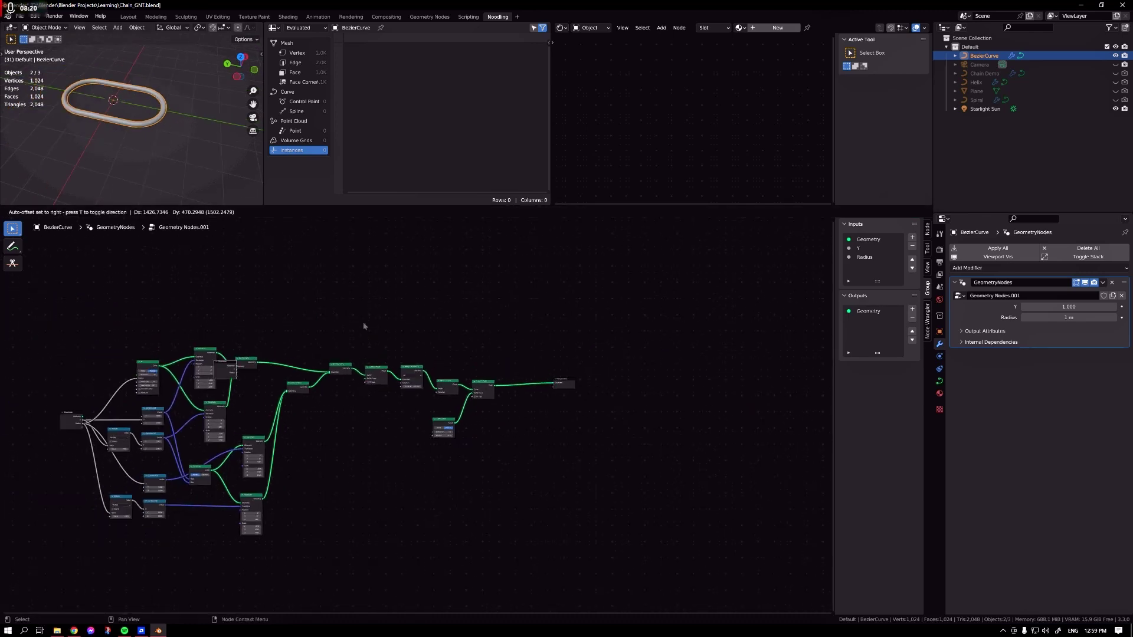
{"action": "left_click", "coordinate": [651, 314]}
{"action": "scroll", "coordinate": [540, 376], "scroll_direction": "up", "scroll_amount": 6}
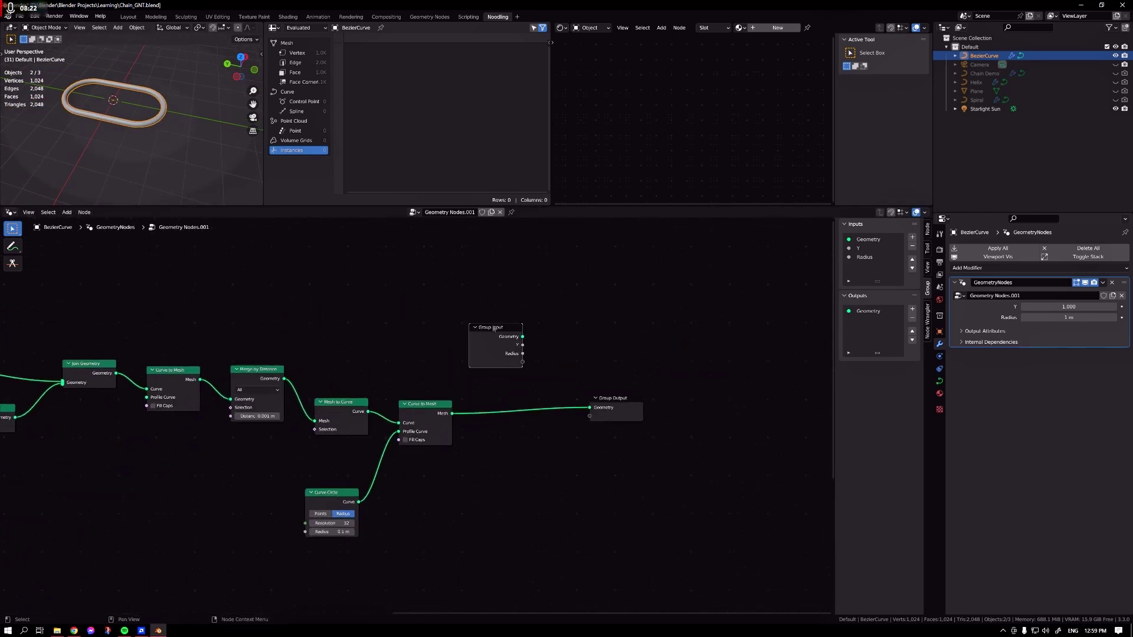
{"action": "left_click_drag", "start_coordinate": [499, 331], "coordinate": [351, 257]}
{"action": "left_click_drag", "start_coordinate": [620, 413], "coordinate": [709, 400]}
Add an Instance on Points node with its Points fed by the copied Group Input's Geometry.
{"action": "left_click_drag", "start_coordinate": [379, 263], "coordinate": [621, 323]}
{"action": "type", "text": "ins"}
{"action": "key", "text": "Return"}
{"action": "left_click", "coordinate": [465, 274]}
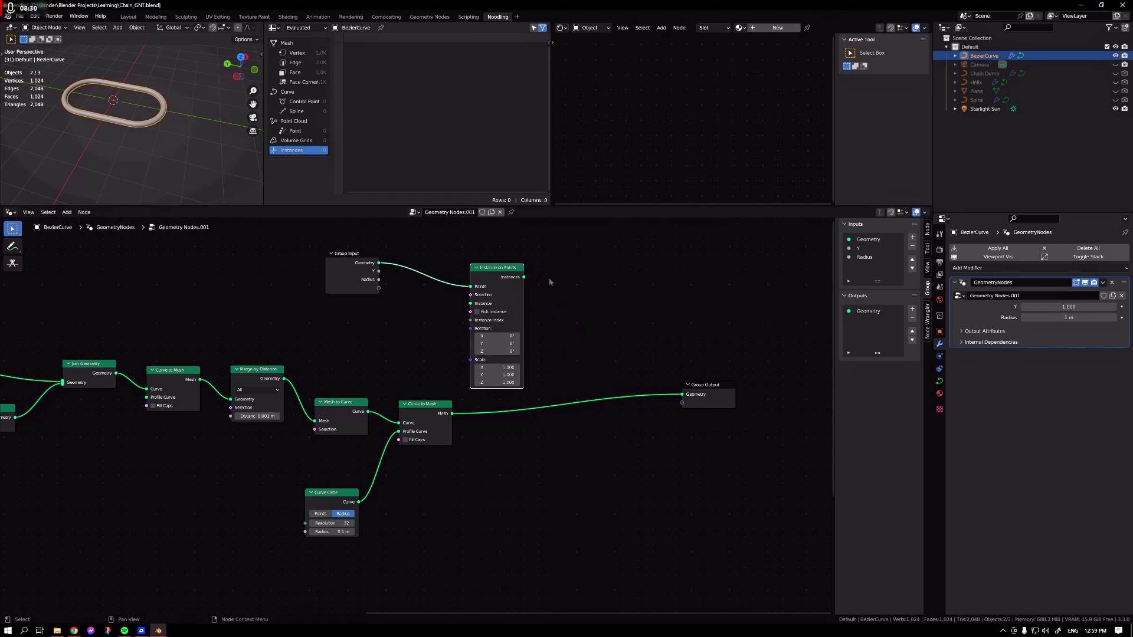
Connect the link mesh to Instance on Points' Instance and its Instances to the Group Output, and move the node farther along the chain.
{"action": "left_click_drag", "start_coordinate": [523, 278], "coordinate": [682, 394]}
{"action": "left_click_drag", "start_coordinate": [452, 414], "coordinate": [470, 303]}
{"action": "middle_click_drag", "start_coordinate": [215, 87], "coordinate": [128, 79]}
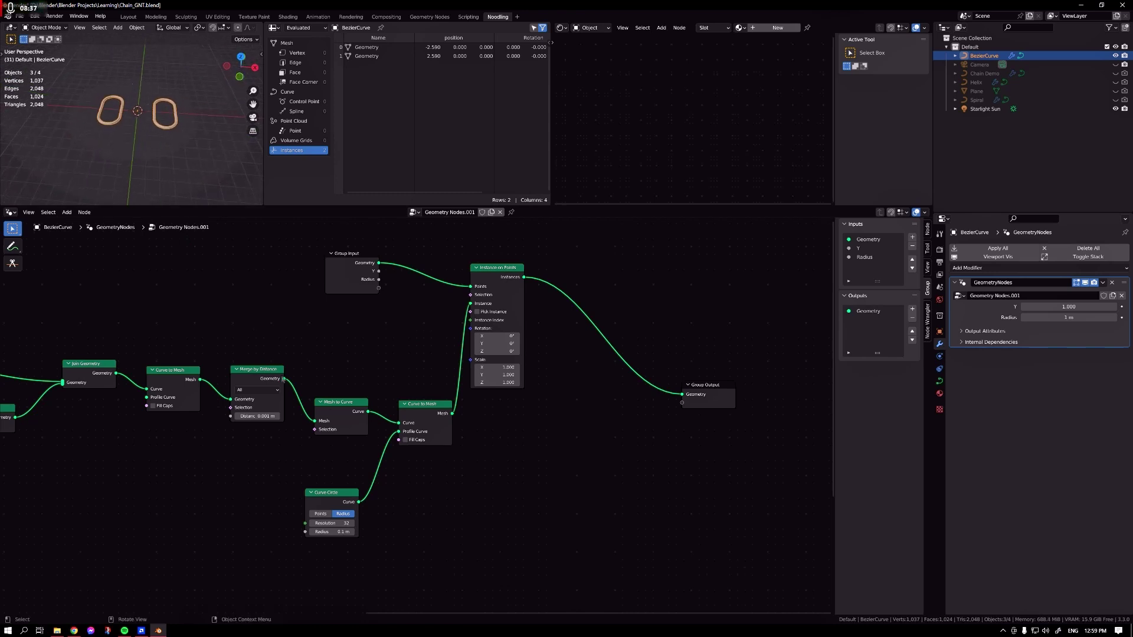
{"action": "left_click_drag", "start_coordinate": [503, 260], "coordinate": [571, 298]}
{"action": "key", "text": "g"}
{"action": "left_click", "coordinate": [624, 352]}
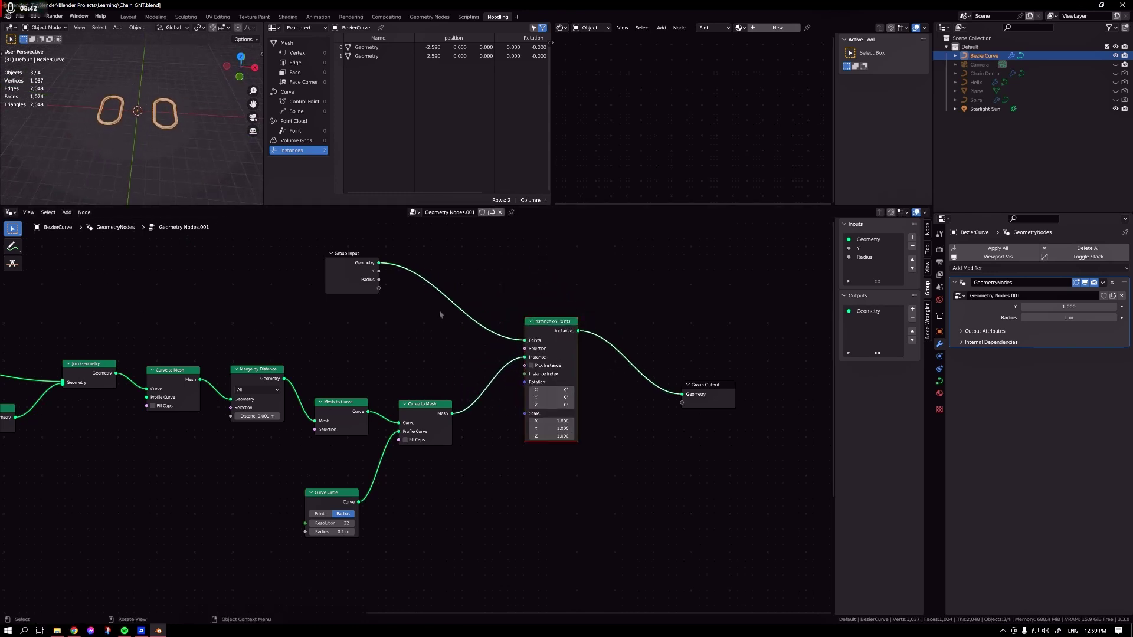
Insert a Resample Curve node between the copied Group Input and Instance on Points, and space the nodes out above the link chain.
{"action": "key", "text": "shift+a"}
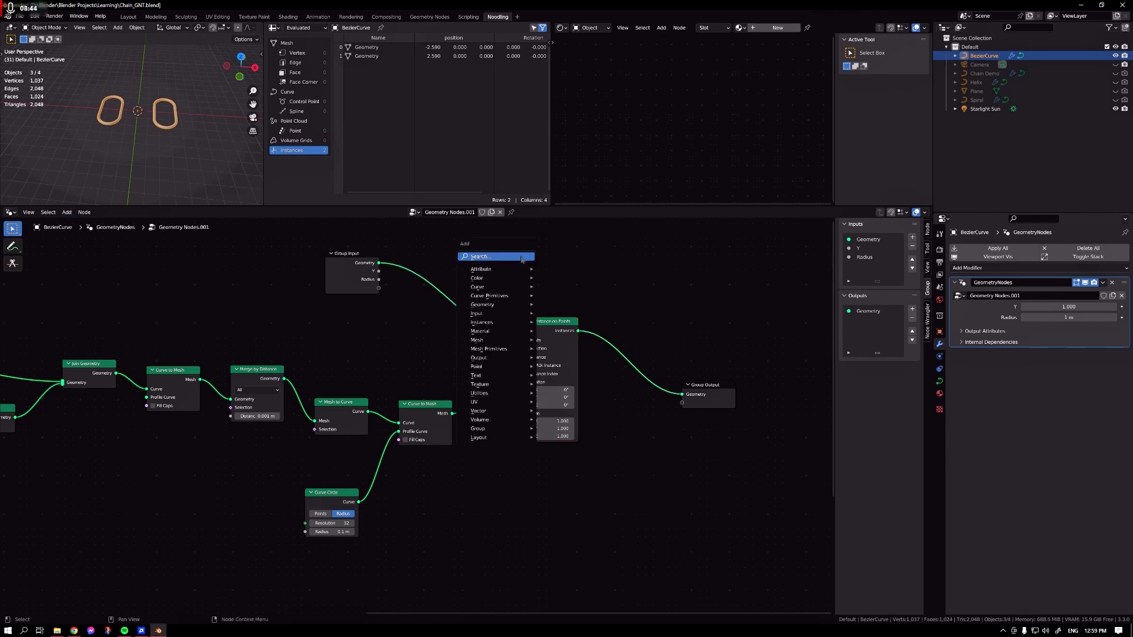
{"action": "type", "text": "resa"}
{"action": "key", "text": "Return"}
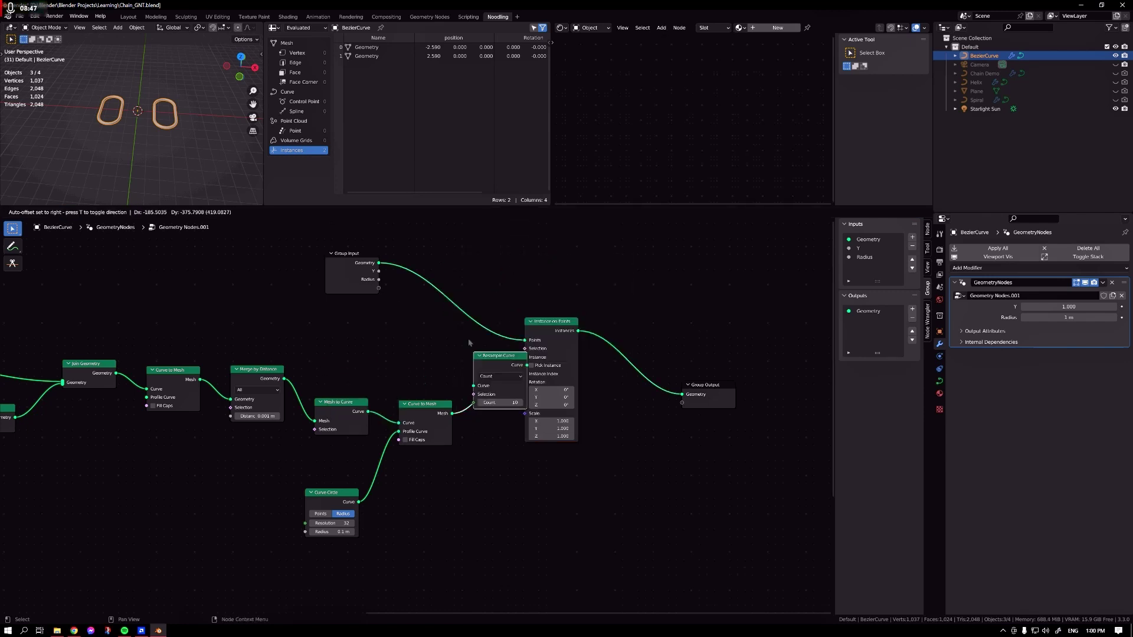
{"action": "left_click", "coordinate": [454, 277]}
{"action": "scroll", "coordinate": [210, 127], "scroll_direction": "up", "scroll_amount": 7}
{"action": "middle_click_drag", "start_coordinate": [209, 126], "coordinate": [173, 94]}
{"action": "scroll", "coordinate": [154, 118], "scroll_direction": "down", "scroll_amount": 4}
{"action": "left_click_drag", "start_coordinate": [363, 264], "coordinate": [282, 255]}
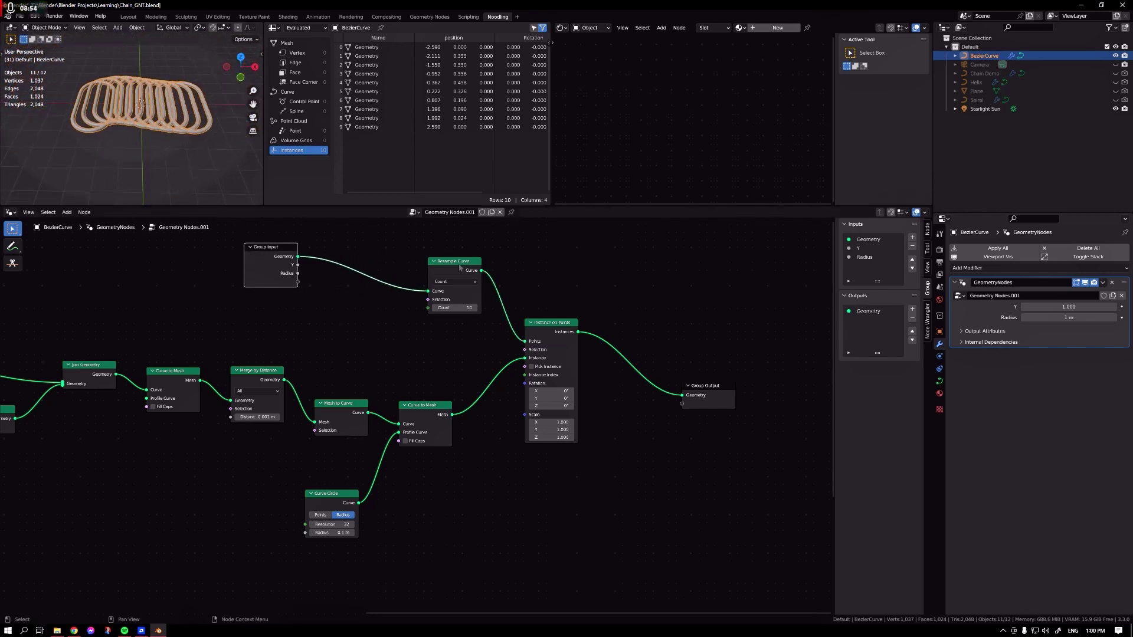
{"action": "left_click_drag", "start_coordinate": [458, 282], "coordinate": [372, 259]}
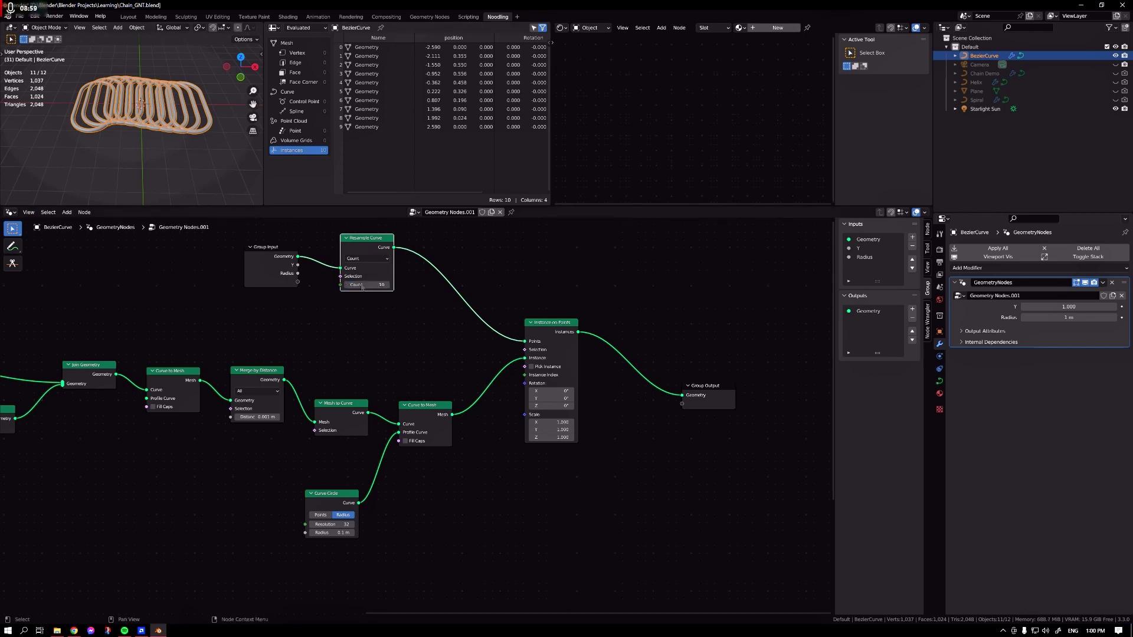
Lower the Resample Curve's Count slightly and switch its mode to Evaluated.
{"action": "mouse_move", "coordinate": [361, 286]}
{"action": "left_mouse_down"}
{"action": "mouse_move", "coordinate": [407, 288]}
{"action": "mouse_move", "coordinate": [331, 292]}
{"action": "mouse_move", "coordinate": [384, 298]}
{"action": "mouse_move", "coordinate": [361, 305]}
{"action": "left_mouse_up"}
{"action": "left_click", "coordinate": [367, 259]}
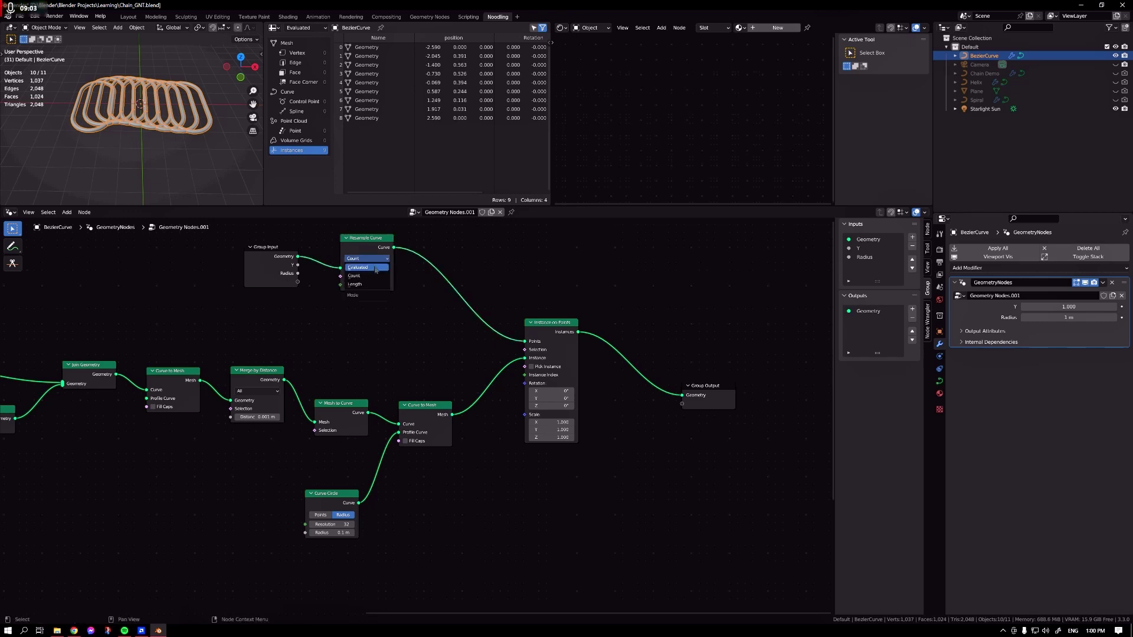
{"action": "left_click", "coordinate": [366, 264]}
Try moving the curve's selected point far outward in Edit Mode to test the link spacing, and undo the move.
{"action": "key", "text": "Tab"}
{"action": "key", "text": "g"}
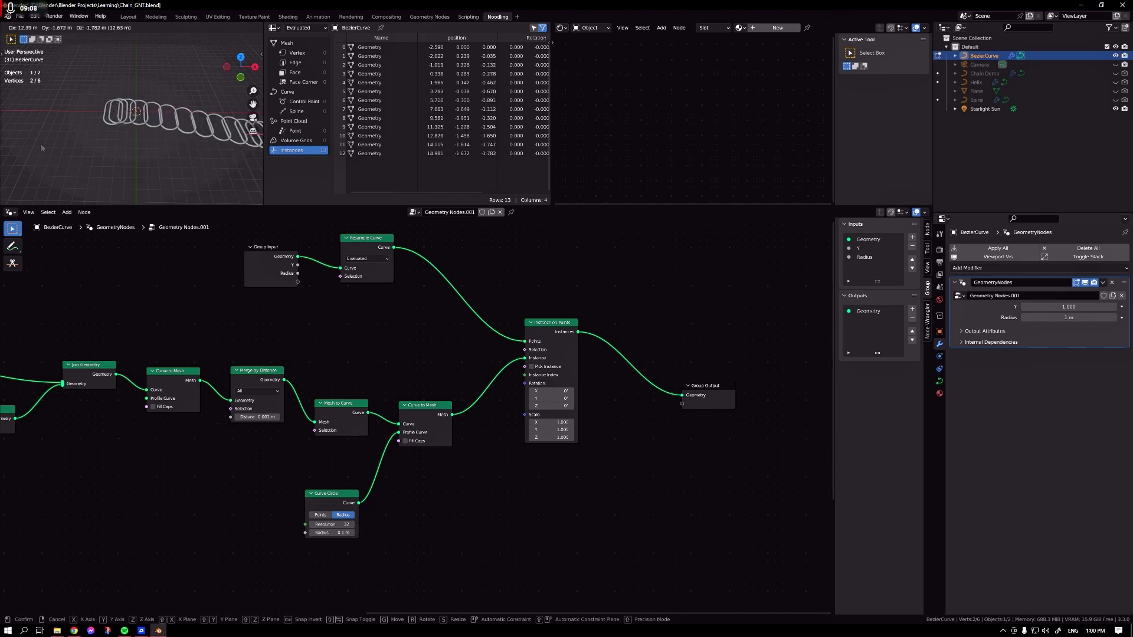
{"action": "left_click", "coordinate": [160, 111]}
{"action": "scroll", "coordinate": [160, 112], "scroll_direction": "down", "scroll_amount": 5}
{"action": "mouse_move", "coordinate": [160, 130]}
{"action": "middle_mouse_down"}
{"action": "mouse_move", "coordinate": [74, 136]}
{"action": "mouse_move", "coordinate": [174, 136]}
{"action": "middle_mouse_up"}
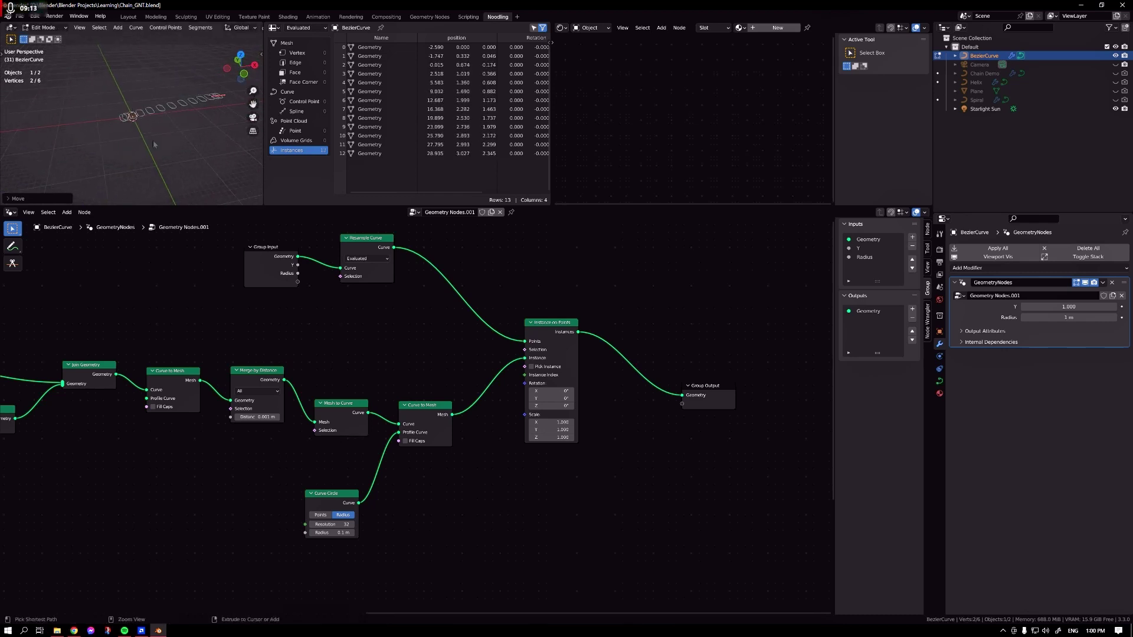
{"action": "key", "text": "ctrl+z"}
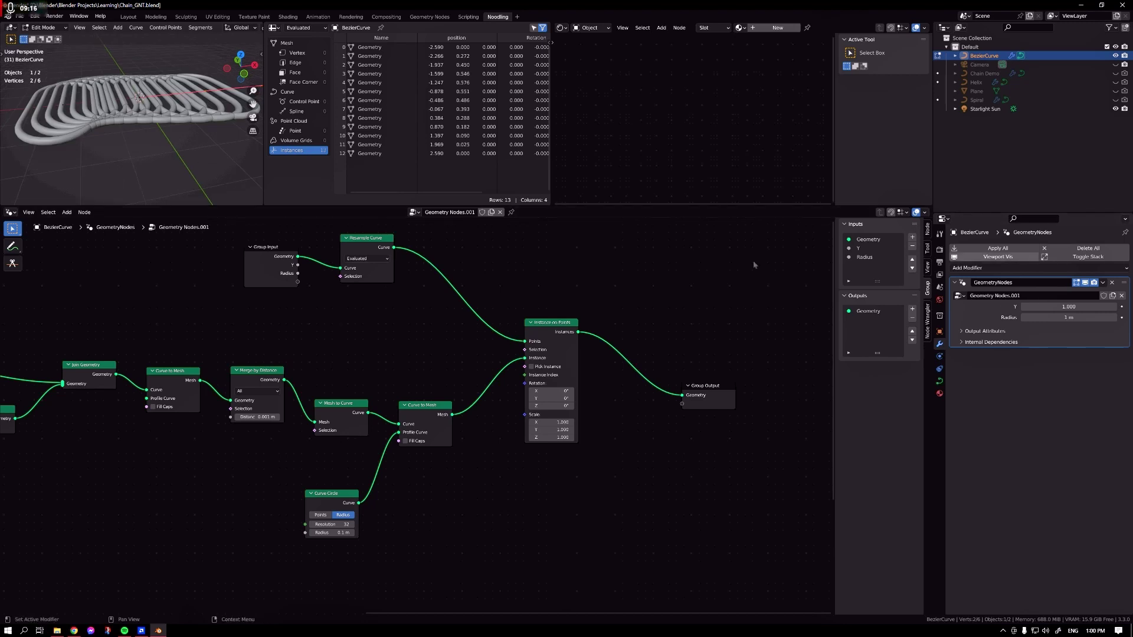
Switch the Resample Curve to Length mode and raise its Length to about 0.65 m.
{"action": "left_click", "coordinate": [366, 259]}
{"action": "left_click", "coordinate": [367, 285]}
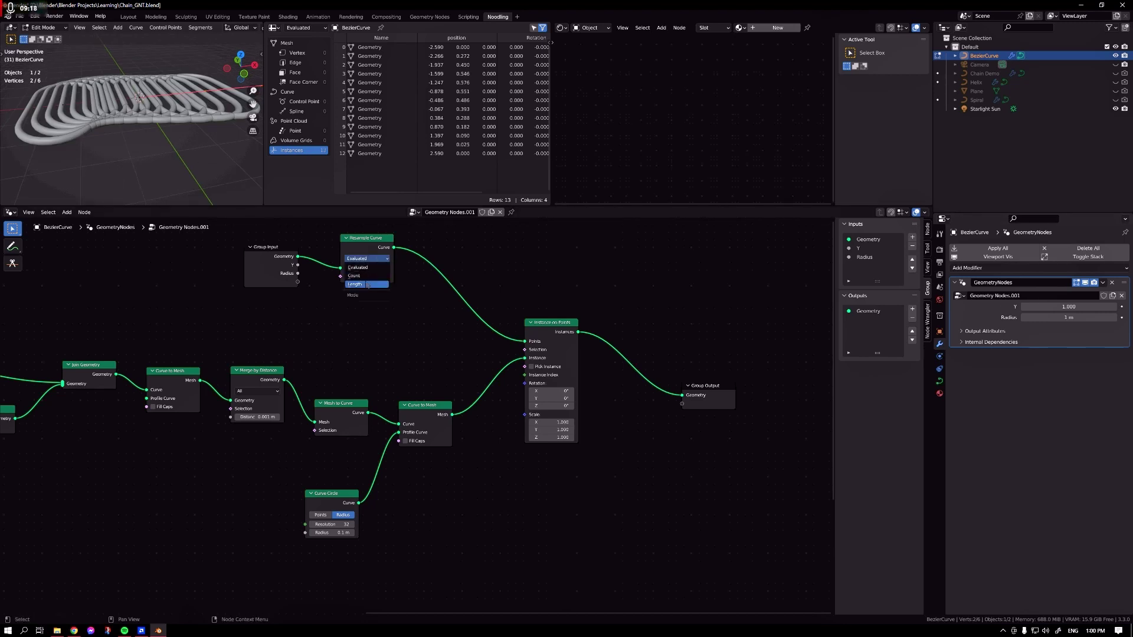
{"action": "scroll", "coordinate": [128, 127], "scroll_direction": "up", "scroll_amount": 3}
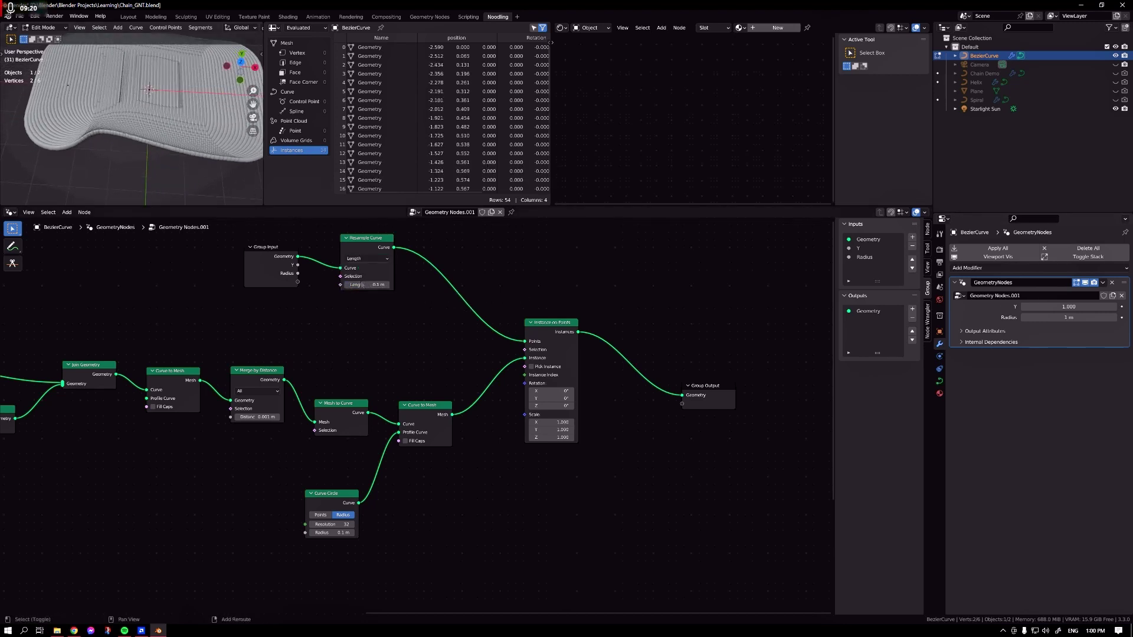
{"action": "left_click_drag", "start_coordinate": [366, 285], "coordinate": [417, 285]}
Shrink the chain link by setting the modifier's Radius to 0.05 m and its Y to 0.05.
{"action": "middle_click_drag", "start_coordinate": [136, 322], "coordinate": [534, 283]}
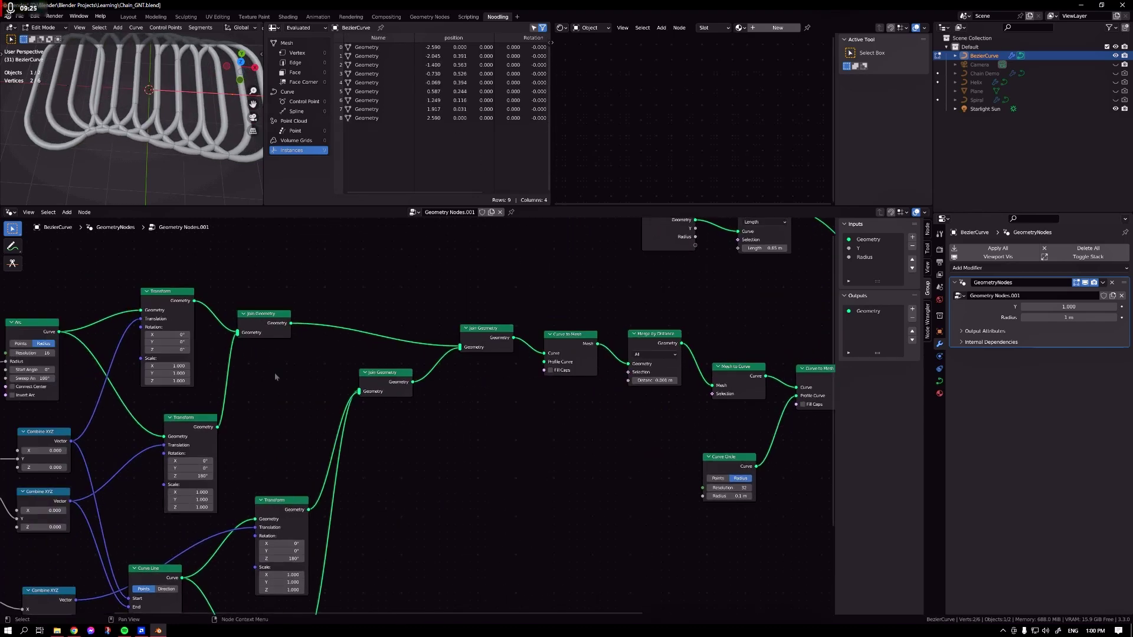
{"action": "middle_click_drag", "start_coordinate": [243, 422], "coordinate": [368, 410]}
{"action": "middle_click_drag", "start_coordinate": [221, 362], "coordinate": [285, 352]}
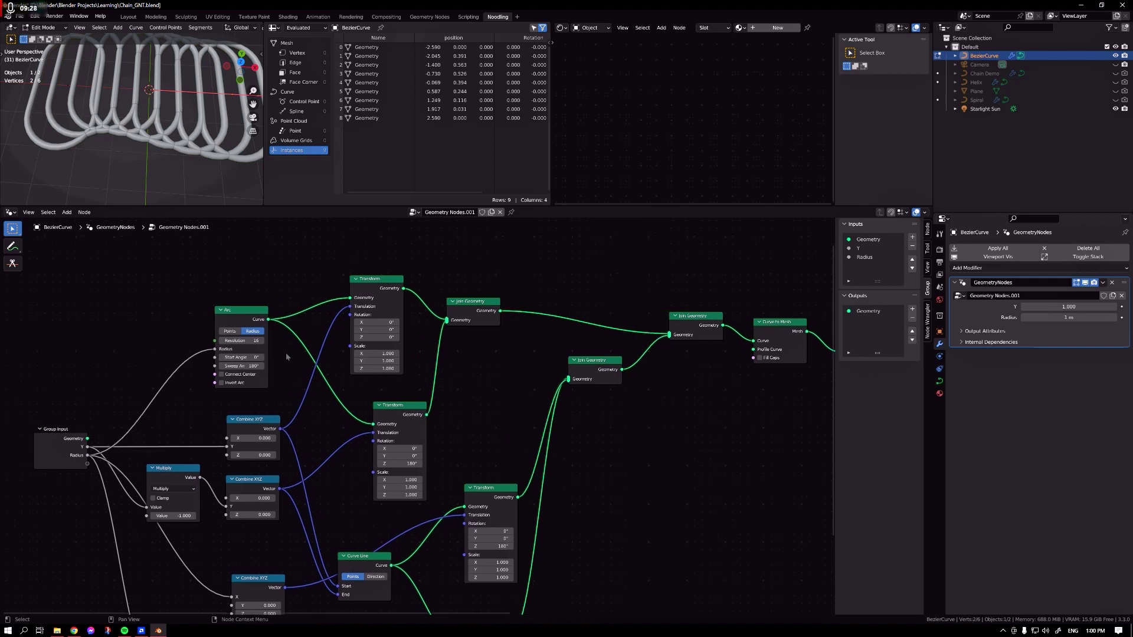
{"action": "left_click", "coordinate": [1071, 318]}
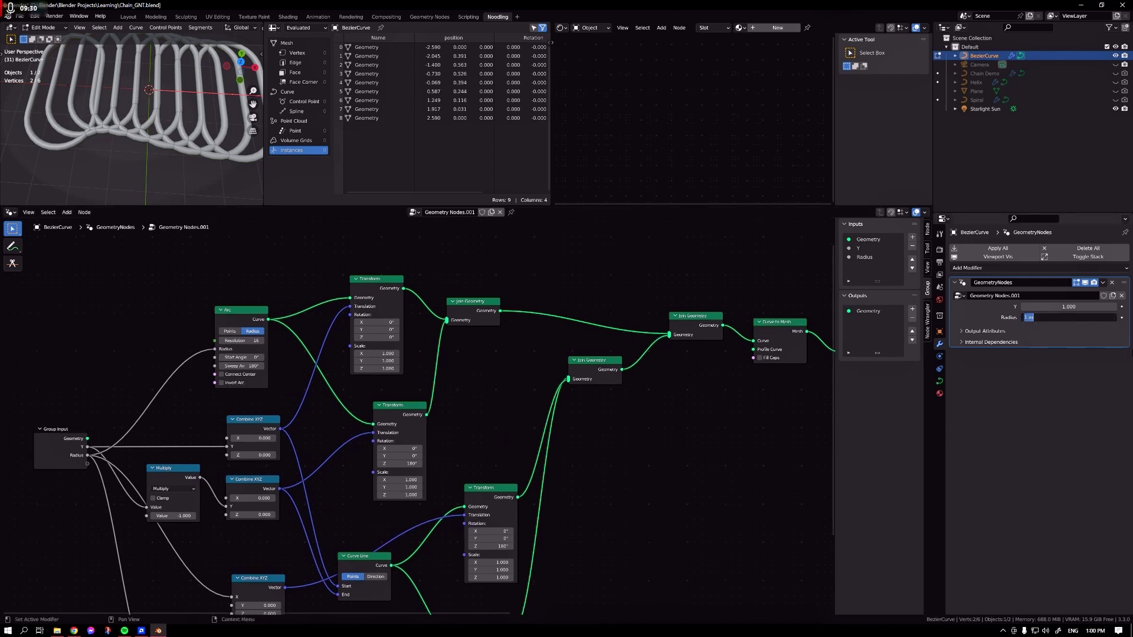
{"action": "type", "text": "0.05"}
{"action": "key", "text": "Return"}
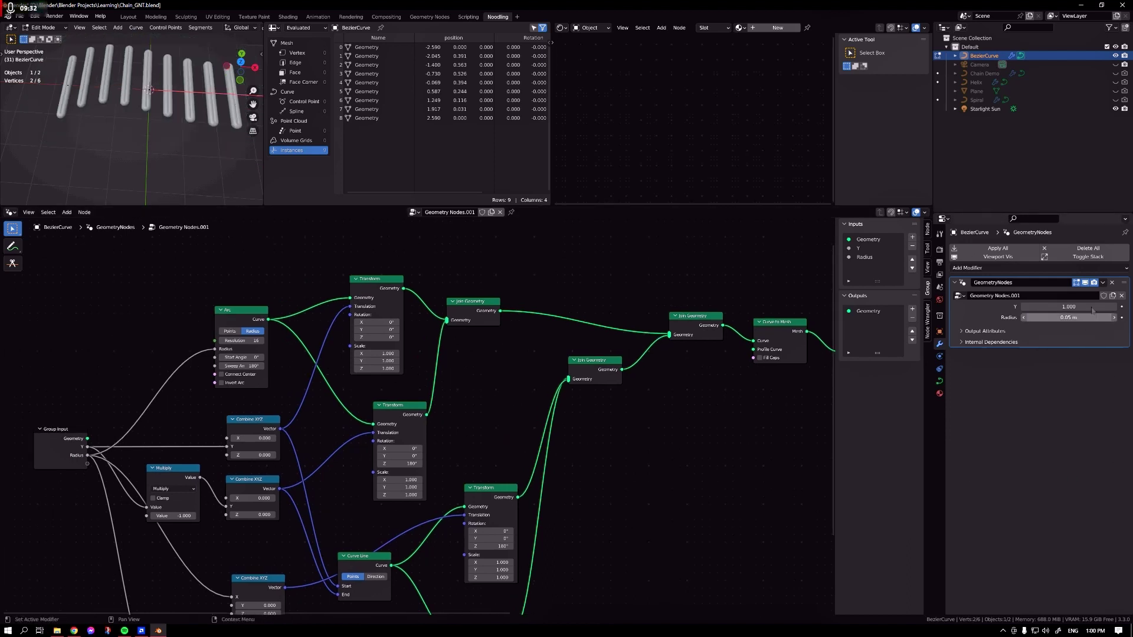
{"action": "left_click", "coordinate": [1068, 306]}
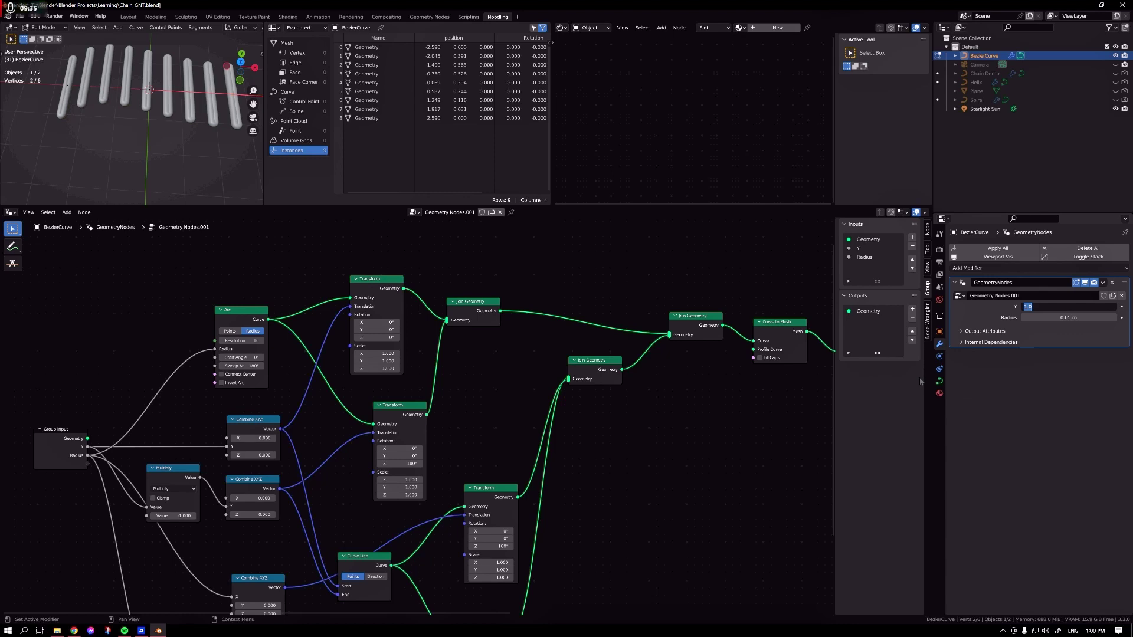
{"action": "type", "text": "0.05"}
{"action": "key", "text": "Return"}
Set the Curve Circle's Radius to 0.005 m and inspect the thinner links up close.
{"action": "middle_click_drag", "start_coordinate": [764, 412], "coordinate": [549, 421]}
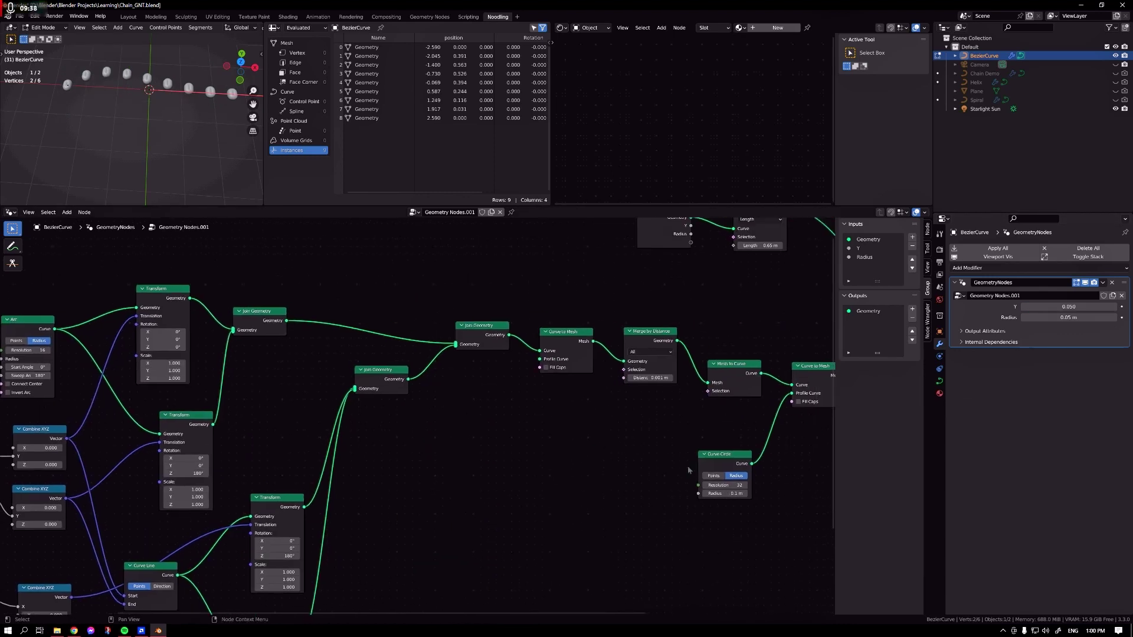
{"action": "left_click", "coordinate": [729, 495]}
{"action": "type", "text": "0.005"}
{"action": "key", "text": "Return"}
{"action": "scroll", "coordinate": [159, 79], "scroll_direction": "up", "scroll_amount": 7}
{"action": "middle_click_drag", "start_coordinate": [159, 79], "coordinate": [90, 200], "text": "shift"}
{"action": "scroll", "coordinate": [140, 80], "scroll_direction": "up", "scroll_amount": 3}
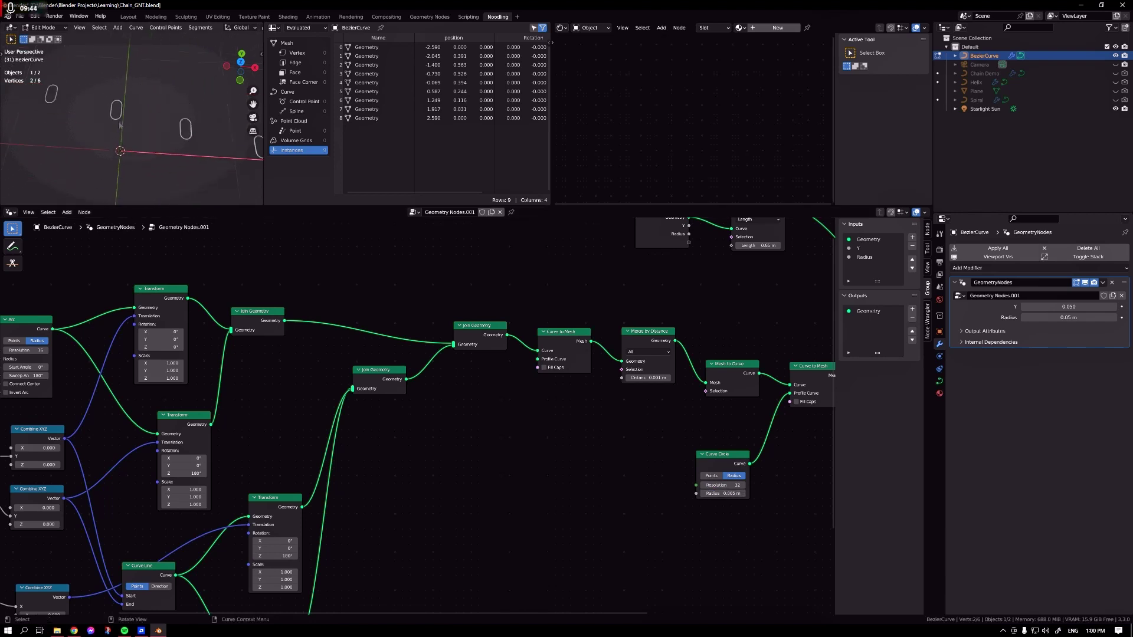
Reposition the Resample Curve closer to Instance on Points and spread the copied Group Input away from it.
{"action": "middle_click_drag", "start_coordinate": [325, 303], "coordinate": [21, 449]}
{"action": "middle_click_drag", "start_coordinate": [394, 385], "coordinate": [394, 377]}
{"action": "left_click_drag", "start_coordinate": [469, 340], "coordinate": [498, 365]}
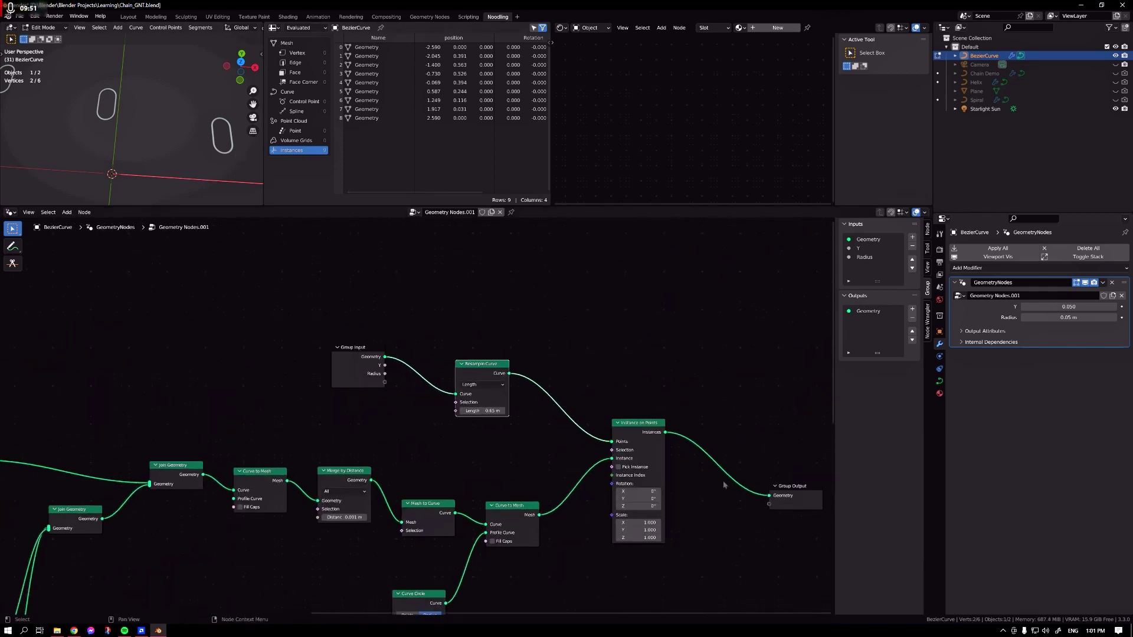
{"action": "left_click_drag", "start_coordinate": [477, 367], "coordinate": [467, 378]}
{"action": "left_click_drag", "start_coordinate": [355, 349], "coordinate": [312, 354]}
{"action": "left_click", "coordinate": [185, 419]}
Move the copied Group Input much farther back from the Resample Curve, leaving room for more nodes between them.
{"action": "scroll", "coordinate": [230, 407], "scroll_direction": "down", "scroll_amount": 3}
{"action": "middle_click_drag", "start_coordinate": [230, 406], "coordinate": [551, 280]}
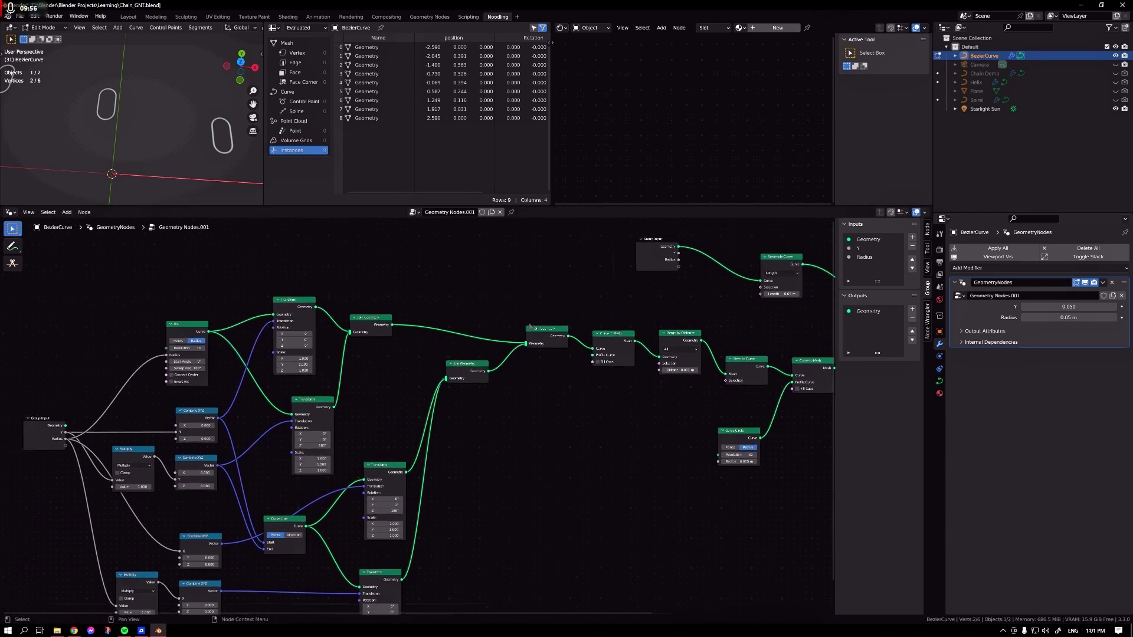
{"action": "middle_click_drag", "start_coordinate": [714, 310], "coordinate": [423, 340]}
{"action": "left_click", "coordinate": [377, 290]}
{"action": "key", "text": "g"}
{"action": "left_click", "coordinate": [261, 337]}
{"action": "middle_click_drag", "start_coordinate": [260, 327], "coordinate": [368, 308]}
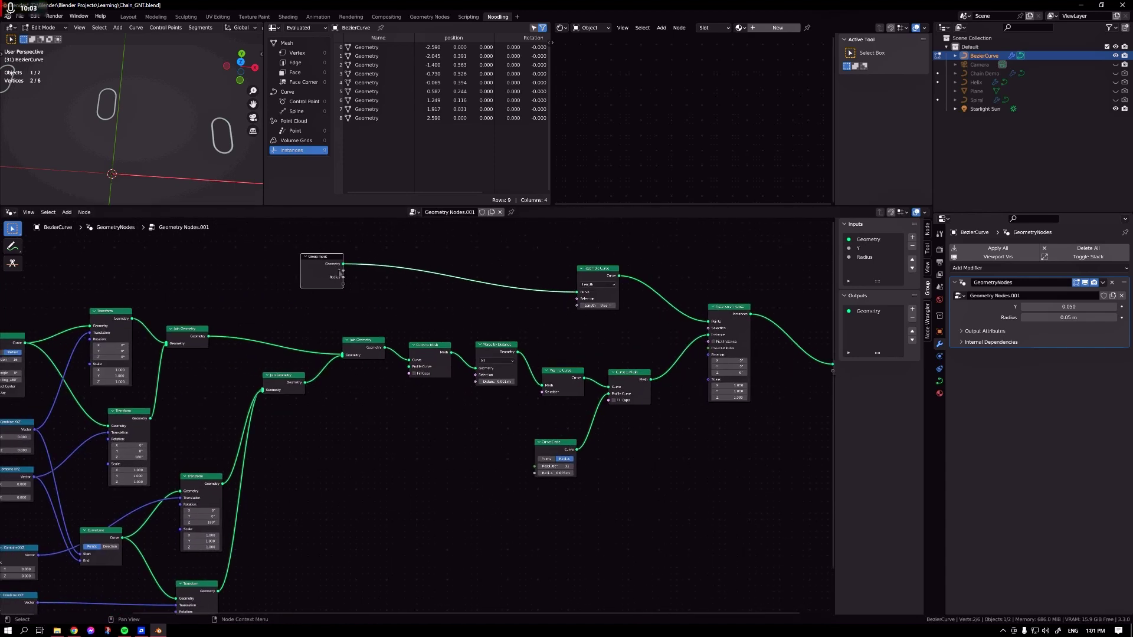
Try slightly larger Y and Radius values in the modifier, and reset both to their defaults.
{"action": "middle_click_drag", "start_coordinate": [124, 271], "coordinate": [201, 263]}
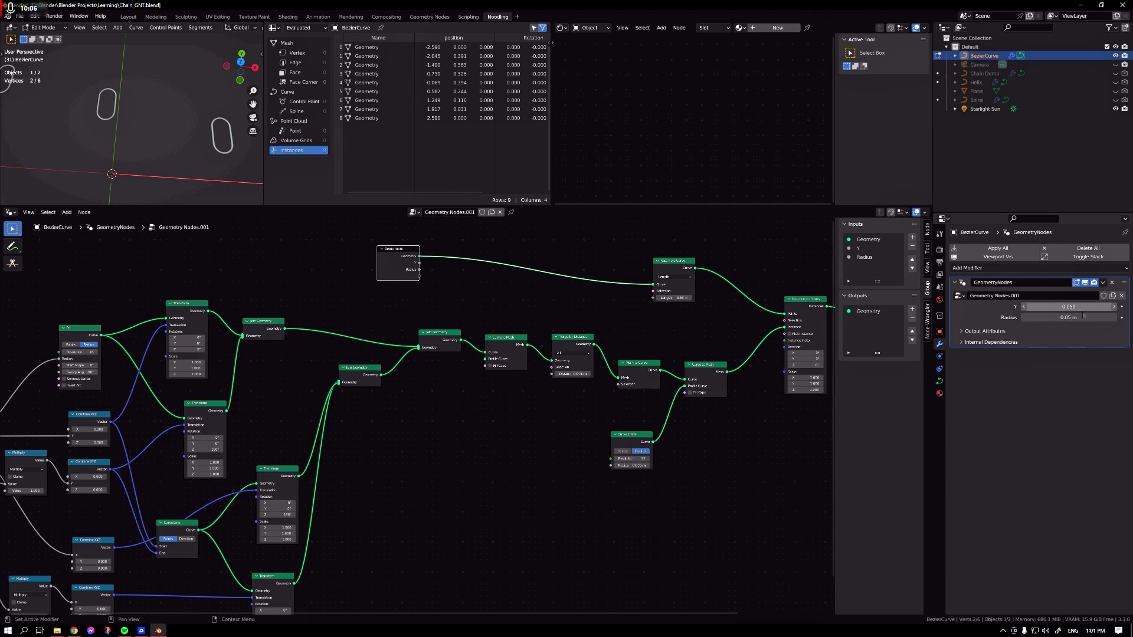
{"action": "mouse_move", "coordinate": [1077, 308]}
{"action": "left_mouse_down"}
{"action": "mouse_move", "coordinate": [1109, 317]}
{"action": "mouse_move", "coordinate": [1068, 317]}
{"action": "left_mouse_up"}
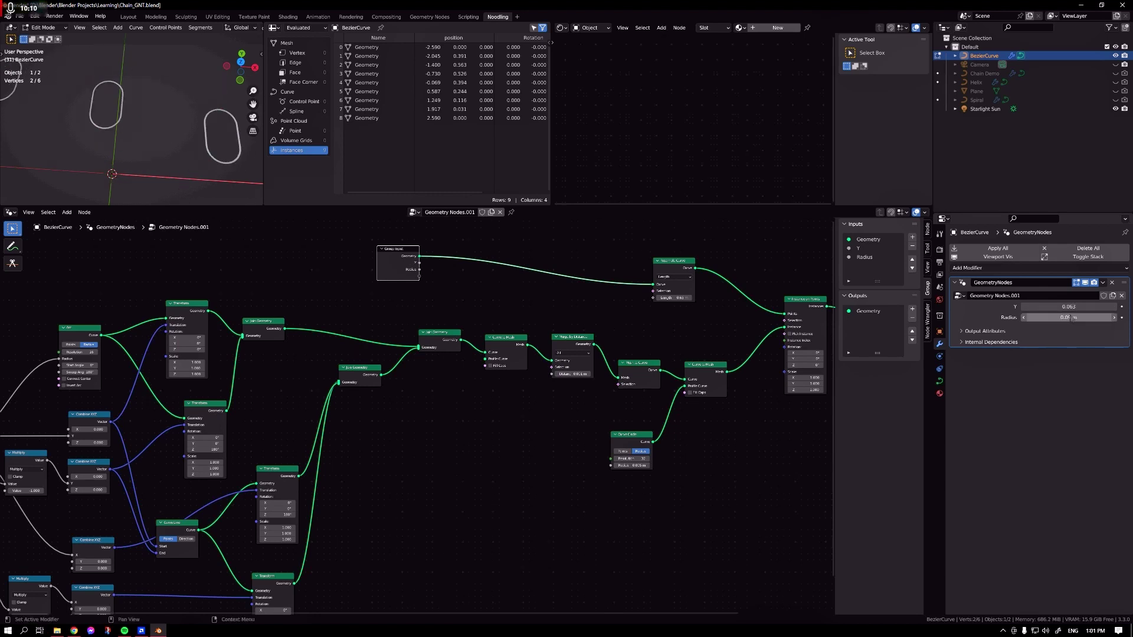
{"action": "key", "text": "BackSpace"}
{"action": "key", "text": "BackSpace"}
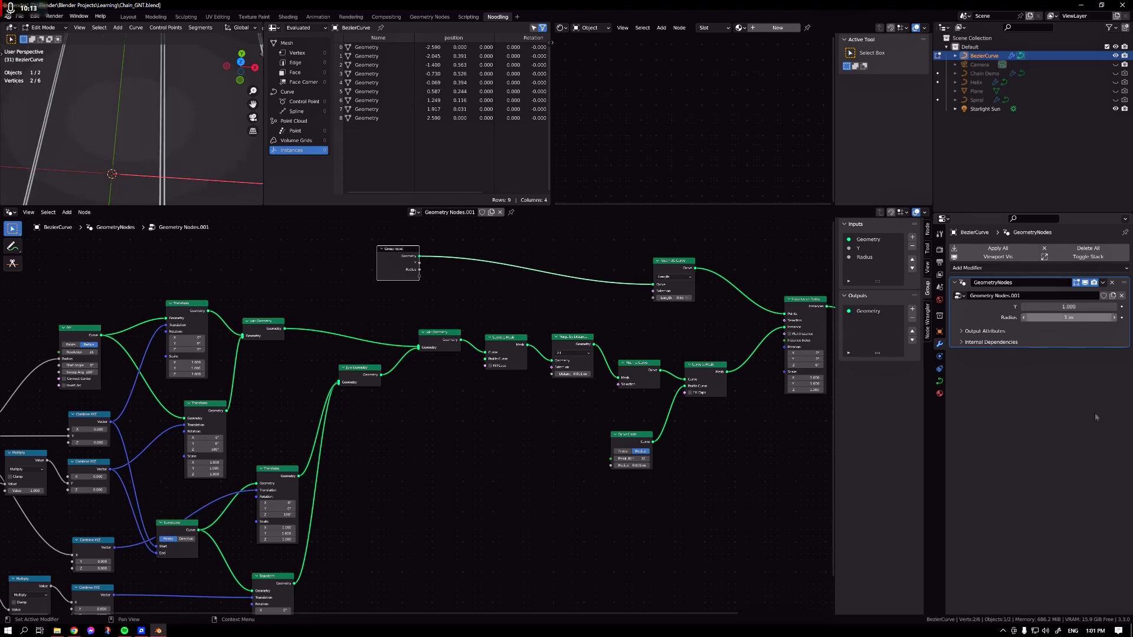
Set the modifier's Y to 0.05 and Radius to 0.05 m, replacing the default values.
{"action": "scroll", "coordinate": [156, 112], "scroll_direction": "down", "scroll_amount": 5}
{"action": "middle_click_drag", "start_coordinate": [156, 116], "coordinate": [112, 95]}
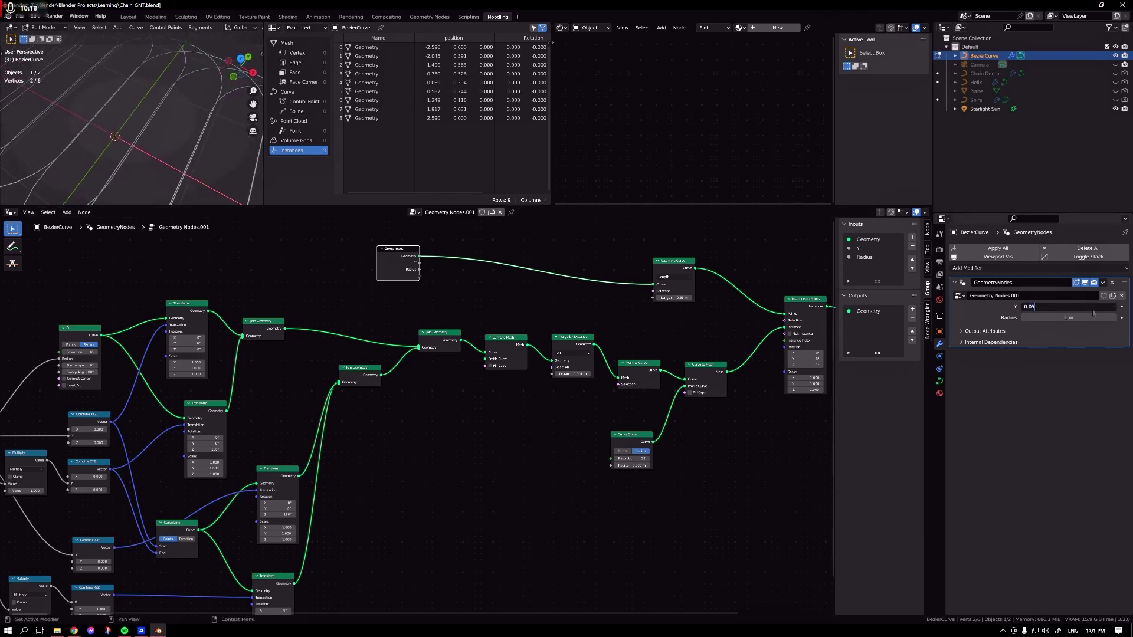
{"action": "key", "text": "Tab"}
{"action": "type", "text": "0.05"}
{"action": "key", "text": "Return"}
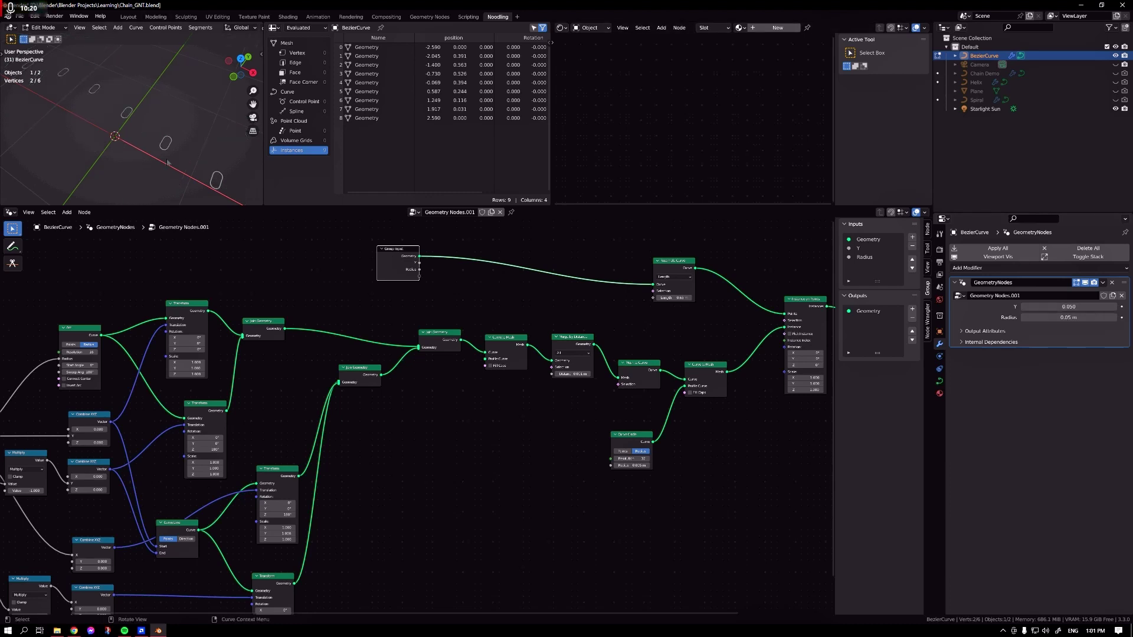
Thicken the link tube by setting the Curve Circle's Radius to 0.01 m, and inspect a link.
{"action": "left_click", "coordinate": [631, 466]}
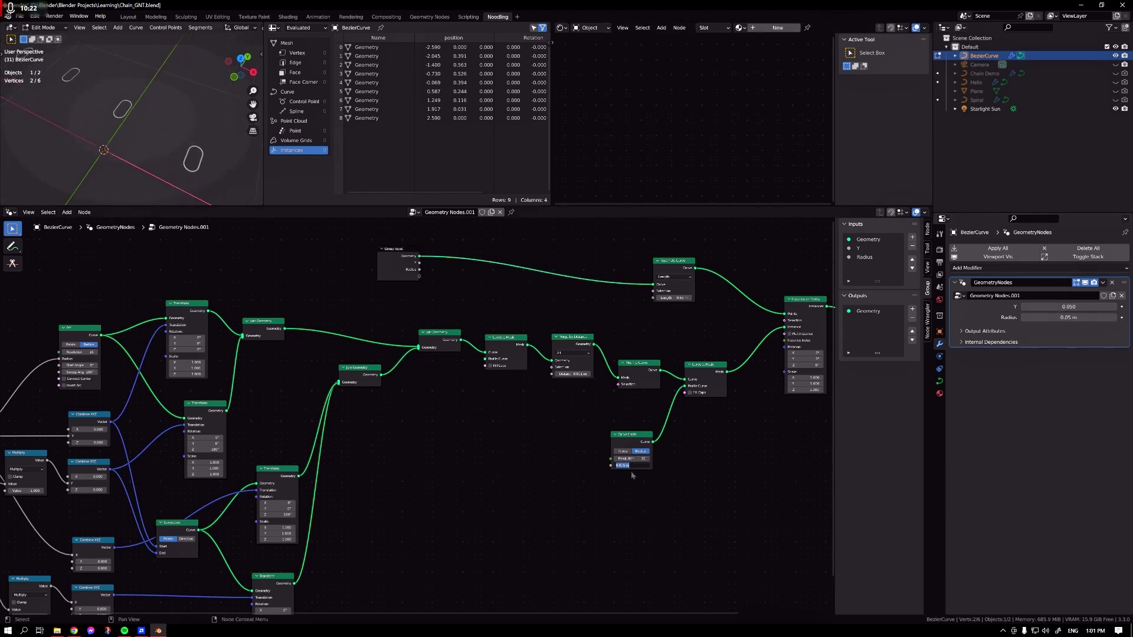
{"action": "type", "text": "0.01"}
{"action": "key", "text": "Return"}
{"action": "middle_click_drag", "start_coordinate": [106, 130], "coordinate": [142, 127]}
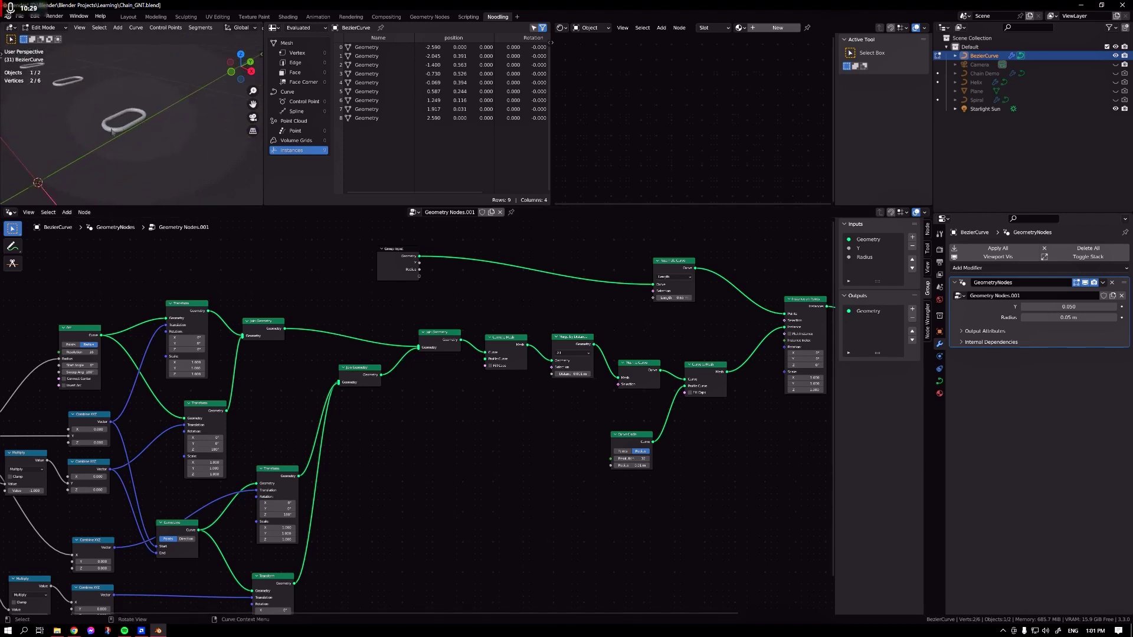
Nudge the copied Group Input and Resample Curve upward, and add a Math node set to Add, fed by the Group Input's Y.
{"action": "left_click_drag", "start_coordinate": [401, 251], "coordinate": [387, 243]}
{"action": "left_click_drag", "start_coordinate": [673, 261], "coordinate": [670, 256]}
{"action": "left_click", "coordinate": [529, 300]}
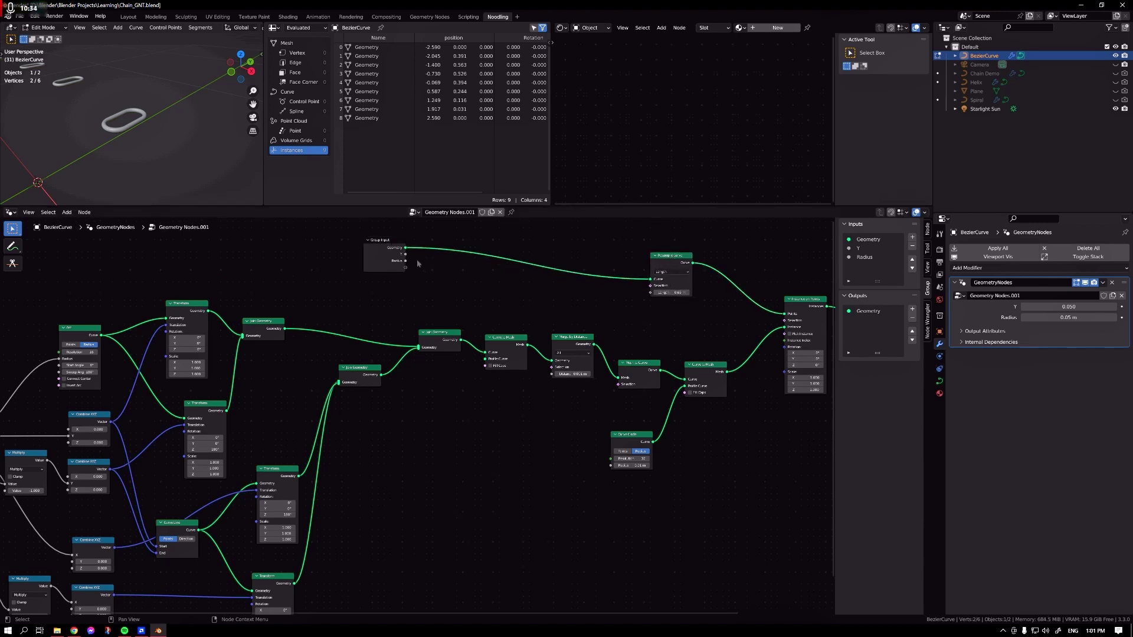
{"action": "left_click_drag", "start_coordinate": [405, 255], "coordinate": [471, 284]}
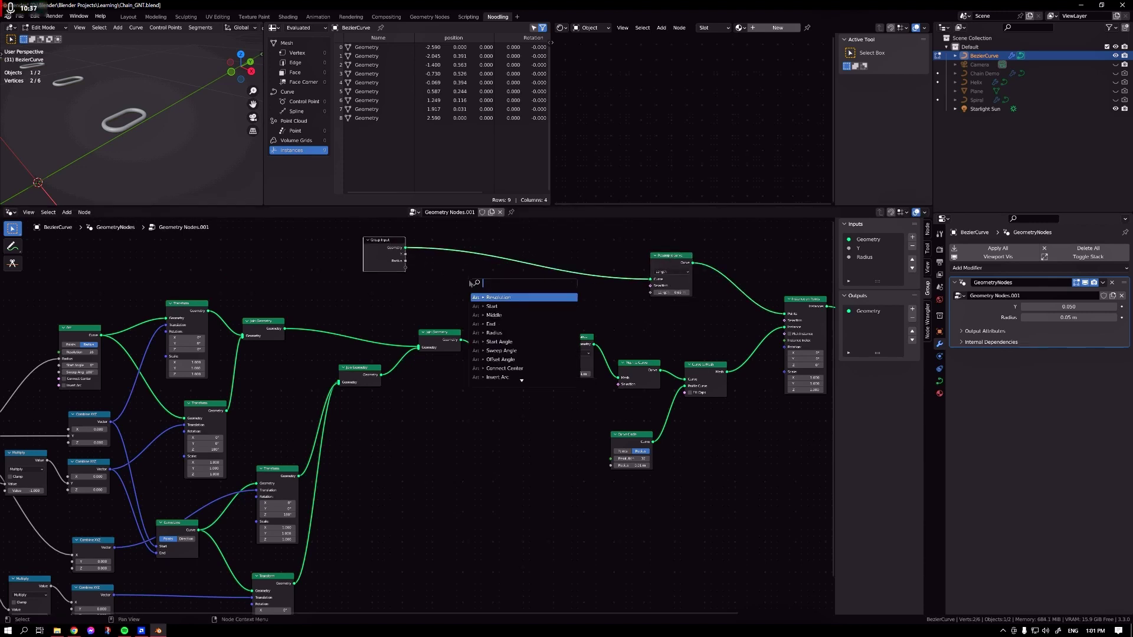
{"action": "type", "text": "+"}
{"action": "key", "text": "Return"}
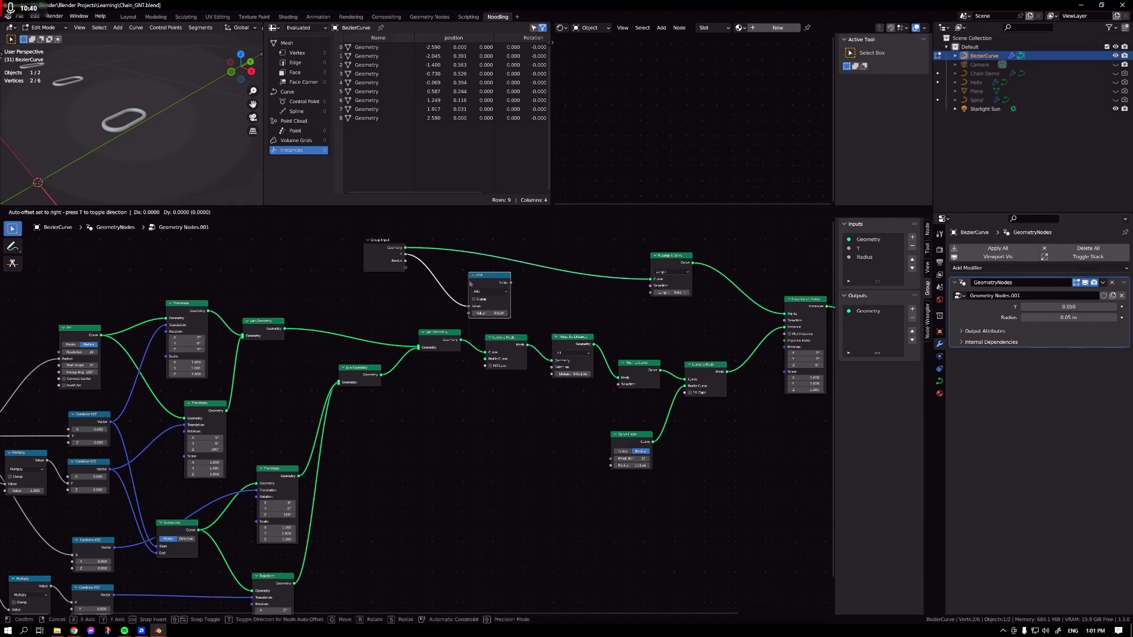
{"action": "left_click", "coordinate": [459, 284]}
Feed Radius into the Add node's second value and its result into the Resample Curve's Length, and check the chain spacing.
{"action": "left_click_drag", "start_coordinate": [370, 241], "coordinate": [651, 293]}
{"action": "middle_click_drag", "start_coordinate": [748, 292], "coordinate": [697, 293]}
{"action": "scroll", "coordinate": [132, 122], "scroll_direction": "down", "scroll_amount": 3}
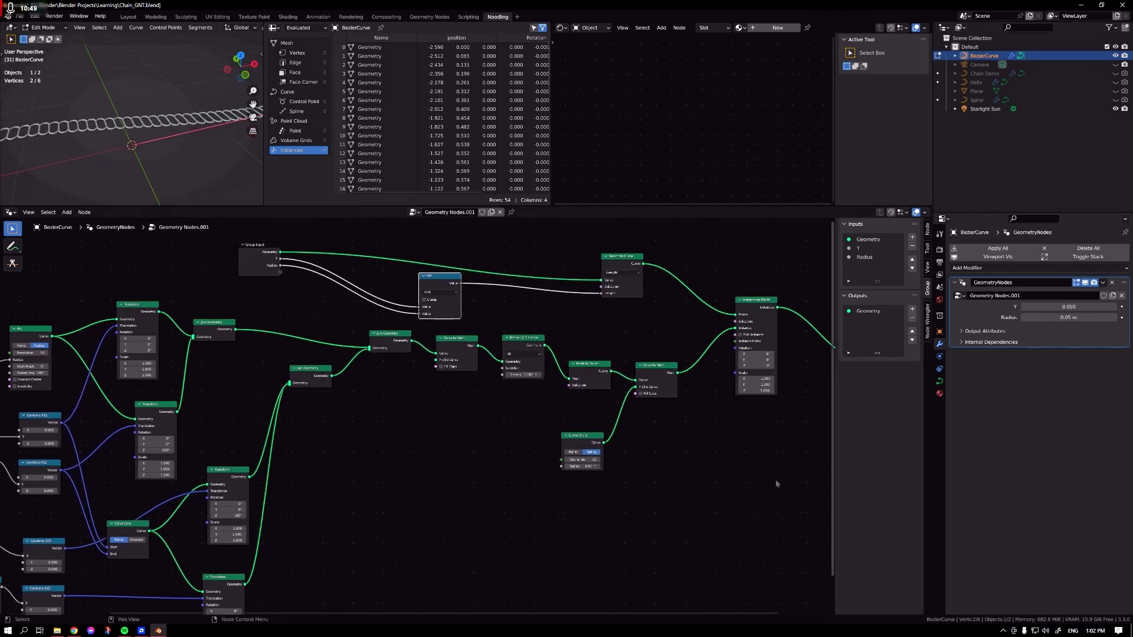
{"action": "middle_click_drag", "start_coordinate": [118, 130], "coordinate": [76, 140]}
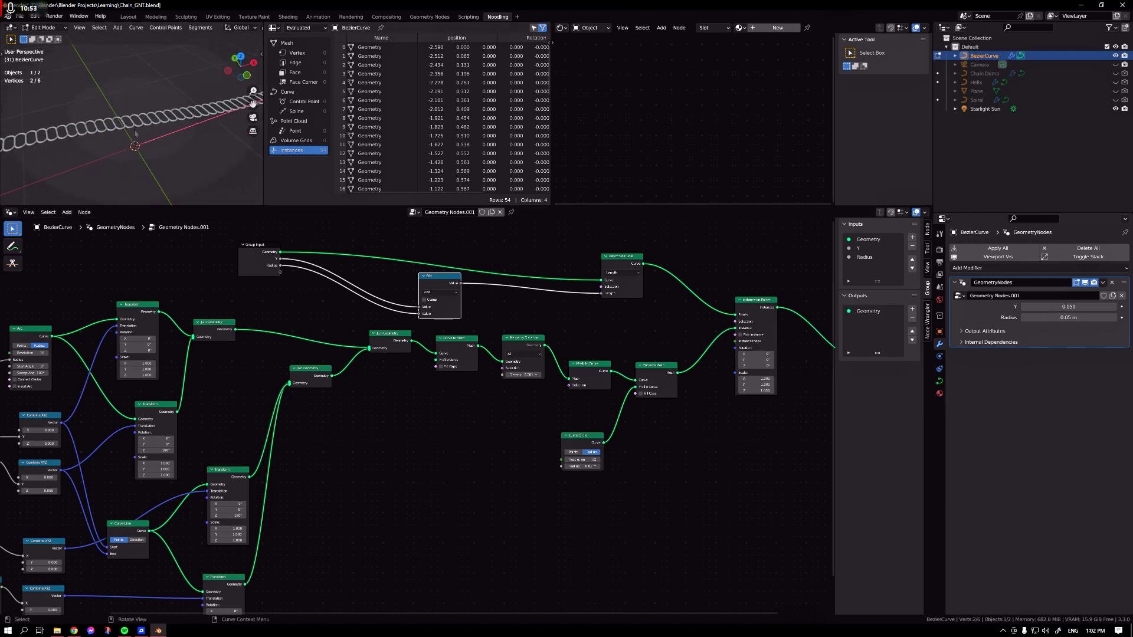
Move the Add node closer to the Group Input and cut its link to the Resample Curve's Length.
{"action": "left_click_drag", "start_coordinate": [432, 285], "coordinate": [360, 279]}
{"action": "right_click_drag", "start_coordinate": [555, 282], "coordinate": [584, 308], "text": "ctrl"}
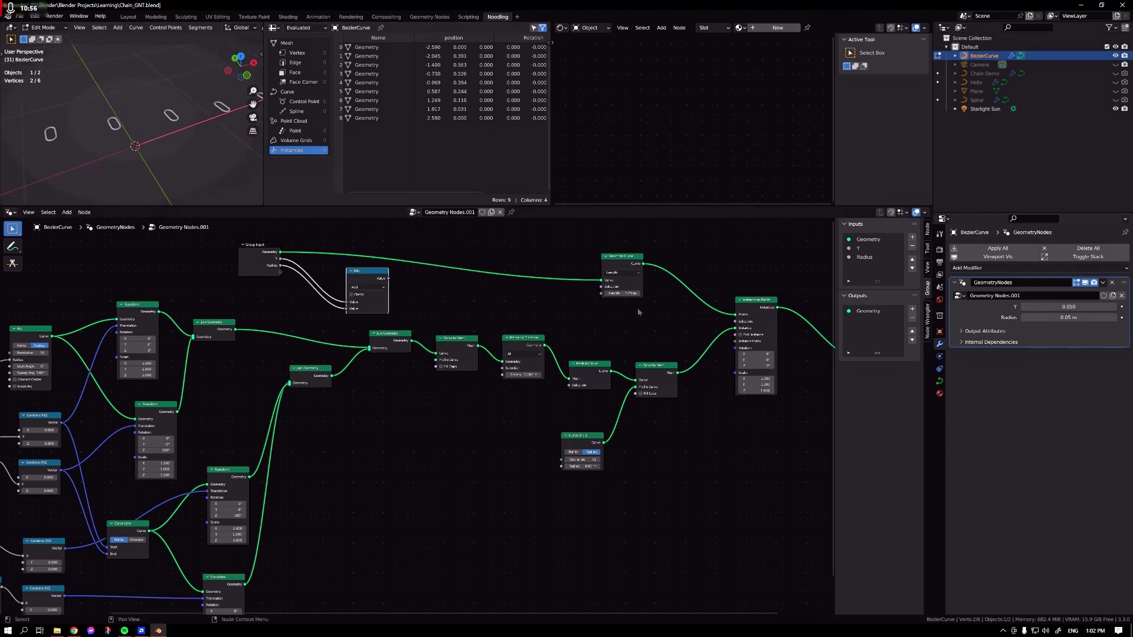
Nudge the Resample Curve node away from the Group Input and view the links from above.
{"action": "left_click", "coordinate": [498, 305]}
{"action": "scroll", "coordinate": [177, 136], "scroll_direction": "down", "scroll_amount": 4}
{"action": "middle_click_drag", "start_coordinate": [177, 136], "coordinate": [137, 115]}
{"action": "middle_click_drag", "start_coordinate": [579, 311], "coordinate": [326, 336]}
{"action": "left_click_drag", "start_coordinate": [450, 349], "coordinate": [468, 343]}
{"action": "left_click", "coordinate": [250, 277]}
{"action": "middle_click_drag", "start_coordinate": [71, 89], "coordinate": [112, 172]}
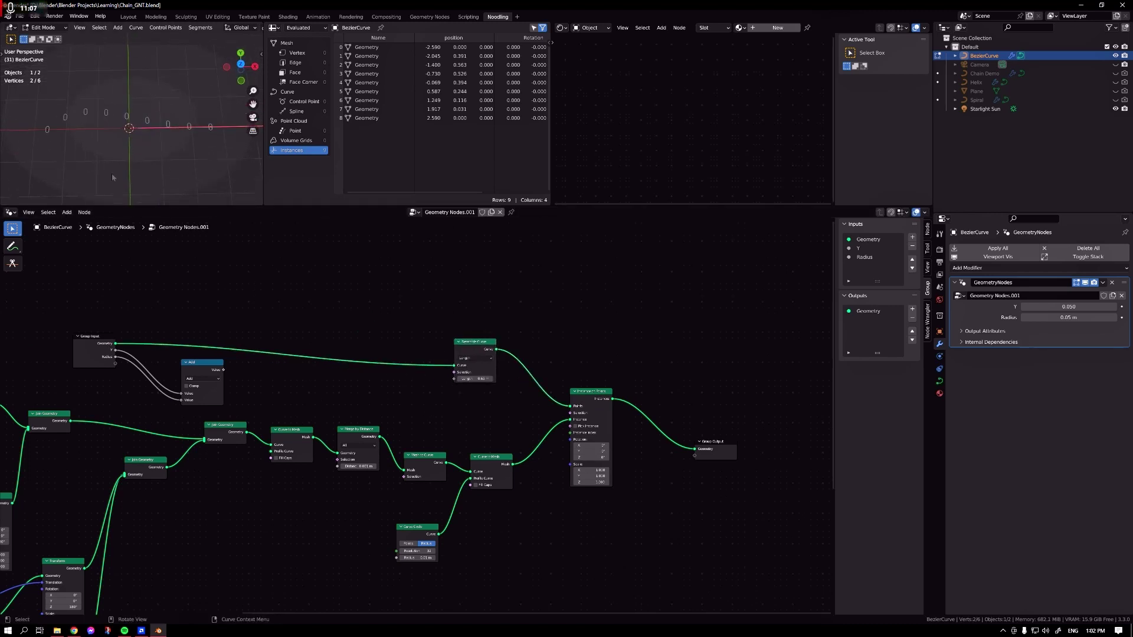
Annotate the empty area above the nodes with a freehand wavy curve and short tangent strokes.
{"action": "left_click", "coordinate": [12, 246]}
{"action": "left_click_drag", "start_coordinate": [223, 319], "coordinate": [239, 290]}
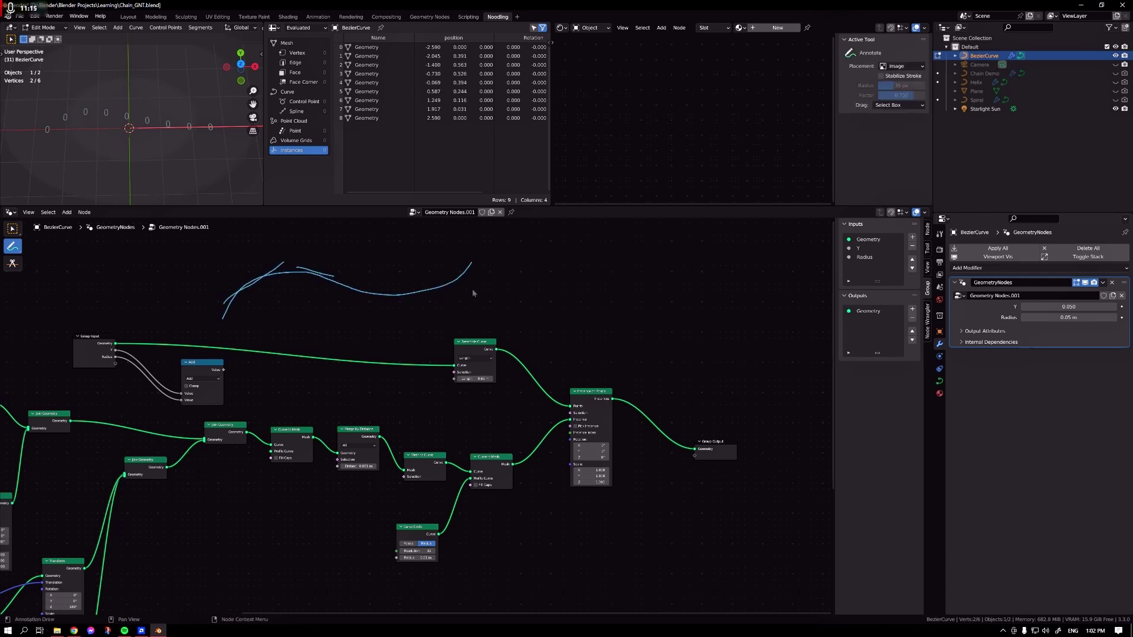
{"action": "left_click_drag", "start_coordinate": [360, 293], "coordinate": [438, 297]}
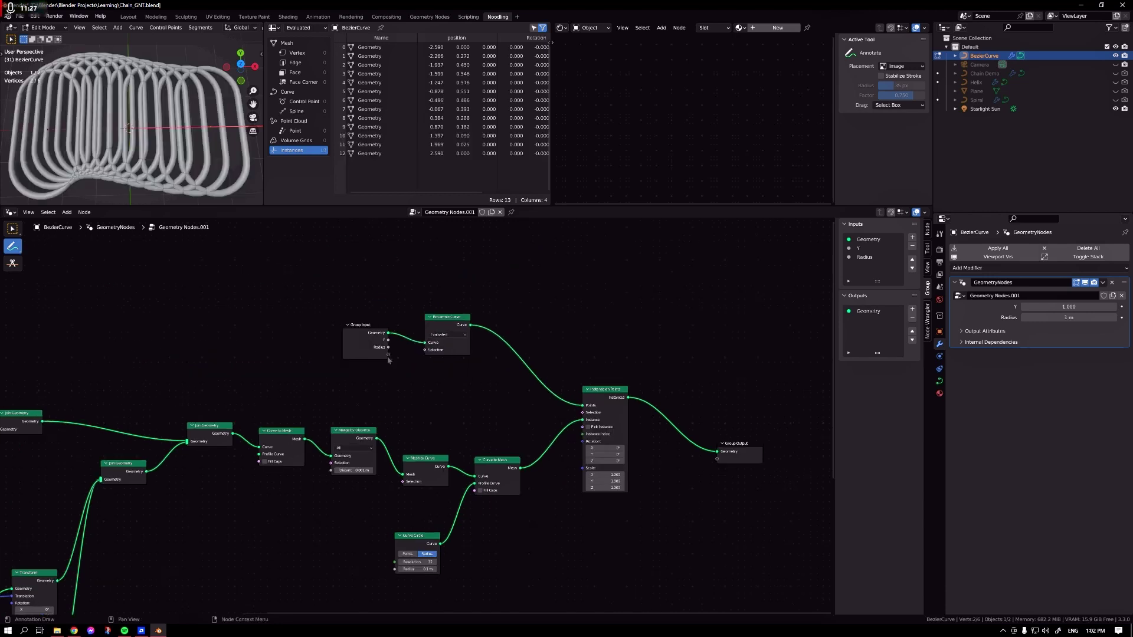
Return to the selection tool and move the Group Input and Resample Curve farther from Instance on Points.
{"action": "scroll", "coordinate": [389, 360], "scroll_direction": "up", "scroll_amount": 2}
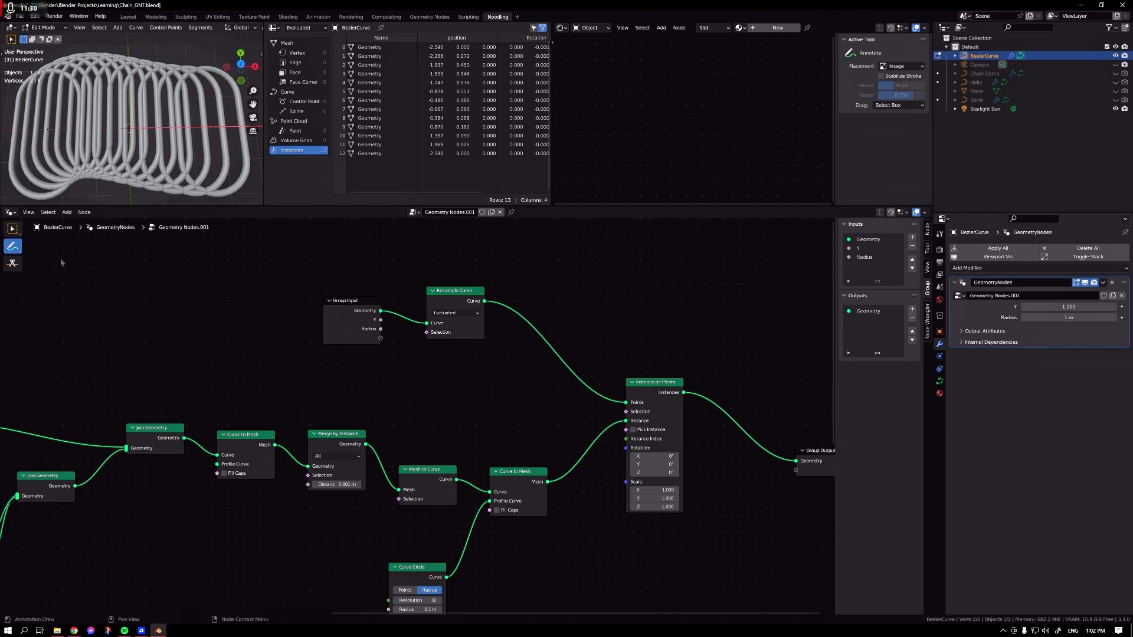
{"action": "left_click", "coordinate": [12, 232]}
{"action": "left_click_drag", "start_coordinate": [351, 301], "coordinate": [221, 309]}
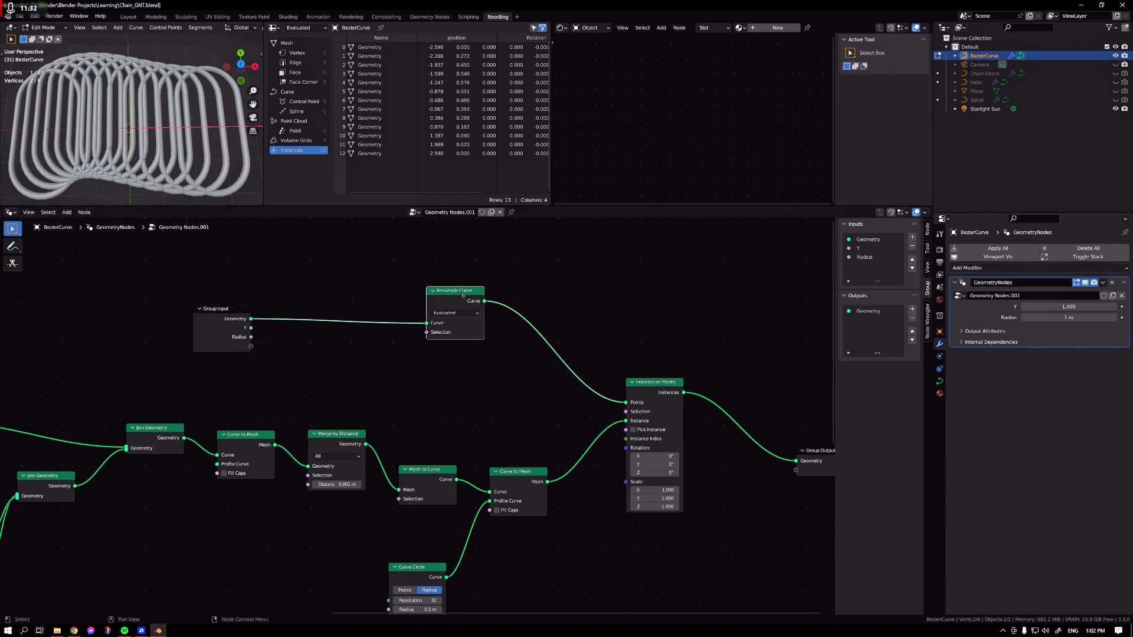
{"action": "left_click_drag", "start_coordinate": [454, 291], "coordinate": [393, 304]}
Switch the Resample Curve to Length mode and set its Length to 1.94 m.
{"action": "left_click", "coordinate": [508, 315]}
{"action": "left_click", "coordinate": [564, 318]}
{"action": "left_click", "coordinate": [398, 329]}
{"action": "left_click", "coordinate": [399, 326]}
{"action": "left_click", "coordinate": [389, 344]}
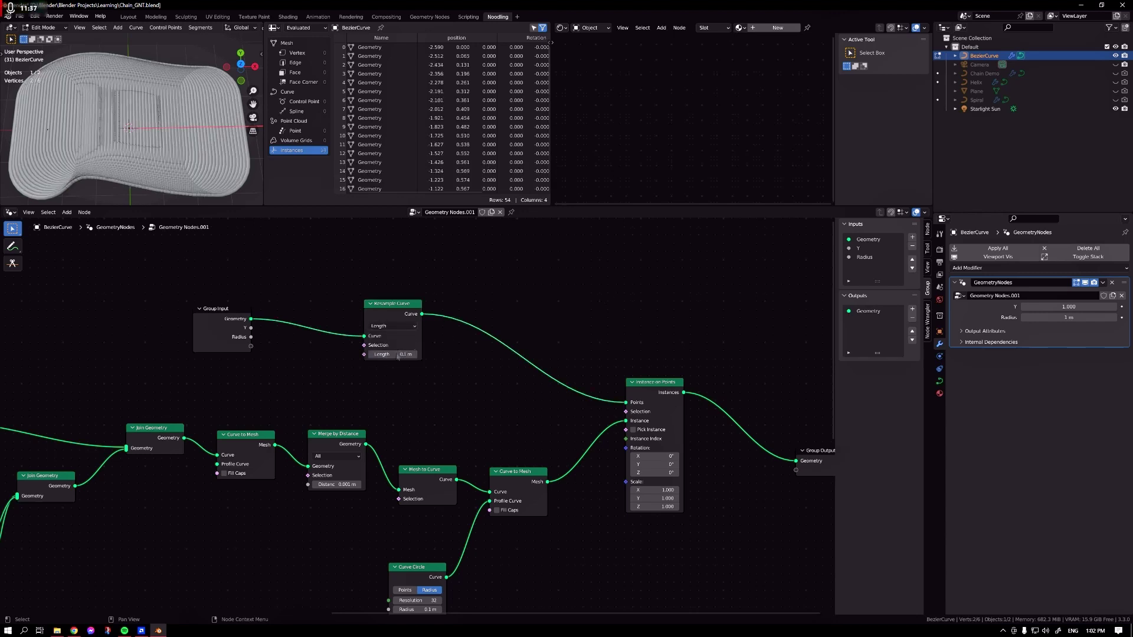
{"action": "left_click_drag", "start_coordinate": [392, 354], "coordinate": [481, 354]}
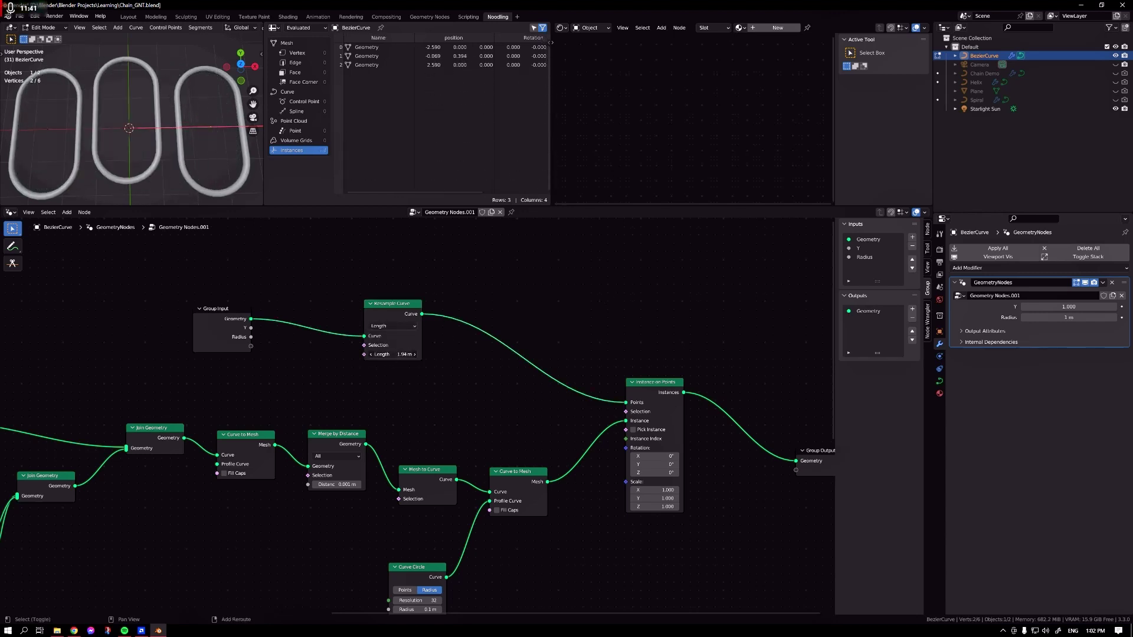
Set the modifier's Y to 0.05 and Radius to 0.05 m.
{"action": "left_click", "coordinate": [1069, 307]}
{"action": "key", "text": "Tab"}
{"action": "type", "text": "0.05"}
{"action": "key", "text": "Return"}
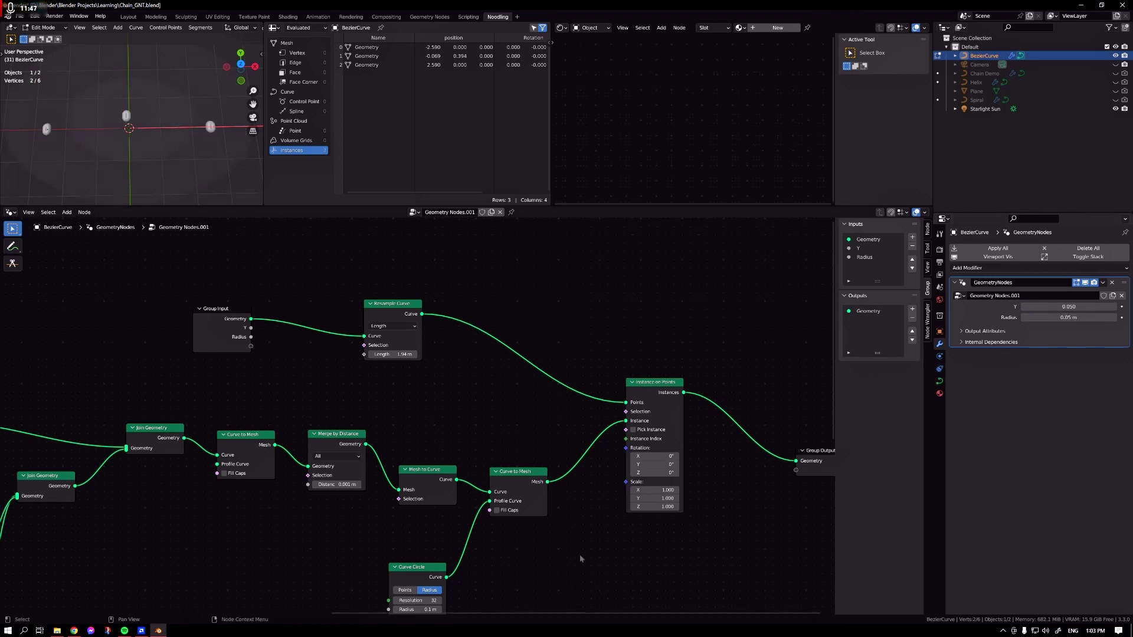
Set the Curve Circle's Radius to 0.01 m and the Resample Curve's Length to 0.22 m.
{"action": "middle_click_drag", "start_coordinate": [580, 556], "coordinate": [556, 503]}
{"action": "left_click", "coordinate": [380, 557]}
{"action": "type", "text": "0.0014"}
{"action": "key", "text": "Return"}
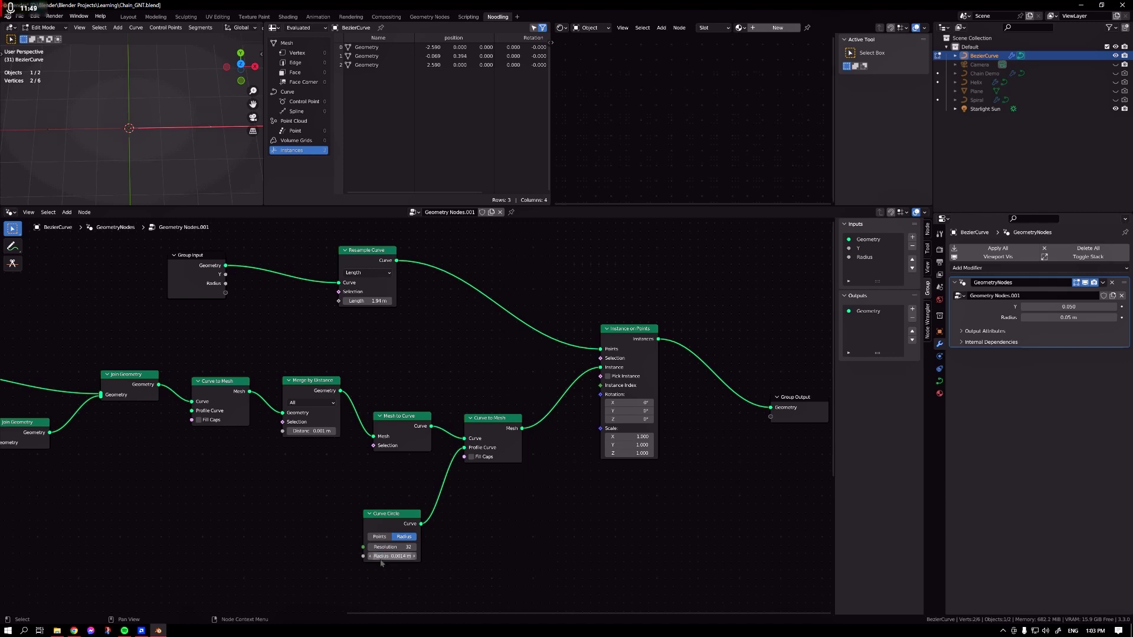
{"action": "left_click", "coordinate": [389, 557]}
{"action": "type", "text": "0.01"}
{"action": "key", "text": "Return"}
{"action": "left_click_drag", "start_coordinate": [380, 301], "coordinate": [354, 301]}
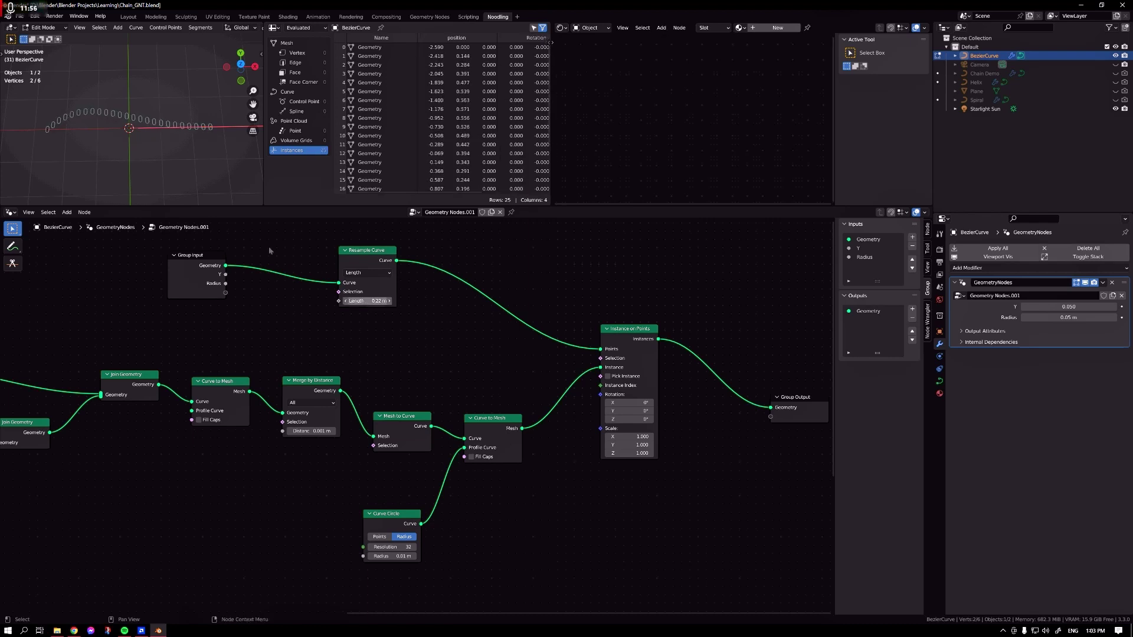
Shift Instance on Points slightly aside and add a Curve Tangent node below the Resample Curve.
{"action": "left_click_drag", "start_coordinate": [629, 357], "coordinate": [645, 362]}
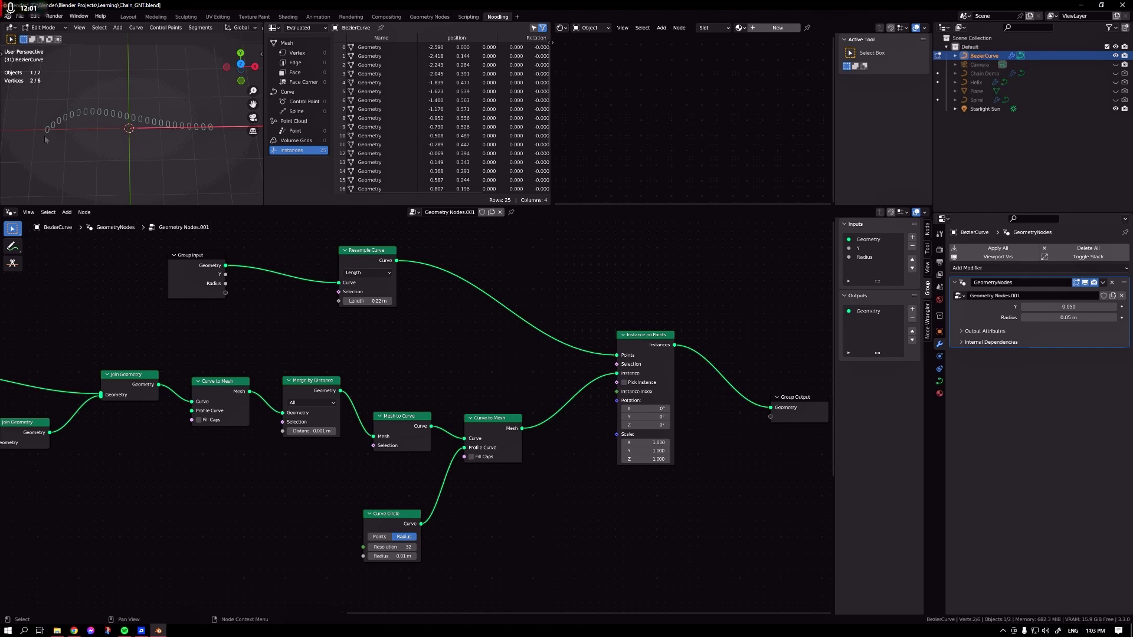
{"action": "key", "text": "shift+a"}
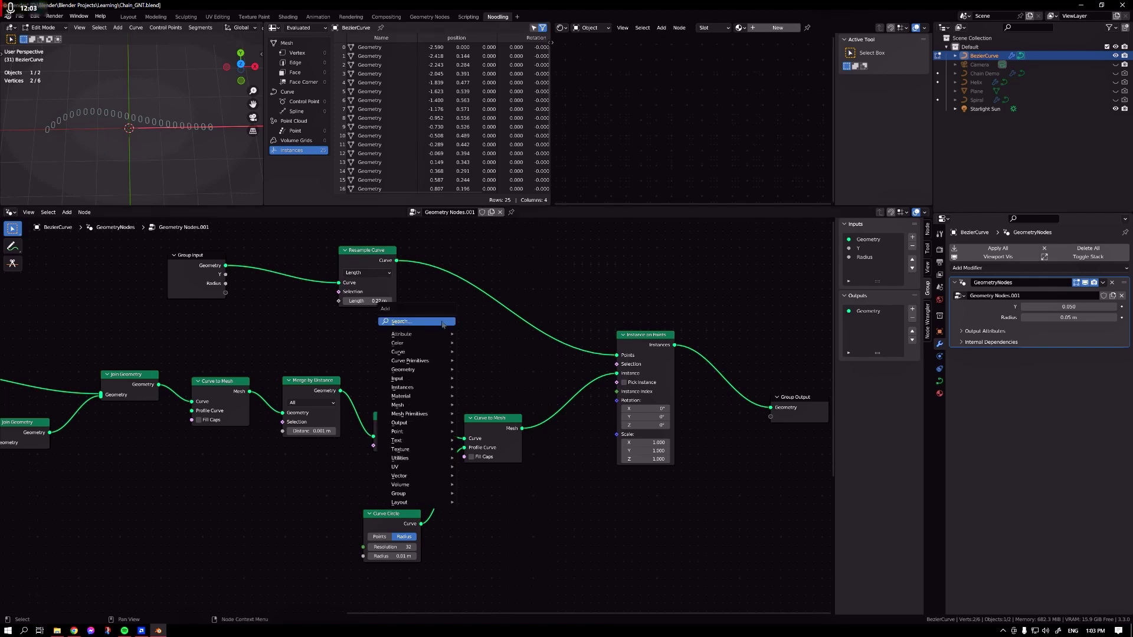
{"action": "left_click", "coordinate": [443, 322]}
{"action": "type", "text": "tangent"}
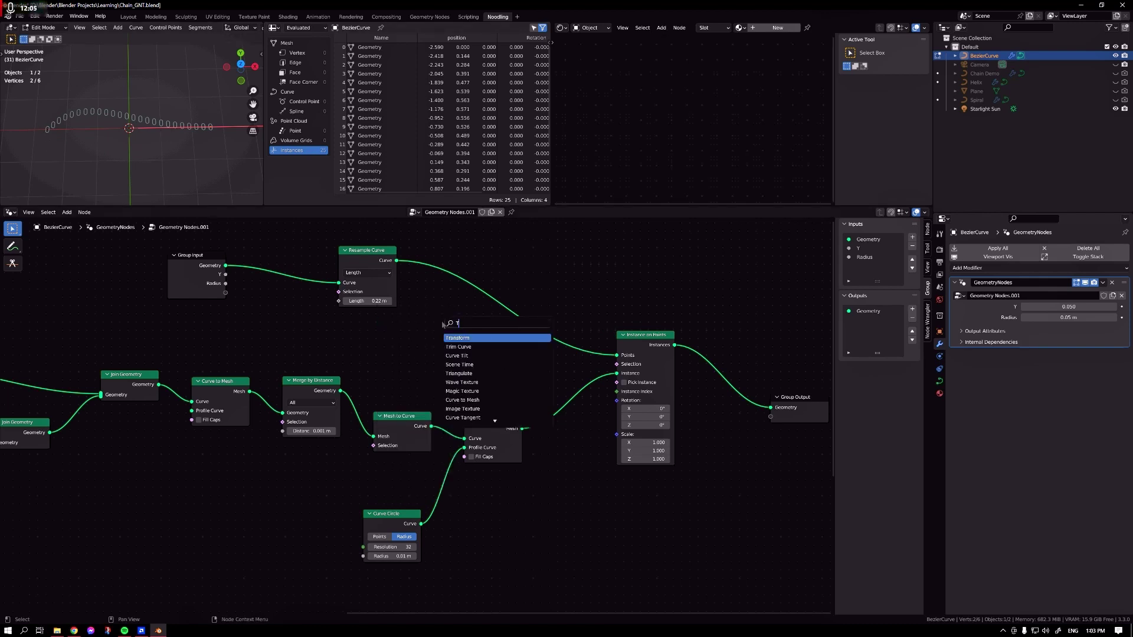
{"action": "key", "text": "Return"}
{"action": "left_click", "coordinate": [381, 363]}
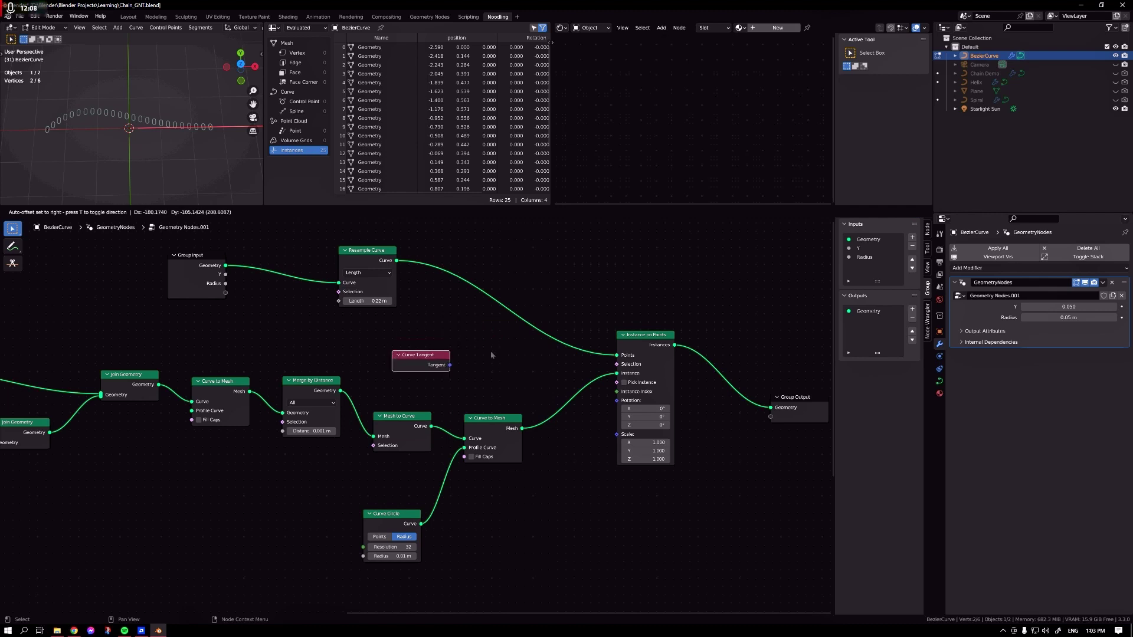
Add an Align Euler to Vector node in the space above Instance on Points.
{"action": "key", "text": "shift+a"}
{"action": "left_click", "coordinate": [496, 357]}
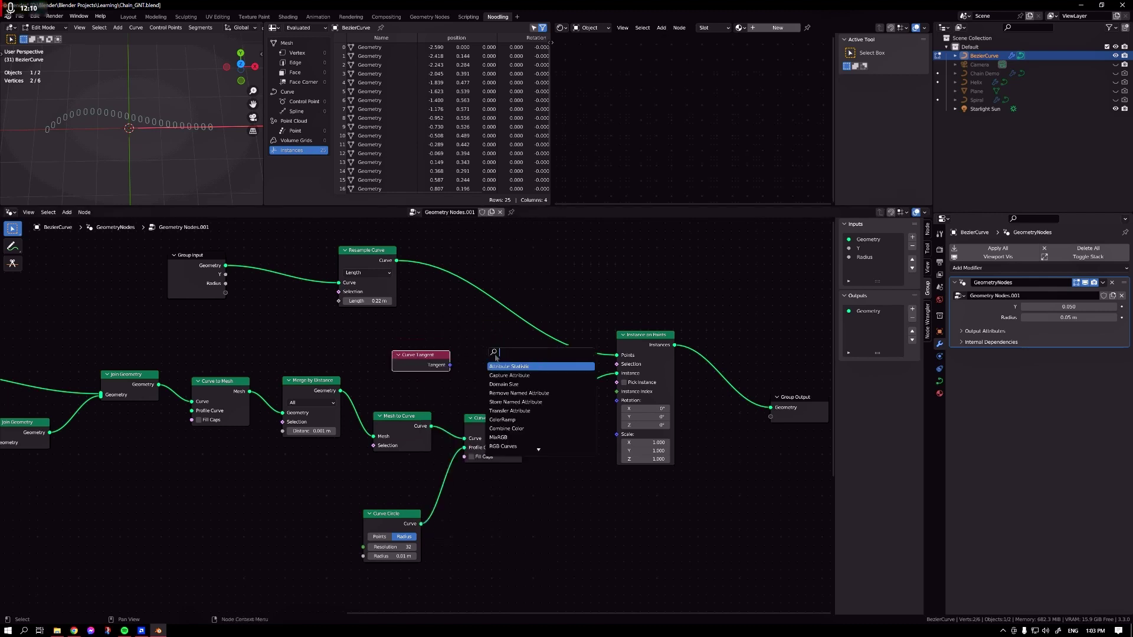
{"action": "type", "text": "al"}
{"action": "key", "text": "Return"}
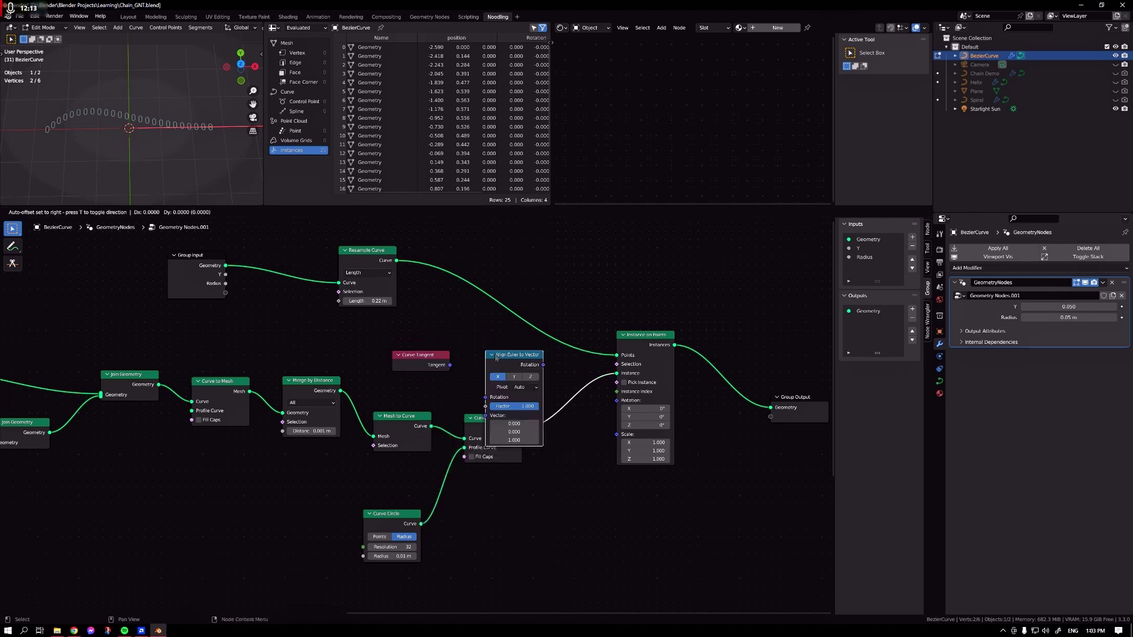
{"action": "left_click", "coordinate": [558, 241]}
Feed Tangent into the Align Euler to Vector's Vector and its Rotation into Instance on Points' Rotation, and inspect the links.
{"action": "middle_click_drag", "start_coordinate": [576, 314], "coordinate": [529, 329]}
{"action": "left_click_drag", "start_coordinate": [401, 385], "coordinate": [500, 313]}
{"action": "left_click_drag", "start_coordinate": [558, 262], "coordinate": [570, 419]}
{"action": "scroll", "coordinate": [98, 137], "scroll_direction": "up", "scroll_amount": 6}
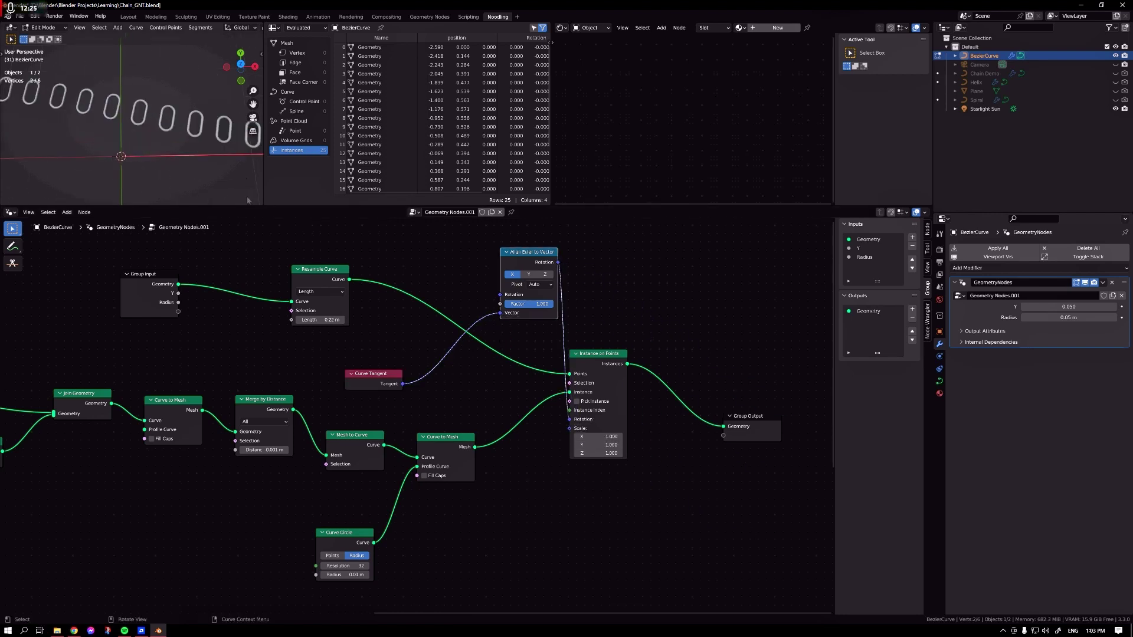
{"action": "middle_click_drag", "start_coordinate": [98, 137], "coordinate": [207, 171], "text": "shift"}
{"action": "scroll", "coordinate": [38, 158], "scroll_direction": "down", "scroll_amount": 3}
{"action": "mouse_move", "coordinate": [38, 158]}
{"action": "middle_mouse_down"}
{"action": "mouse_move", "coordinate": [102, 147]}
{"action": "mouse_move", "coordinate": [59, 112]}
{"action": "mouse_move", "coordinate": [38, 158]}
{"action": "middle_mouse_up"}
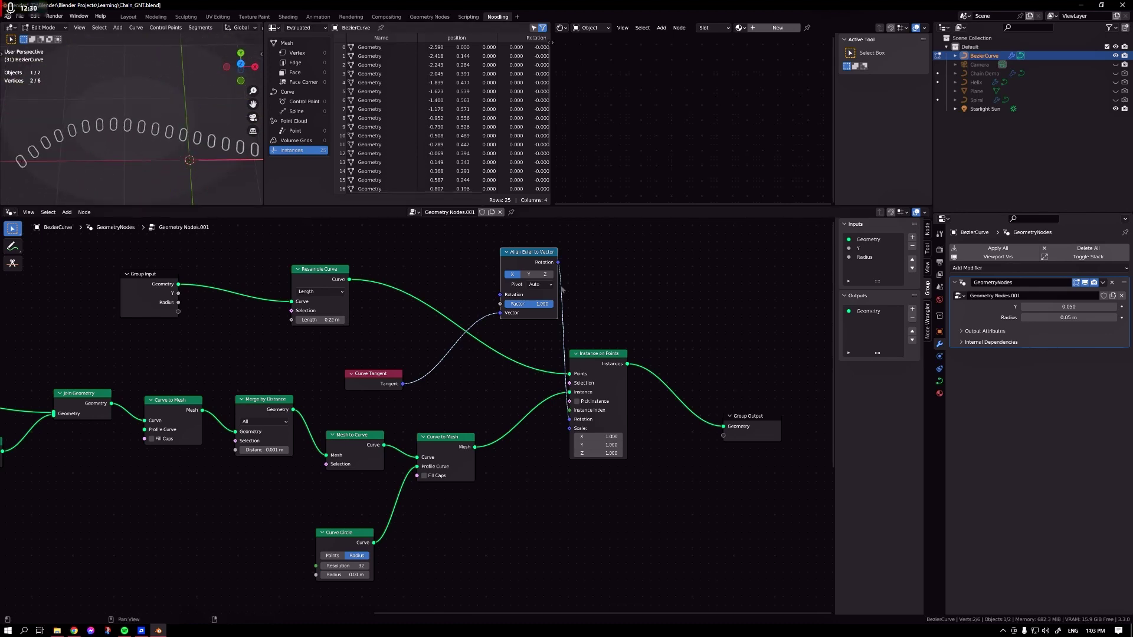
Set the Align Euler to Vector axis to Y after trying Z, and place the node beside Curve Tangent.
{"action": "left_click", "coordinate": [529, 275]}
{"action": "left_click", "coordinate": [545, 275]}
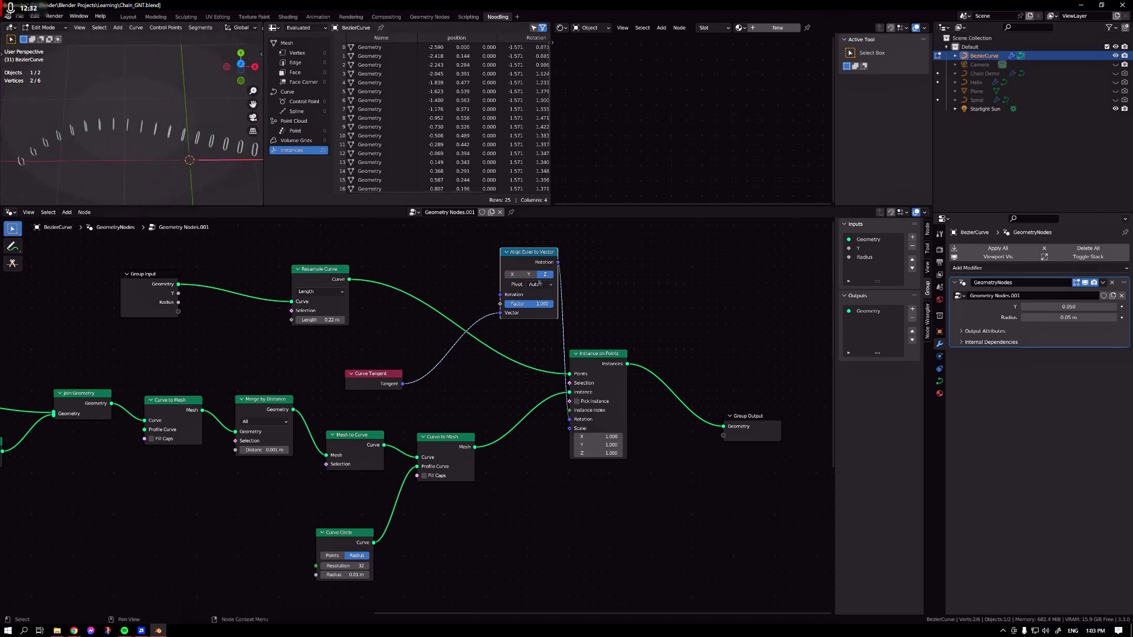
{"action": "middle_click_drag", "start_coordinate": [248, 189], "coordinate": [343, 218]}
{"action": "left_click", "coordinate": [529, 274]}
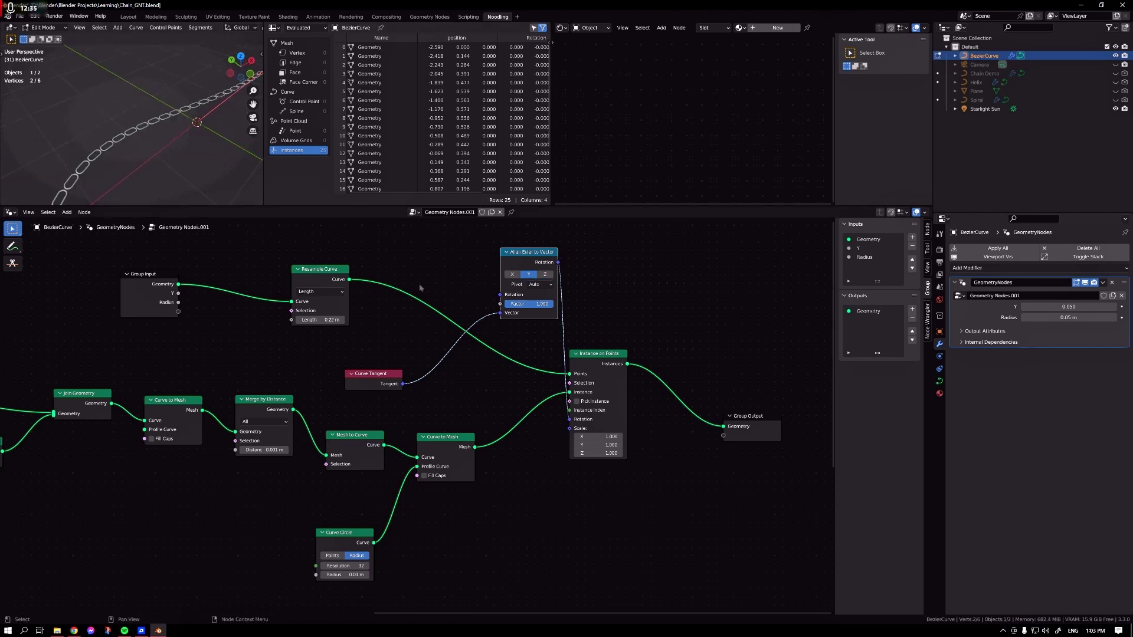
{"action": "middle_click_drag", "start_coordinate": [118, 112], "coordinate": [242, 139]}
{"action": "scroll", "coordinate": [123, 134], "scroll_direction": "up", "scroll_amount": 4}
{"action": "scroll", "coordinate": [128, 136], "scroll_direction": "down", "scroll_amount": 2}
{"action": "left_click_drag", "start_coordinate": [516, 258], "coordinate": [441, 362]}
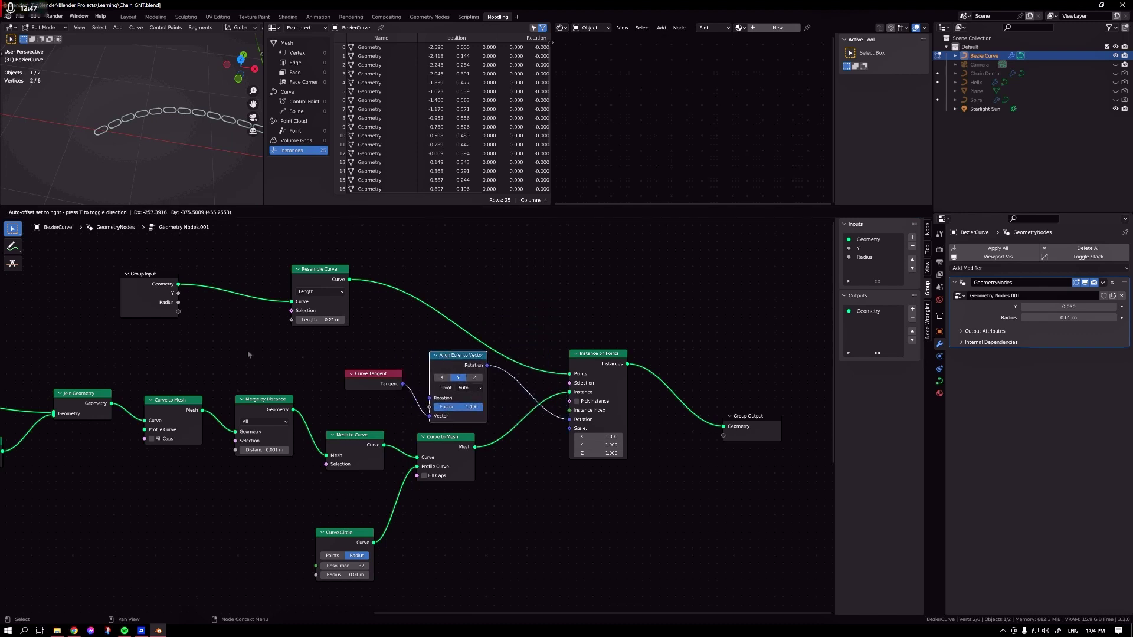
Move the Group Input aside and add a Math node set to Add, fed by its Y output.
{"action": "left_click_drag", "start_coordinate": [143, 269], "coordinate": [96, 250]}
{"action": "left_click", "coordinate": [129, 275]}
{"action": "left_click_drag", "start_coordinate": [131, 276], "coordinate": [177, 301]}
{"action": "type", "text": "add"}
{"action": "key", "text": "Return"}
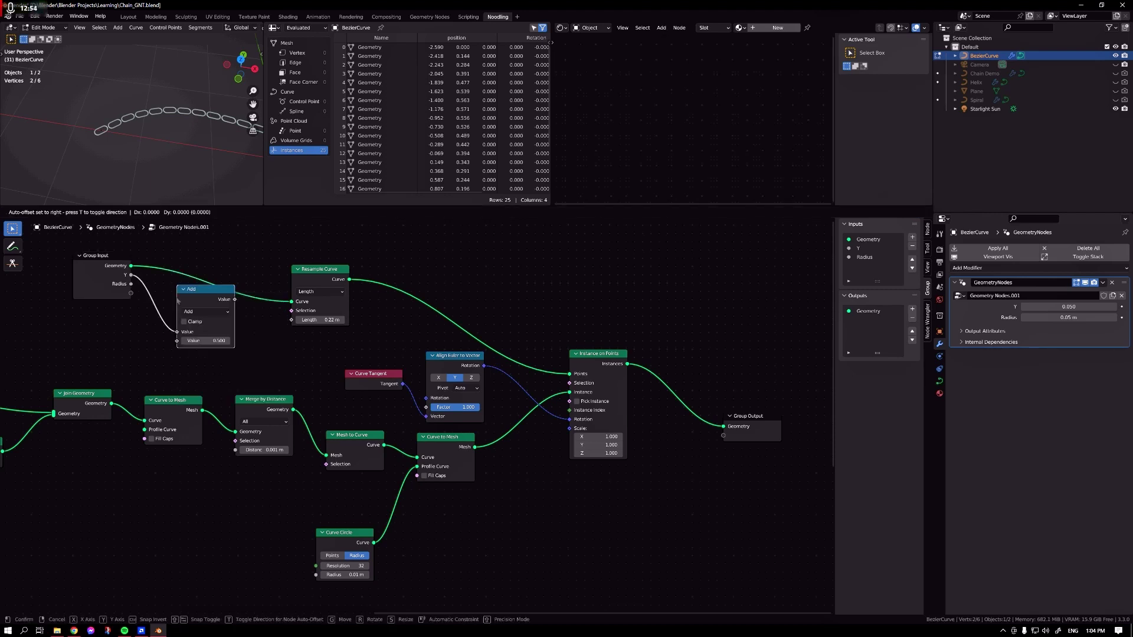
Feed Radius into the Add node's second value and its result into the Resample Curve's Length, and inspect the spacing.
{"action": "left_click_drag", "start_coordinate": [105, 267], "coordinate": [159, 321]}
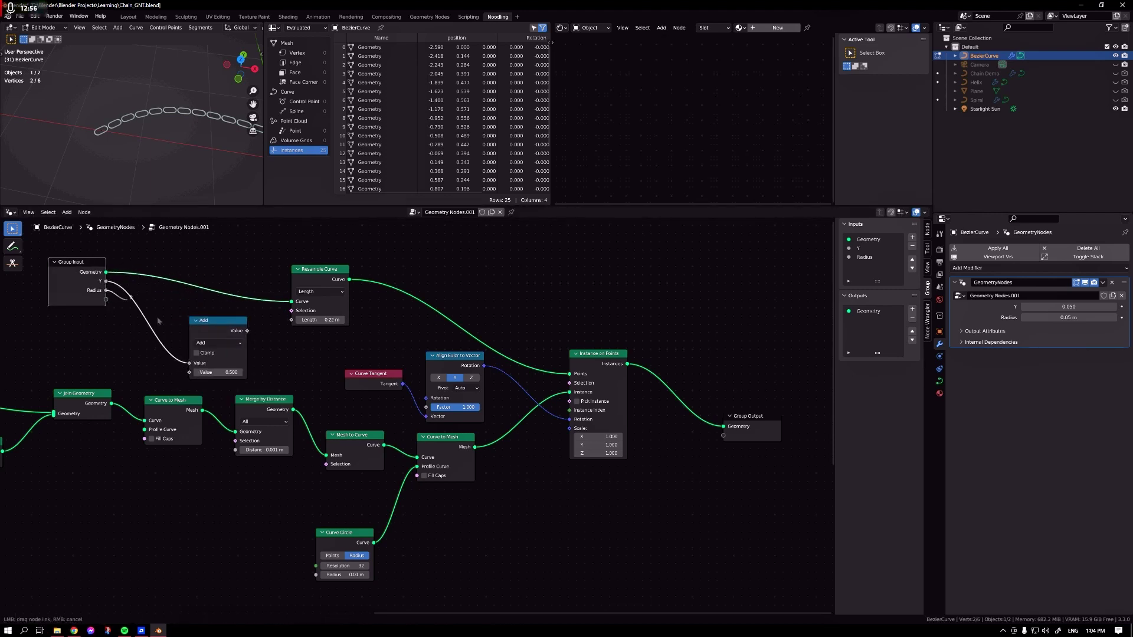
{"action": "left_click_drag", "start_coordinate": [191, 374], "coordinate": [190, 372]}
{"action": "left_click_drag", "start_coordinate": [248, 331], "coordinate": [291, 319]}
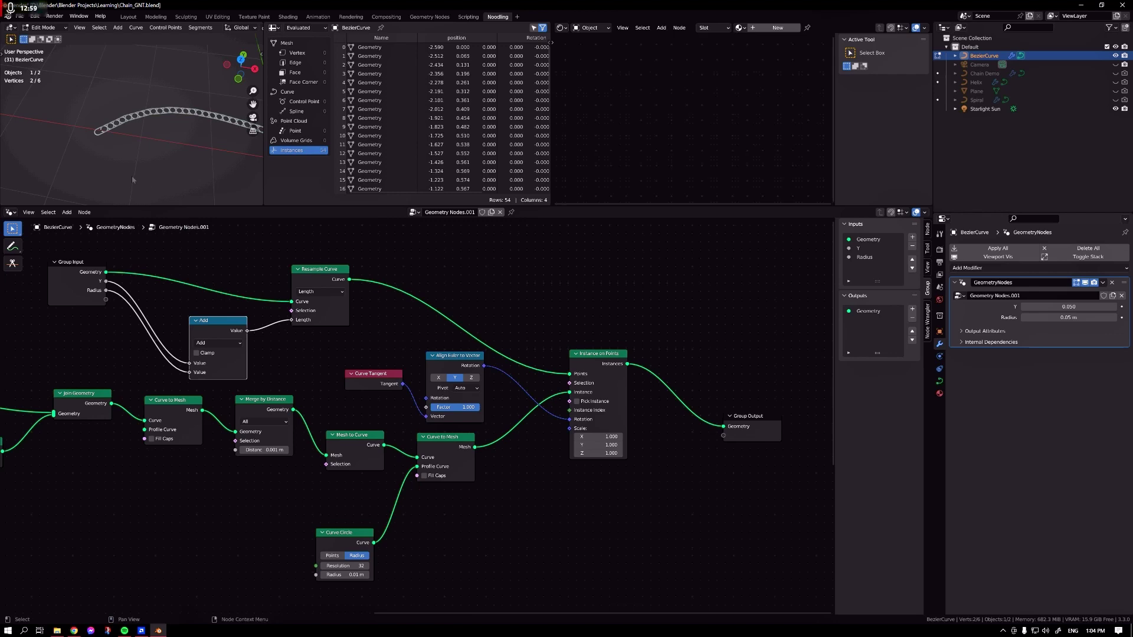
{"action": "middle_click_drag", "start_coordinate": [124, 123], "coordinate": [148, 125]}
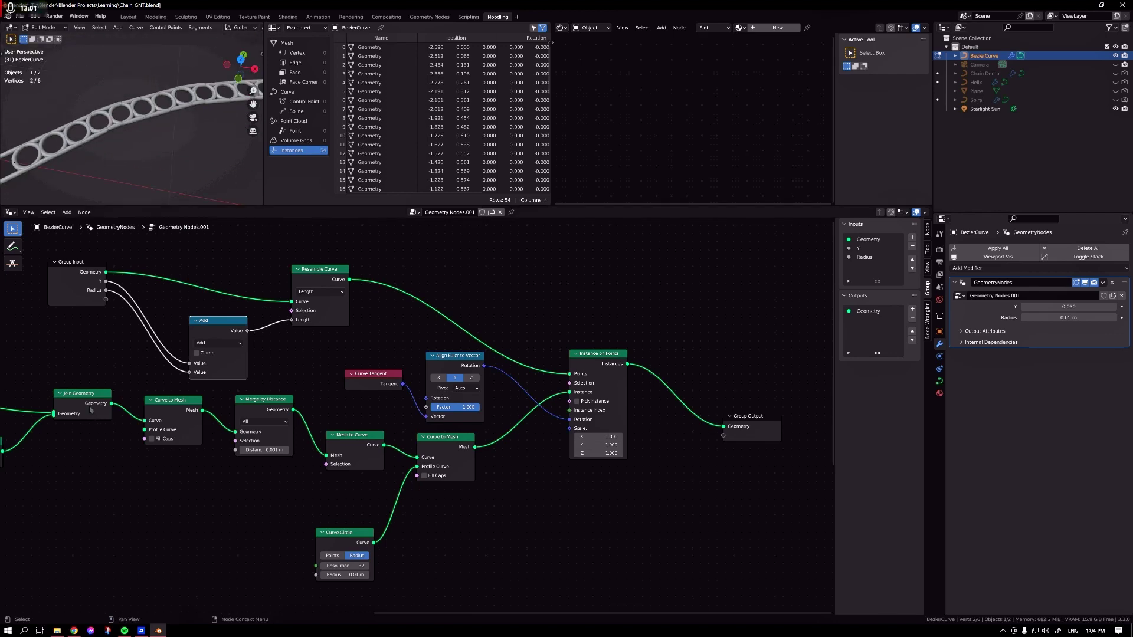
Move the Group Input farther away from the Add node to make room between them.
{"action": "left_click_drag", "start_coordinate": [77, 272], "coordinate": [46, 290]}
{"action": "left_click", "coordinate": [81, 353]}
{"action": "middle_click_drag", "start_coordinate": [81, 354], "coordinate": [243, 364]}
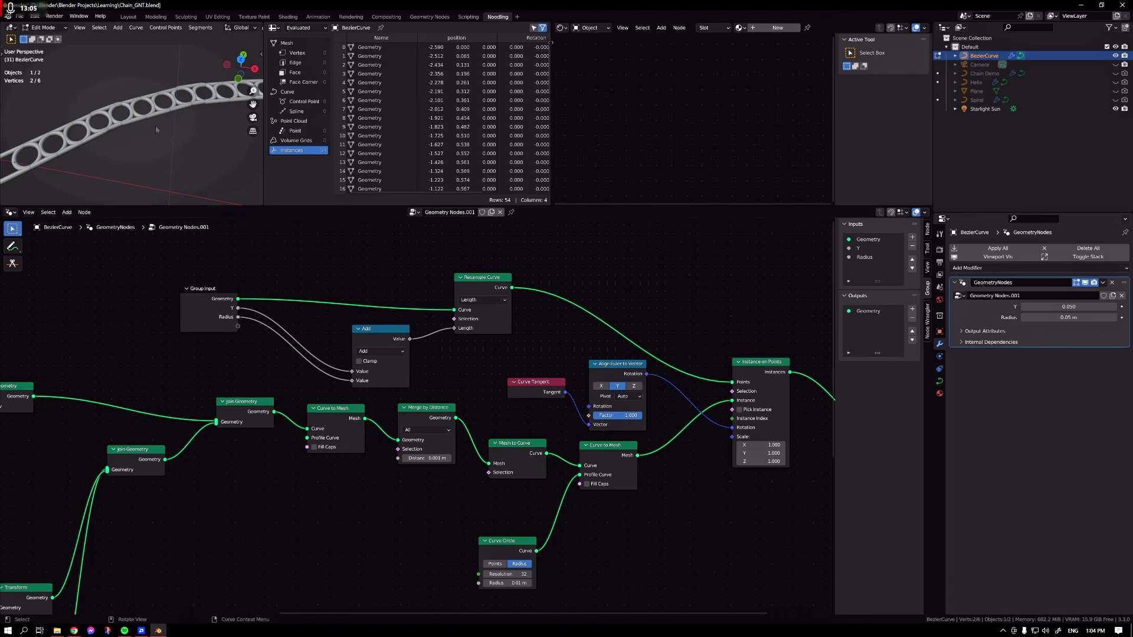
{"action": "scroll", "coordinate": [120, 308], "scroll_direction": "down", "scroll_amount": 1}
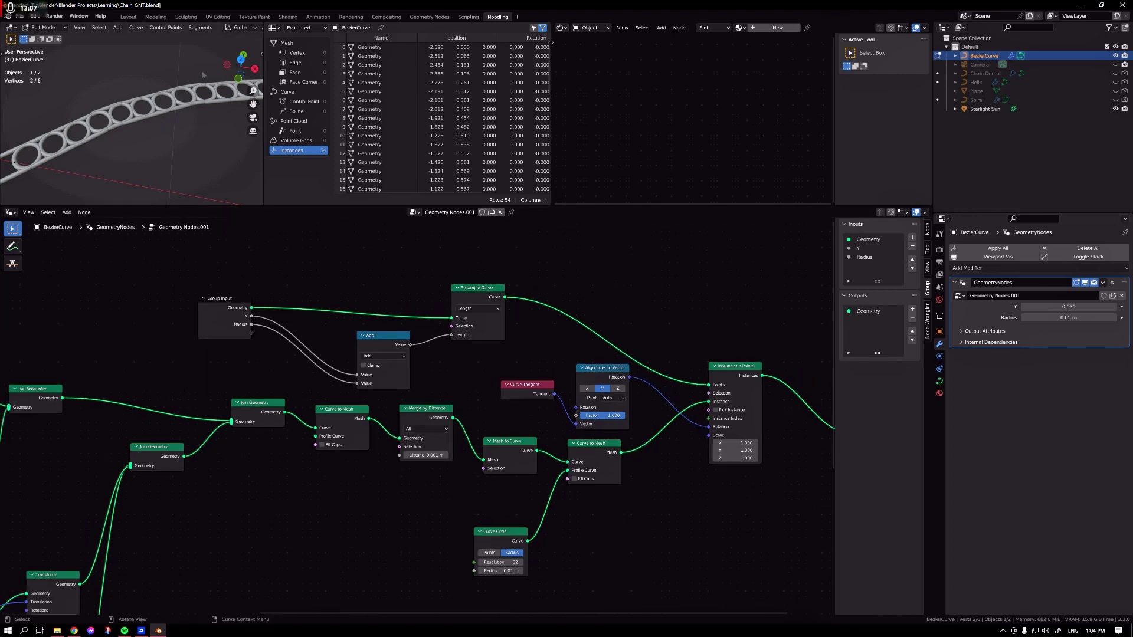
{"action": "left_click_drag", "start_coordinate": [225, 331], "coordinate": [183, 324]}
Collapse the Add node and place a duplicate of it below the Group Input's links.
{"action": "left_click", "coordinate": [377, 342]}
{"action": "key", "text": "h"}
{"action": "key", "text": "shift+d"}
{"action": "left_click", "coordinate": [248, 374]}
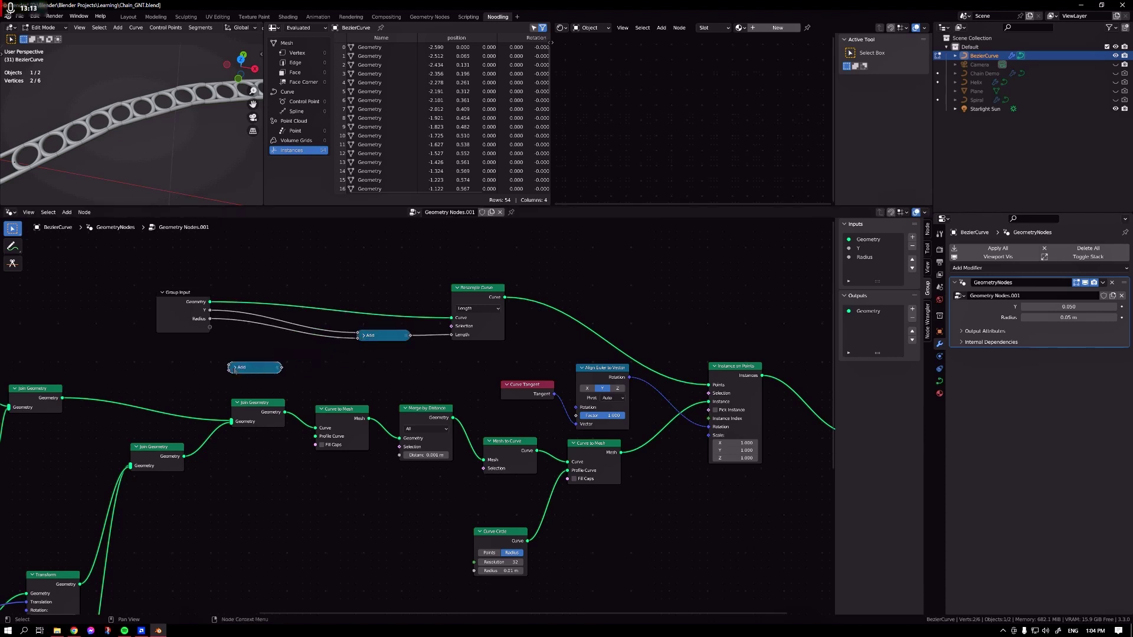
Expand the duplicate, set it to Multiply by 2, and insert it on the Radius link to the Add node.
{"action": "left_click", "coordinate": [235, 371]}
{"action": "left_click", "coordinate": [231, 368]}
{"action": "left_click", "coordinate": [256, 387]}
{"action": "left_click", "coordinate": [255, 426]}
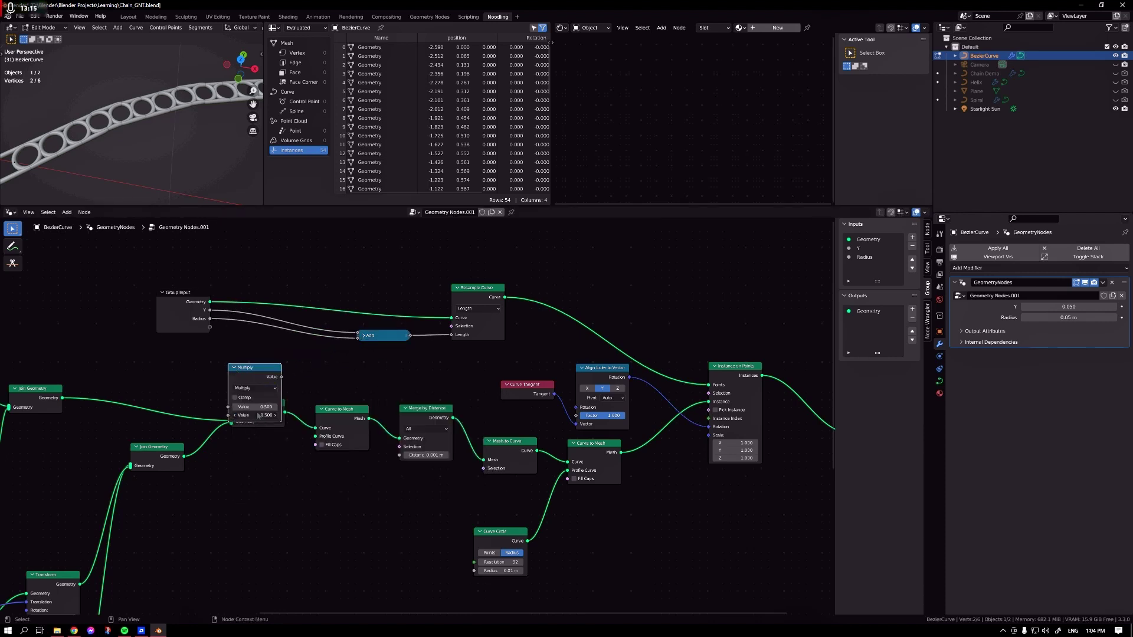
{"action": "left_click_drag", "start_coordinate": [259, 371], "coordinate": [270, 331]}
{"action": "middle_click_drag", "start_coordinate": [107, 147], "coordinate": [70, 140]}
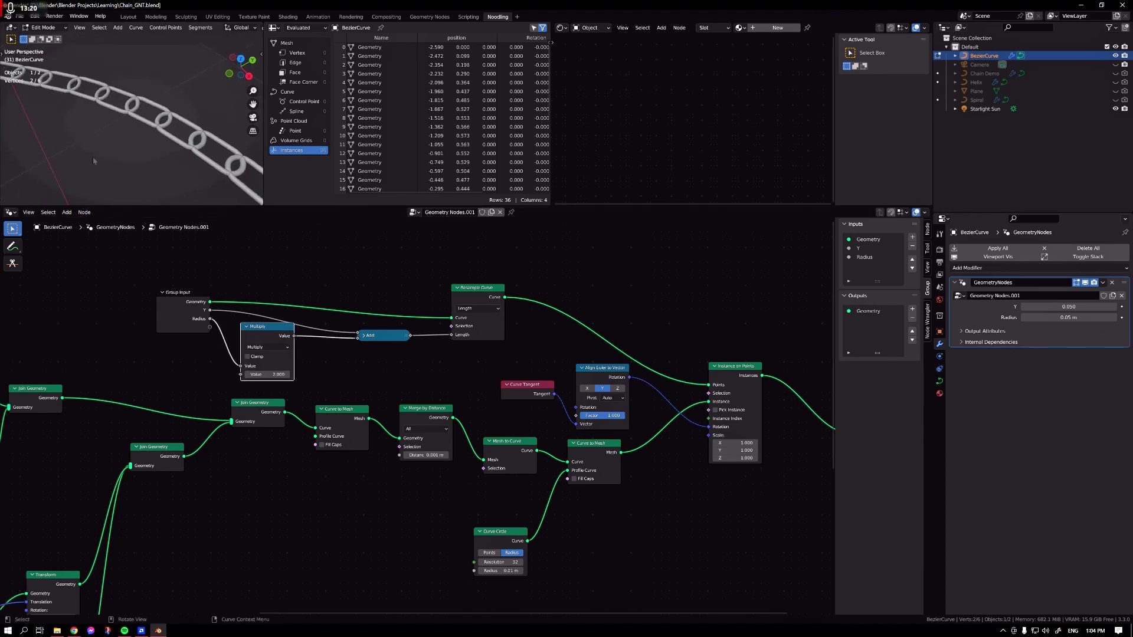
Move the Group Input farther out, and expand the Add node and place it above the Multiply node.
{"action": "left_click_drag", "start_coordinate": [200, 294], "coordinate": [163, 278]}
{"action": "left_click", "coordinate": [363, 335]}
{"action": "left_click_drag", "start_coordinate": [380, 336], "coordinate": [362, 273]}
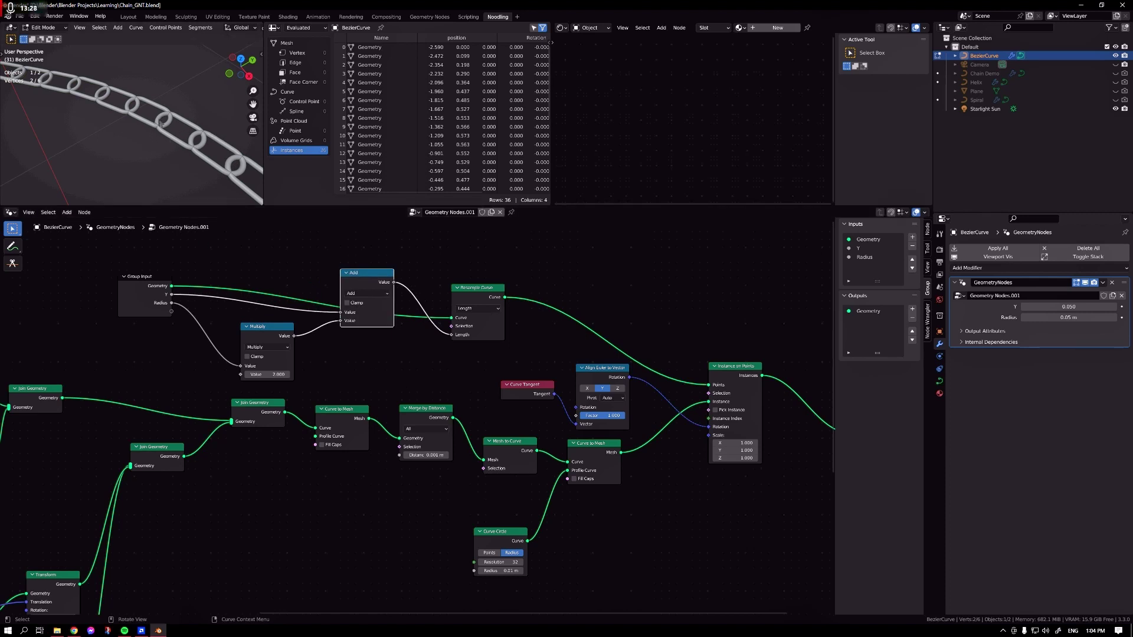
Move the Curve Circle aside and add a Value node set to 0.01 below the Group Input, feeding the circle's Radius.
{"action": "left_click_drag", "start_coordinate": [500, 565], "coordinate": [335, 541]}
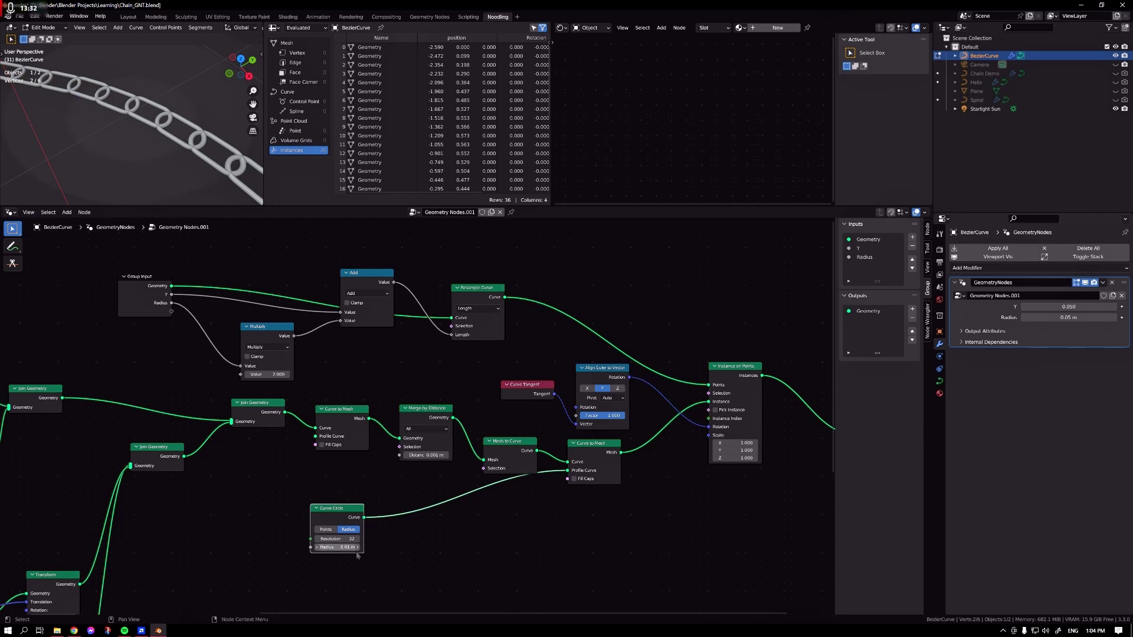
{"action": "left_click", "coordinate": [366, 500]}
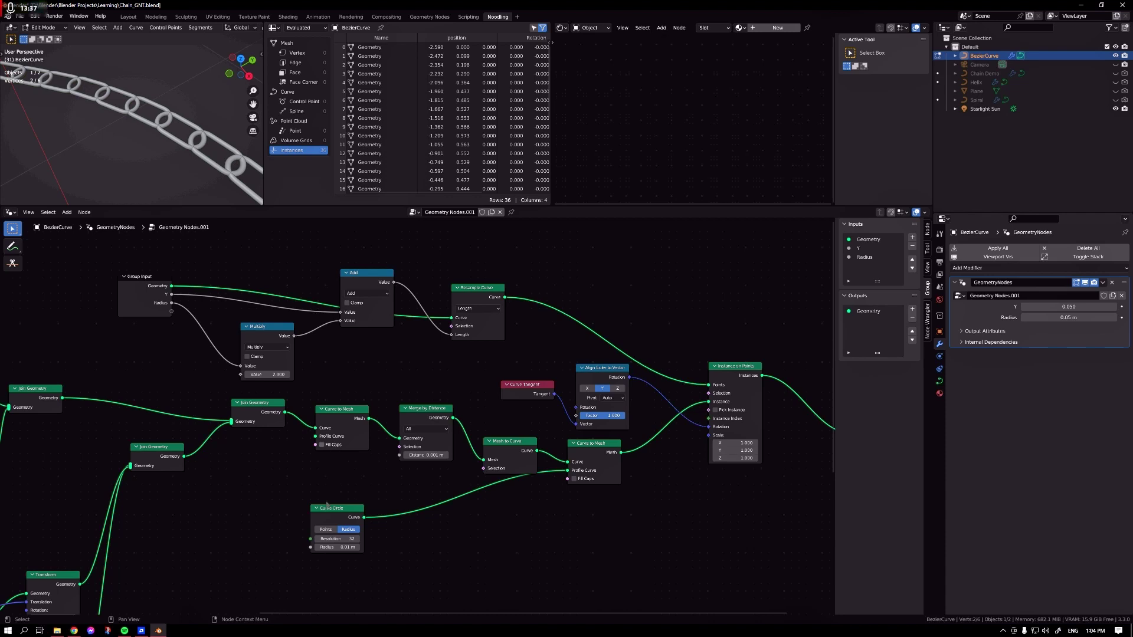
{"action": "key", "text": "shift+a"}
{"action": "left_click", "coordinate": [329, 368]}
{"action": "type", "text": "va"}
{"action": "key", "text": "Return"}
{"action": "left_click", "coordinate": [346, 376]}
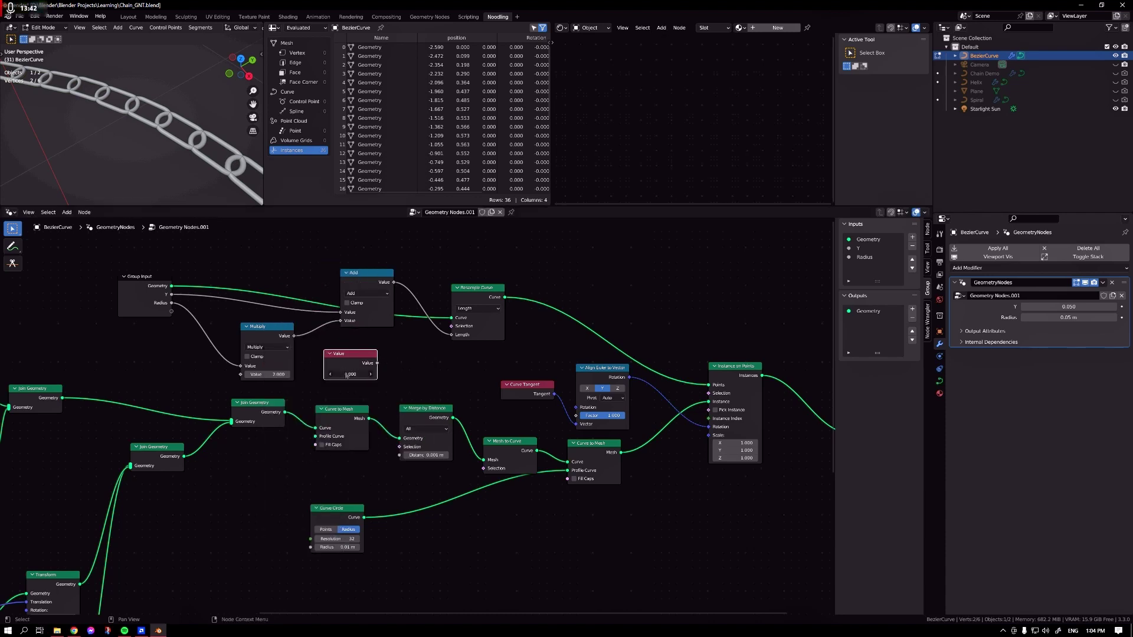
{"action": "left_click_drag", "start_coordinate": [378, 363], "coordinate": [145, 366]}
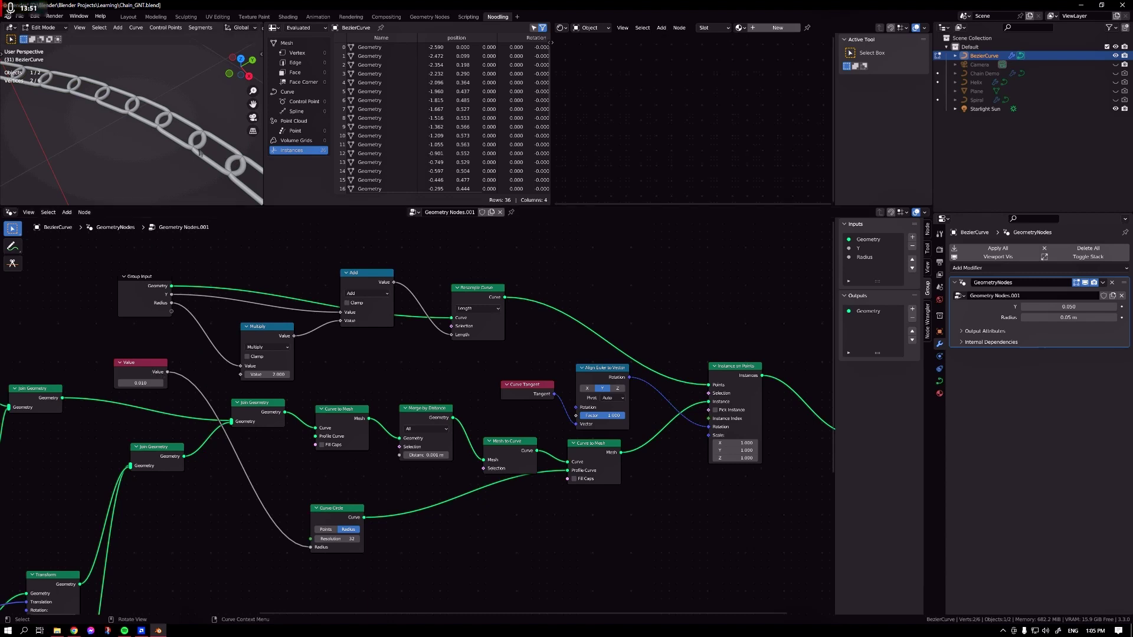
Insert a duplicate of the Add node before Resample Curve's Length, set it to Subtract, and feed the Value node into its second input.
{"action": "scroll", "coordinate": [200, 155], "scroll_direction": "up", "scroll_amount": 3}
{"action": "key", "text": "shift+d"}
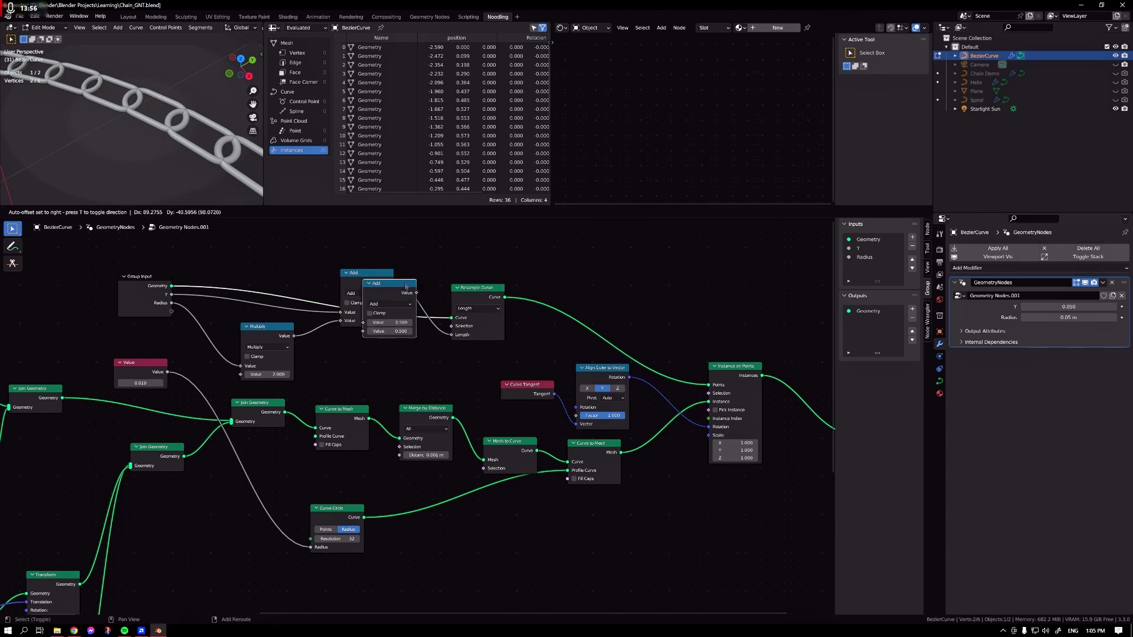
{"action": "left_click", "coordinate": [472, 289]}
{"action": "left_click", "coordinate": [451, 307]}
{"action": "left_click", "coordinate": [463, 337]}
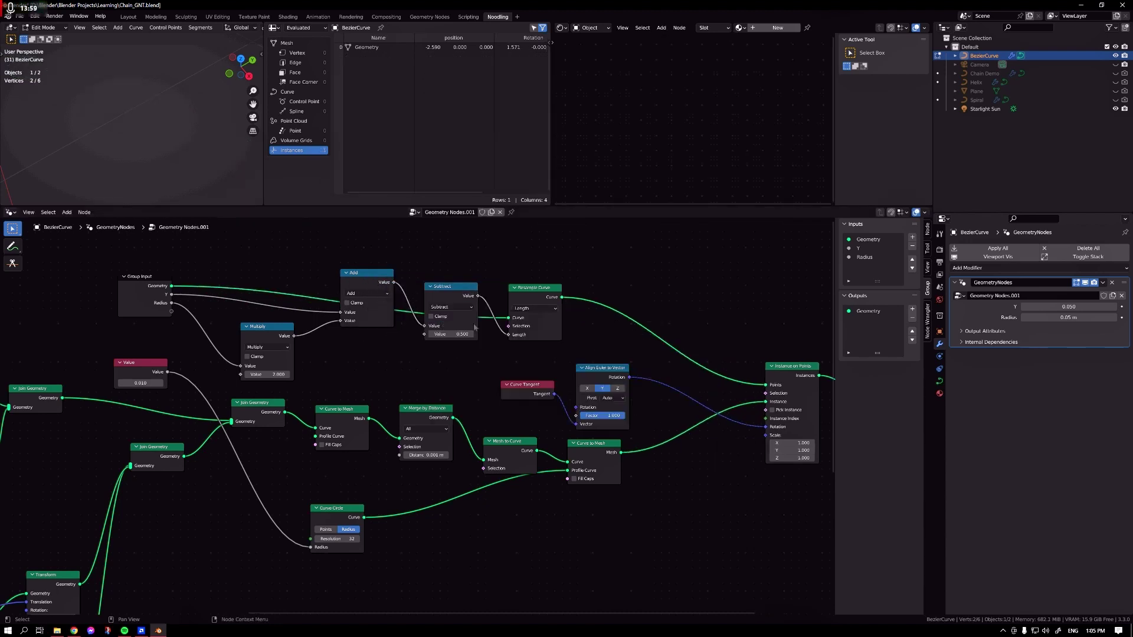
{"action": "left_click_drag", "start_coordinate": [168, 372], "coordinate": [426, 335]}
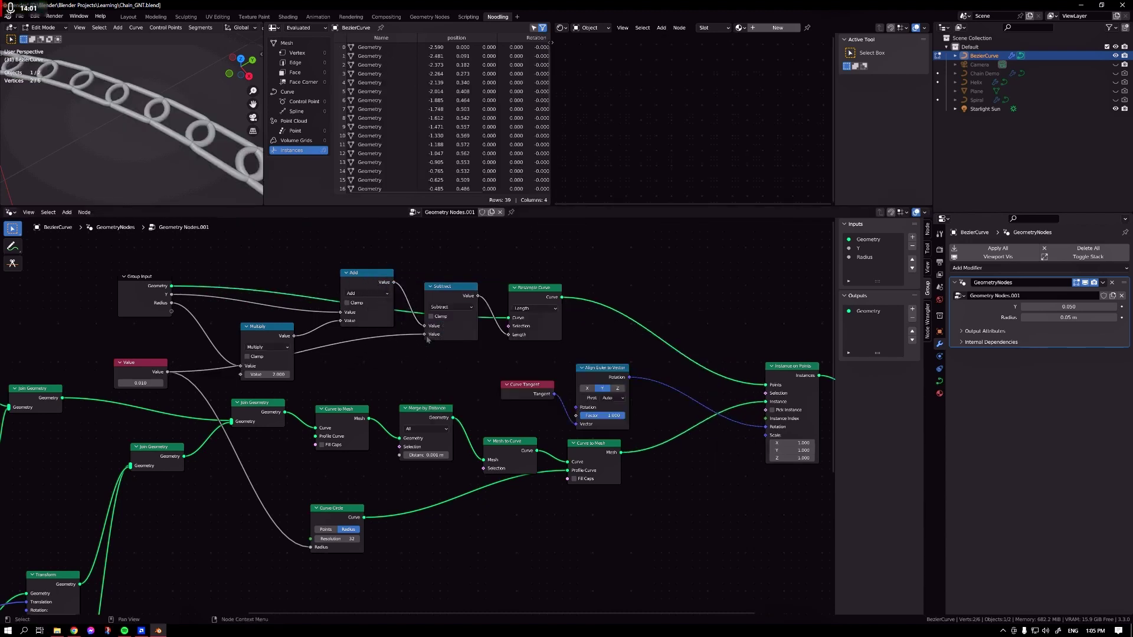
Insert a duplicate Multiply by 2 node on the link from the Value node, and switch the Subtract node to Add.
{"action": "left_click", "coordinate": [269, 333]}
{"action": "key", "text": "shift+d"}
{"action": "left_click", "coordinate": [338, 347]}
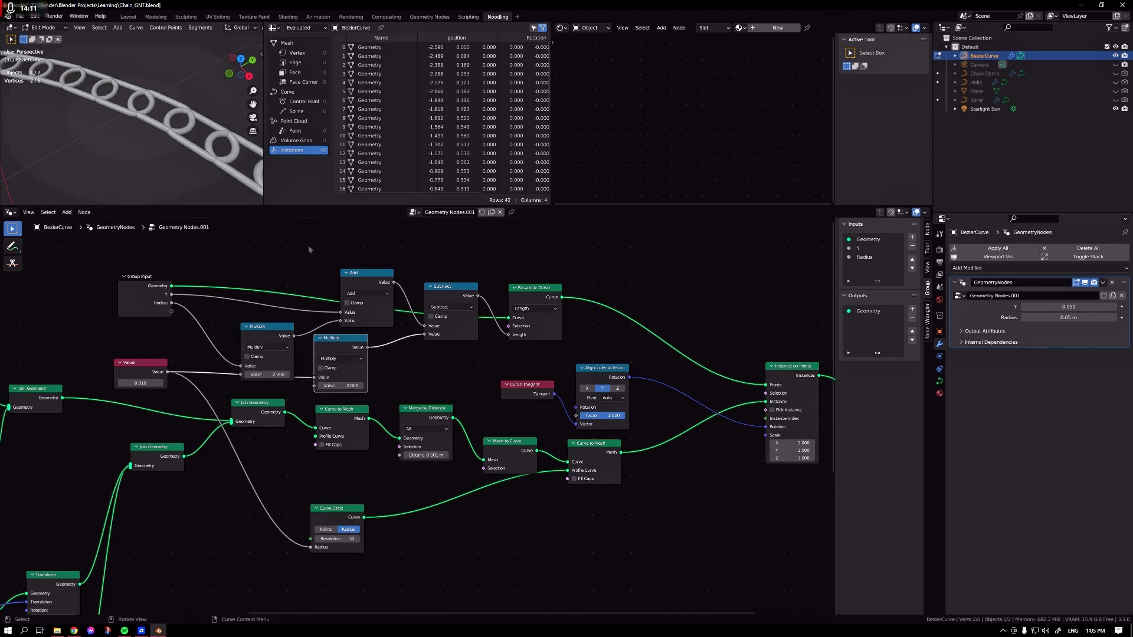
{"action": "mouse_move", "coordinate": [341, 386]}
{"action": "left_mouse_down"}
{"action": "mouse_move", "coordinate": [405, 385]}
{"action": "mouse_move", "coordinate": [352, 386]}
{"action": "left_mouse_up"}
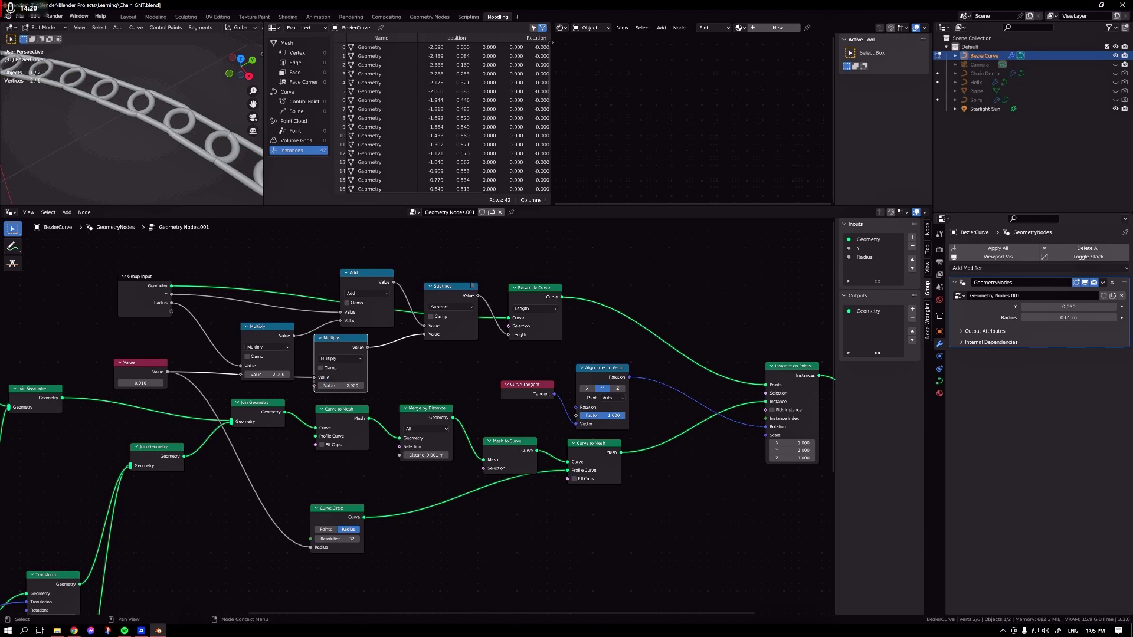
{"action": "left_click", "coordinate": [470, 308]}
{"action": "left_click", "coordinate": [458, 327]}
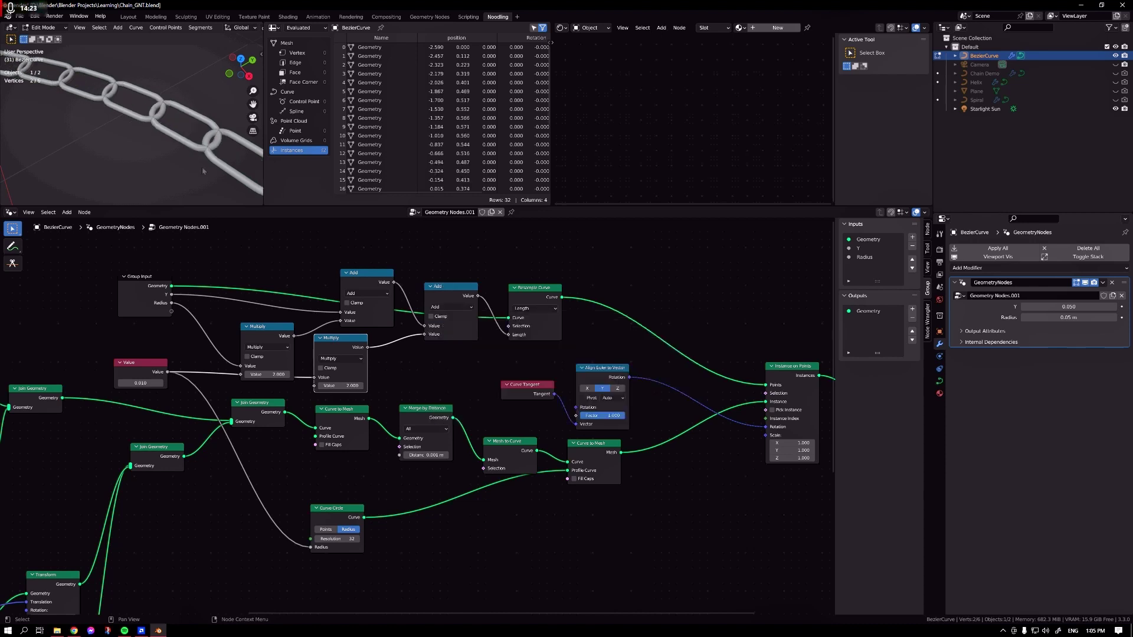
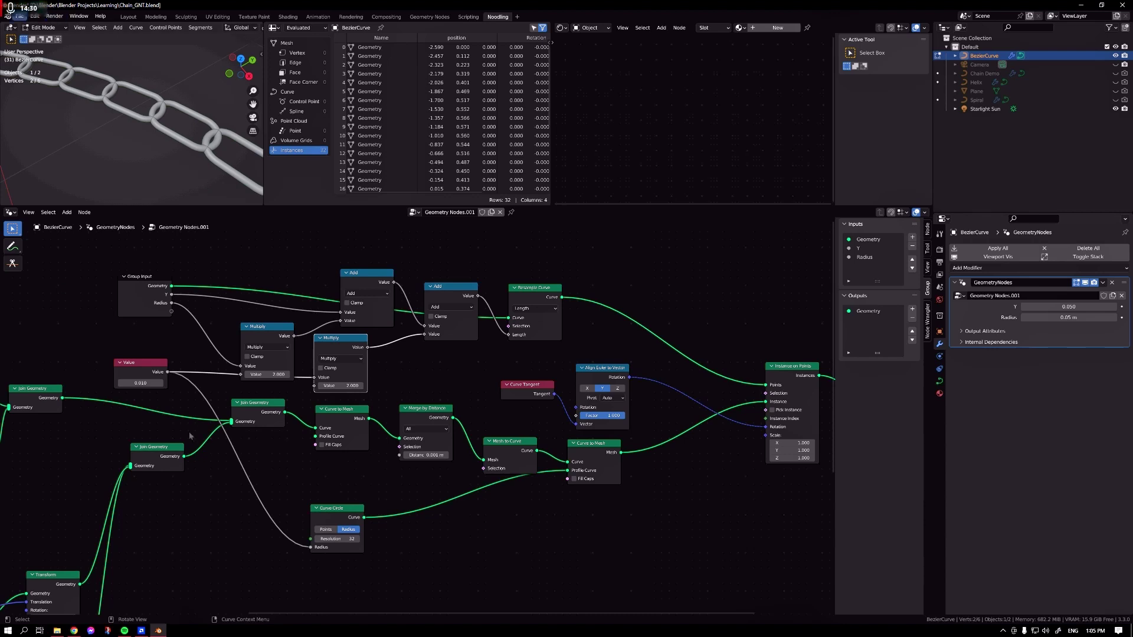
Spread out the first Add node and the two Multiply nodes between the inputs and the second Add node.
{"action": "mouse_move", "coordinate": [140, 383]}
{"action": "left_mouse_down"}
{"action": "mouse_move", "coordinate": [177, 383]}
{"action": "mouse_move", "coordinate": [133, 383]}
{"action": "mouse_move", "coordinate": [147, 384]}
{"action": "left_mouse_up"}
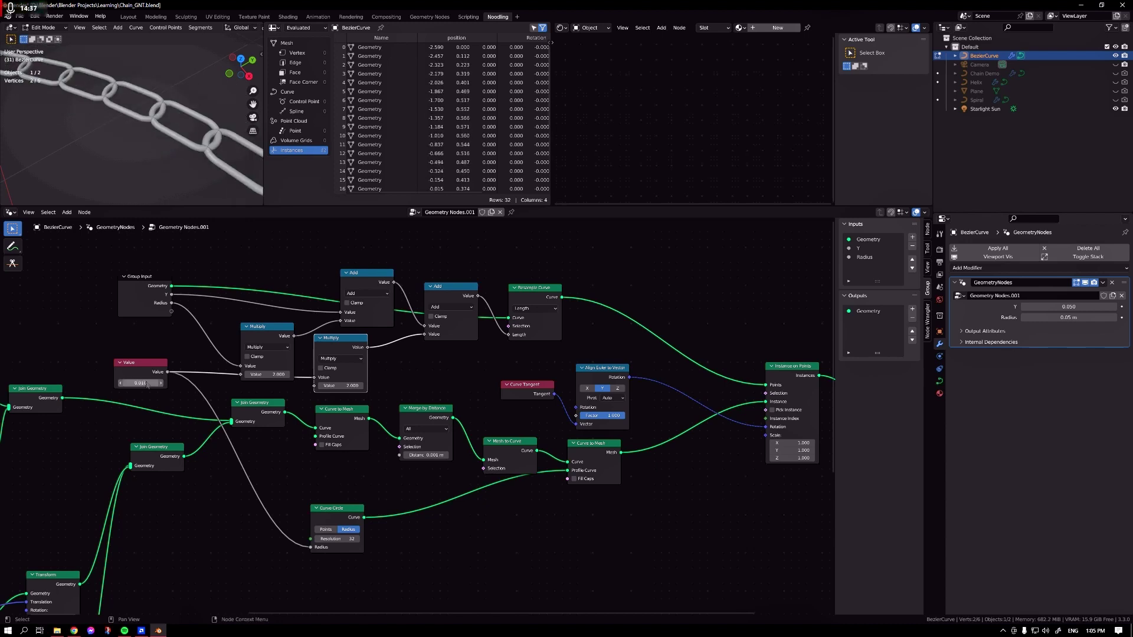
{"action": "left_click", "coordinate": [106, 340]}
{"action": "scroll", "coordinate": [106, 339], "scroll_direction": "down", "scroll_amount": 2}
{"action": "middle_click_drag", "start_coordinate": [217, 182], "coordinate": [213, 181]}
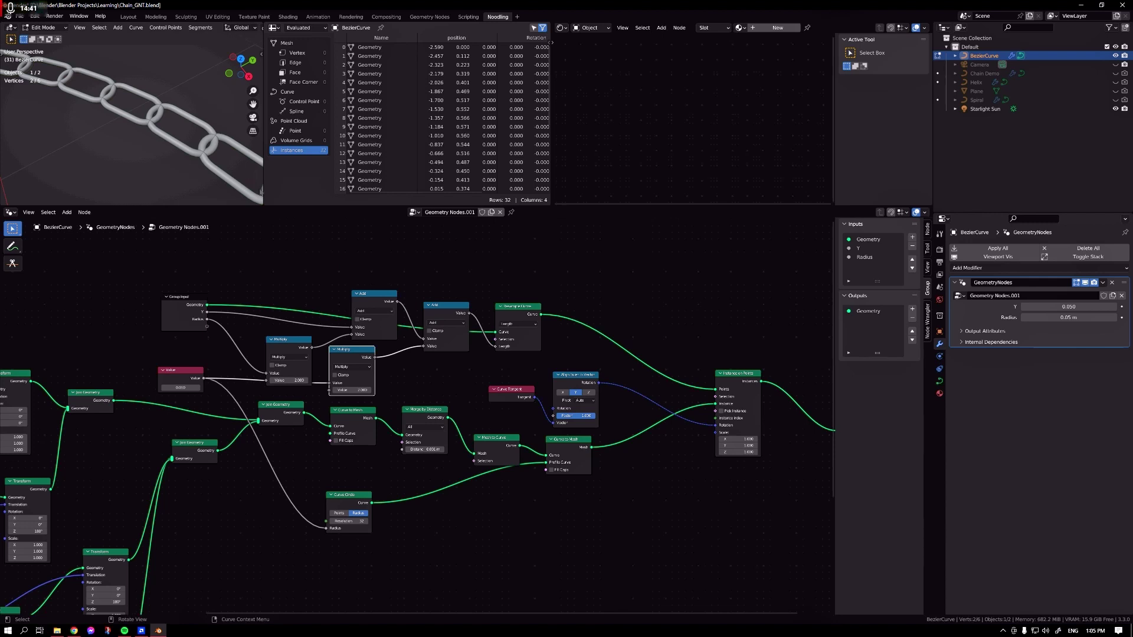
{"action": "mouse_move", "coordinate": [371, 300]}
{"action": "left_mouse_down"}
{"action": "mouse_move", "coordinate": [338, 294]}
{"action": "mouse_move", "coordinate": [355, 301]}
{"action": "left_mouse_up"}
{"action": "left_click_drag", "start_coordinate": [288, 345], "coordinate": [253, 328]}
{"action": "mouse_move", "coordinate": [347, 356]}
{"action": "left_mouse_down"}
{"action": "mouse_move", "coordinate": [370, 361]}
{"action": "mouse_move", "coordinate": [355, 361]}
{"action": "left_mouse_up"}
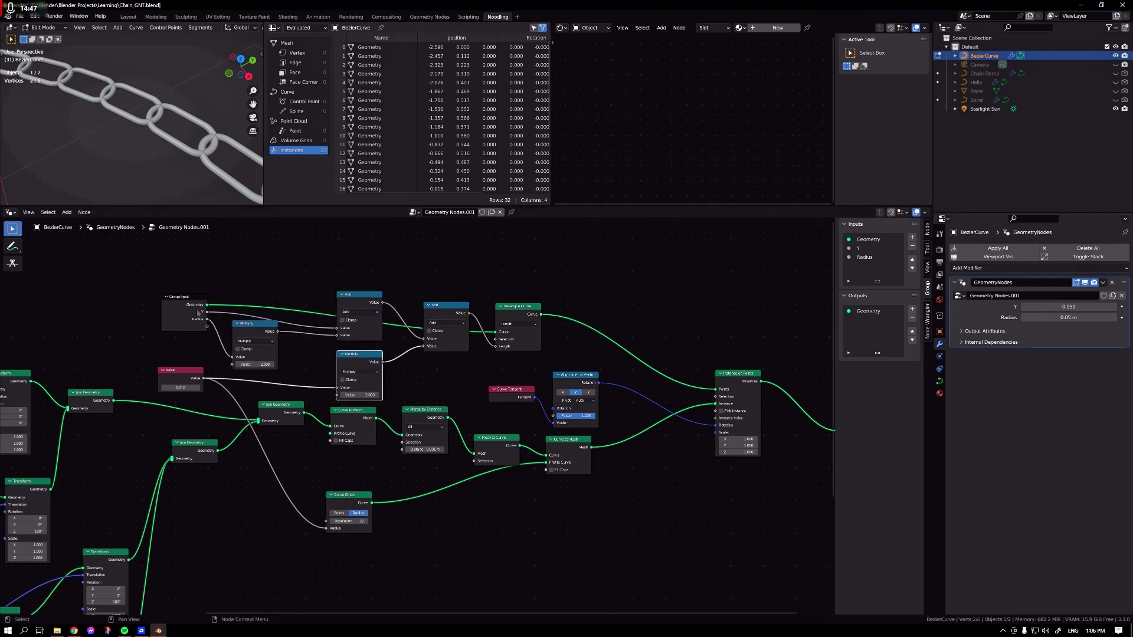
Try a different Y value on the modifier, and set it back to 0.05.
{"action": "left_click", "coordinate": [167, 297]}
{"action": "left_click", "coordinate": [167, 297]}
{"action": "scroll", "coordinate": [154, 142], "scroll_direction": "down", "scroll_amount": 6}
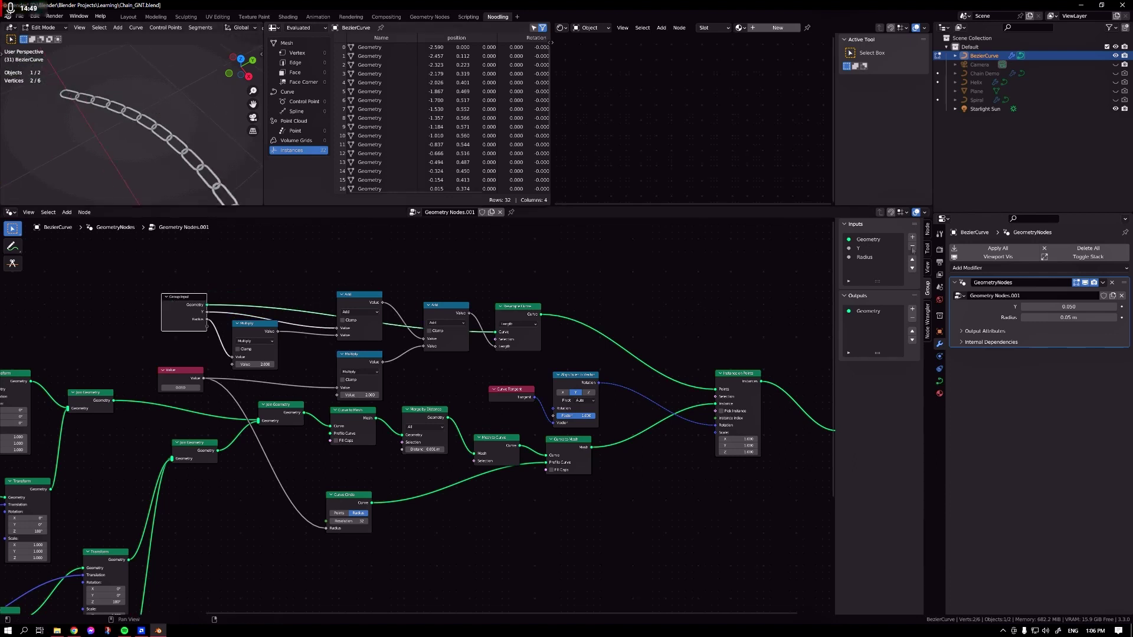
{"action": "left_click_drag", "start_coordinate": [1065, 306], "coordinate": [1101, 307]}
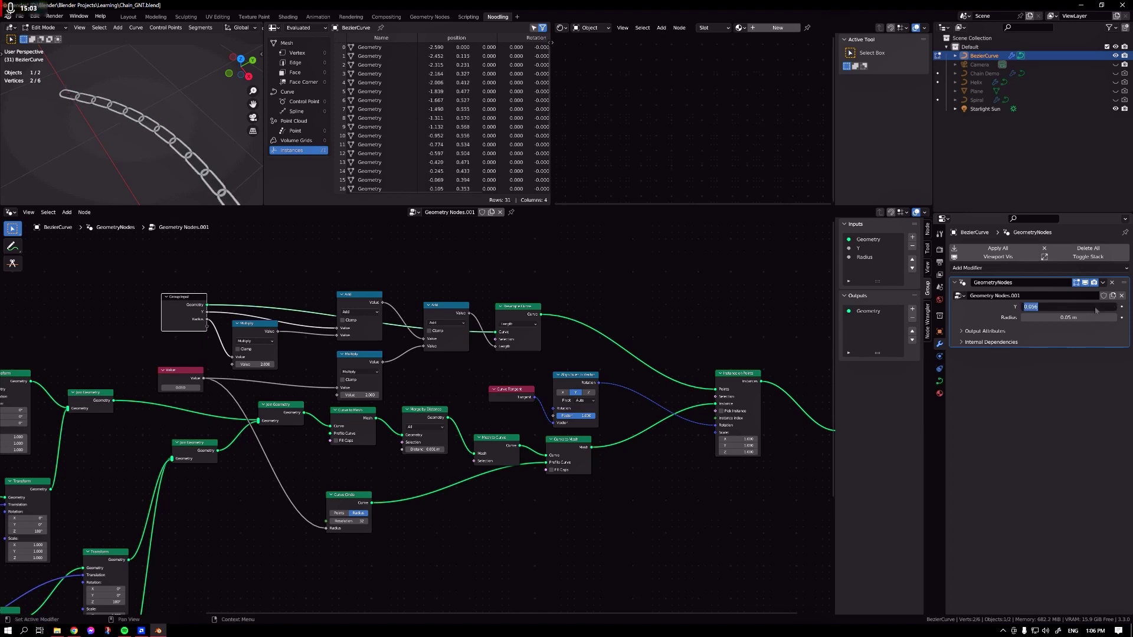
{"action": "type", "text": "05"}
{"action": "key", "text": "Return"}
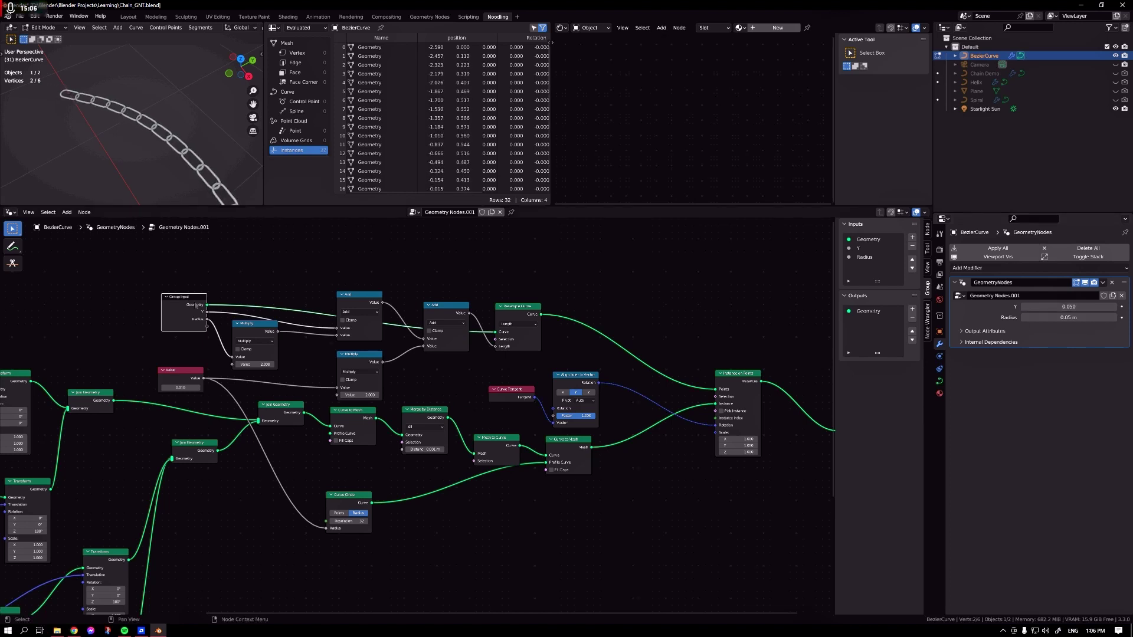
Move the Group Input and Value nodes farther away from the math nodes.
{"action": "left_click_drag", "start_coordinate": [195, 305], "coordinate": [117, 301]}
{"action": "left_click_drag", "start_coordinate": [180, 377], "coordinate": [151, 365]}
{"action": "middle_click_drag", "start_coordinate": [187, 154], "coordinate": [165, 75]}
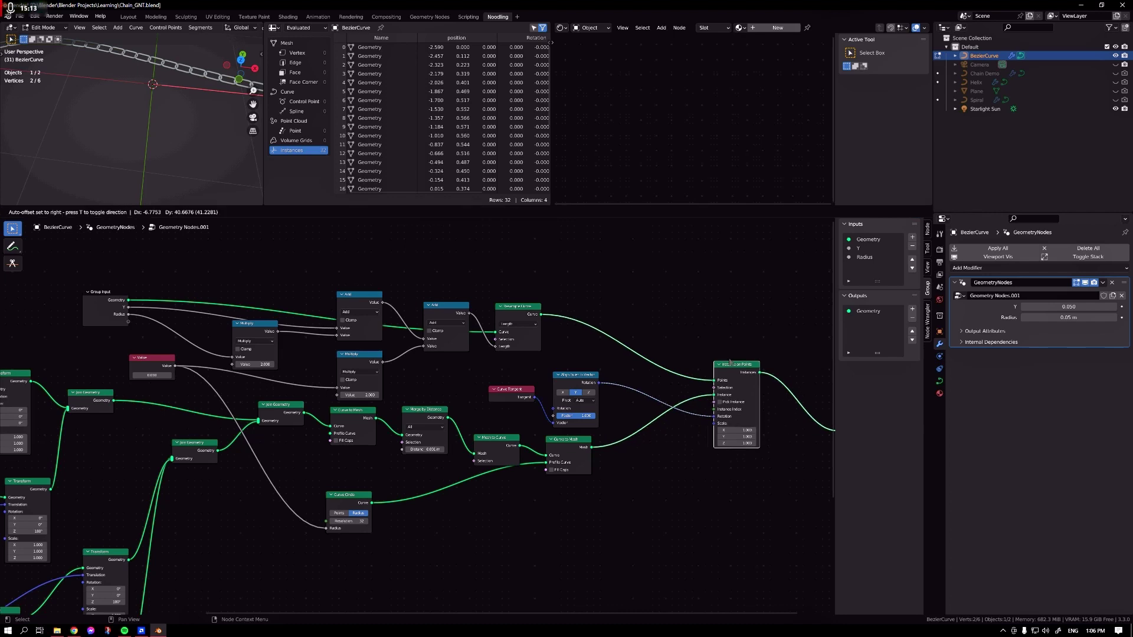
Add a Rotate Instances node between Instance on Points and the Group Output.
{"action": "middle_click_drag", "start_coordinate": [749, 325], "coordinate": [427, 296]}
{"action": "key", "text": "shift+a"}
{"action": "left_click", "coordinate": [477, 290]}
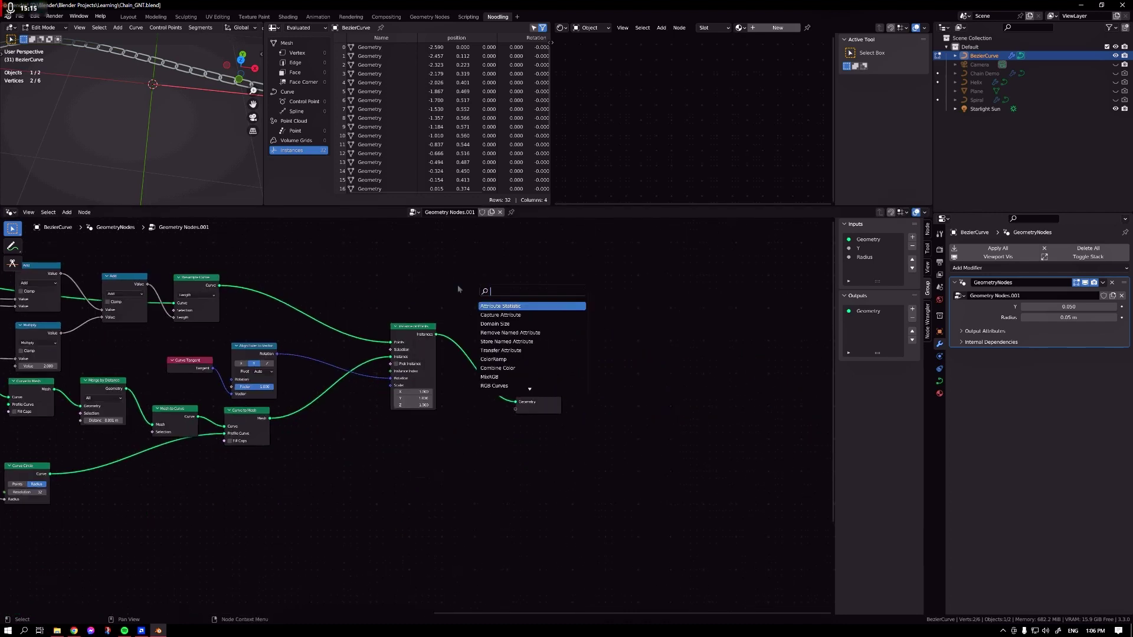
{"action": "type", "text": "rota"}
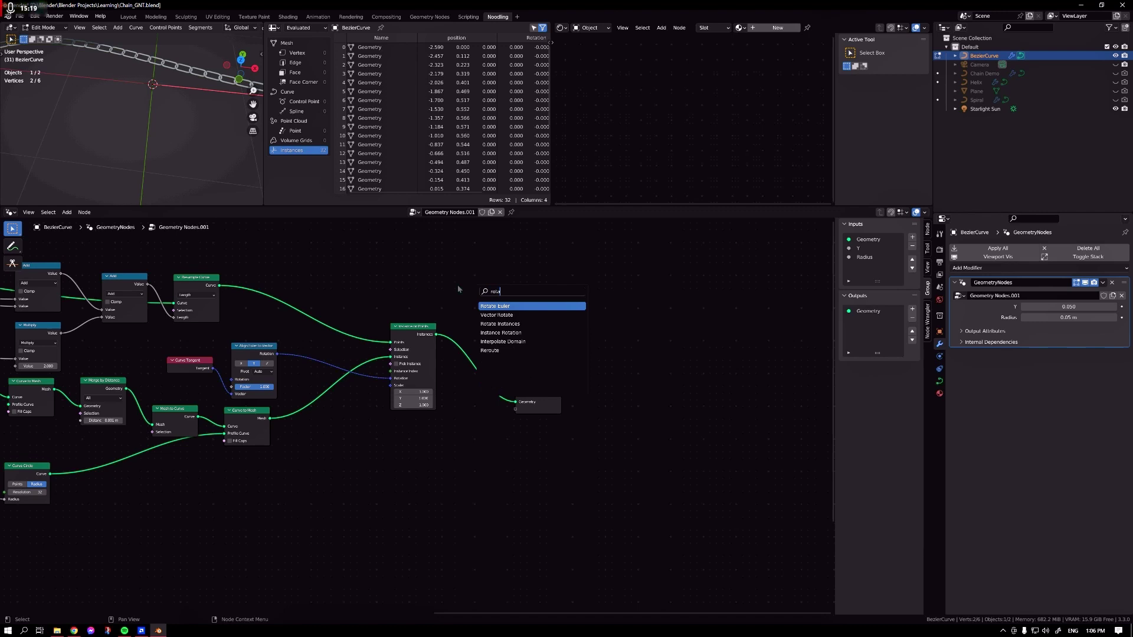
{"action": "key", "text": "Down"}
{"action": "key", "text": "Down"}
{"action": "key", "text": "Return"}
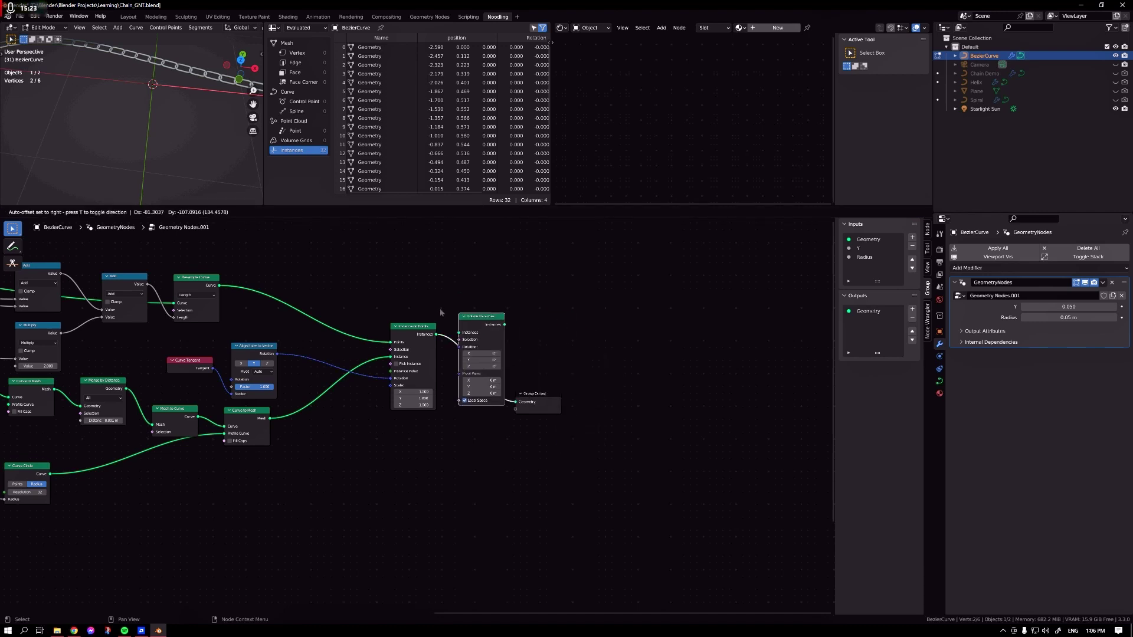
{"action": "left_click", "coordinate": [441, 308]}
{"action": "scroll", "coordinate": [499, 415], "scroll_direction": "up", "scroll_amount": 2}
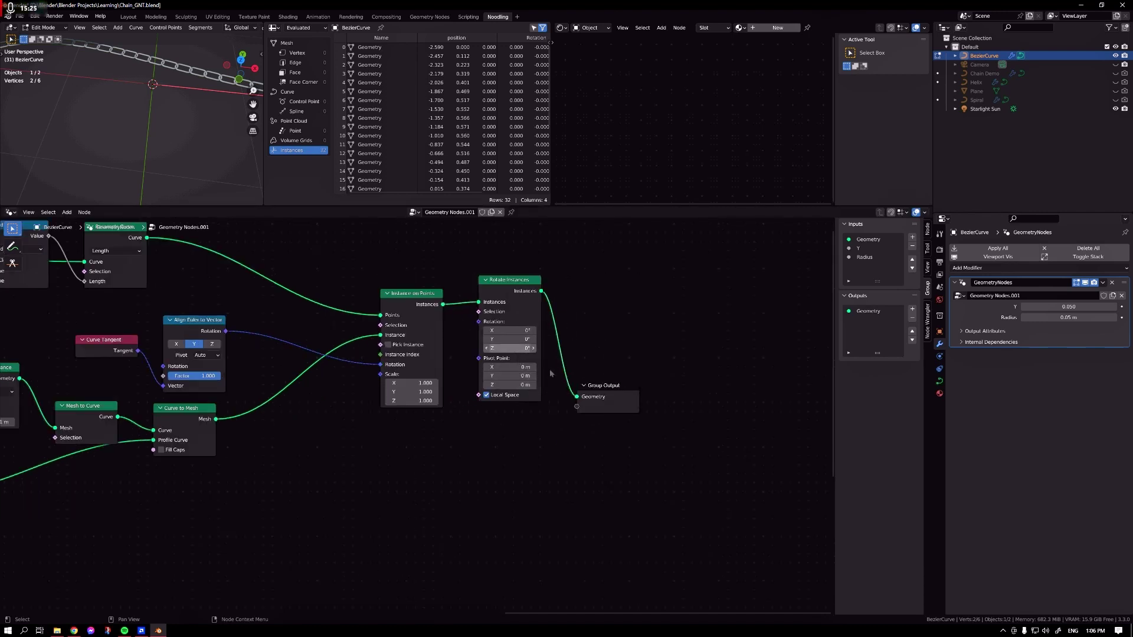
Set the Y rotation of the Rotate Instances node to 90°, keeping X at 0°.
{"action": "middle_click_drag", "start_coordinate": [171, 136], "coordinate": [193, 97]}
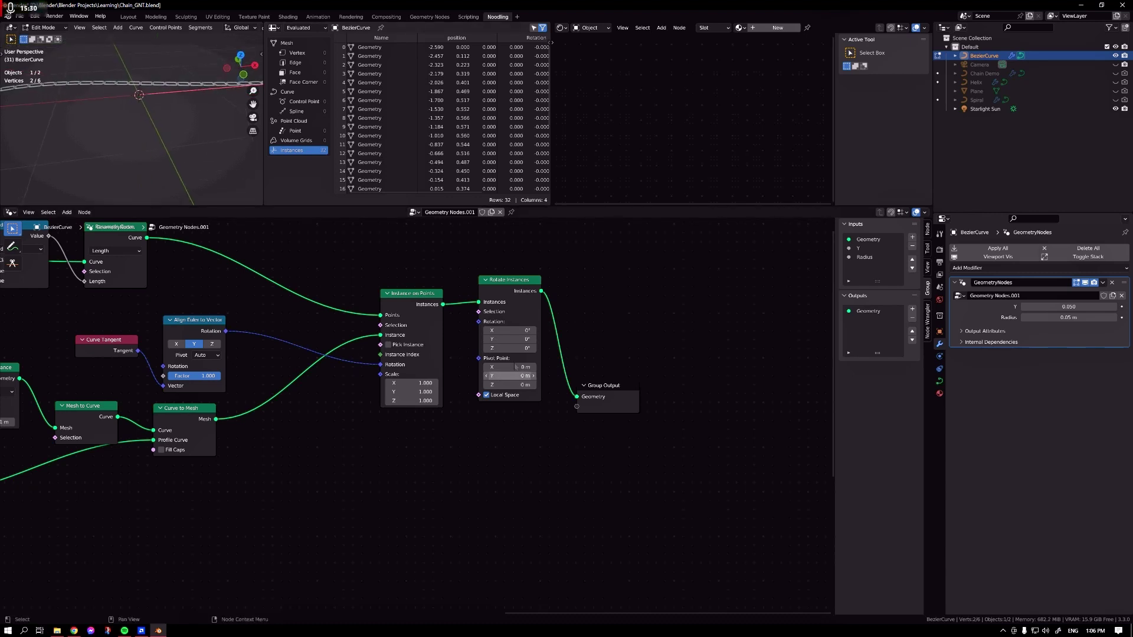
{"action": "left_click_drag", "start_coordinate": [509, 330], "coordinate": [540, 339], "text": "shift"}
{"action": "left_click", "coordinate": [510, 331]}
{"action": "type", "text": "0.54"}
{"action": "key", "text": "Return"}
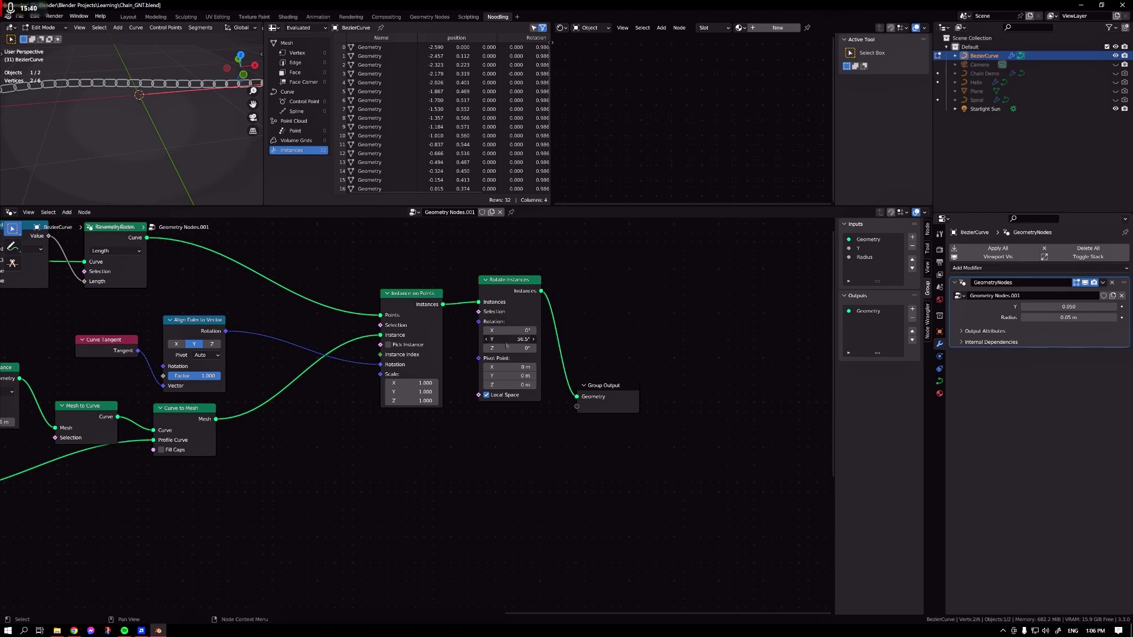
{"action": "type", "text": "90"}
{"action": "key", "text": "Return"}
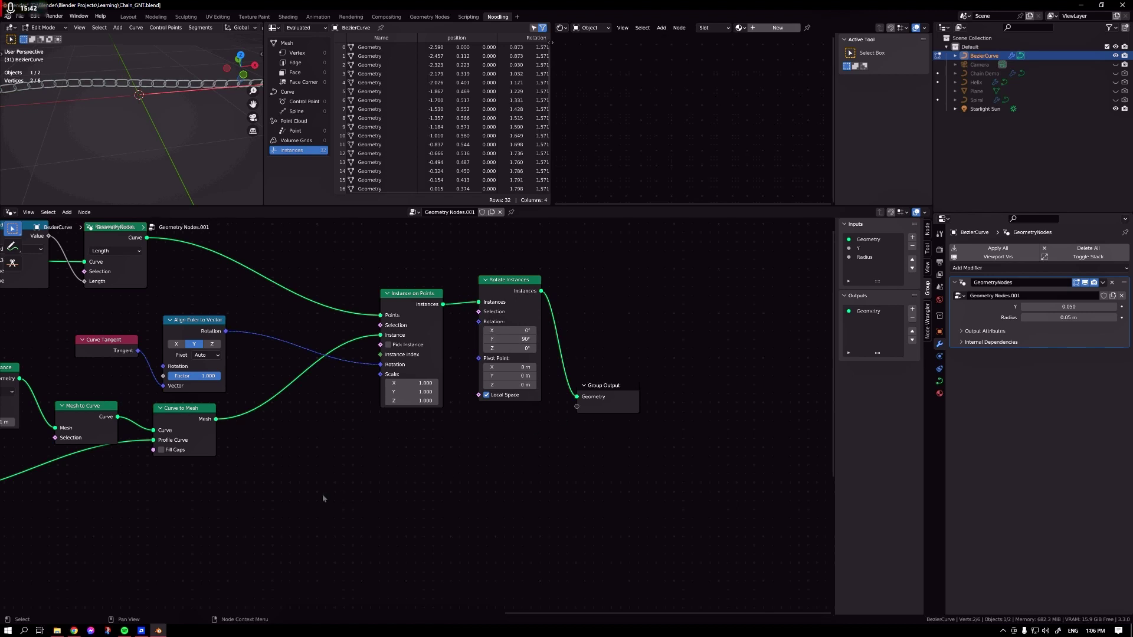
Place a duplicate of the Add node below Instance on Points, and set it to Modulo with a second value of 2.
{"action": "key", "text": "shift+a"}
{"action": "left_click", "coordinate": [291, 441]}
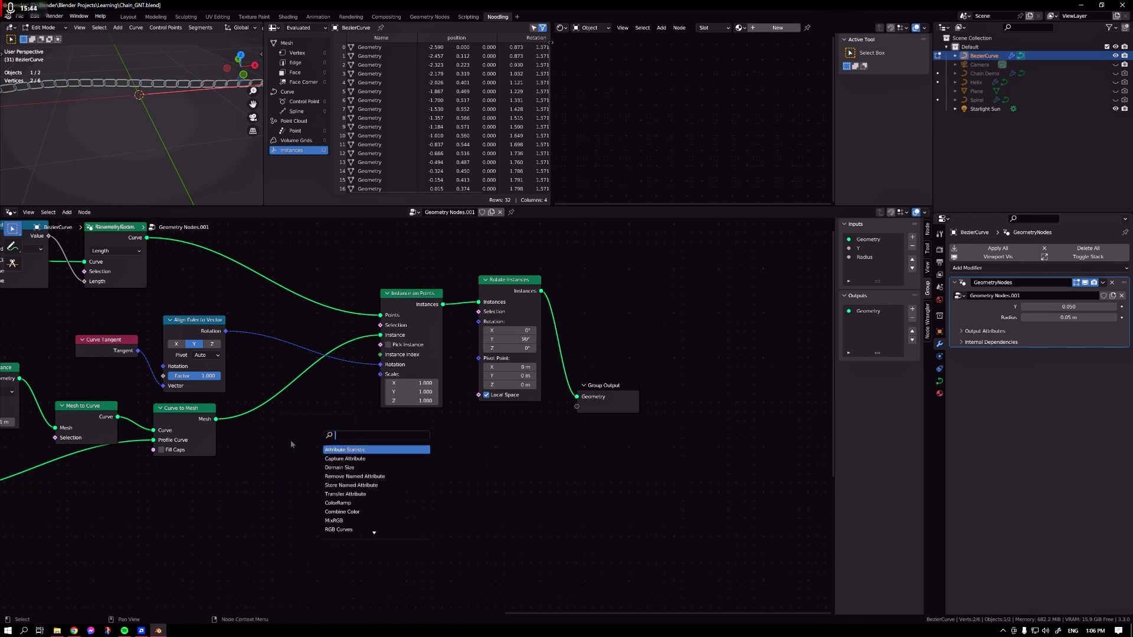
{"action": "middle_click_drag", "start_coordinate": [72, 304], "coordinate": [160, 371]}
{"action": "left_click", "coordinate": [106, 299]}
{"action": "key", "text": "shift+d"}
{"action": "left_click", "coordinate": [442, 506]}
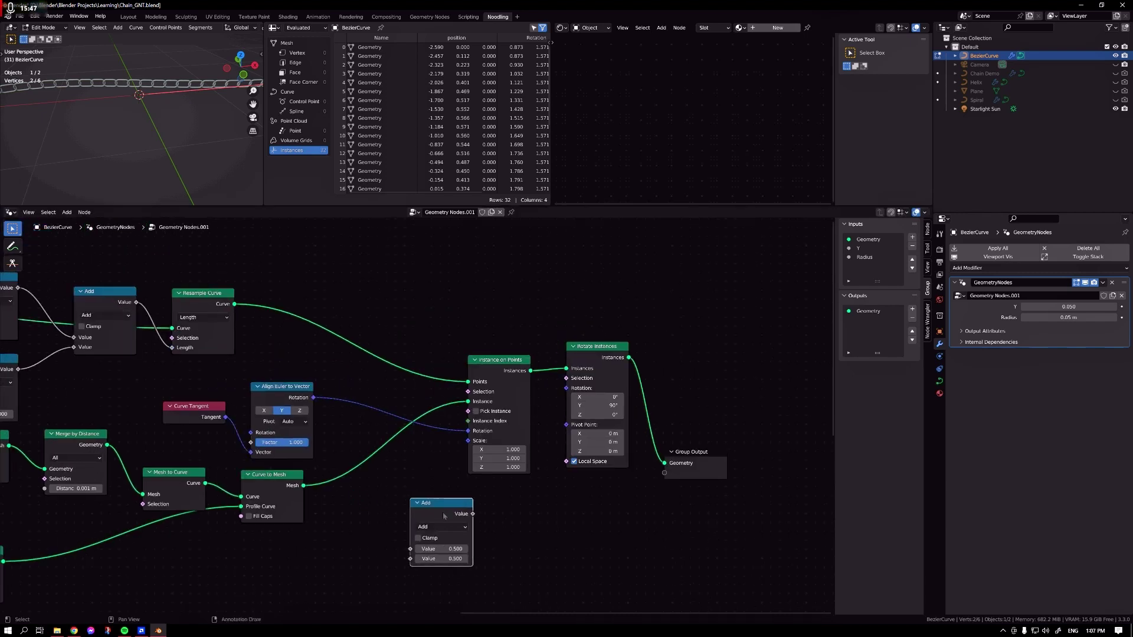
{"action": "left_click", "coordinate": [434, 527]}
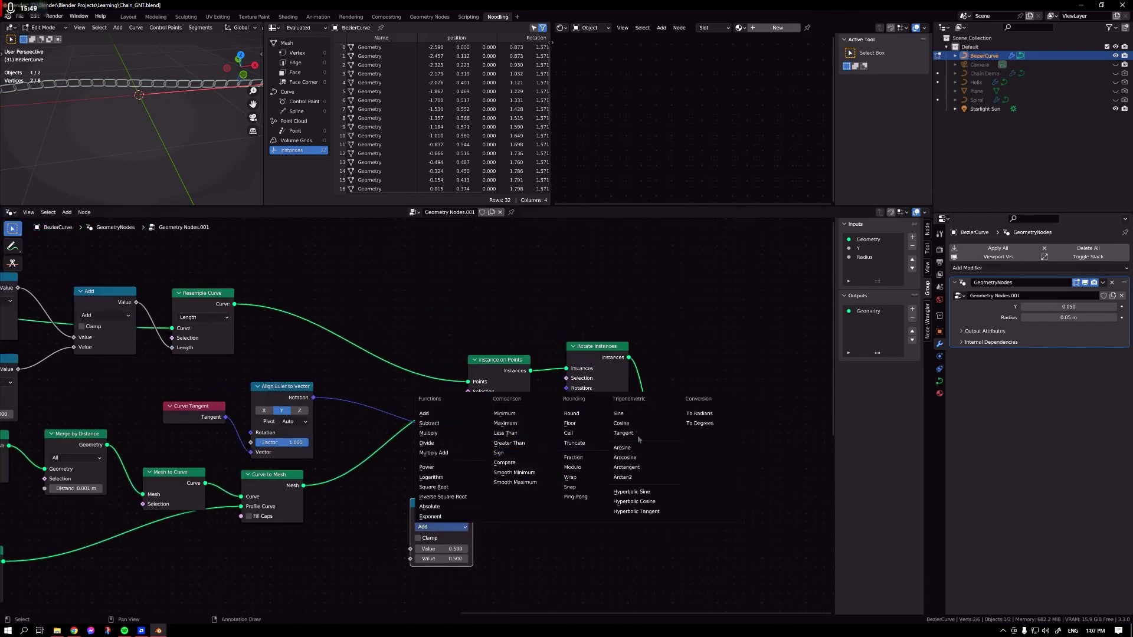
{"action": "left_click", "coordinate": [590, 467]}
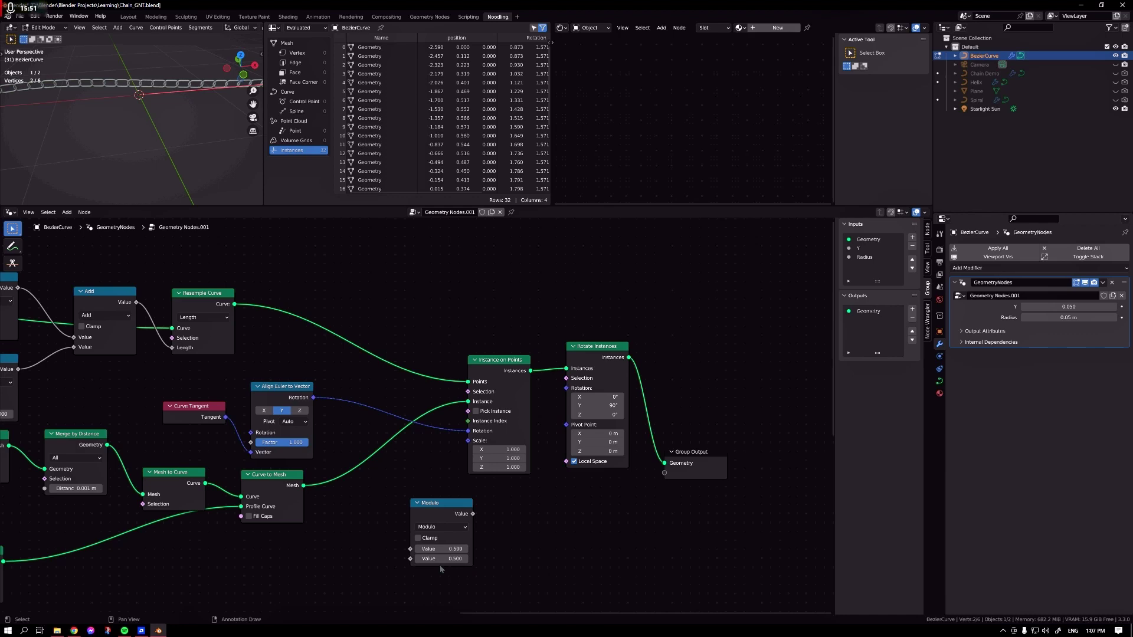
{"action": "type", "text": "2"}
{"action": "key", "text": "Return"}
Add an Index node feeding Modulo's first value, and connect the Modulo output to the Selection of Rotate Instances.
{"action": "middle_click_drag", "start_coordinate": [346, 548], "coordinate": [400, 528]}
{"action": "key", "text": "shift+a"}
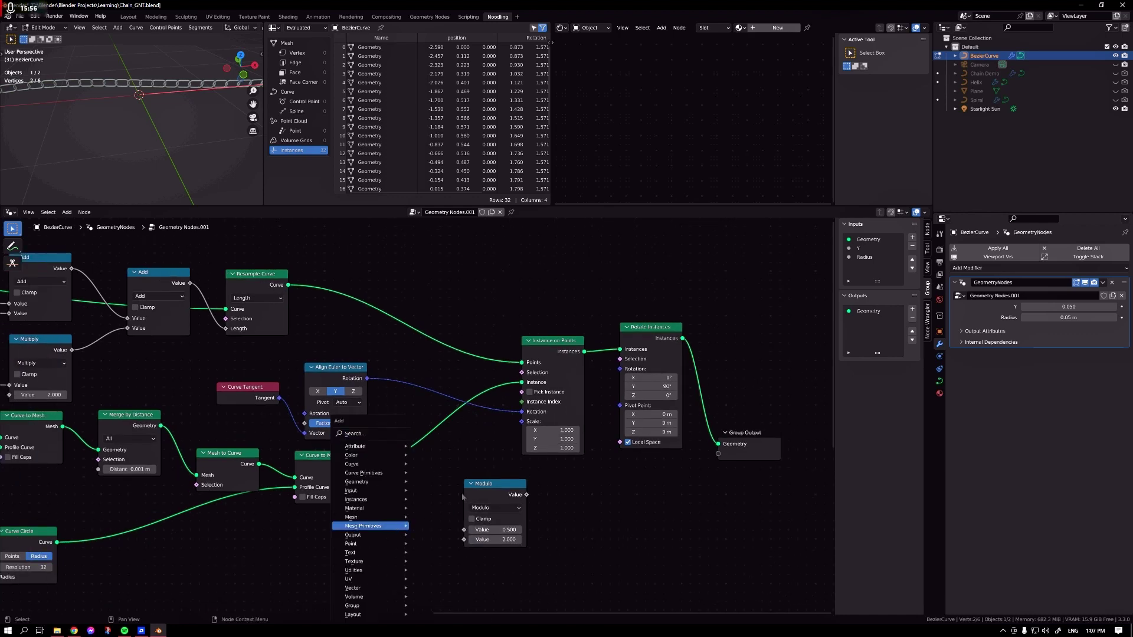
{"action": "key", "text": "shift+a"}
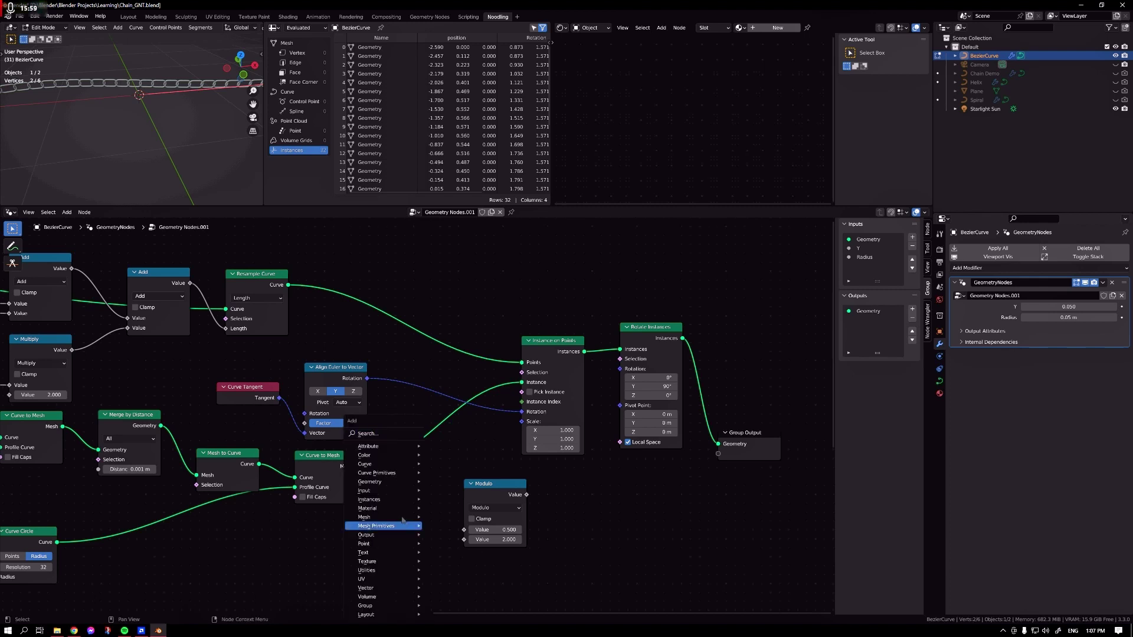
{"action": "type", "text": "index"}
{"action": "key", "text": "Return"}
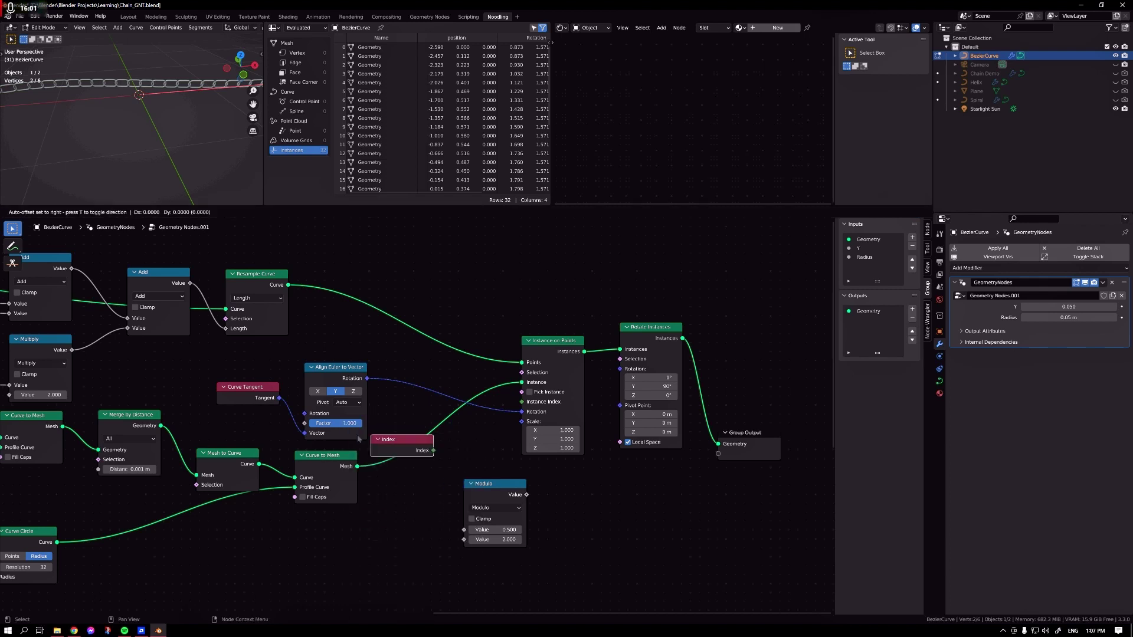
{"action": "left_click", "coordinate": [353, 520]}
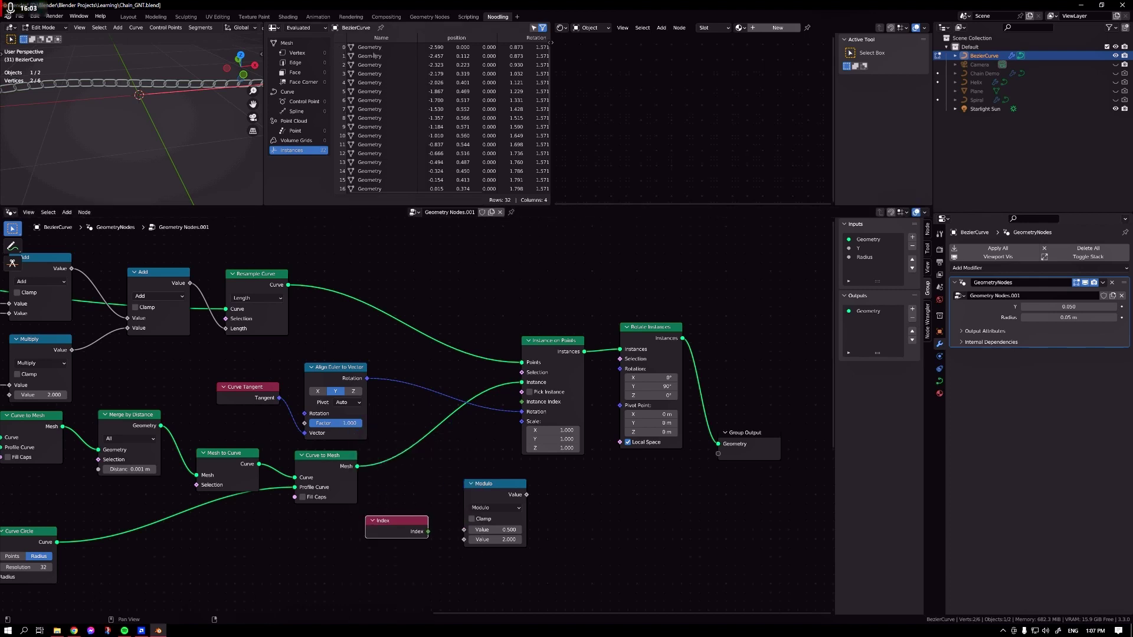
{"action": "left_click_drag", "start_coordinate": [429, 532], "coordinate": [464, 530]}
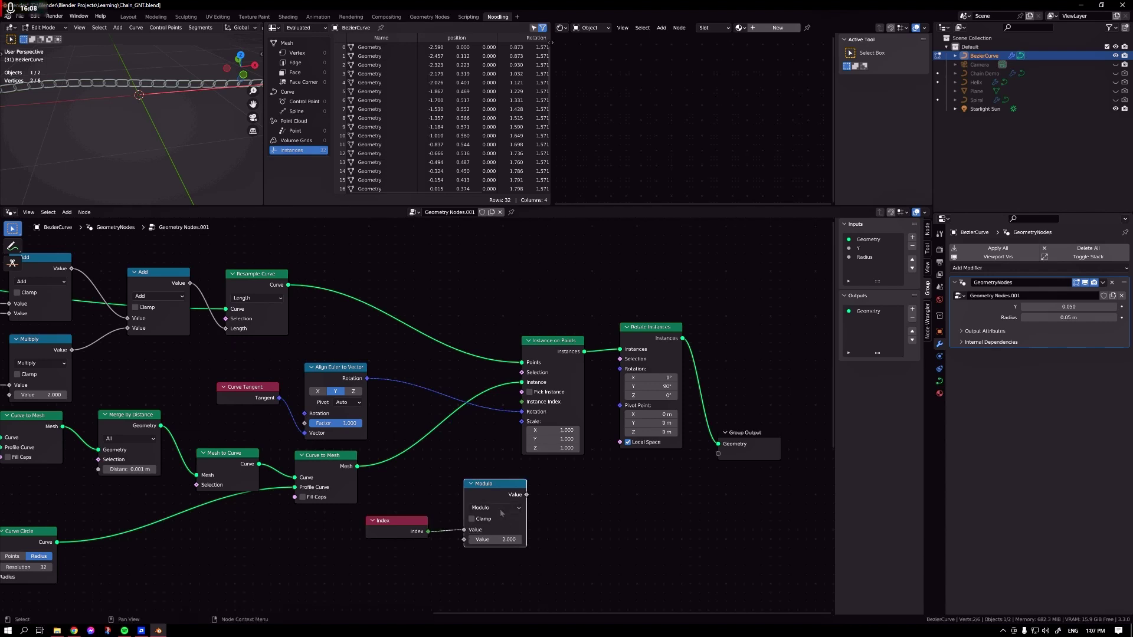
{"action": "left_click_drag", "start_coordinate": [526, 495], "coordinate": [621, 359]}
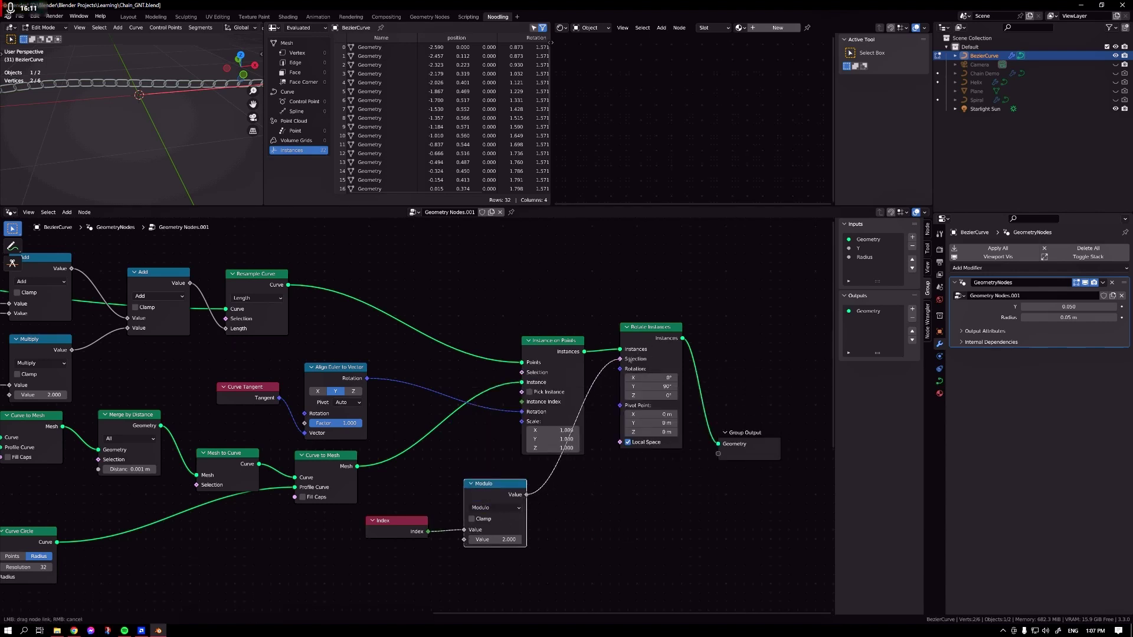
{"action": "middle_click_drag", "start_coordinate": [130, 118], "coordinate": [237, 150]}
Rearrange the Index, Modulo, Instance on Points and Rotate Instances nodes to tidy the end of the tree.
{"action": "left_click_drag", "start_coordinate": [396, 522], "coordinate": [409, 516]}
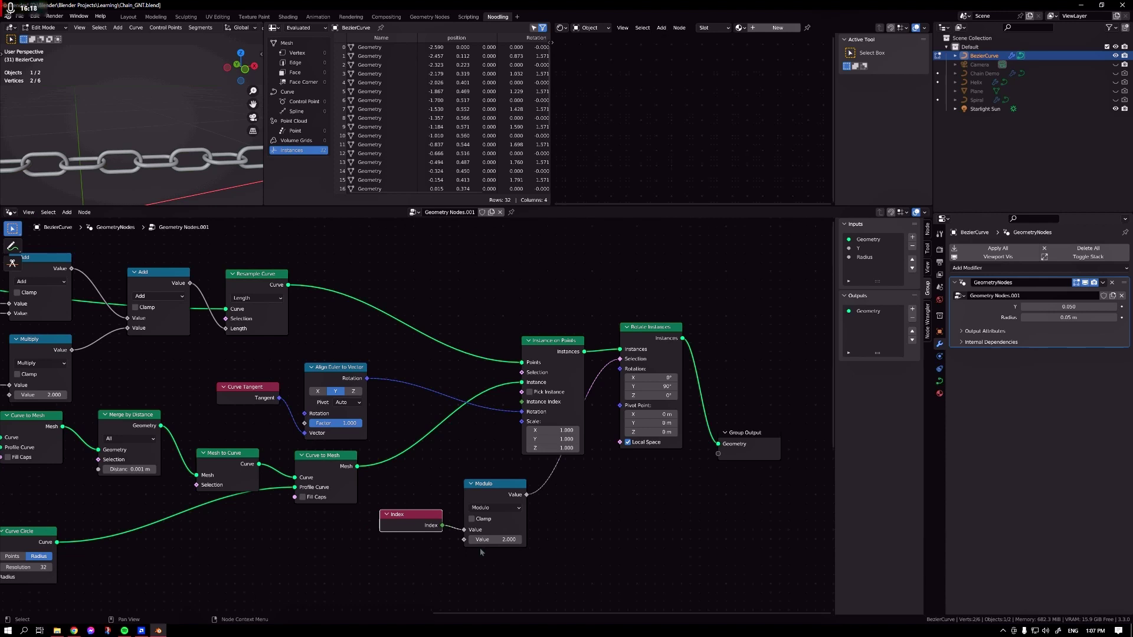
{"action": "left_click_drag", "start_coordinate": [400, 511], "coordinate": [398, 520]}
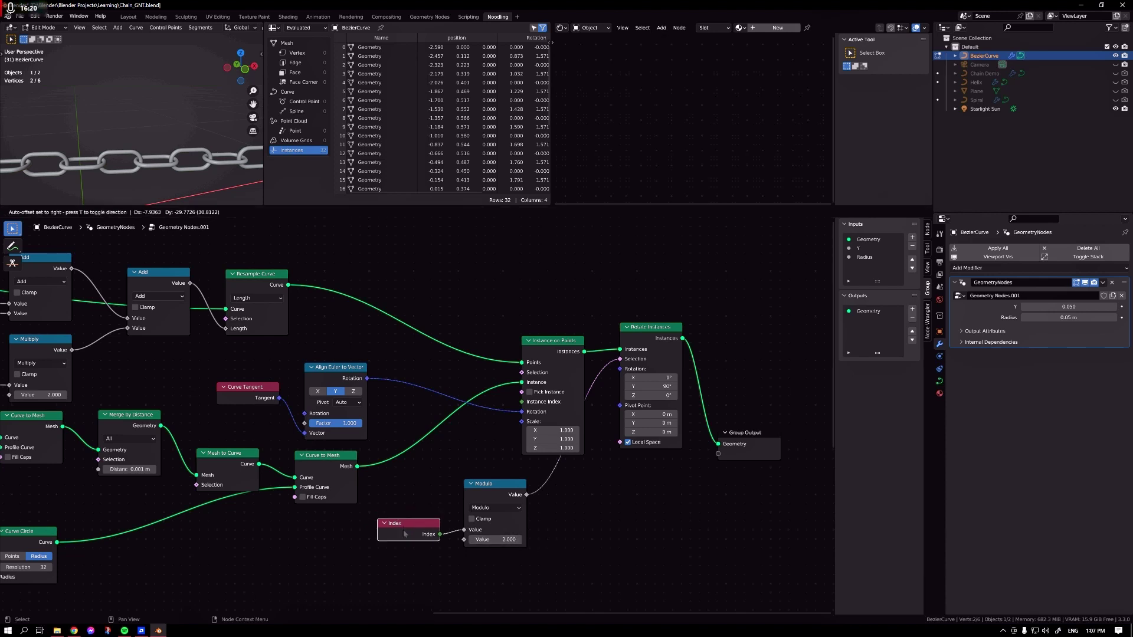
{"action": "left_click_drag", "start_coordinate": [486, 484], "coordinate": [490, 496]}
{"action": "left_click_drag", "start_coordinate": [574, 349], "coordinate": [516, 300]}
{"action": "left_click_drag", "start_coordinate": [655, 336], "coordinate": [613, 326]}
Add a Viewer node in the free space below Rotate Instances, beside the Modulo node.
{"action": "left_click_drag", "start_coordinate": [712, 291], "coordinate": [711, 293]}
{"action": "key", "text": "shift+a"}
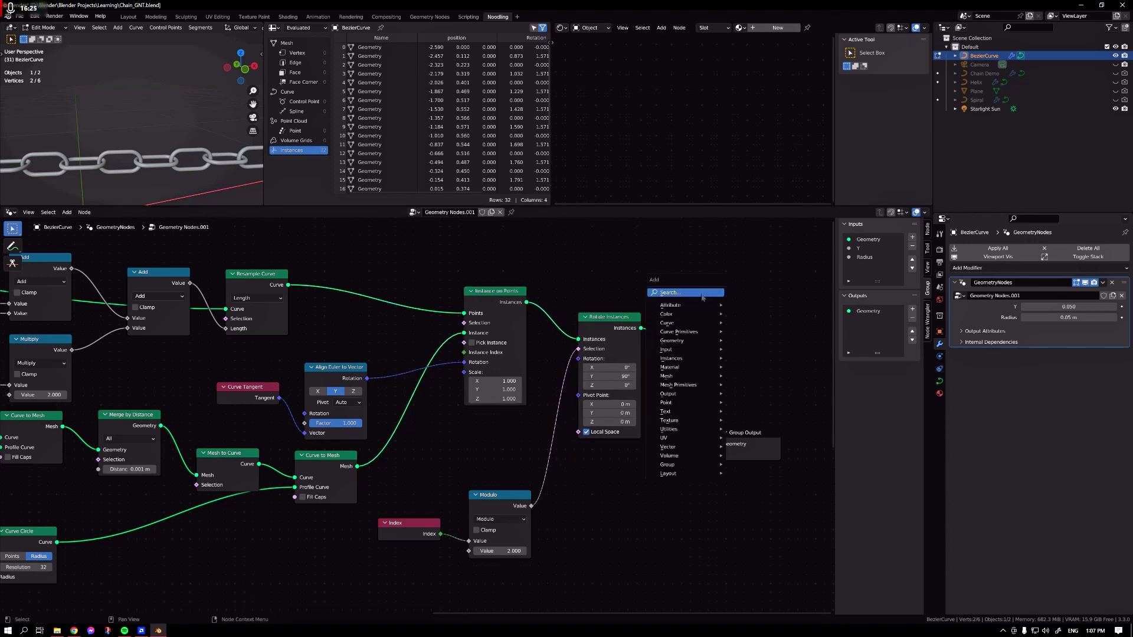
{"action": "type", "text": "viewer"}
{"action": "key", "text": "Return"}
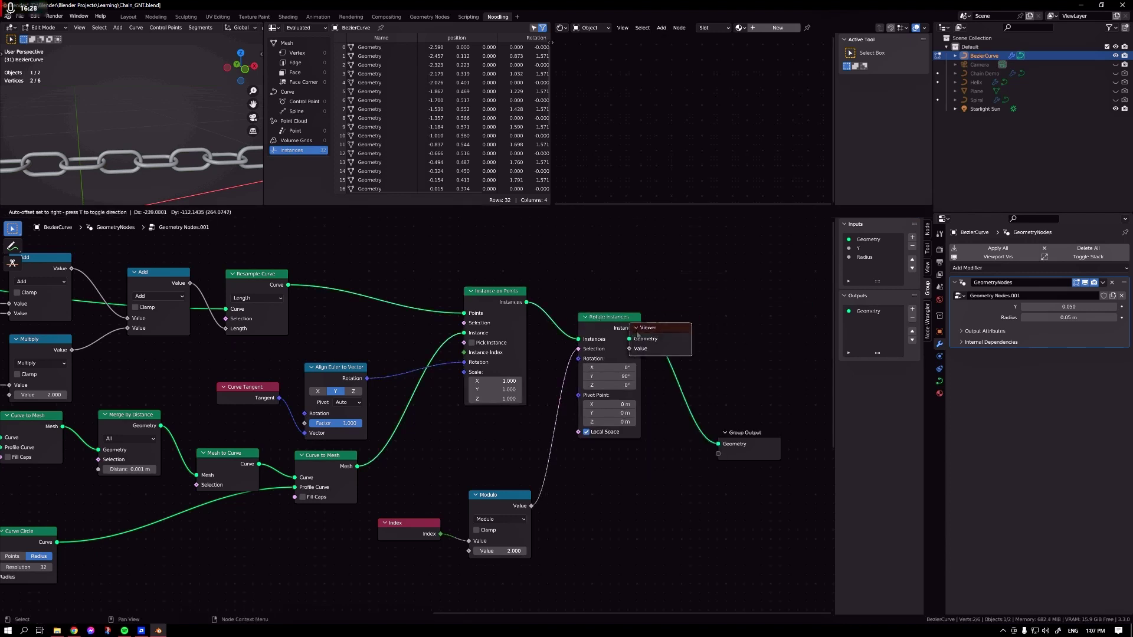
{"action": "left_click", "coordinate": [608, 523]}
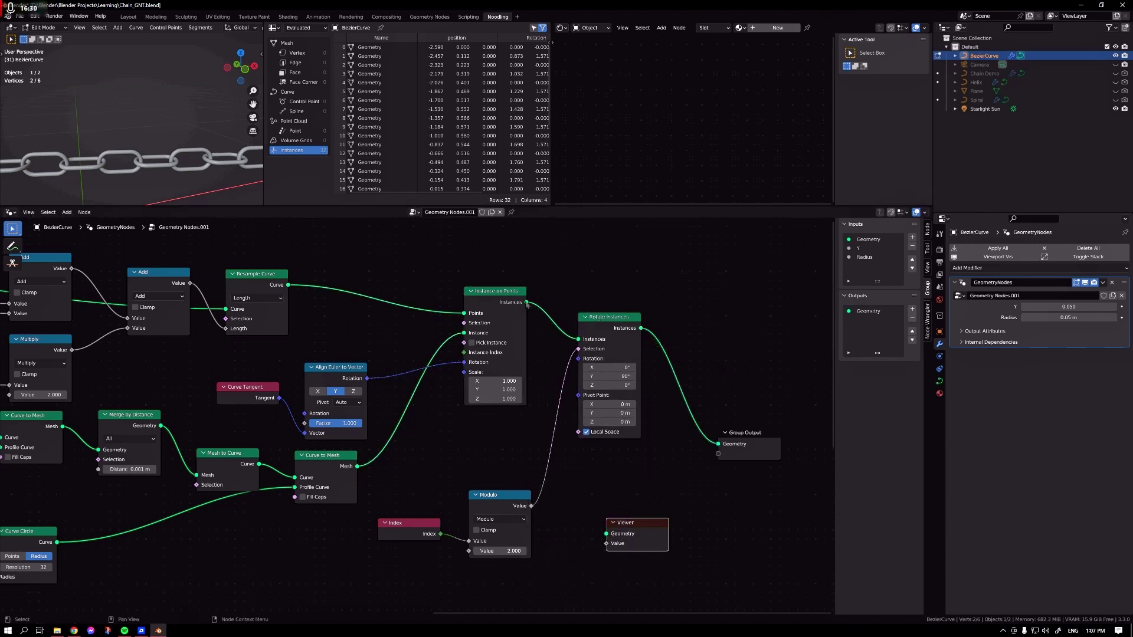
Feed the Rotate Instances output and the Modulo value into the Viewer, and set the spreadsheet to show Viewer Node data.
{"action": "left_click_drag", "start_coordinate": [641, 328], "coordinate": [606, 534]}
{"action": "left_click_drag", "start_coordinate": [531, 506], "coordinate": [608, 543]}
{"action": "left_click", "coordinate": [300, 27]}
{"action": "left_click", "coordinate": [311, 57]}
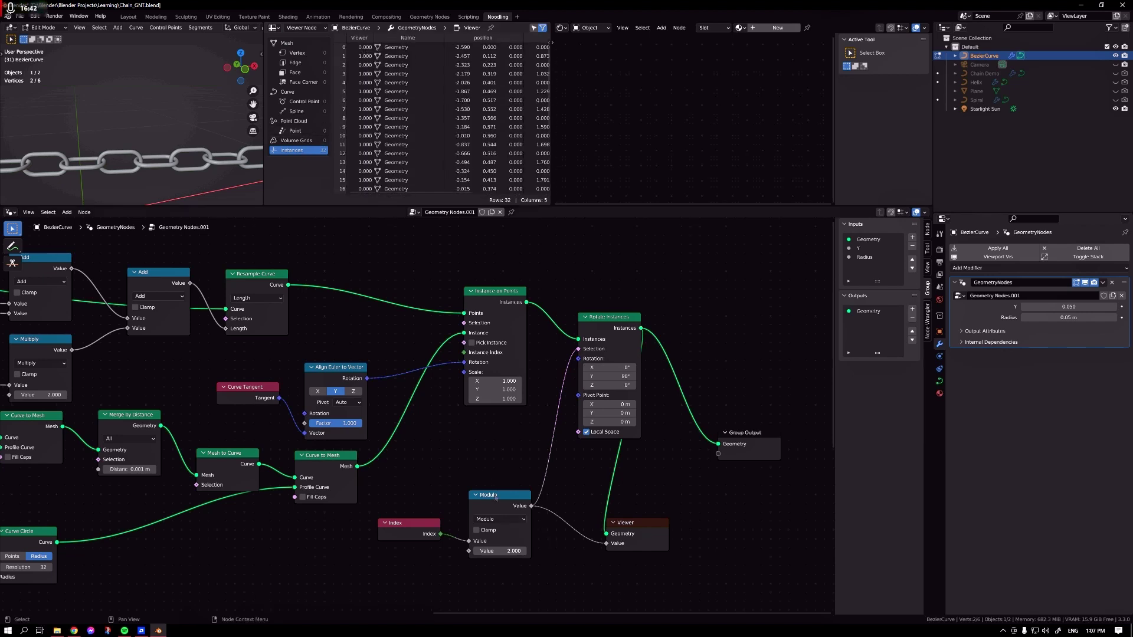
{"action": "left_click_drag", "start_coordinate": [627, 522], "coordinate": [715, 522]}
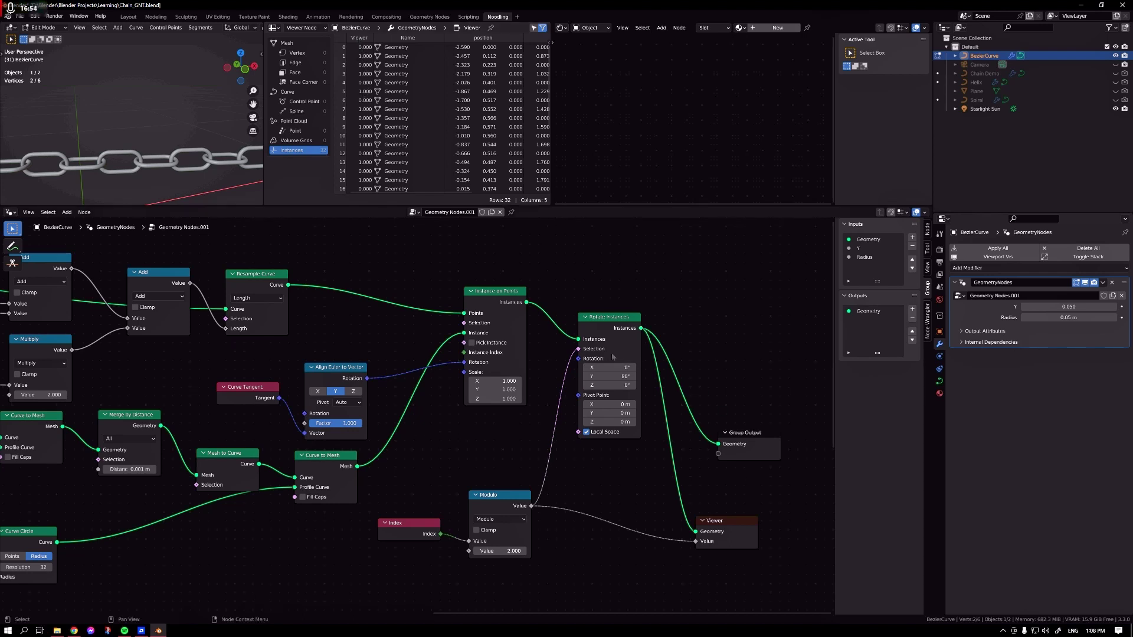
Set the Modulo node's second value to 3 and inspect how the links in the chain rotate.
{"action": "mouse_move", "coordinate": [609, 350]}
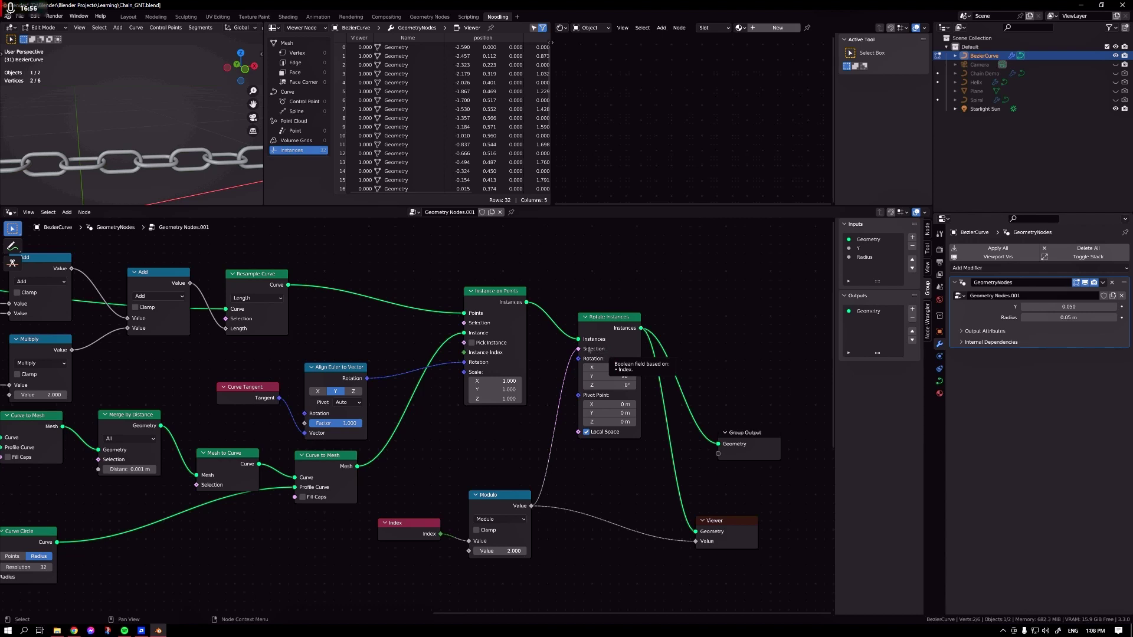
{"action": "left_click", "coordinate": [523, 551]}
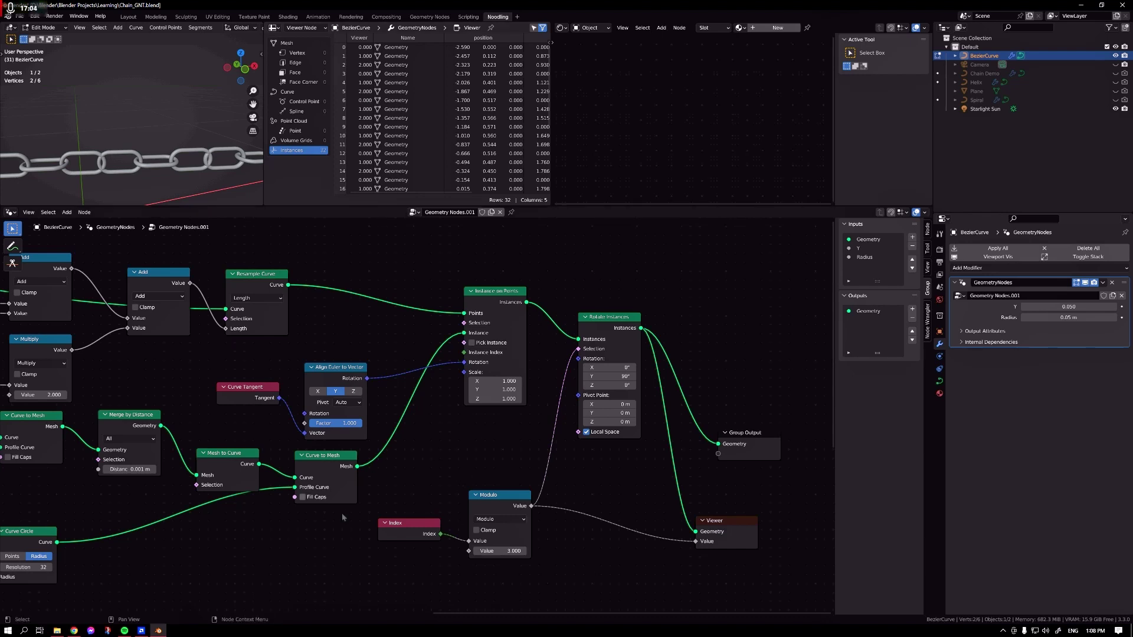
{"action": "left_click_drag", "start_coordinate": [403, 527], "coordinate": [401, 529]}
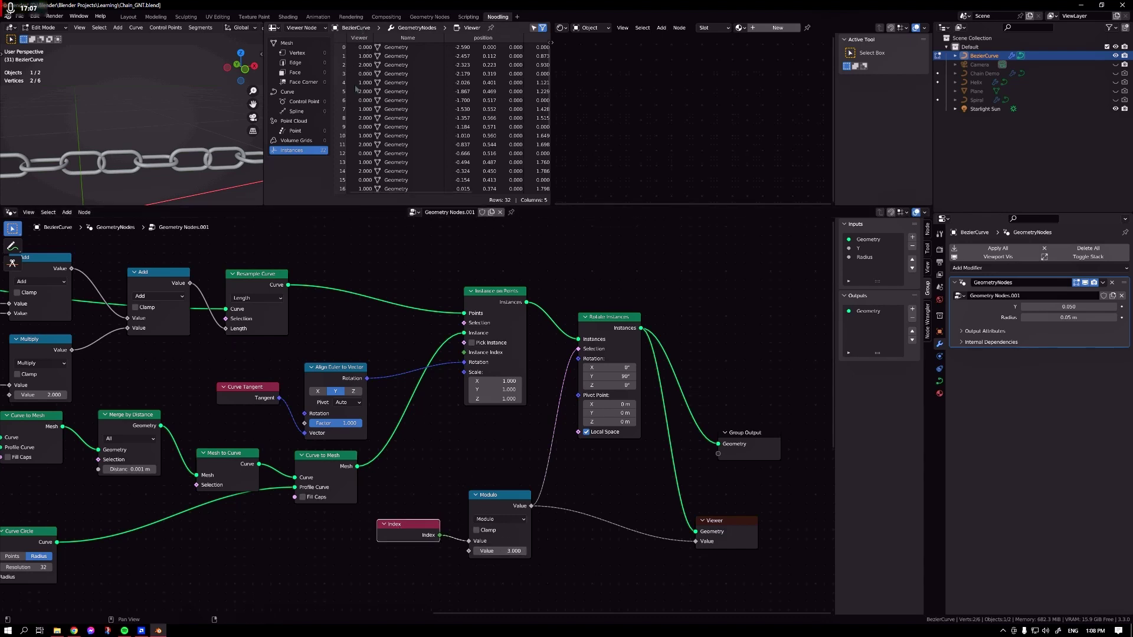
{"action": "middle_click_drag", "start_coordinate": [147, 165], "coordinate": [122, 176]}
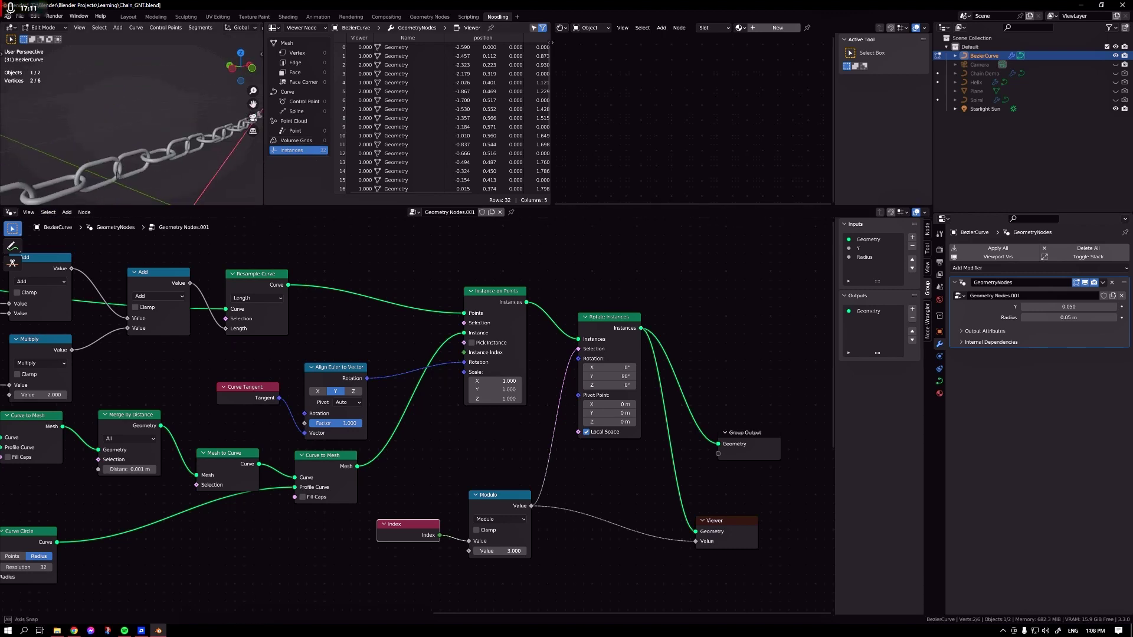
{"action": "middle_click_drag", "start_coordinate": [116, 137], "coordinate": [105, 133]}
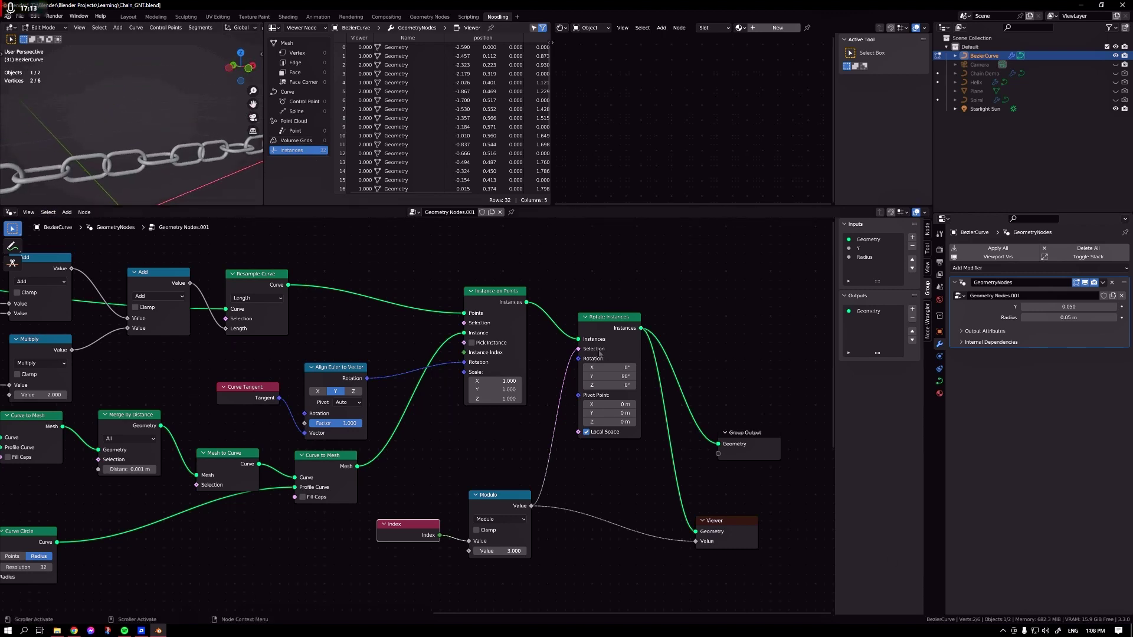
{"action": "mouse_move", "coordinate": [602, 354]}
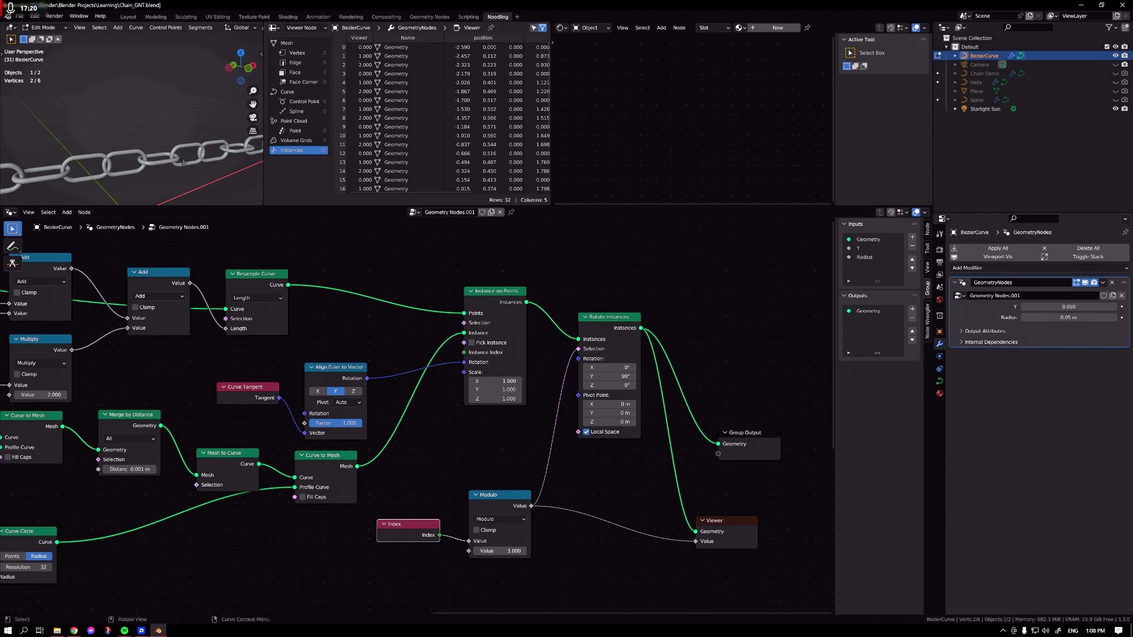
Restore the Modulo node's second value to 2 and delete the Viewer node.
{"action": "left_click", "coordinate": [499, 551]}
{"action": "type", "text": "2"}
{"action": "key", "text": "Return"}
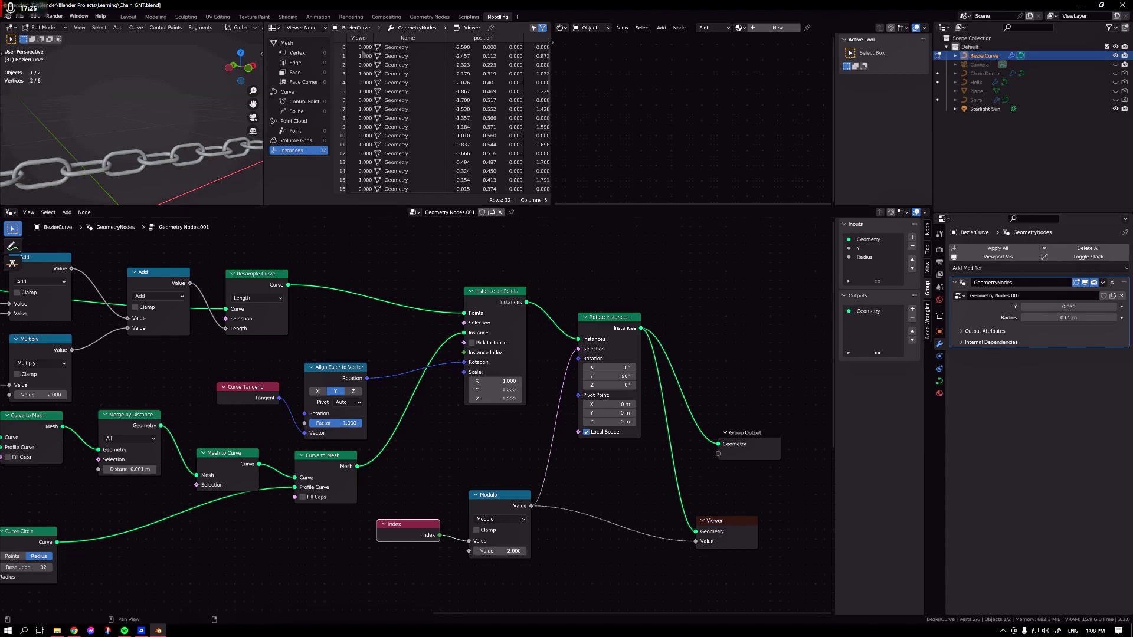
{"action": "left_click_drag", "start_coordinate": [741, 537], "coordinate": [745, 560]}
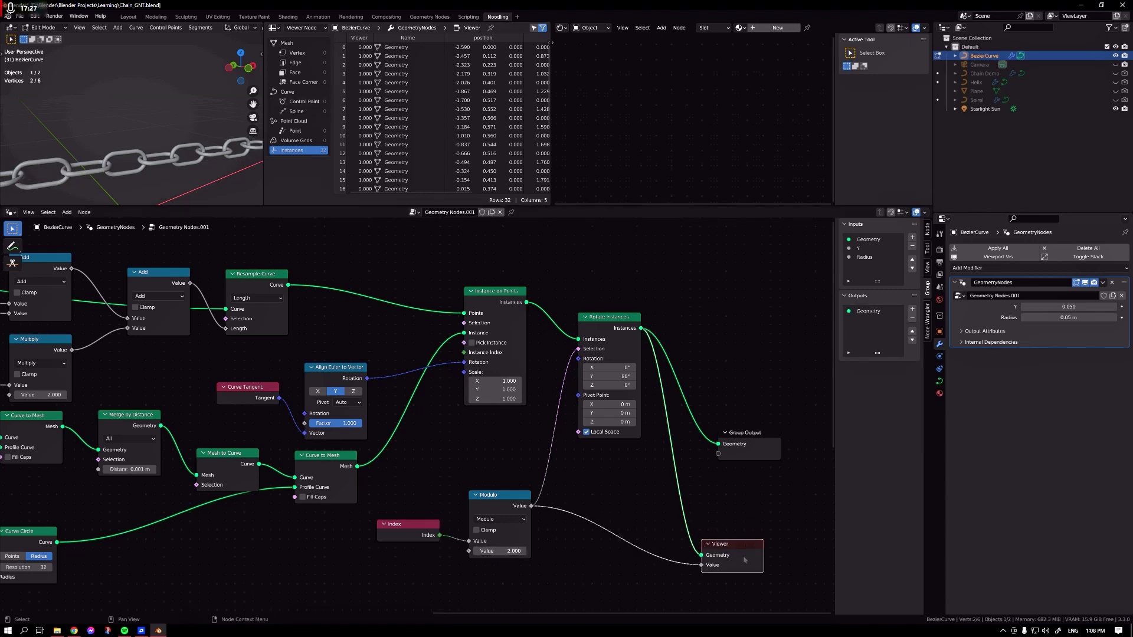
{"action": "key", "text": "x"}
Show the 3D viewport's toolbar and activate the Draw tool in Edit Mode on the chain's Bezier curve.
{"action": "scroll", "coordinate": [194, 171], "scroll_direction": "down", "scroll_amount": 4}
{"action": "middle_click_drag", "start_coordinate": [195, 171], "coordinate": [152, 125]}
{"action": "key", "text": "Tab"}
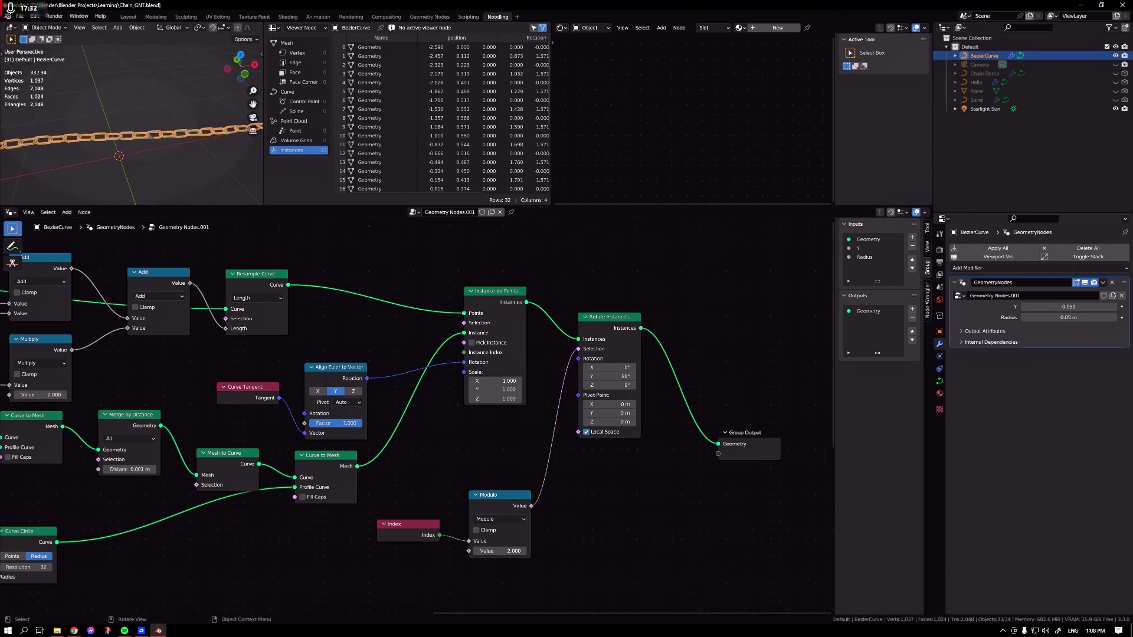
{"action": "key", "text": "t"}
{"action": "scroll", "coordinate": [107, 125], "scroll_direction": "down", "scroll_amount": 4}
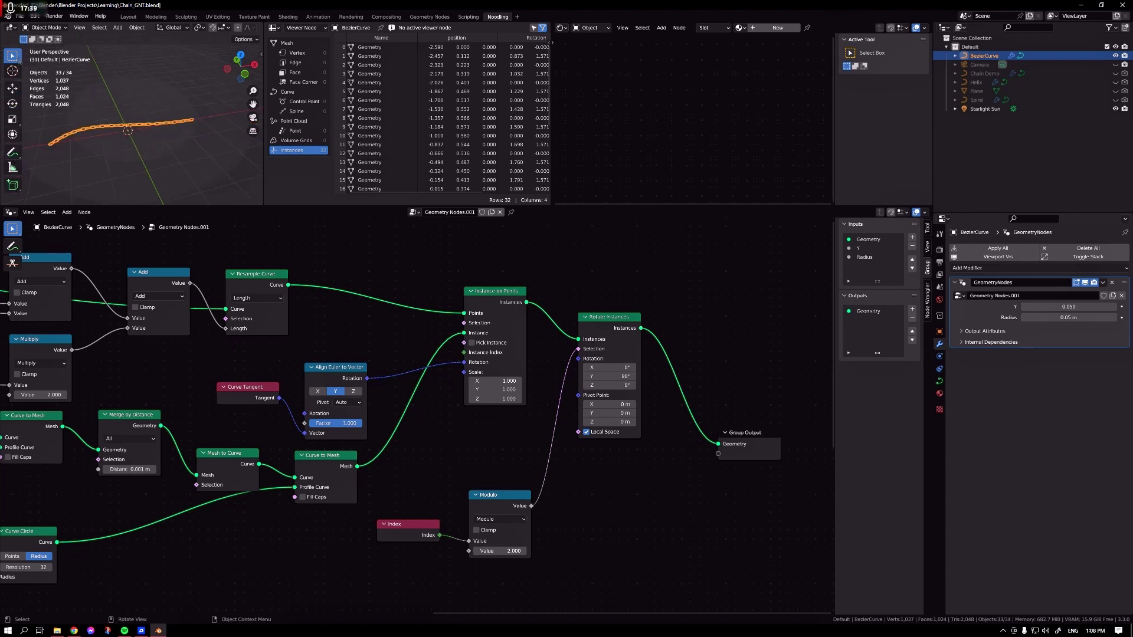
{"action": "right_click", "coordinate": [12, 93]}
{"action": "left_click", "coordinate": [172, 129]}
{"action": "middle_click_drag", "start_coordinate": [172, 130], "coordinate": [155, 128]}
{"action": "left_click", "coordinate": [163, 125]}
{"action": "key", "text": "Tab"}
{"action": "left_click", "coordinate": [12, 185]}
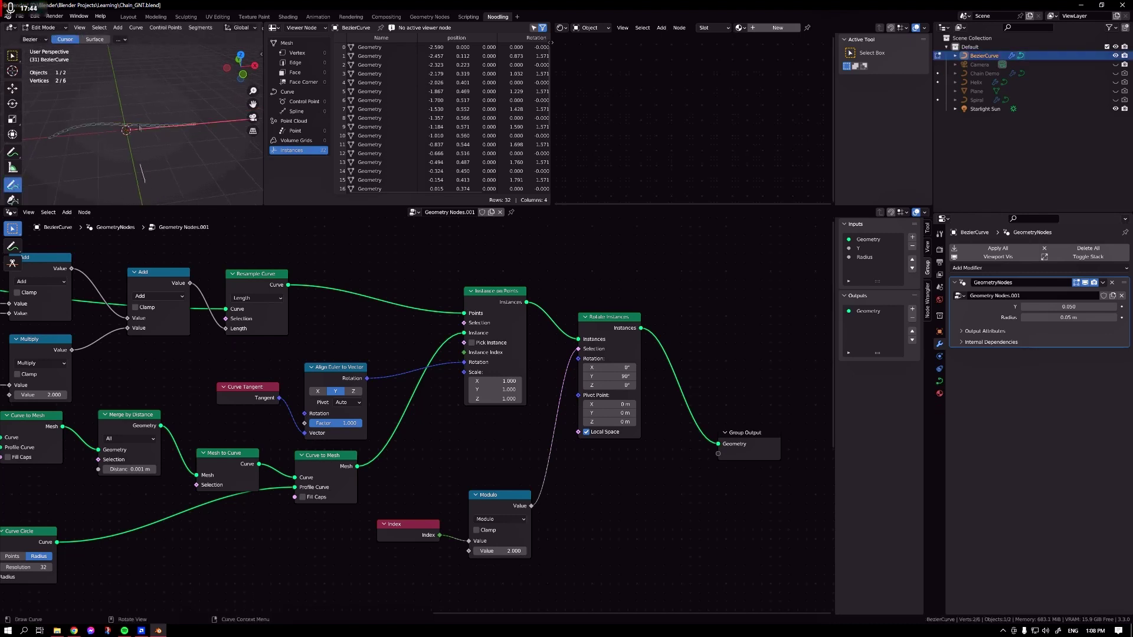
Draw a freehand arched curve across the existing chain, inspect its links, and undo the stroke.
{"action": "left_click_drag", "start_coordinate": [144, 190], "coordinate": [236, 149]}
{"action": "mouse_move", "coordinate": [237, 149]}
{"action": "middle_mouse_down"}
{"action": "mouse_move", "coordinate": [161, 144]}
{"action": "mouse_move", "coordinate": [165, 170]}
{"action": "middle_mouse_up"}
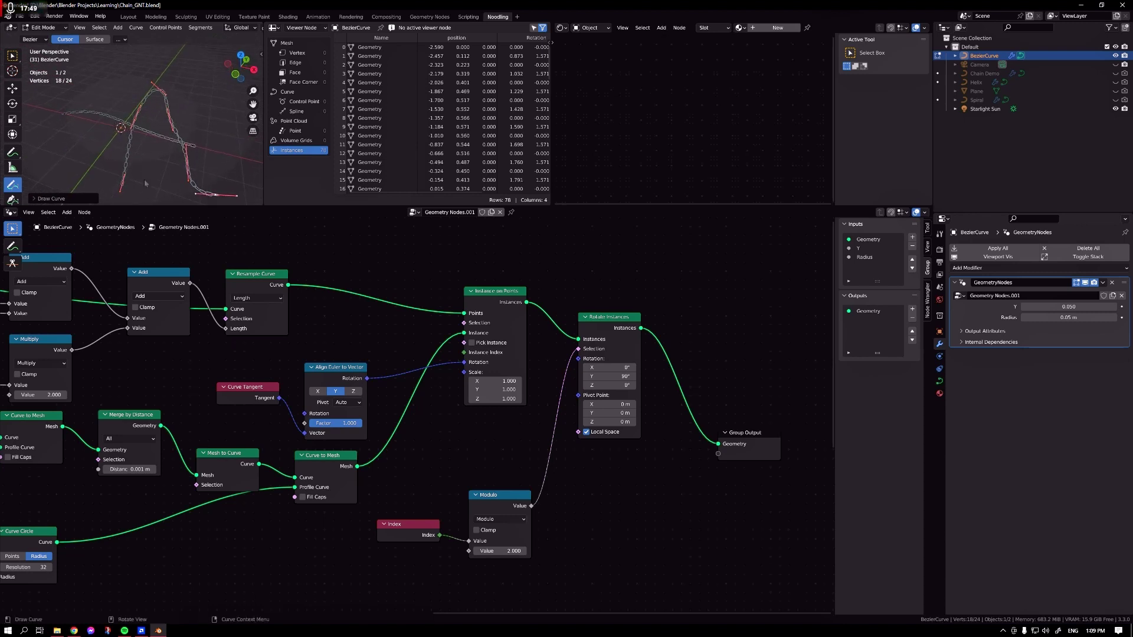
{"action": "scroll", "coordinate": [173, 175], "scroll_direction": "up", "scroll_amount": 12}
{"action": "scroll", "coordinate": [172, 174], "scroll_direction": "down", "scroll_amount": 9}
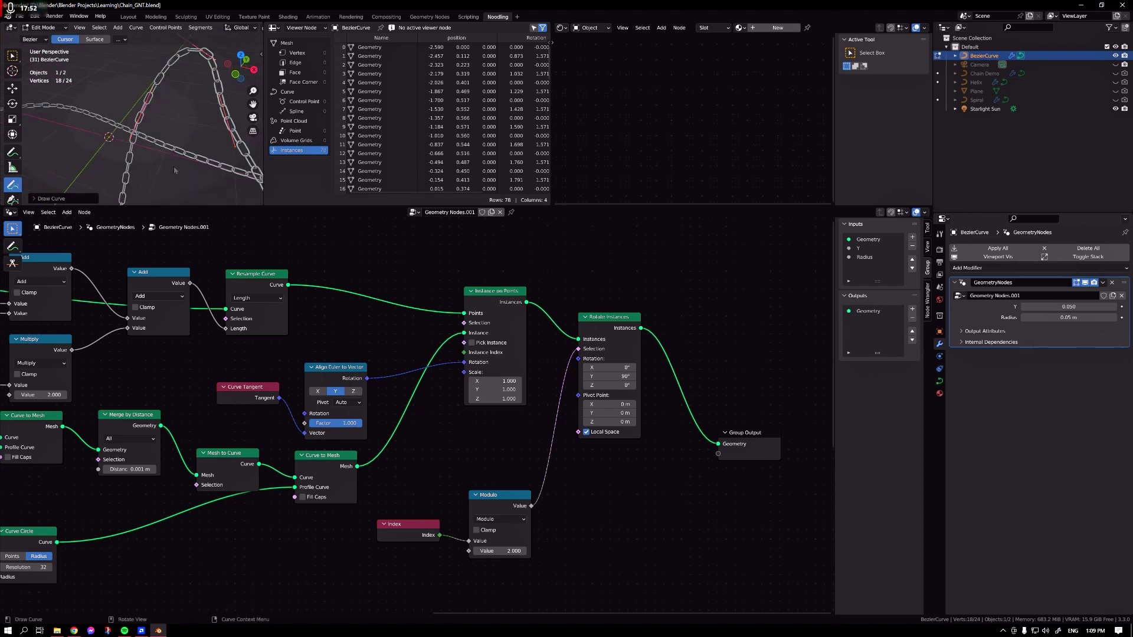
{"action": "key", "text": "ctrl+z"}
{"action": "scroll", "coordinate": [156, 140], "scroll_direction": "down", "scroll_amount": 3}
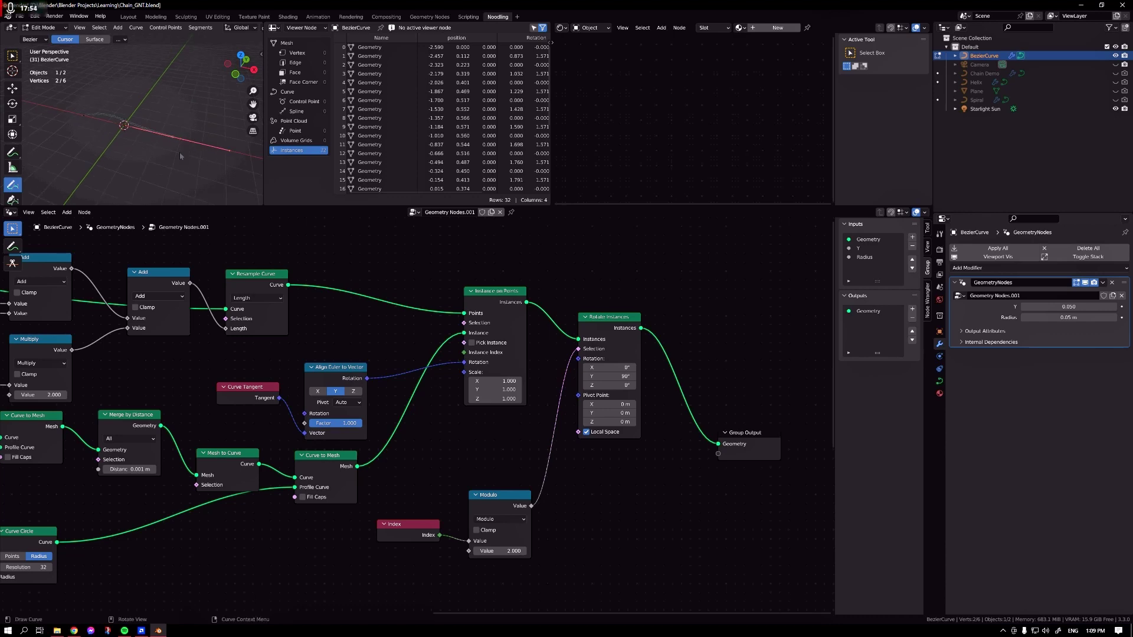
Return to Object Mode with the BezierCurve chain selected.
{"action": "key", "text": "Tab"}
{"action": "left_click", "coordinate": [156, 140]}
{"action": "scroll", "coordinate": [155, 140], "scroll_direction": "up", "scroll_amount": 5}
{"action": "key", "text": "a"}
{"action": "scroll", "coordinate": [136, 343], "scroll_direction": "down", "scroll_amount": 4}
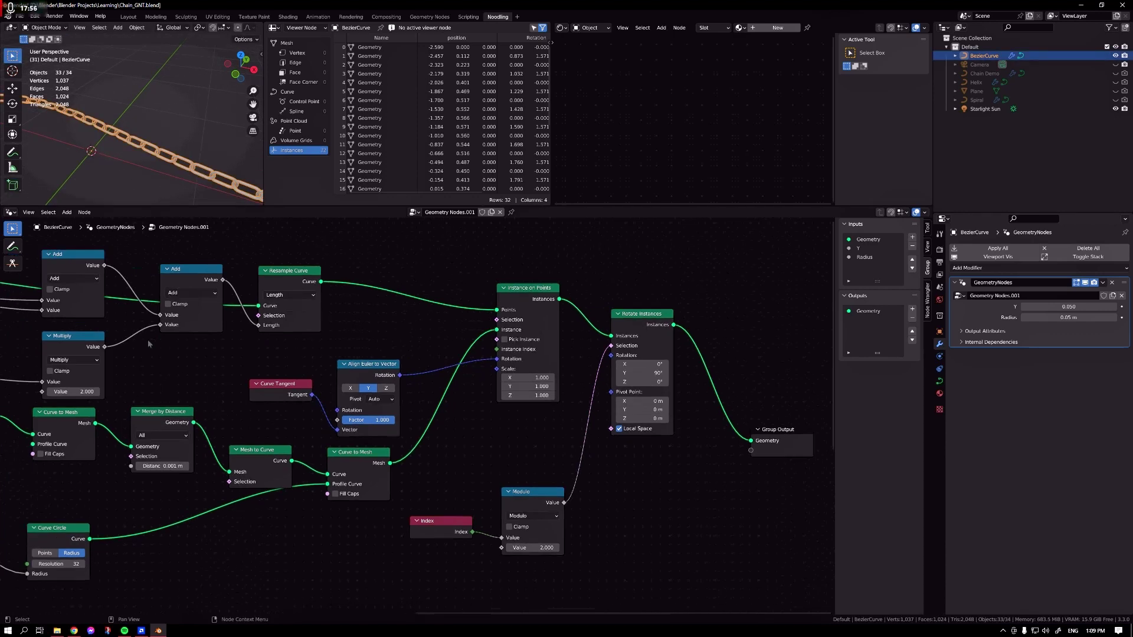
Set the modifier's Y input to 0.210 and Radius to 0.11 m on the BezierCurve chain.
{"action": "middle_click_drag", "start_coordinate": [154, 355], "coordinate": [381, 315]}
{"action": "middle_click_drag", "start_coordinate": [94, 380], "coordinate": [237, 325]}
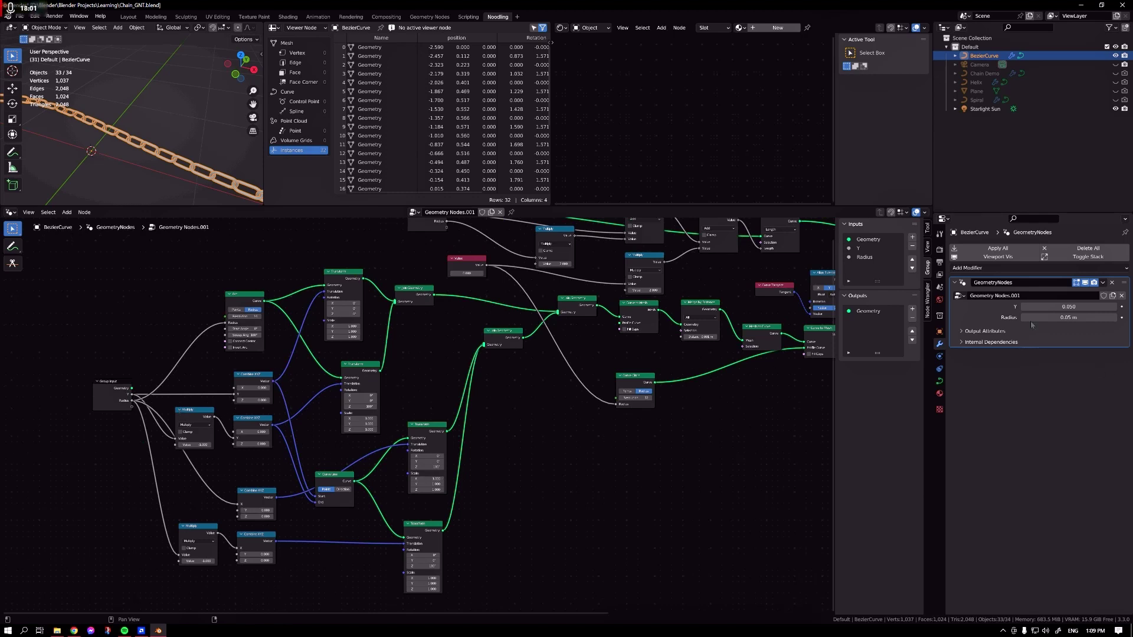
{"action": "mouse_move", "coordinate": [1069, 307]}
{"action": "left_mouse_down"}
{"action": "mouse_move", "coordinate": [1118, 306]}
{"action": "mouse_move", "coordinate": [1087, 317]}
{"action": "left_mouse_up"}
{"action": "middle_click_drag", "start_coordinate": [165, 162], "coordinate": [130, 160]}
{"action": "scroll", "coordinate": [529, 456], "scroll_direction": "down", "scroll_amount": 3}
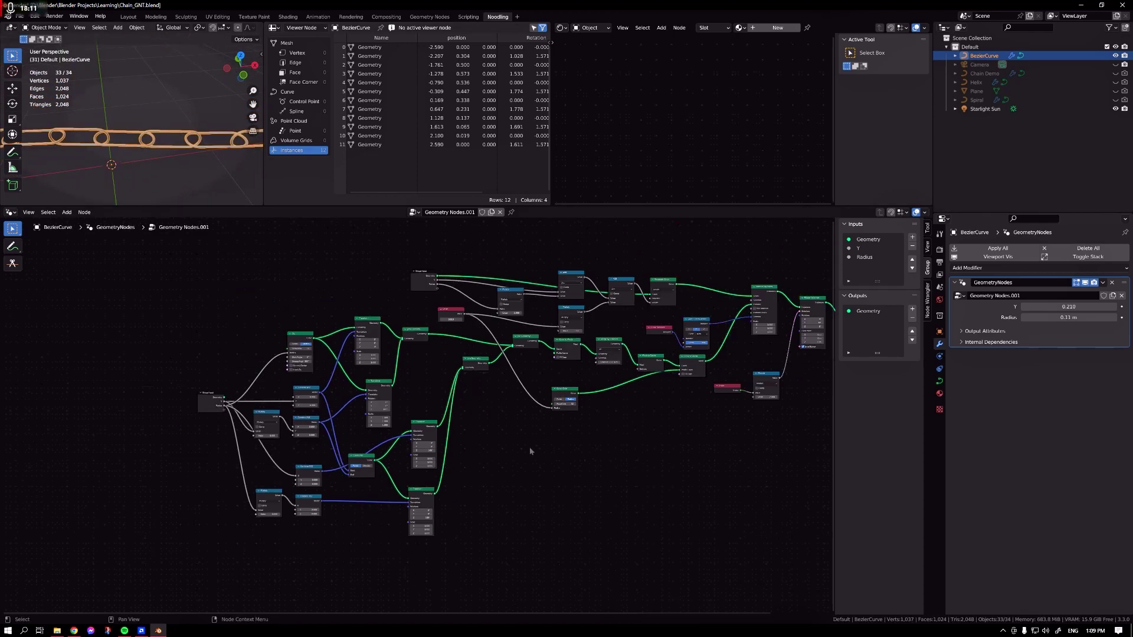
Hide BezierCurve, make the Chain Demo object visible, and select it to load its Curve to Chain node tree.
{"action": "left_click", "coordinate": [986, 75]}
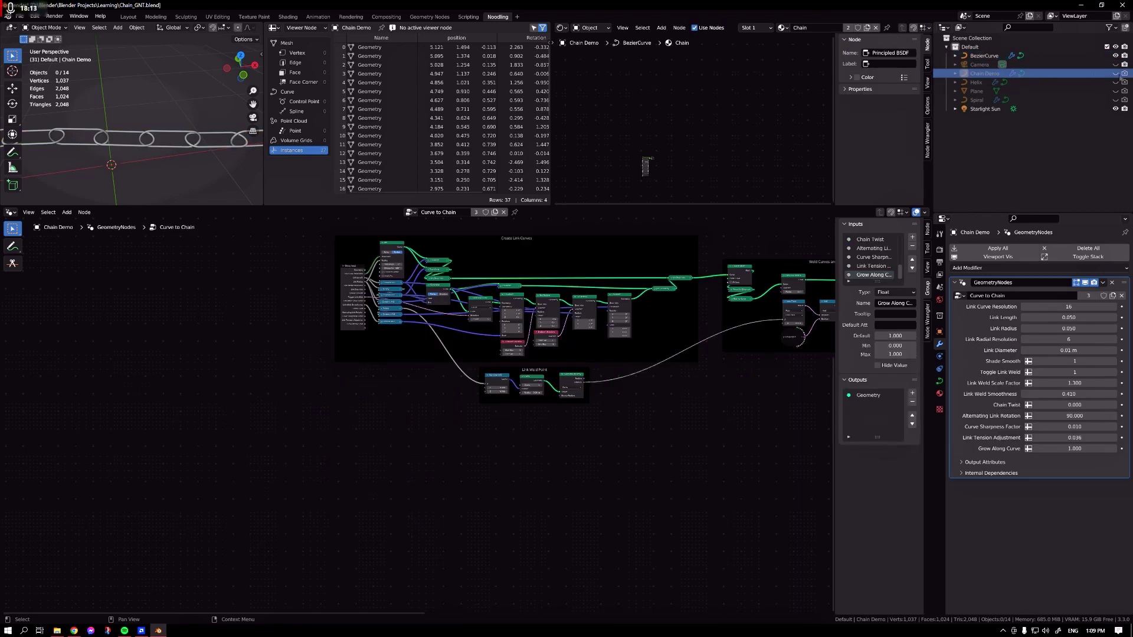
{"action": "left_click", "coordinate": [1115, 54]}
{"action": "scroll", "coordinate": [155, 148], "scroll_direction": "down", "scroll_amount": 4}
{"action": "middle_click_drag", "start_coordinate": [218, 115], "coordinate": [89, 109], "text": "shift"}
{"action": "left_click", "coordinate": [127, 108]}
{"action": "scroll", "coordinate": [126, 110], "scroll_direction": "up", "scroll_amount": 4}
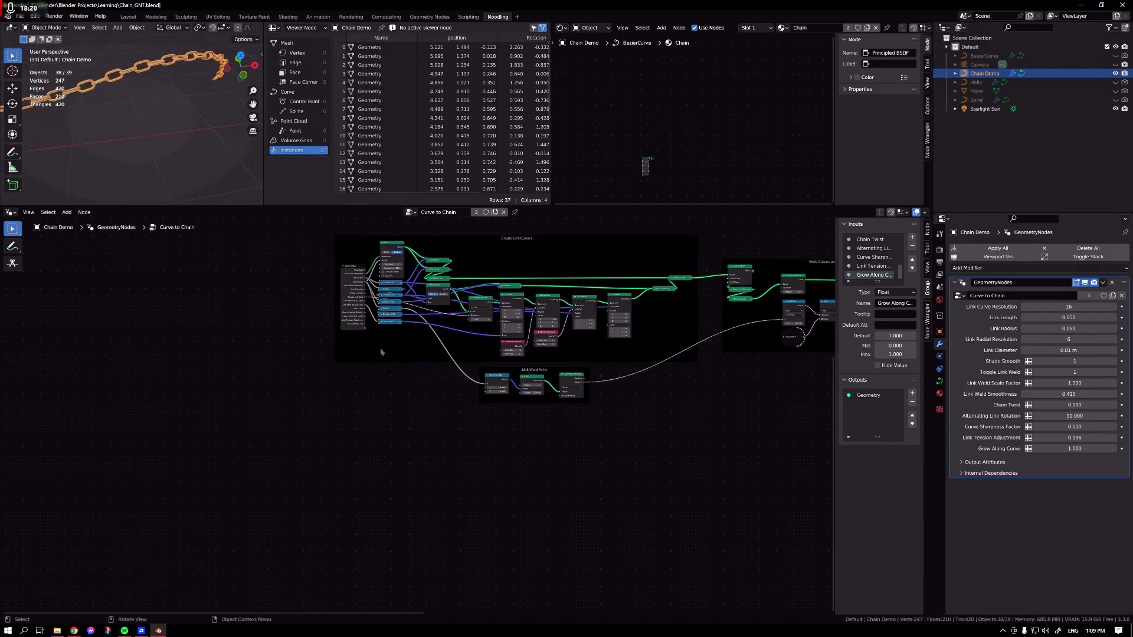
Look over the Curve to Chain node tree, including the Parametric Instance Spacing, Alternating Link Rotation and Chain Twist frames.
{"action": "middle_click_drag", "start_coordinate": [703, 307], "coordinate": [369, 443]}
{"action": "scroll", "coordinate": [369, 443], "scroll_direction": "down", "scroll_amount": 5}
{"action": "middle_click_drag", "start_coordinate": [526, 402], "coordinate": [370, 426]}
{"action": "scroll", "coordinate": [425, 416], "scroll_direction": "up", "scroll_amount": 4}
{"action": "scroll", "coordinate": [424, 356], "scroll_direction": "up", "scroll_amount": 7}
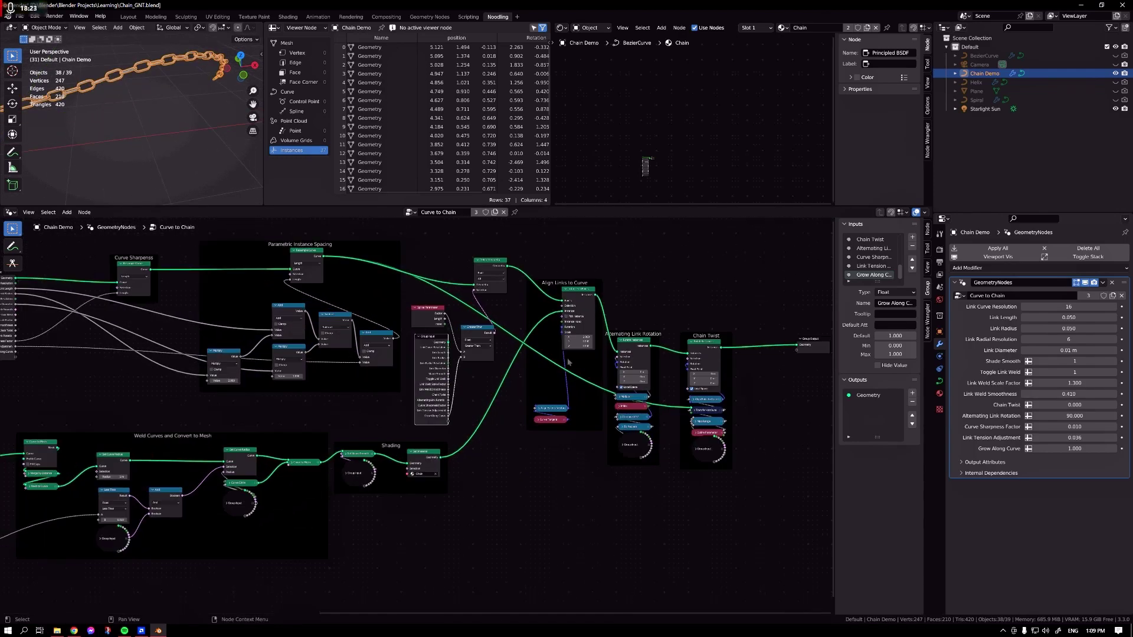
{"action": "middle_click_drag", "start_coordinate": [600, 417], "coordinate": [786, 446]}
{"action": "middle_click_drag", "start_coordinate": [208, 488], "coordinate": [0, 373]}
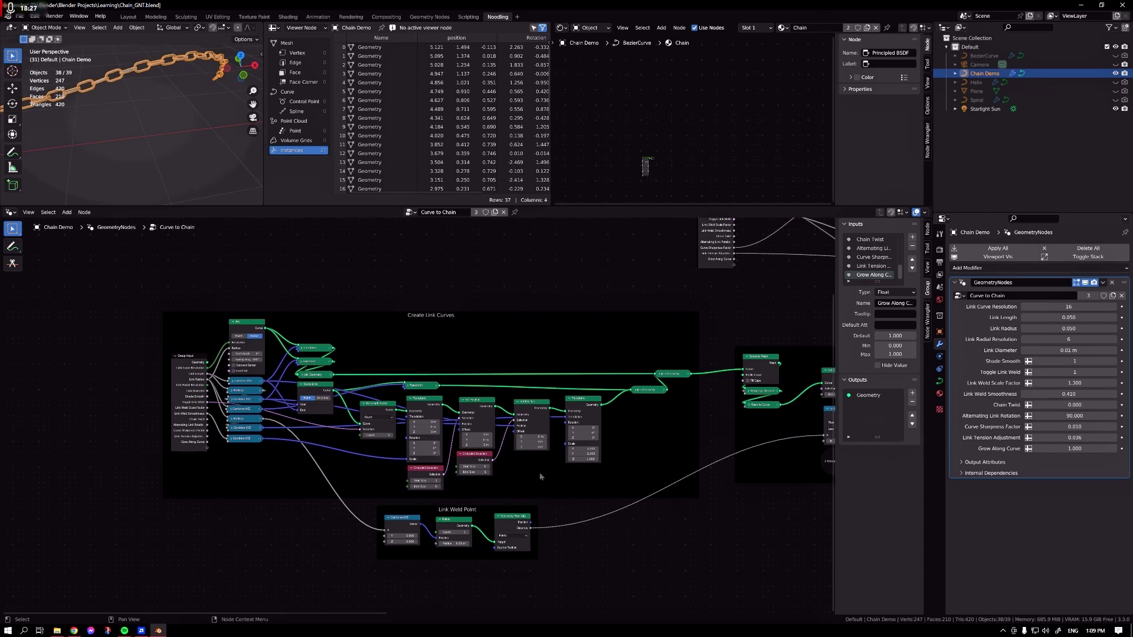
Examine the nodes in the Create Link Curves and Link Weld Point frames against the demo chain.
{"action": "scroll", "coordinate": [459, 392], "scroll_direction": "up", "scroll_amount": 3}
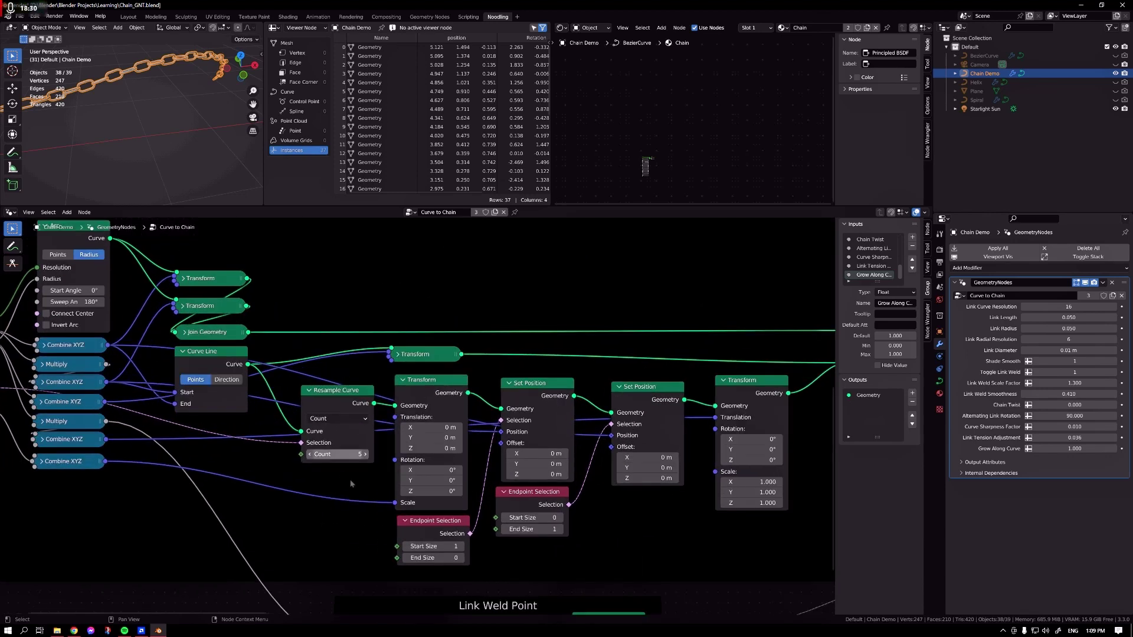
{"action": "left_click_drag", "start_coordinate": [201, 354], "coordinate": [203, 361]}
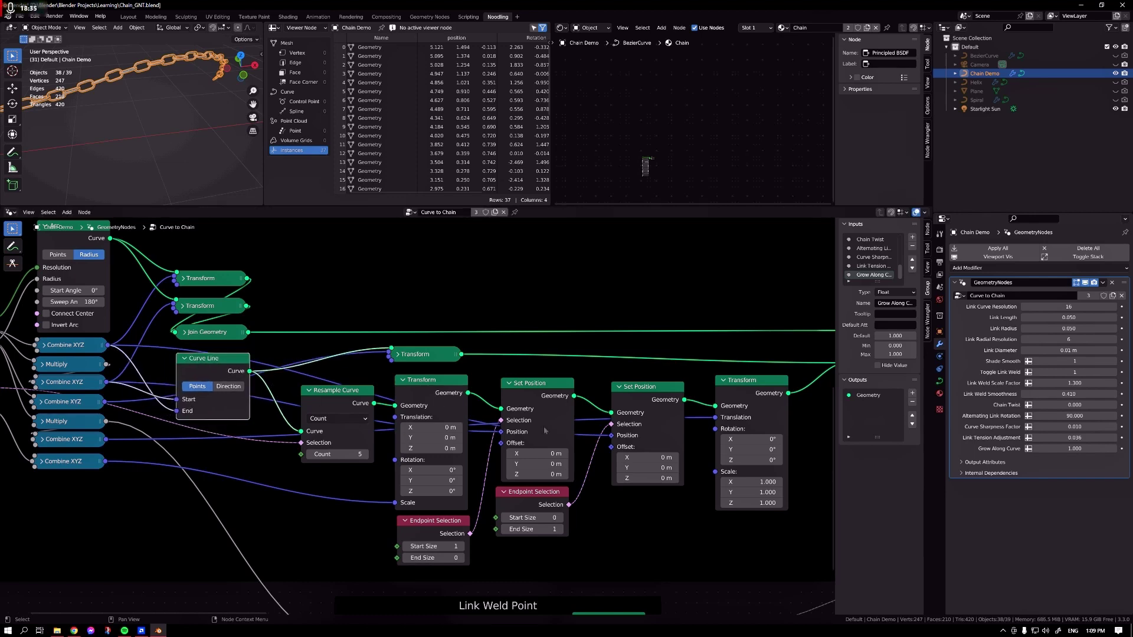
{"action": "scroll", "coordinate": [90, 79], "scroll_direction": "down", "scroll_amount": 3}
{"action": "middle_click_drag", "start_coordinate": [69, 136], "coordinate": [215, 139]}
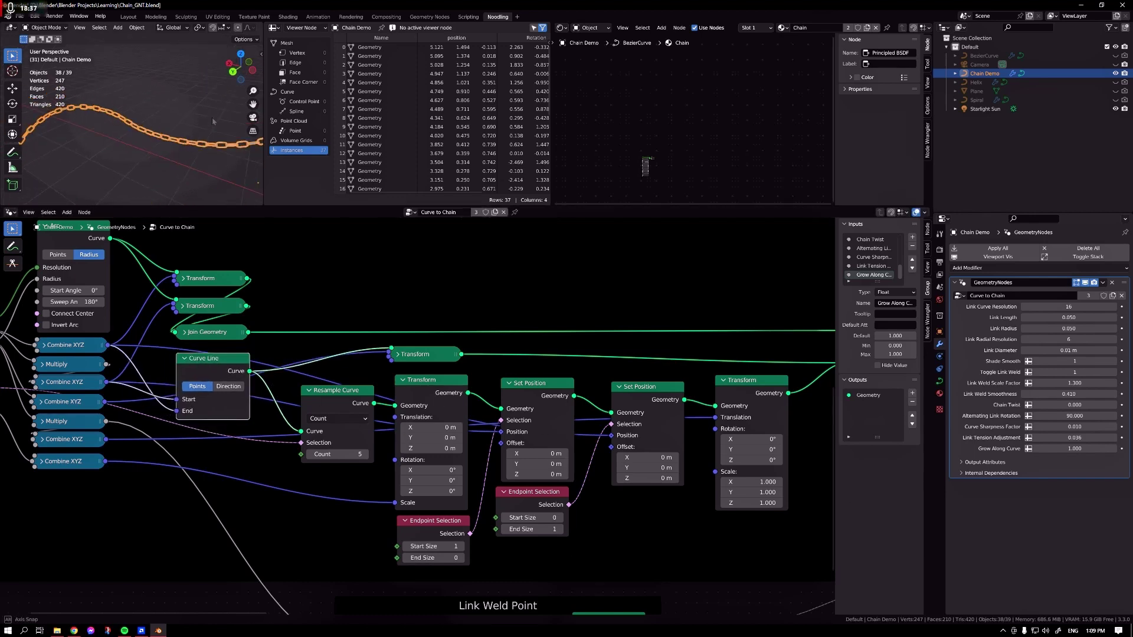
{"action": "scroll", "coordinate": [367, 342], "scroll_direction": "down", "scroll_amount": 3}
{"action": "middle_click_drag", "start_coordinate": [501, 567], "coordinate": [301, 530]}
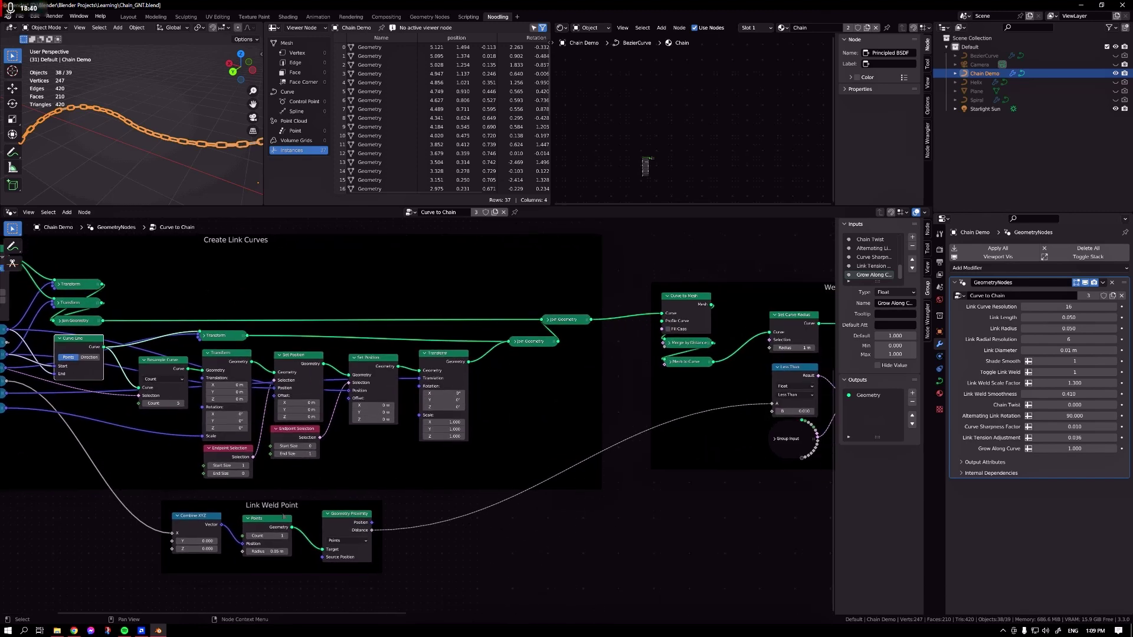
{"action": "left_click_drag", "start_coordinate": [279, 513], "coordinate": [290, 523]}
Examine the Weld Curves and Convert to Mesh and Shading frames, expanding and collapsing the Group Input in Shading.
{"action": "middle_click_drag", "start_coordinate": [596, 482], "coordinate": [265, 516]}
{"action": "mouse_move", "coordinate": [624, 376]}
{"action": "middle_mouse_down"}
{"action": "mouse_move", "coordinate": [532, 404]}
{"action": "mouse_move", "coordinate": [382, 422]}
{"action": "middle_mouse_up"}
{"action": "left_click", "coordinate": [566, 425]}
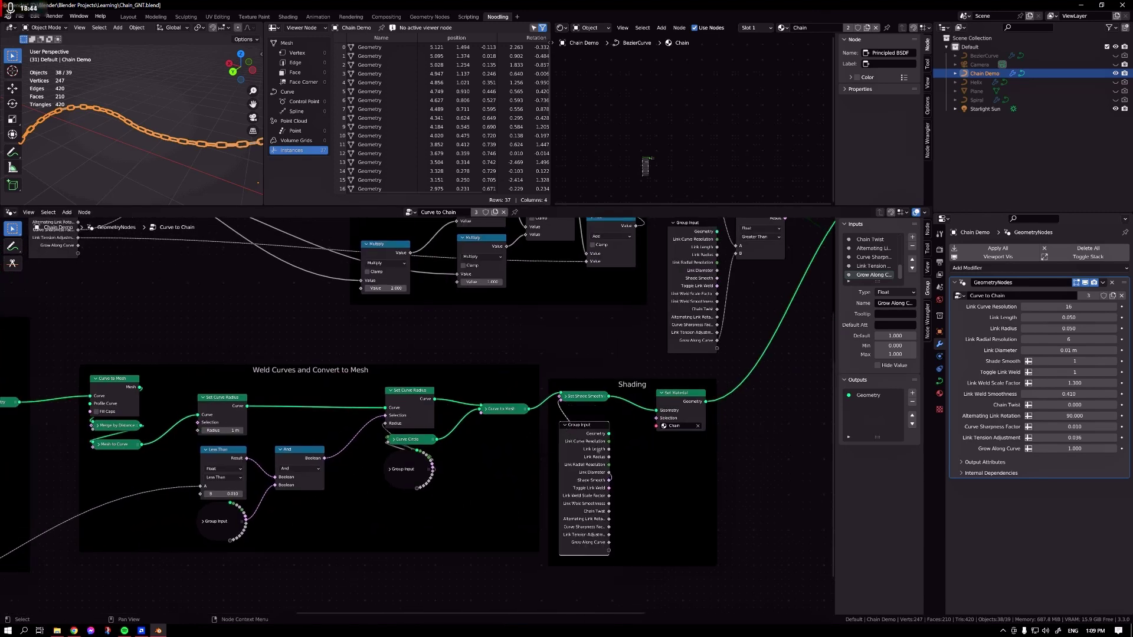
{"action": "left_click", "coordinate": [567, 425]}
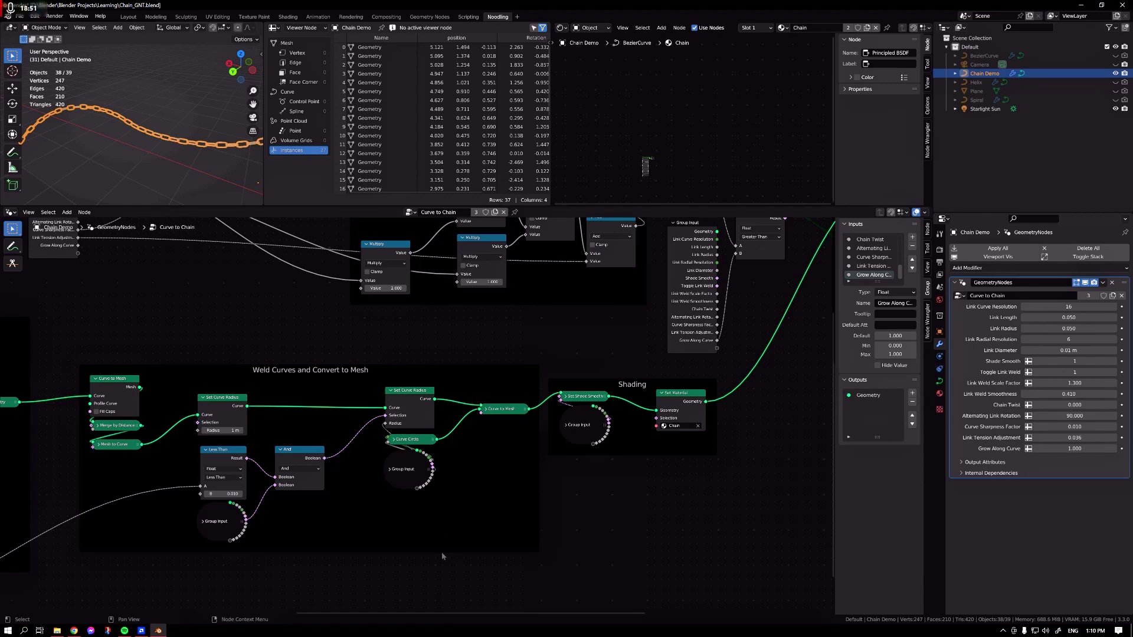
{"action": "scroll", "coordinate": [721, 609], "scroll_direction": "down", "scroll_amount": 3}
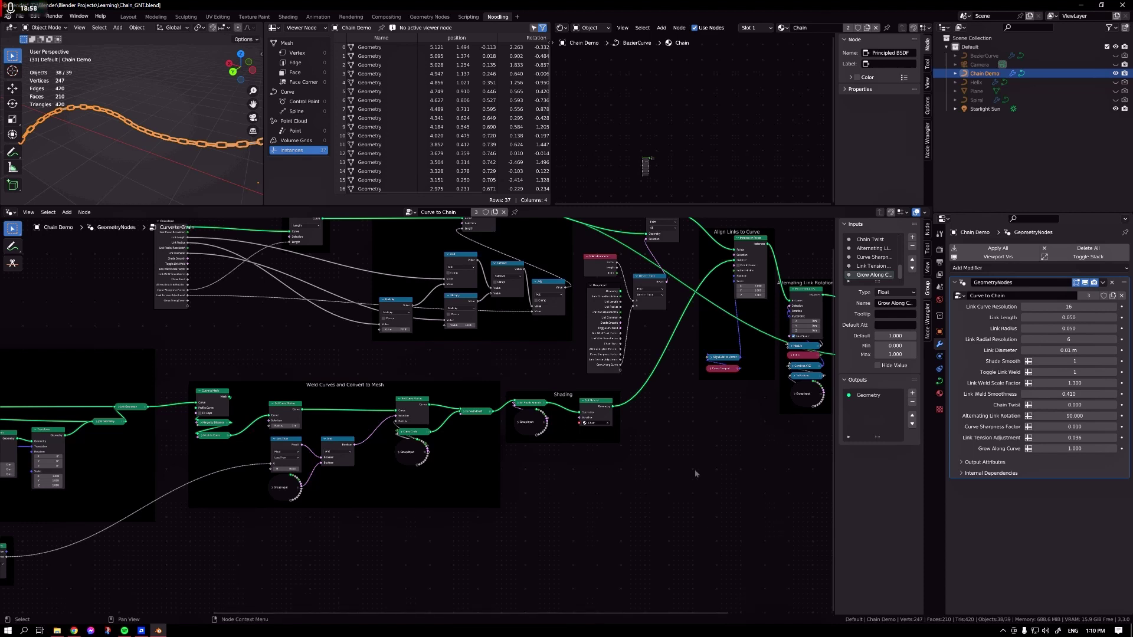
Deselect the demo chain and view the Align Links to Curve, Alternating Link Rotation and Chain Twist frames.
{"action": "middle_click_drag", "start_coordinate": [191, 194], "coordinate": [123, 113]}
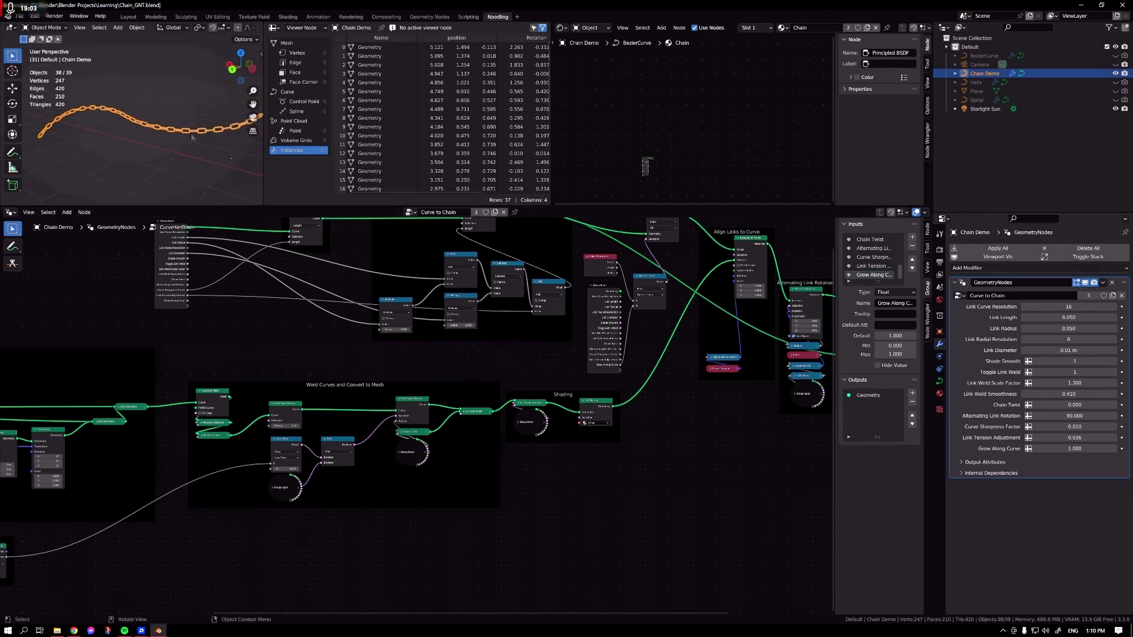
{"action": "left_click_drag", "start_coordinate": [183, 116], "coordinate": [198, 146]}
{"action": "left_click", "coordinate": [192, 154]}
{"action": "middle_click_drag", "start_coordinate": [789, 364], "coordinate": [592, 375]}
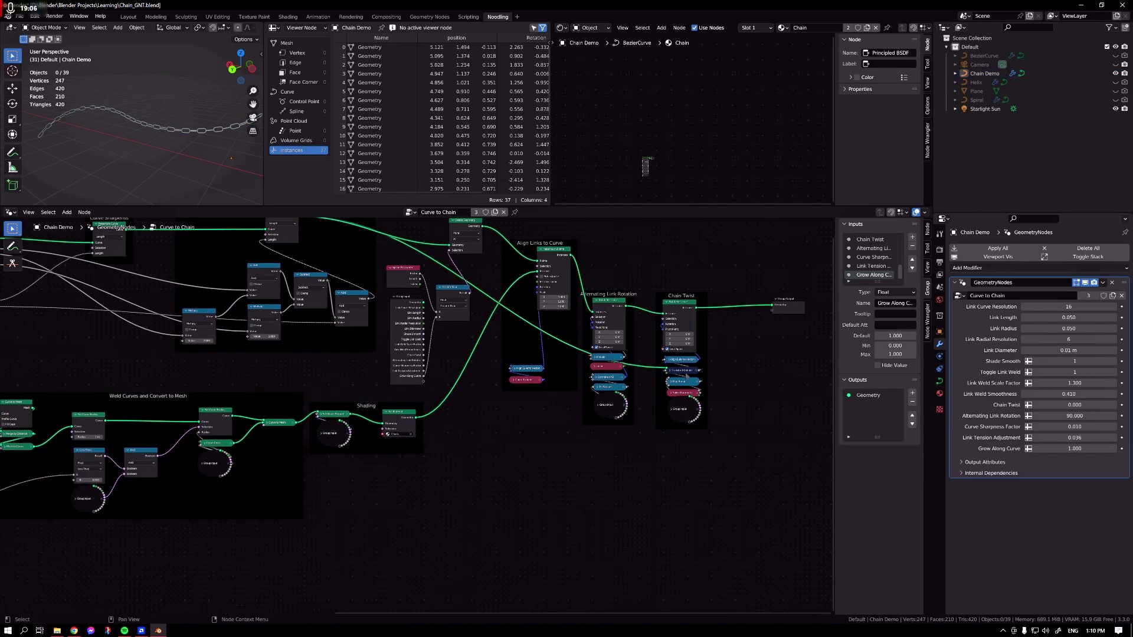
Shift the Alternating Link Rotation and Chain Twist frames slightly to space out the end of the Chain Demo tree.
{"action": "left_click_drag", "start_coordinate": [631, 299], "coordinate": [643, 277]}
{"action": "left_click_drag", "start_coordinate": [670, 291], "coordinate": [685, 263]}
{"action": "middle_click_drag", "start_coordinate": [686, 265], "coordinate": [635, 337]}
{"action": "left_click", "coordinate": [592, 278]}
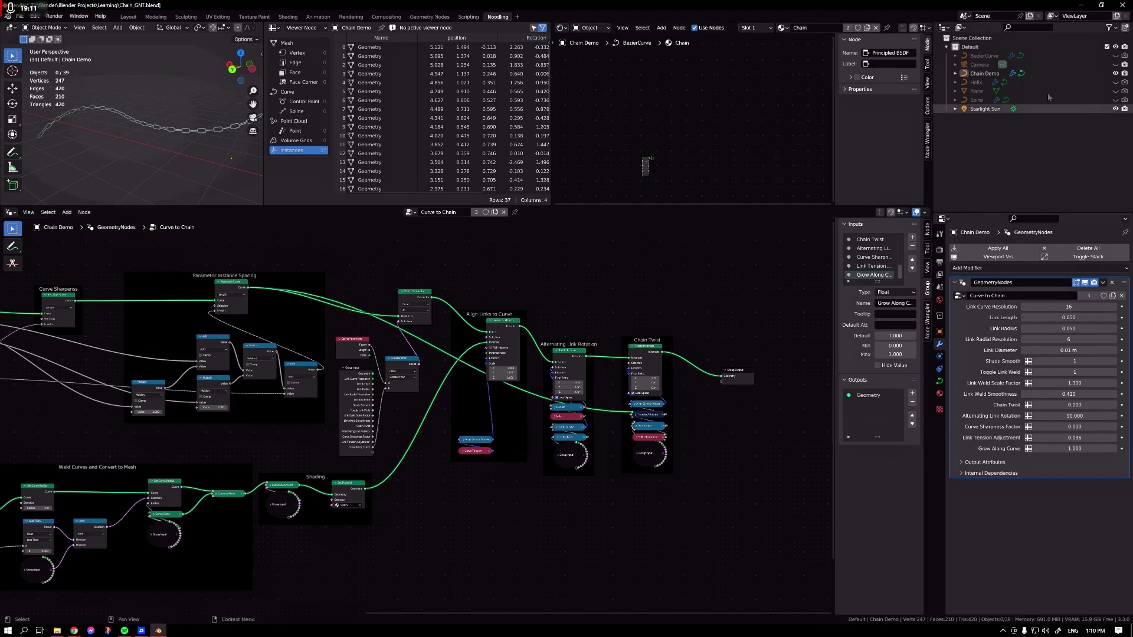
Select and unhide BezierCurve, and bring its Geometry Nodes.001 tree into view.
{"action": "left_click", "coordinate": [984, 56]}
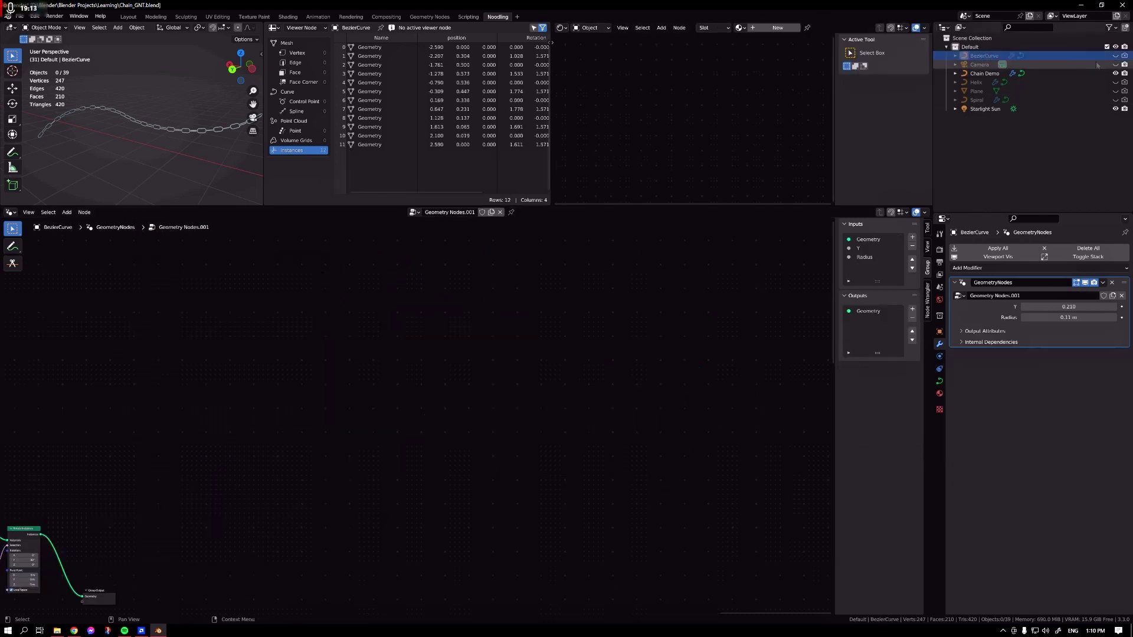
{"action": "middle_click_drag", "start_coordinate": [109, 584], "coordinate": [610, 402]}
{"action": "scroll", "coordinate": [610, 402], "scroll_direction": "down", "scroll_amount": 5}
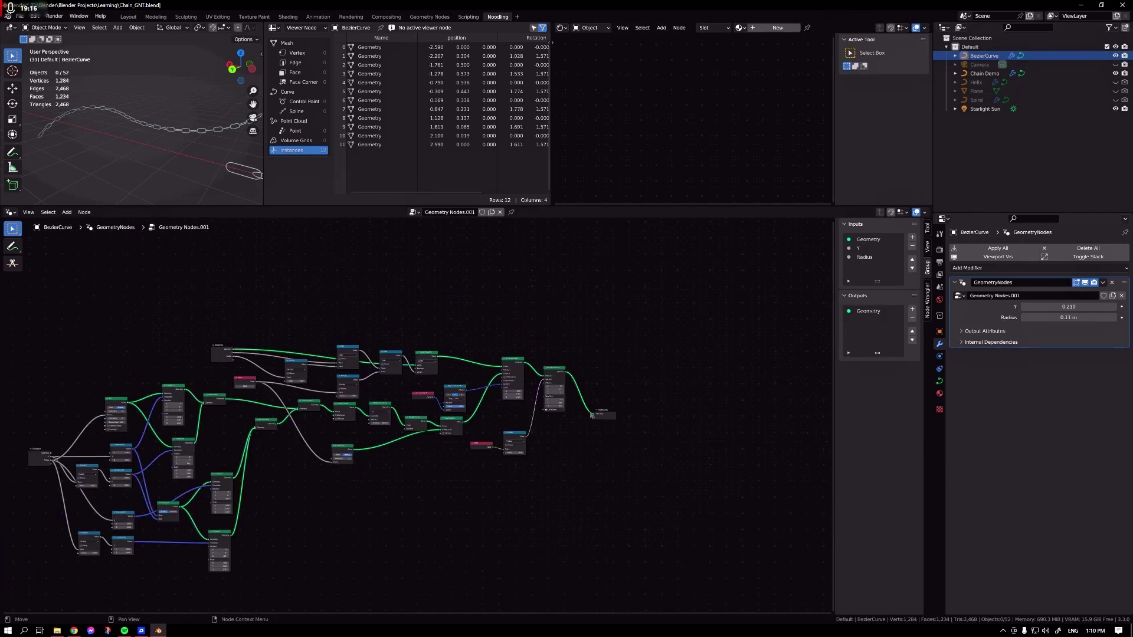
{"action": "middle_click_drag", "start_coordinate": [378, 476], "coordinate": [485, 446]}
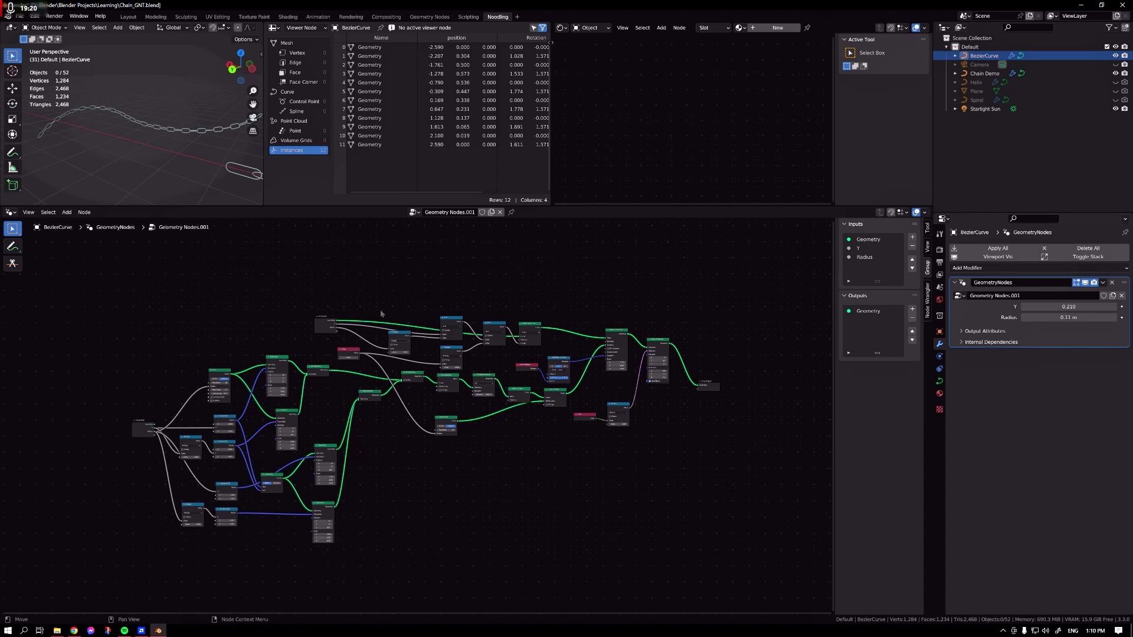
{"action": "scroll", "coordinate": [382, 310], "scroll_direction": "up", "scroll_amount": 4}
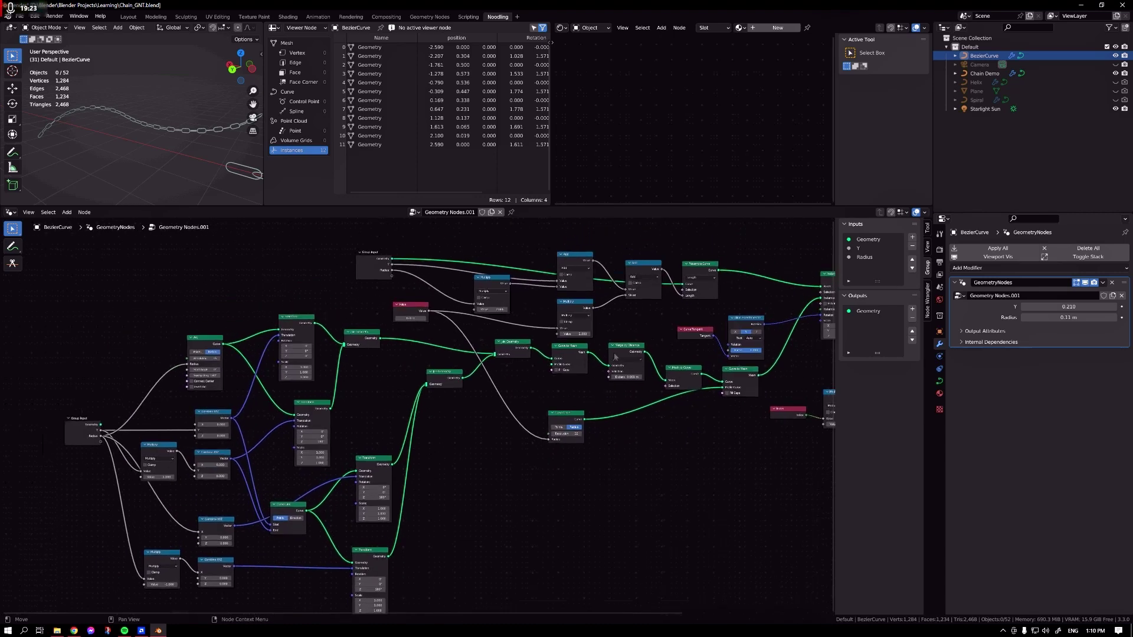
{"action": "middle_click_drag", "start_coordinate": [503, 309], "coordinate": [261, 452]}
{"action": "right_click_drag", "start_coordinate": [330, 397], "coordinate": [330, 348], "text": "ctrl"}
Spread out the Rotate Instances, Instance on Points and Group Output nodes at the end of the BezierCurve tree.
{"action": "middle_click_drag", "start_coordinate": [599, 397], "coordinate": [448, 362]}
{"action": "left_click_drag", "start_coordinate": [523, 405], "coordinate": [549, 387]}
{"action": "left_click_drag", "start_coordinate": [451, 385], "coordinate": [439, 356]}
{"action": "left_click", "coordinate": [689, 379]}
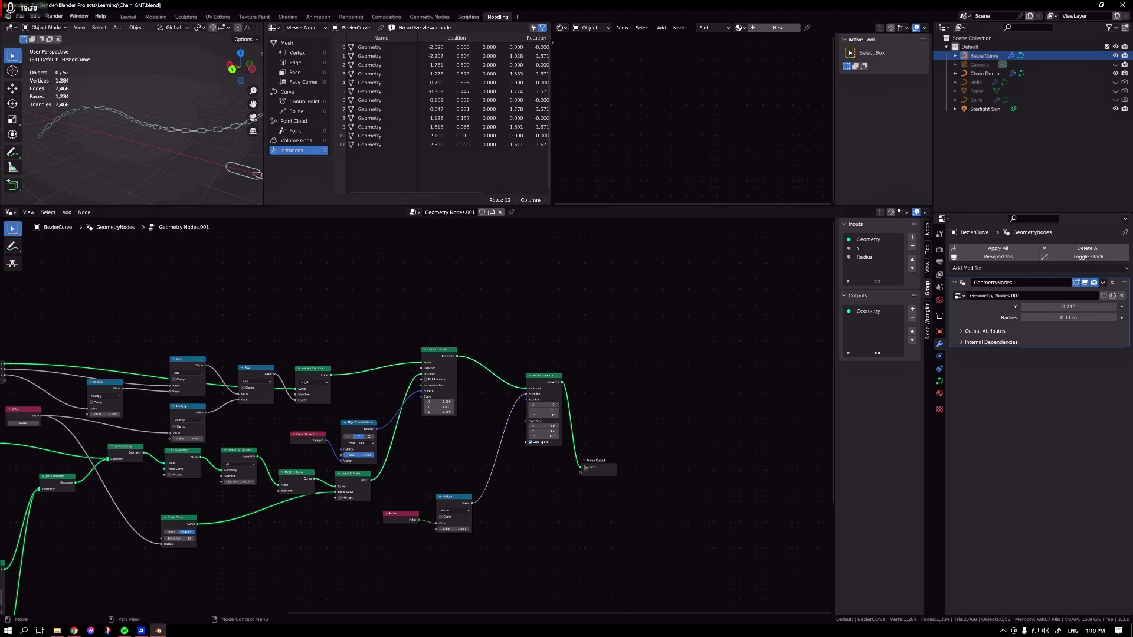
{"action": "left_click_drag", "start_coordinate": [585, 469], "coordinate": [615, 477]}
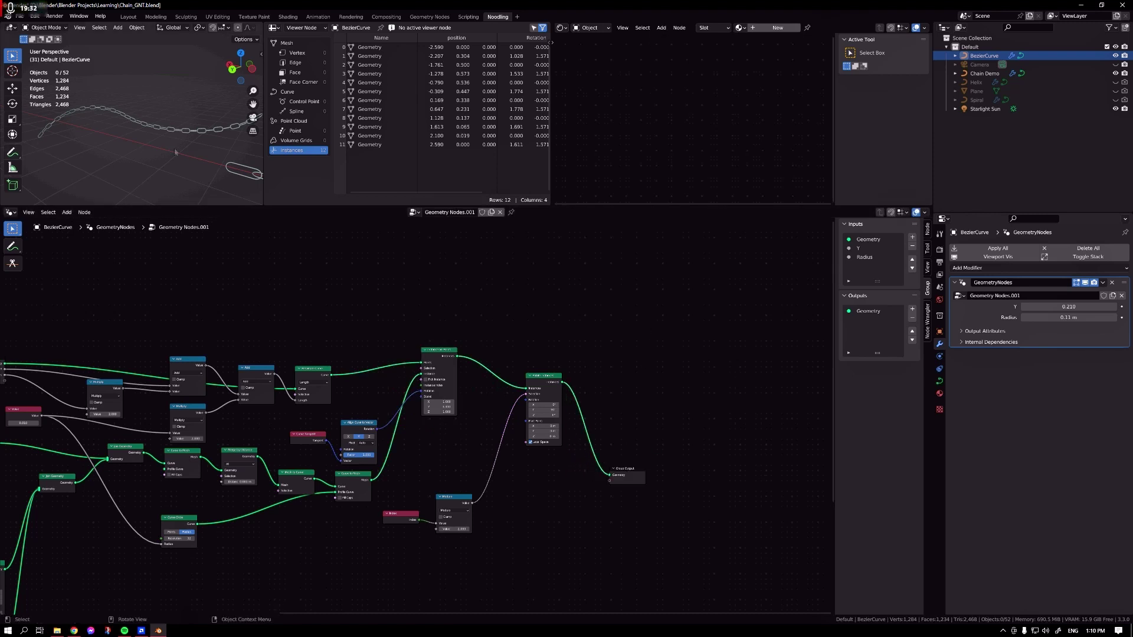
Add a Spline Parameter node and place it below the Rotate Instances node.
{"action": "key", "text": "shift+a"}
{"action": "type", "text": "spline"}
{"action": "key", "text": "Down"}
{"action": "key", "text": "Down"}
{"action": "key", "text": "Down"}
{"action": "key", "text": "Return"}
{"action": "left_click", "coordinate": [472, 322]}
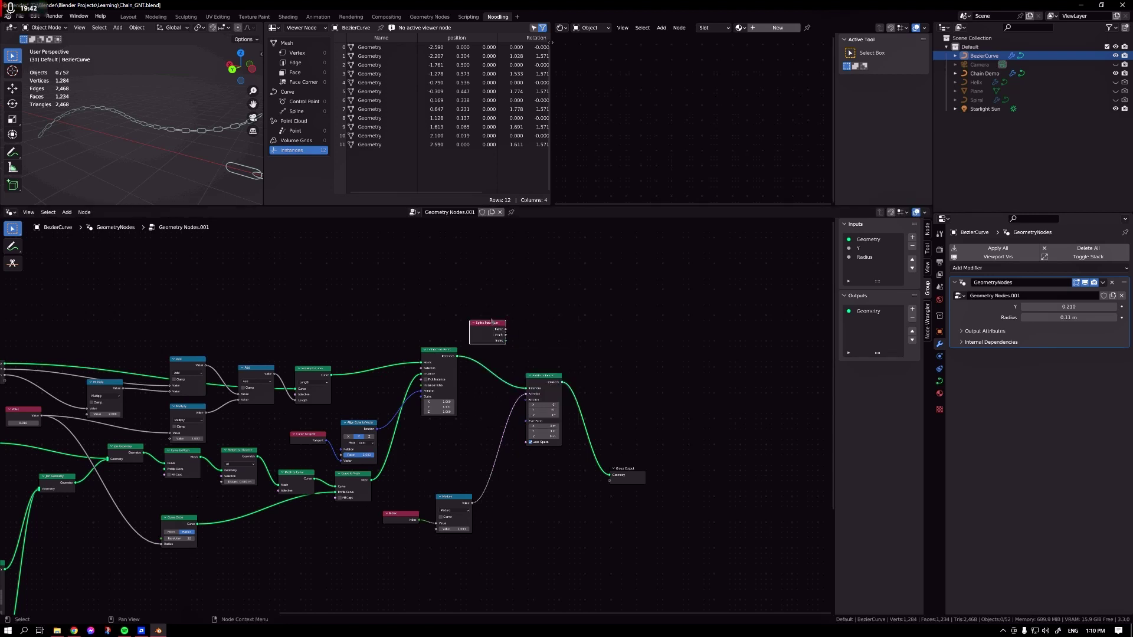
{"action": "left_click_drag", "start_coordinate": [486, 323], "coordinate": [487, 322]}
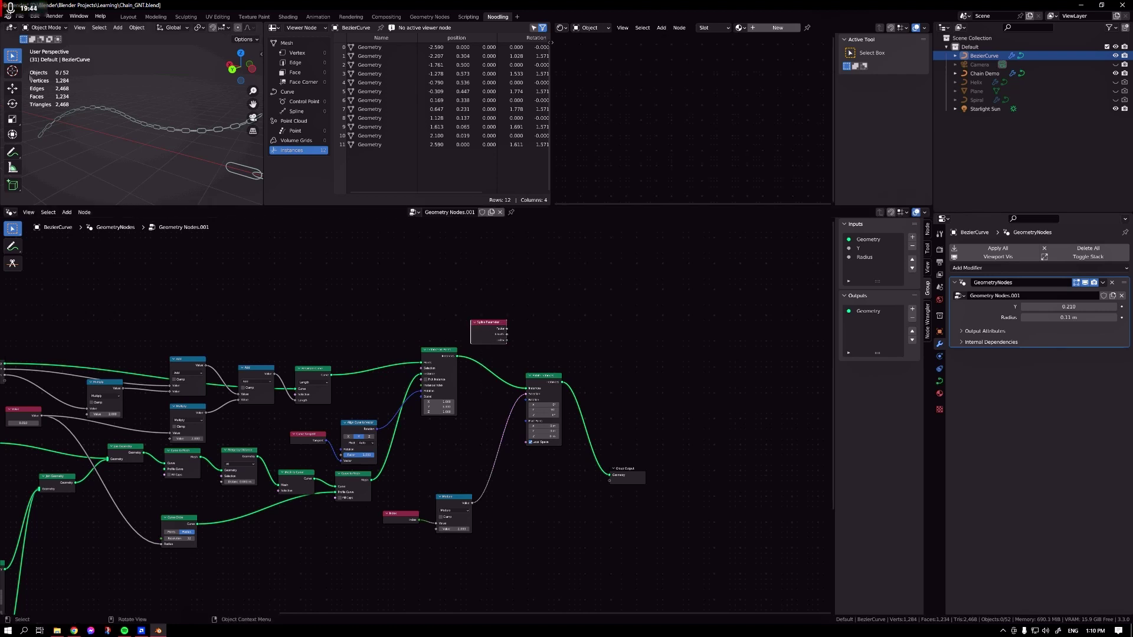
{"action": "middle_click_drag", "start_coordinate": [205, 116], "coordinate": [230, 117]}
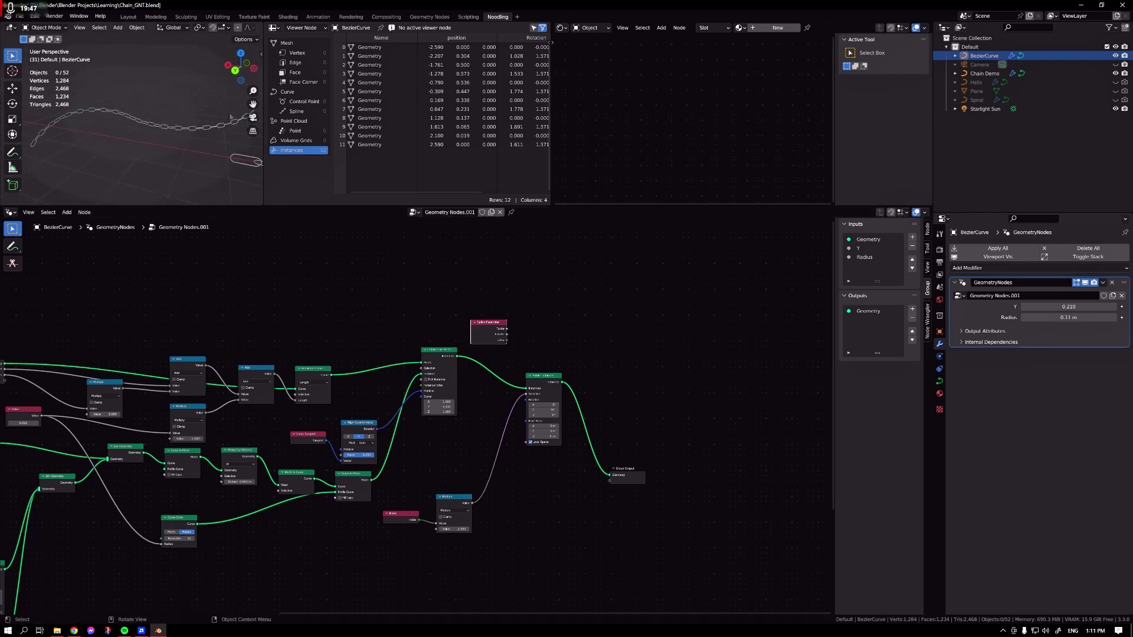
{"action": "left_click_drag", "start_coordinate": [476, 343], "coordinate": [536, 570]}
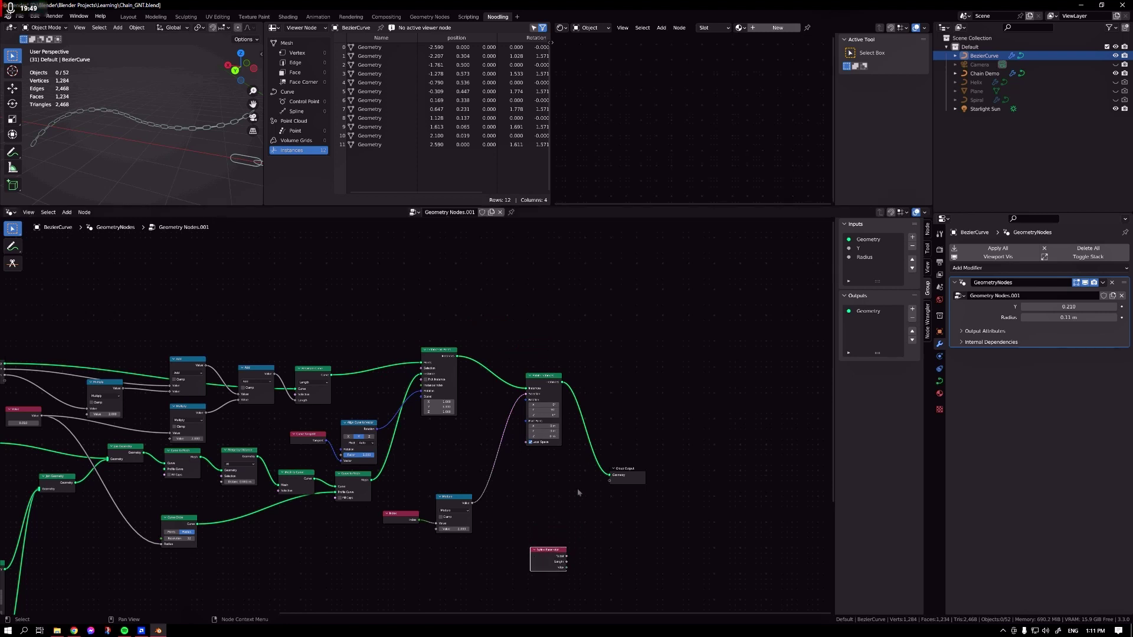
{"action": "middle_click_drag", "start_coordinate": [491, 470], "coordinate": [485, 465]}
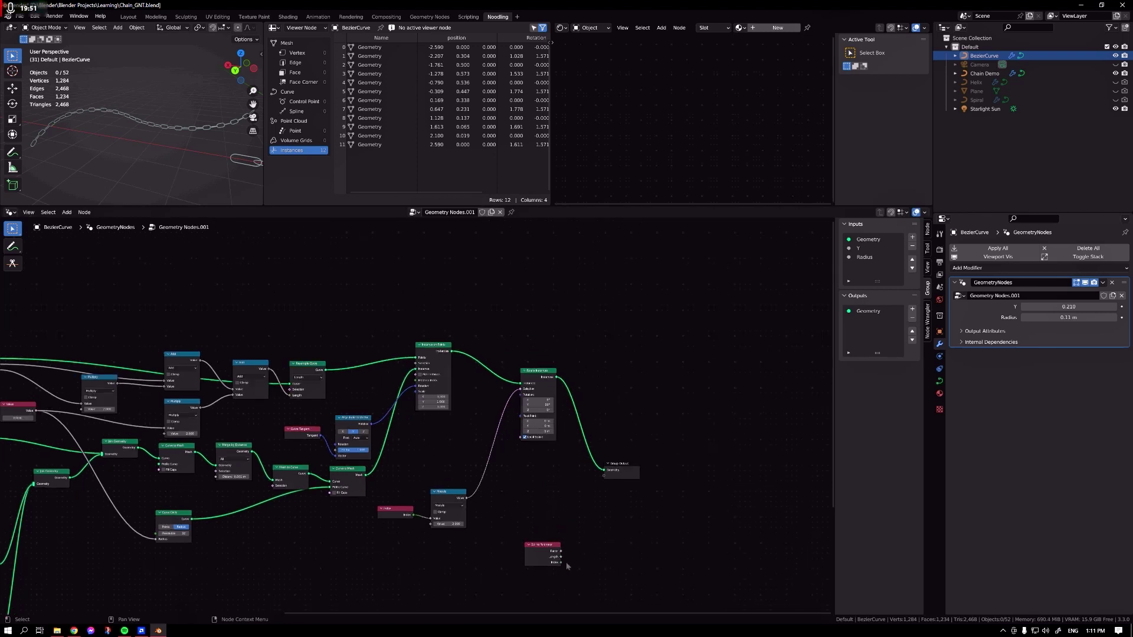
Try driving the Rotation of Rotate Instances with the Spline Parameter's Factor and inspect the chain links.
{"action": "left_click_drag", "start_coordinate": [561, 551], "coordinate": [520, 395]}
{"action": "scroll", "coordinate": [86, 119], "scroll_direction": "up", "scroll_amount": 5}
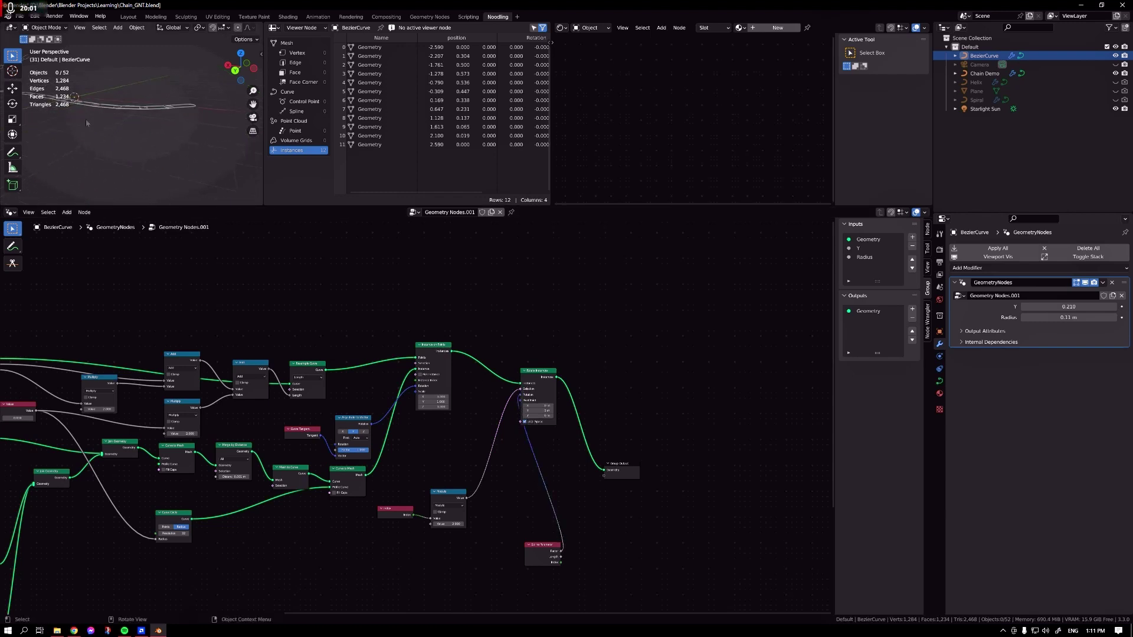
{"action": "middle_click_drag", "start_coordinate": [139, 152], "coordinate": [183, 139]}
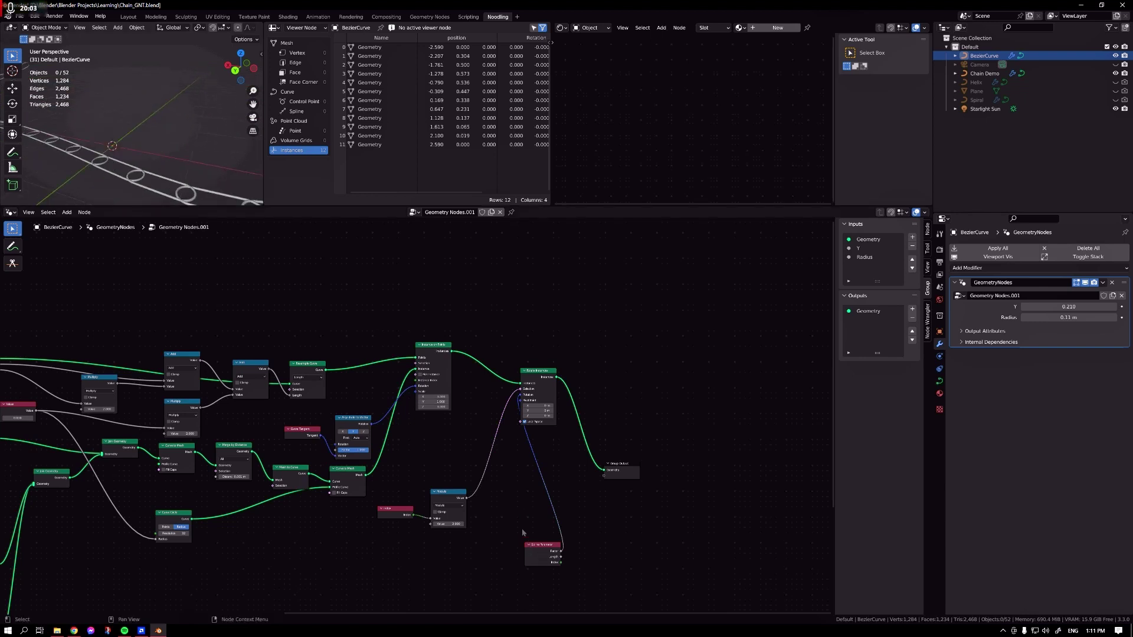
Delete the Spline Parameter node and inspect both chains in the 3D view.
{"action": "left_click", "coordinate": [539, 546]}
{"action": "key", "text": "x"}
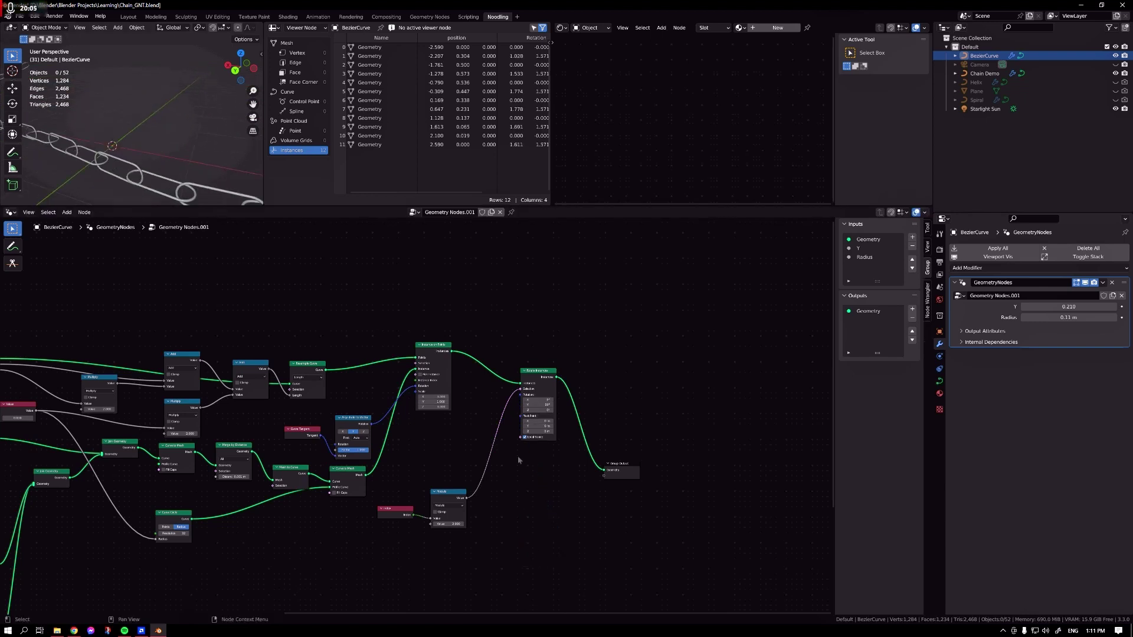
{"action": "middle_click_drag", "start_coordinate": [118, 155], "coordinate": [174, 138]}
{"action": "scroll", "coordinate": [148, 145], "scroll_direction": "down", "scroll_amount": 4}
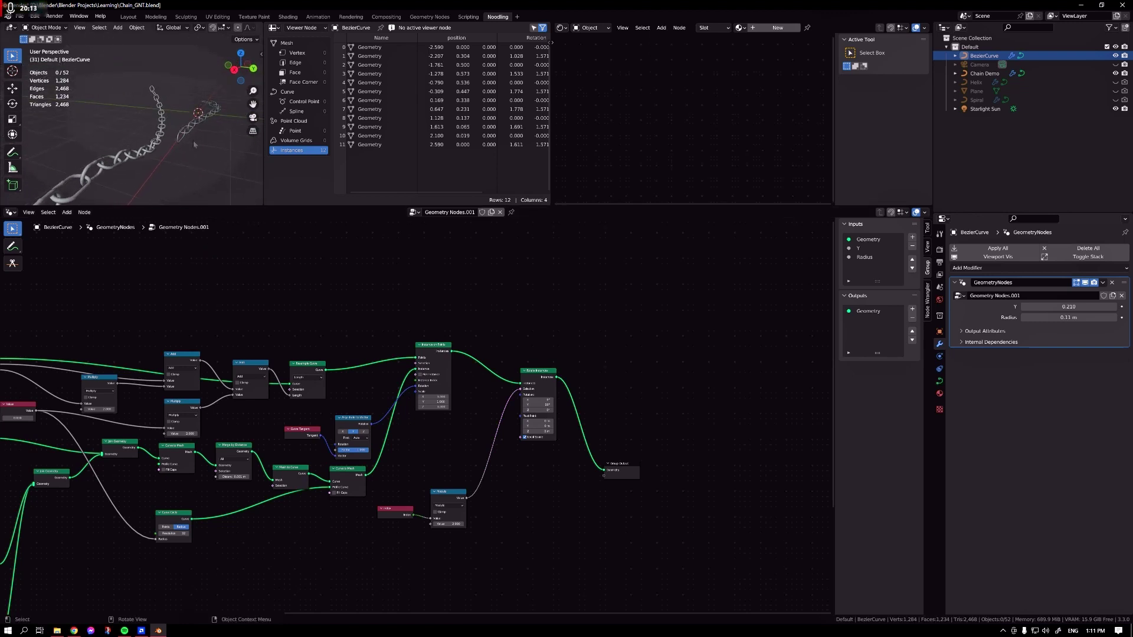